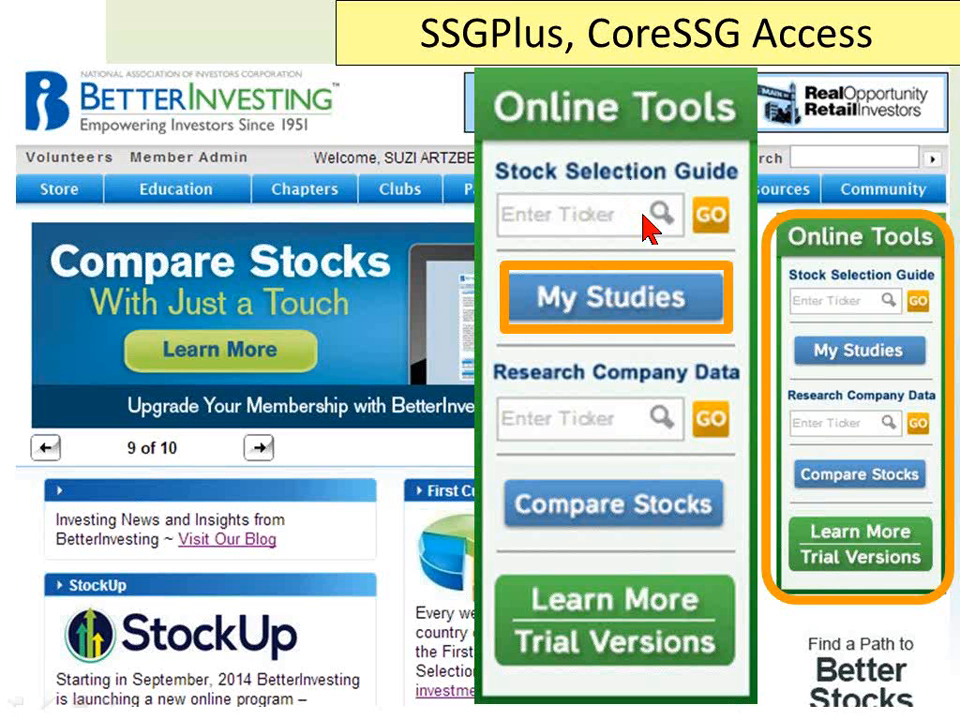
click(643, 216)
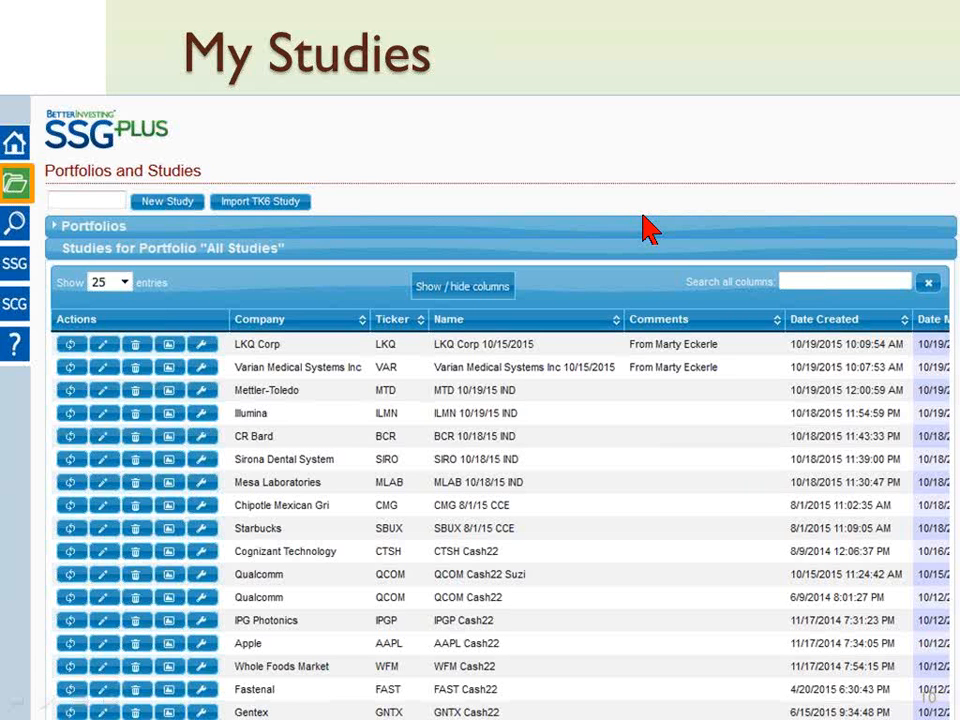
click(648, 229)
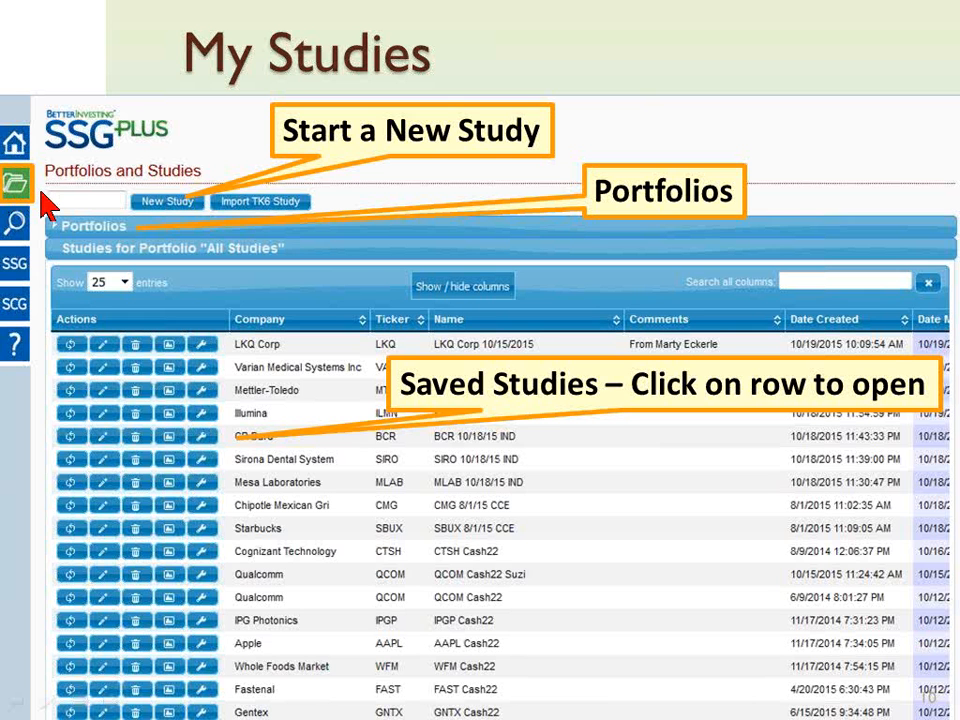
click(41, 192)
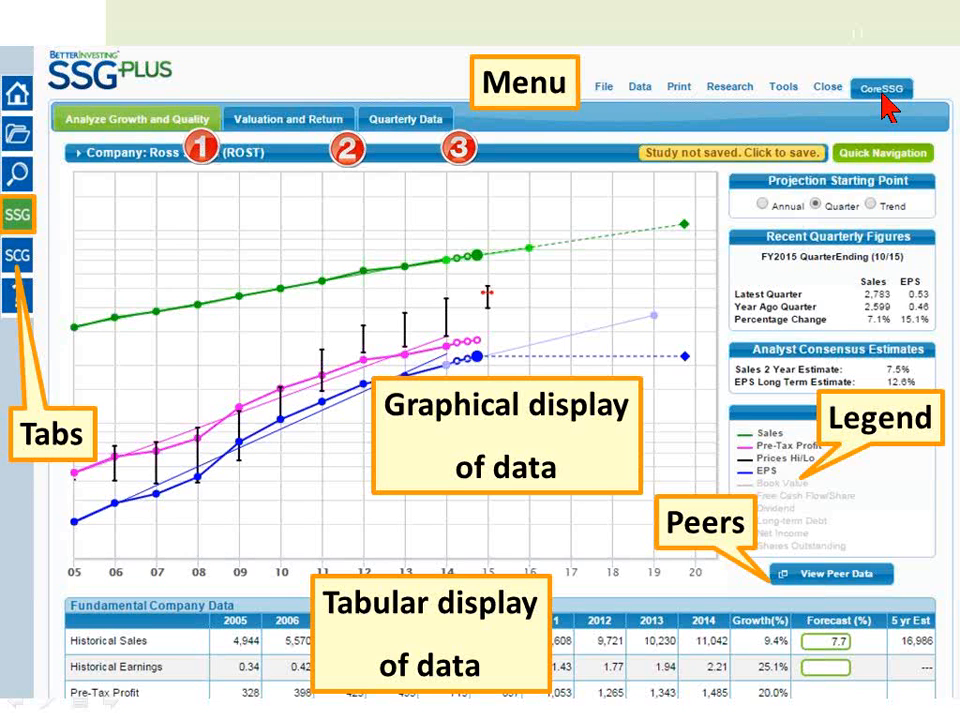
click(882, 94)
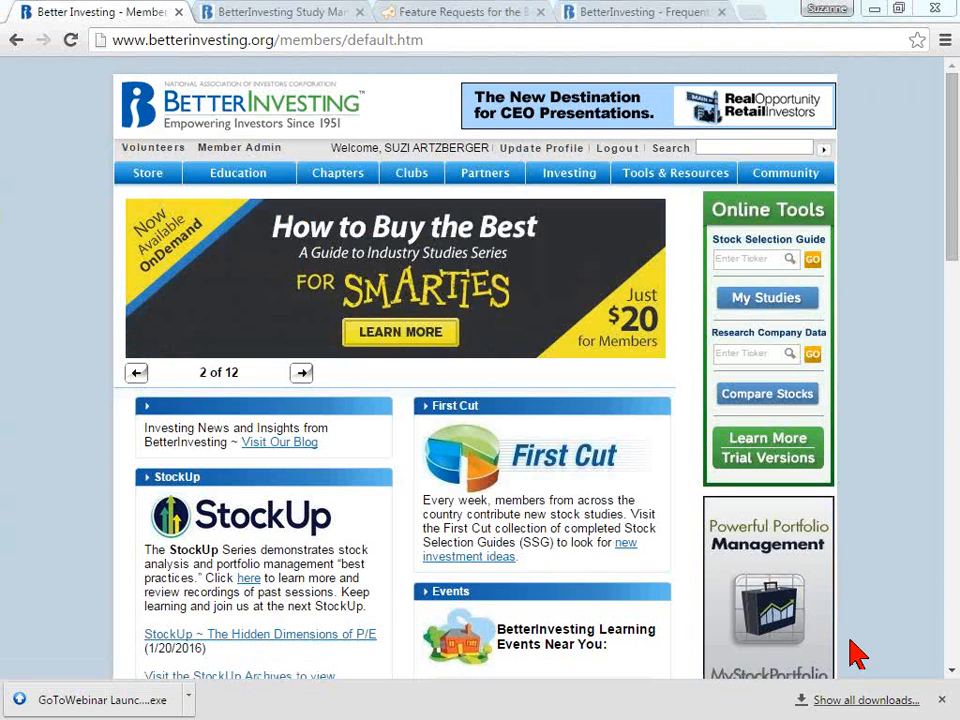
- Dismiss the downloads bar, switch to the BetterInvesting study manager page and look through the list of all saved studies
click(942, 700)
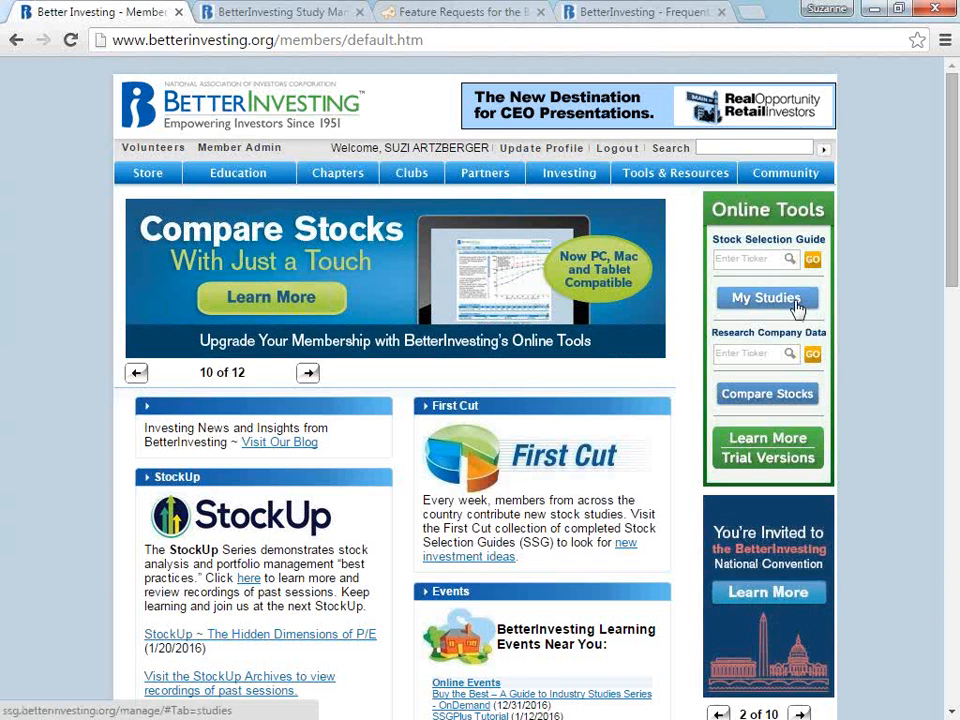
click(280, 14)
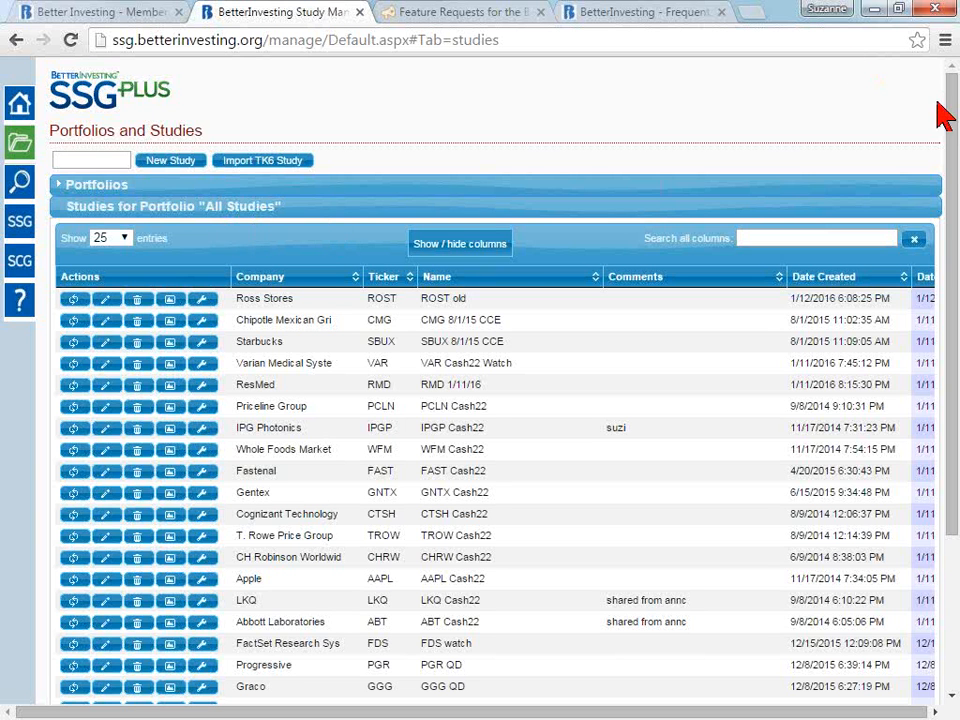
drag(950, 135, 950, 300)
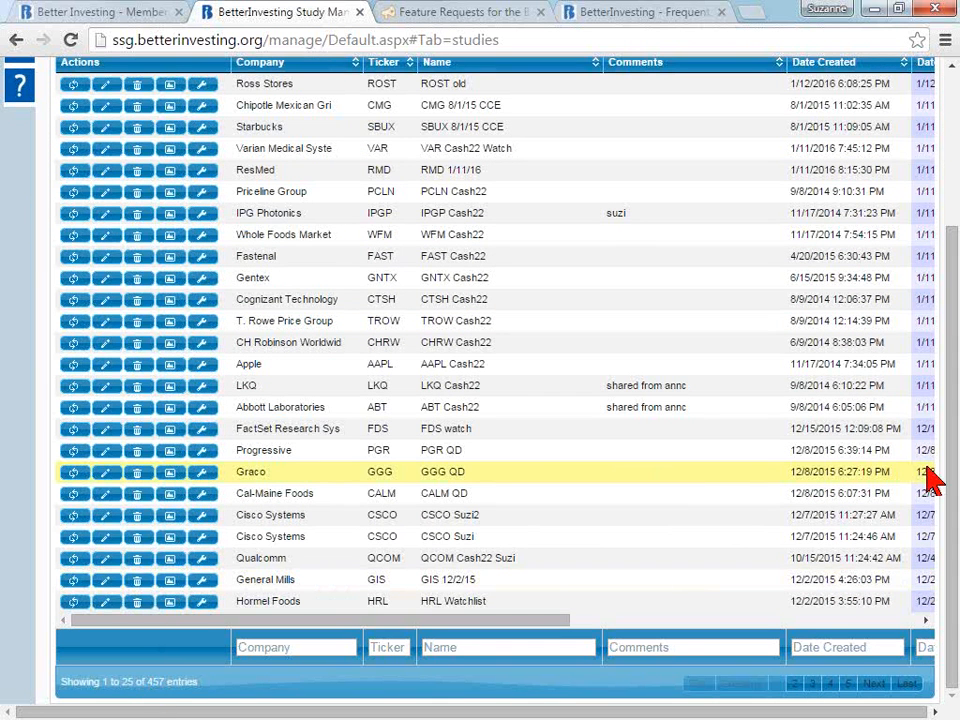
drag(953, 481, 953, 430)
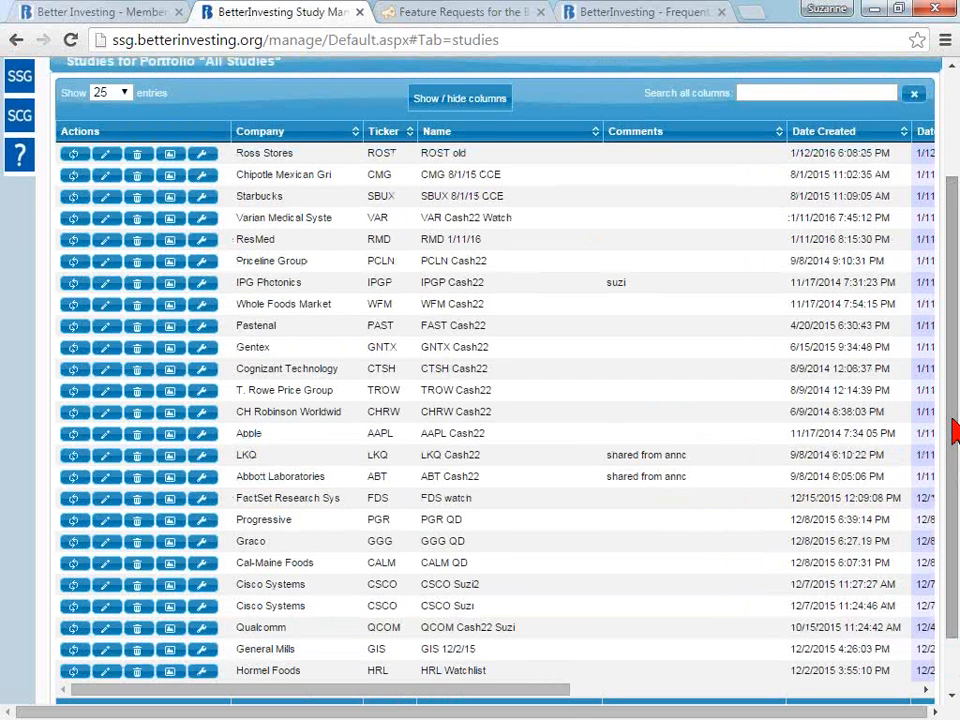
drag(953, 430, 953, 328)
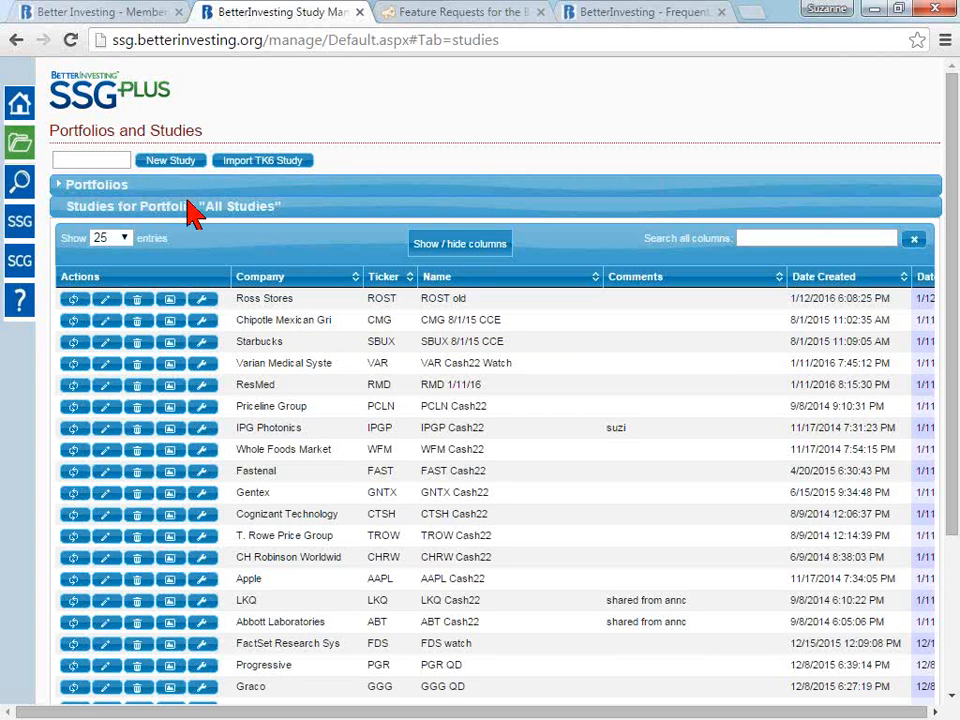
- Start a new stock study for Ross Stores using the ticker ROST
click(106, 160)
text(ROSS)
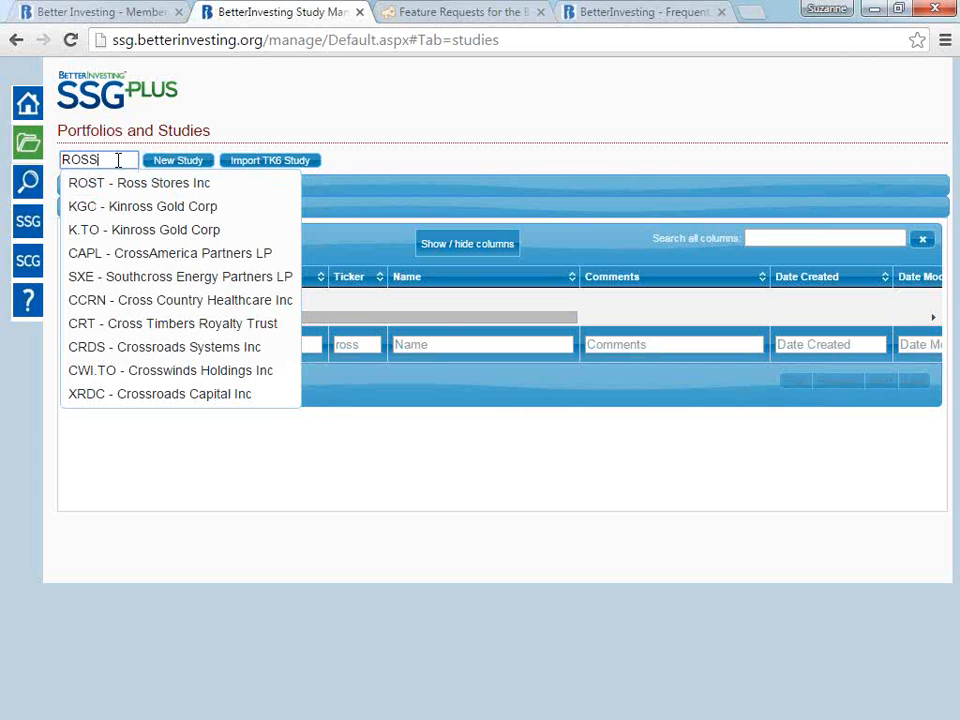
key(BackSpace)
text(T)
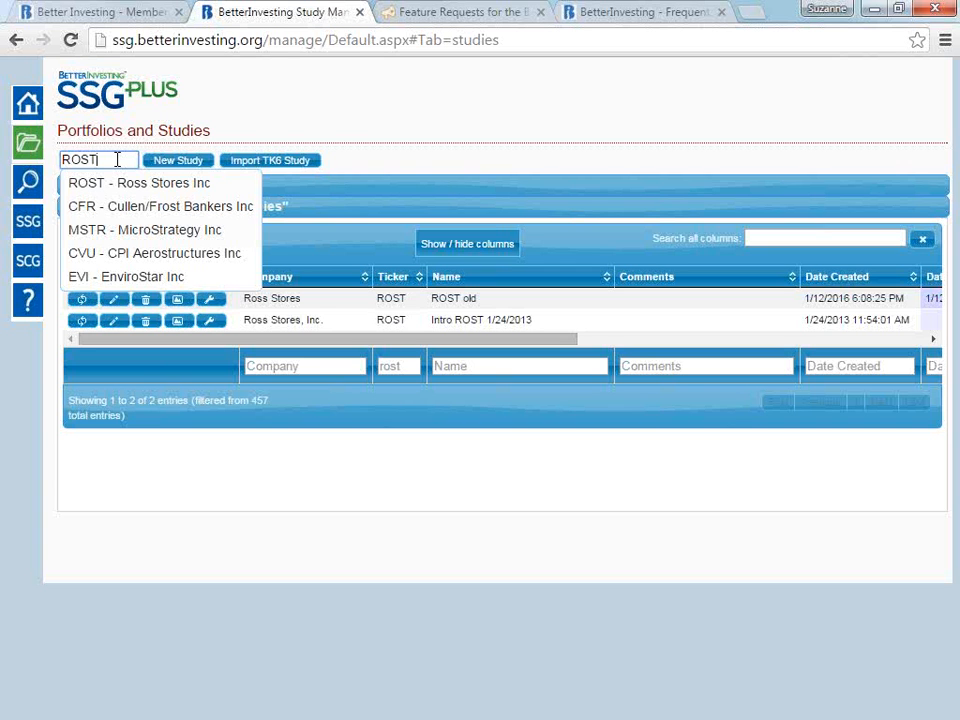
click(173, 164)
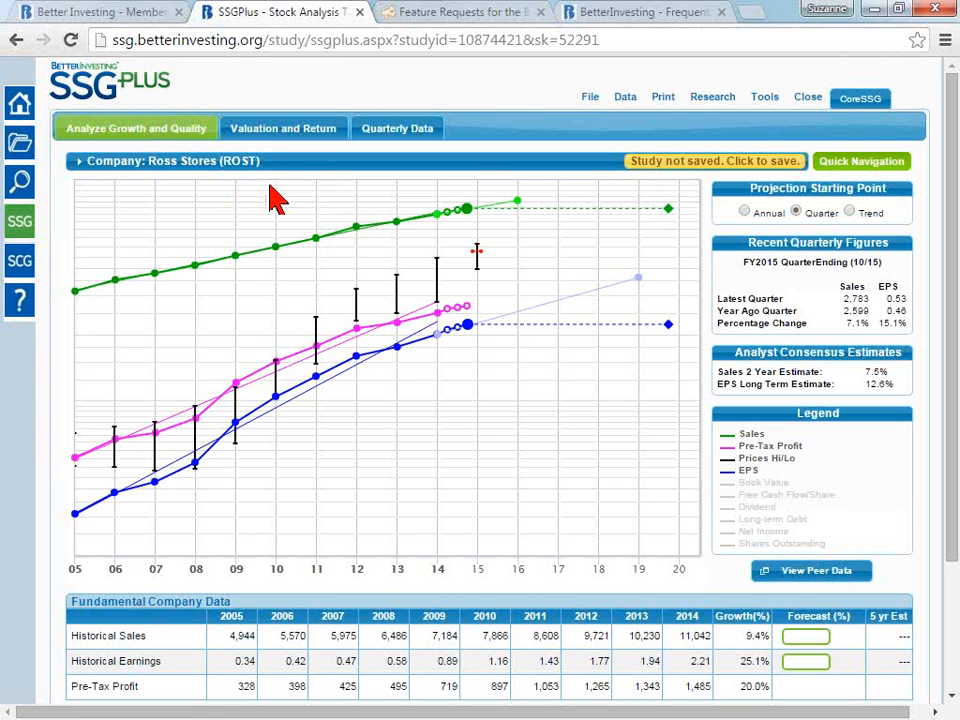
- Show the Book Value and Free Cash Flow/Share lines on the growth chart, and hide both again
mouse_move(170, 166)
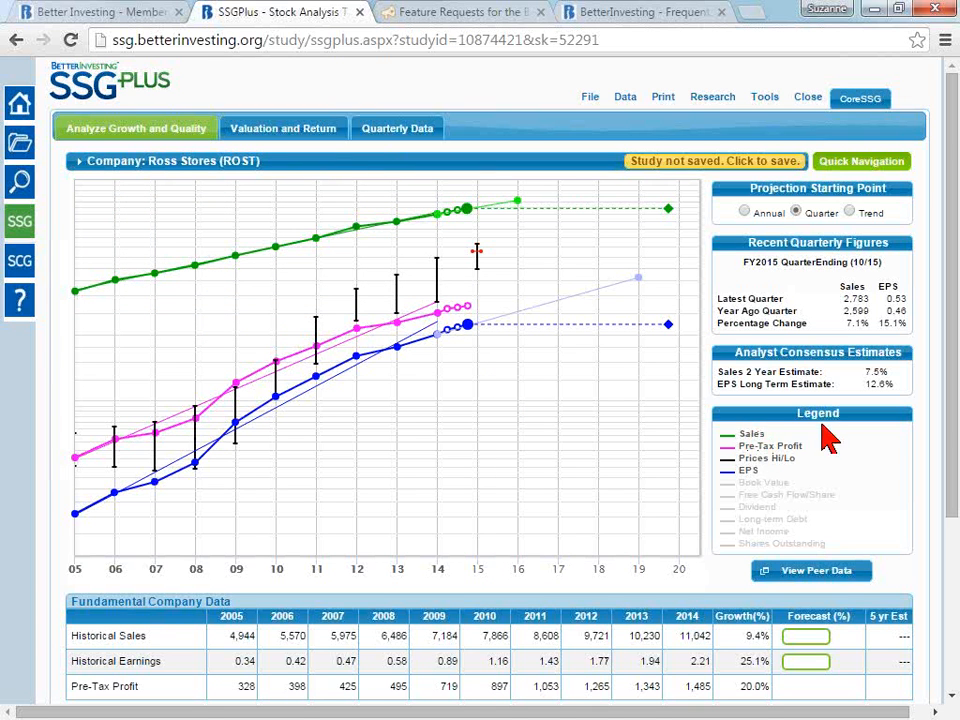
click(767, 486)
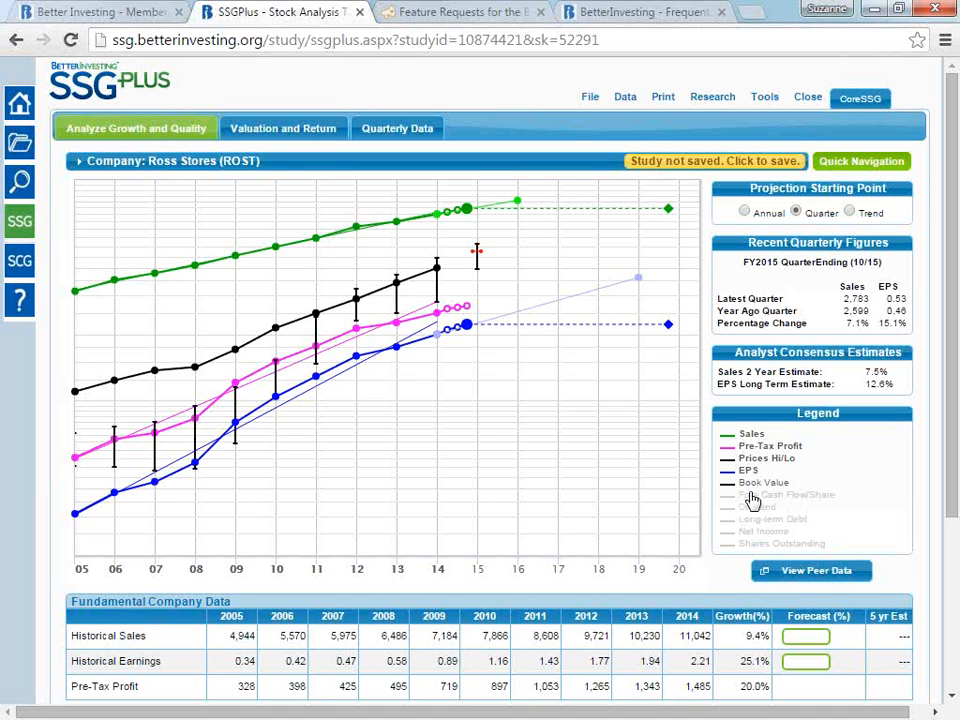
click(752, 496)
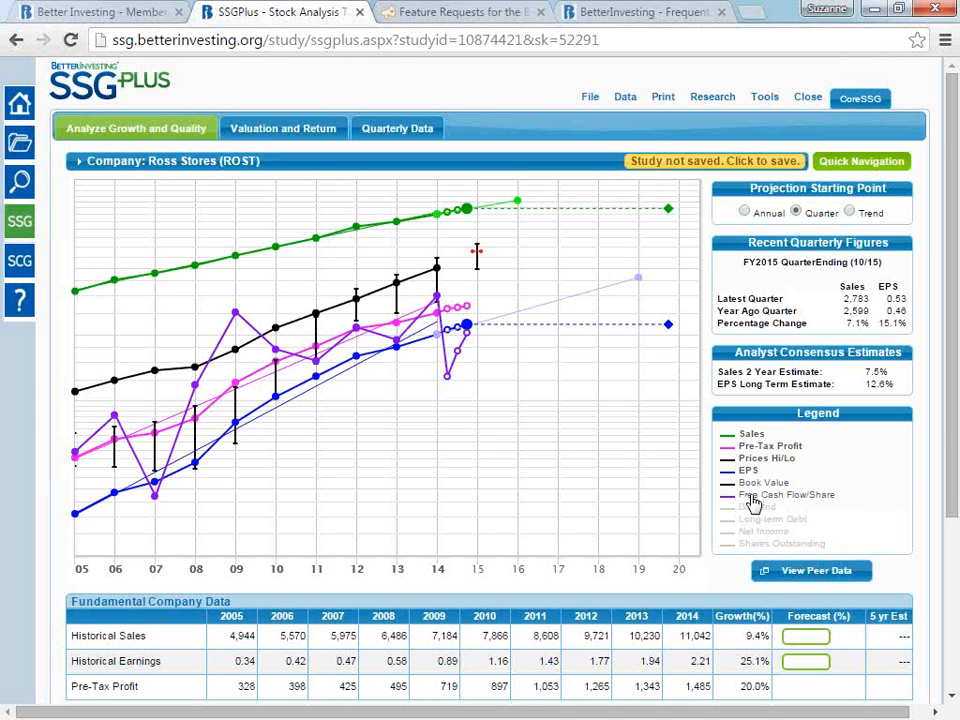
click(767, 494)
click(760, 483)
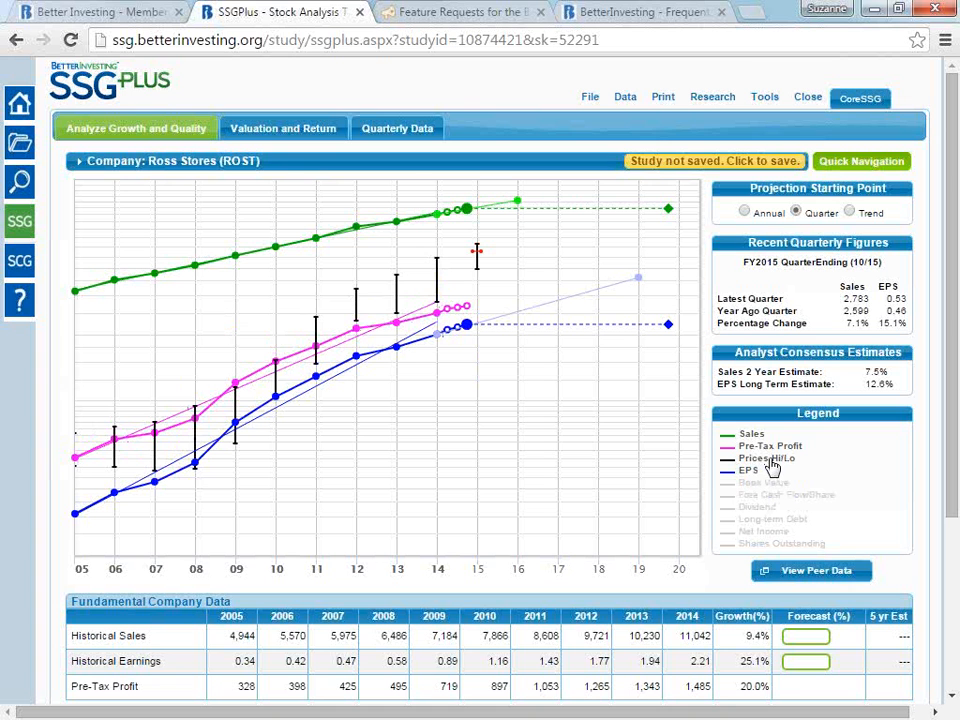
- Hide Prices Hi/Lo, EPS and Pre-Tax Profit on the growth chart, leaving only Sales plotted
click(771, 460)
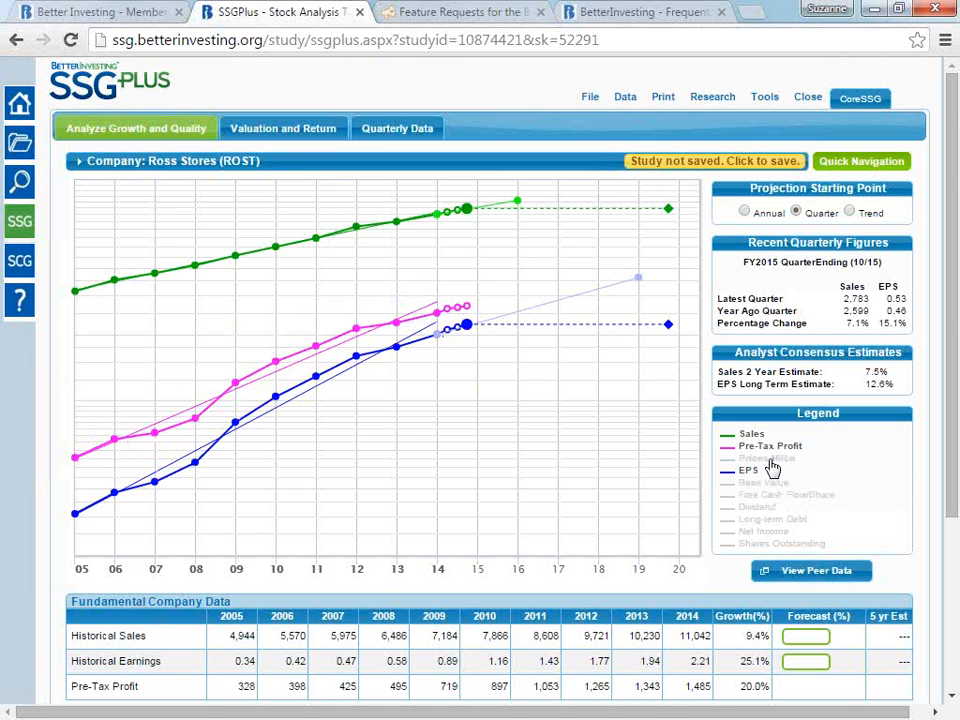
click(750, 473)
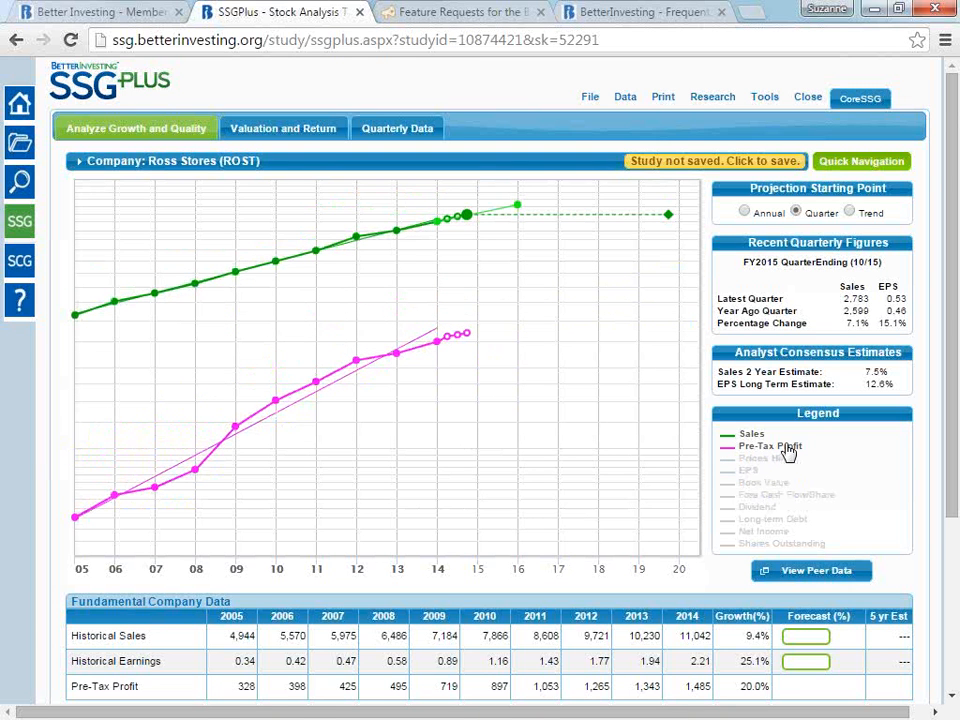
click(787, 448)
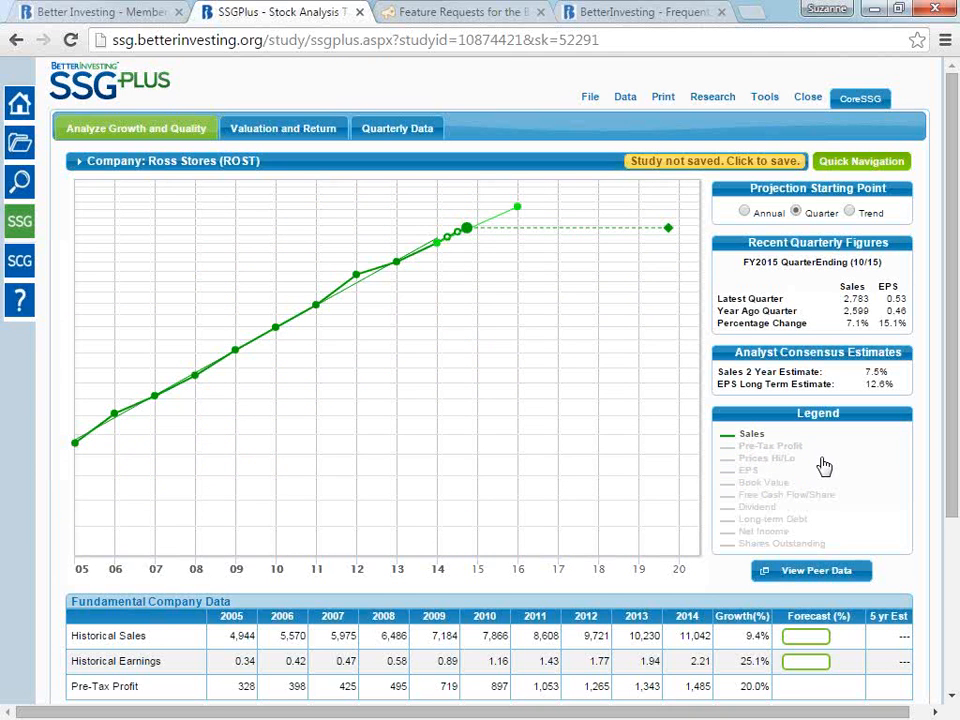
- Plot Book Value, Dividend, Long-term Debt, Net Income and Shares Outstanding on the growth chart
click(769, 485)
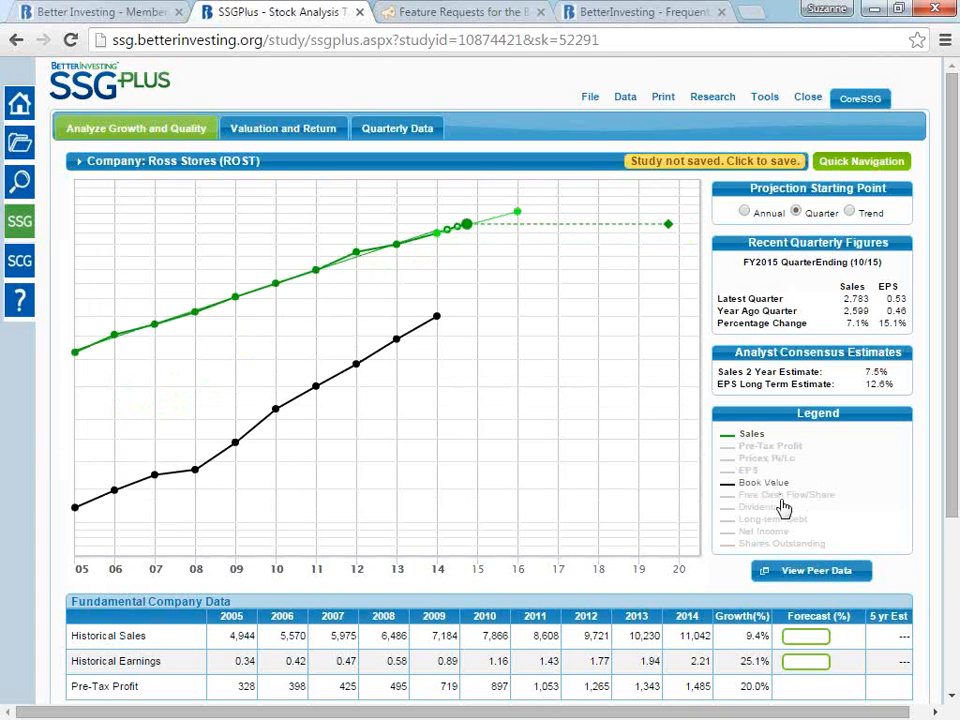
click(756, 509)
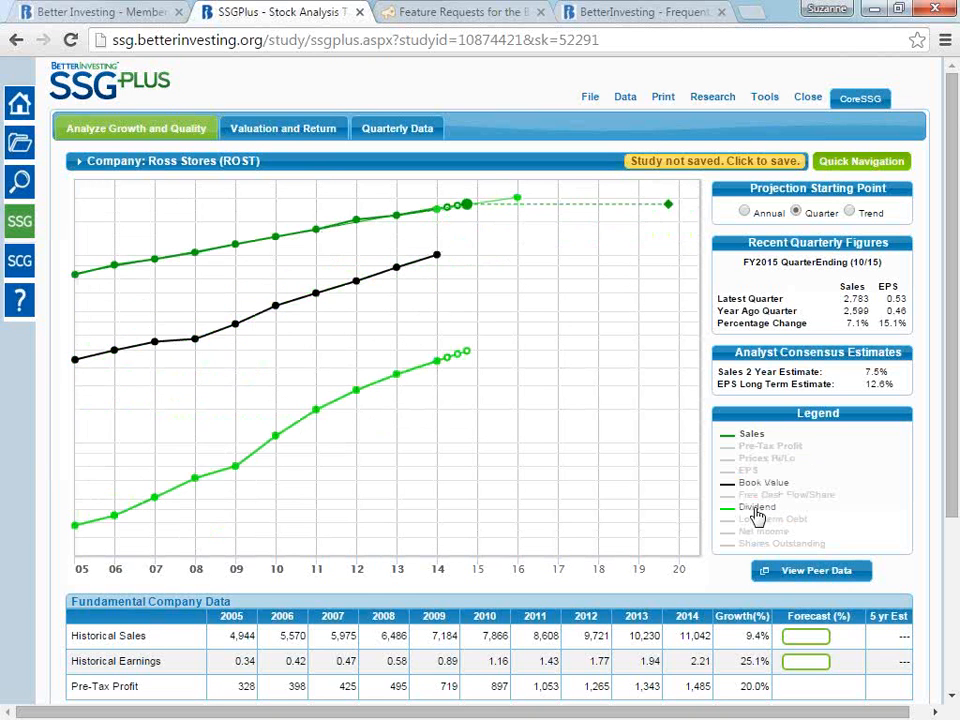
click(806, 522)
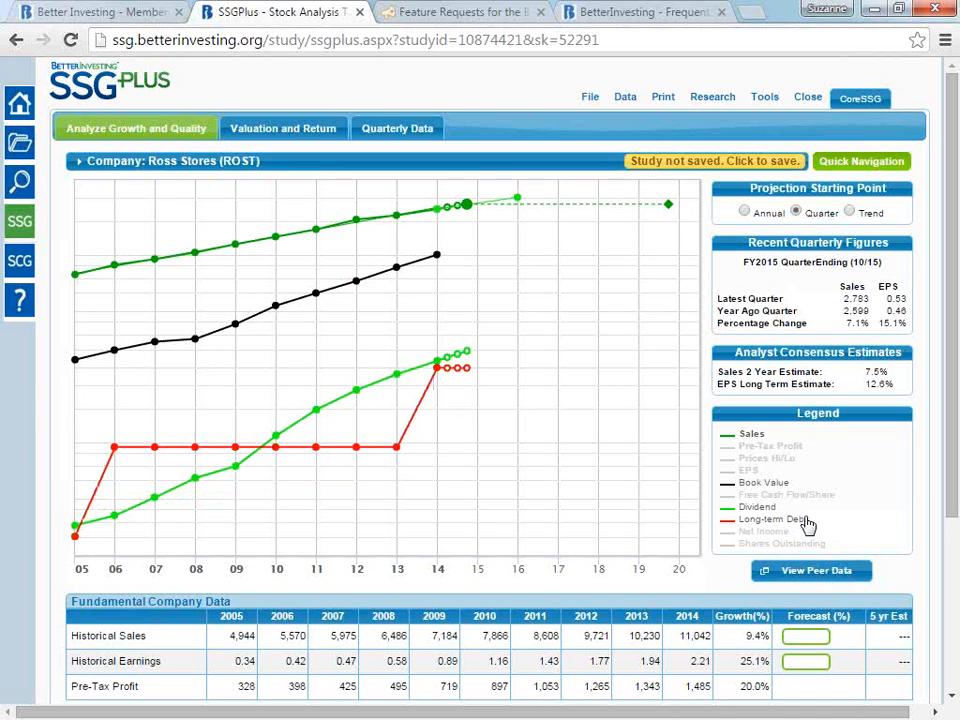
click(769, 540)
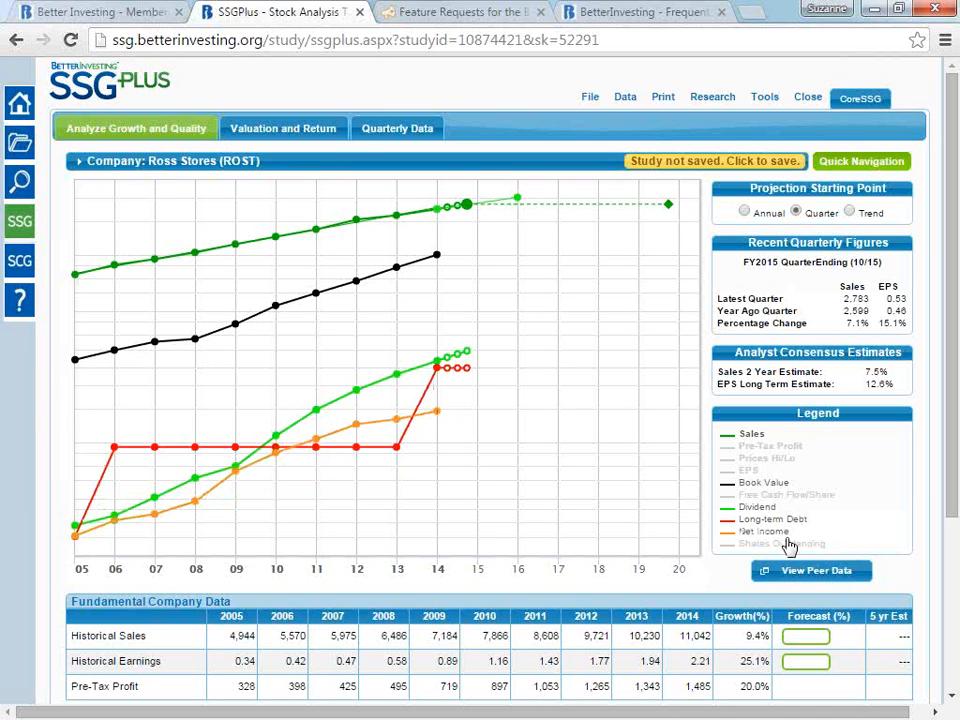
click(802, 546)
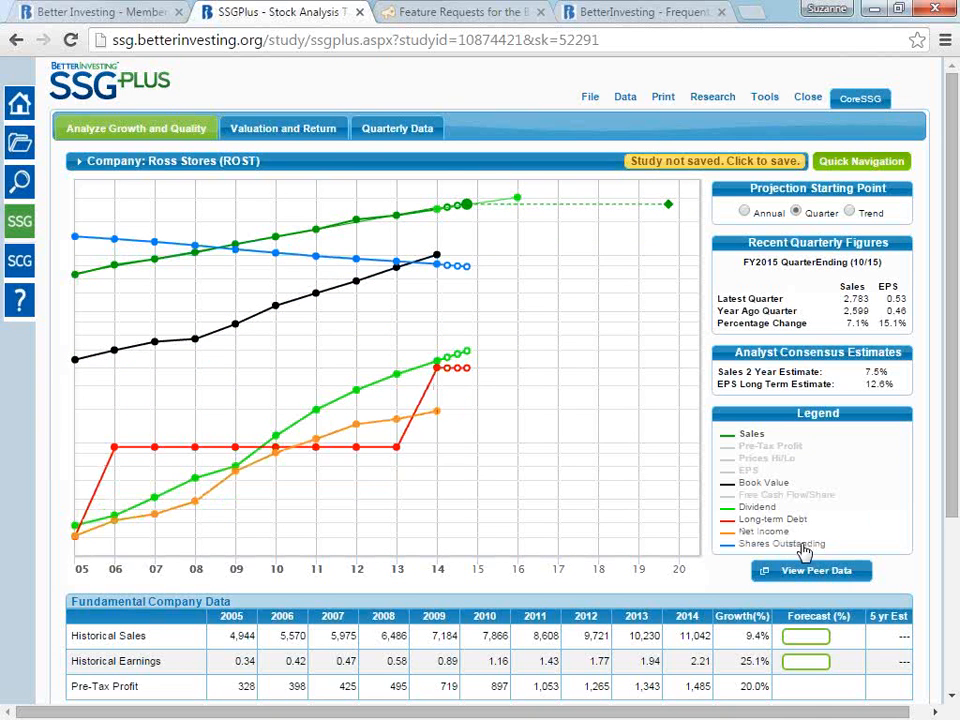
- Remove Net Income, Long-term Debt, Dividend, Shares Outstanding and Book Value from the growth chart
click(781, 533)
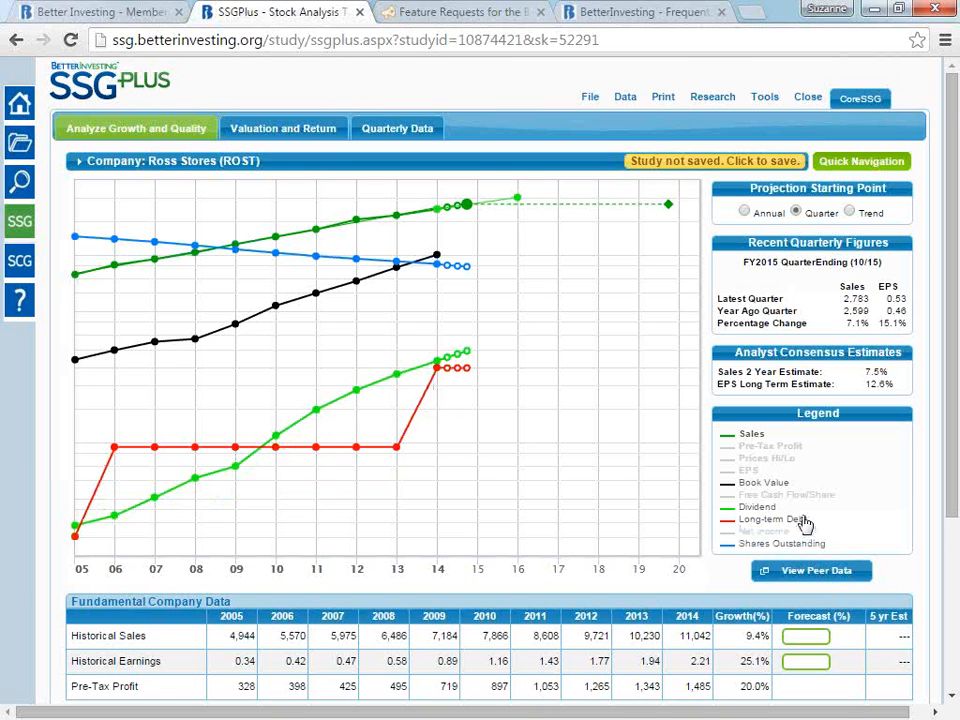
click(805, 521)
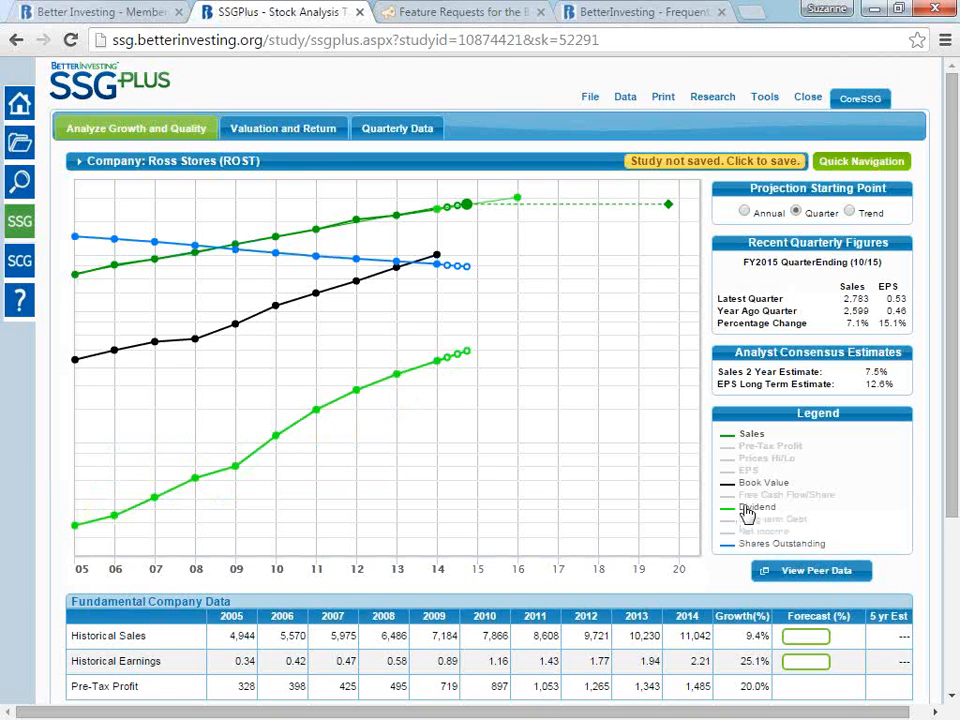
click(745, 510)
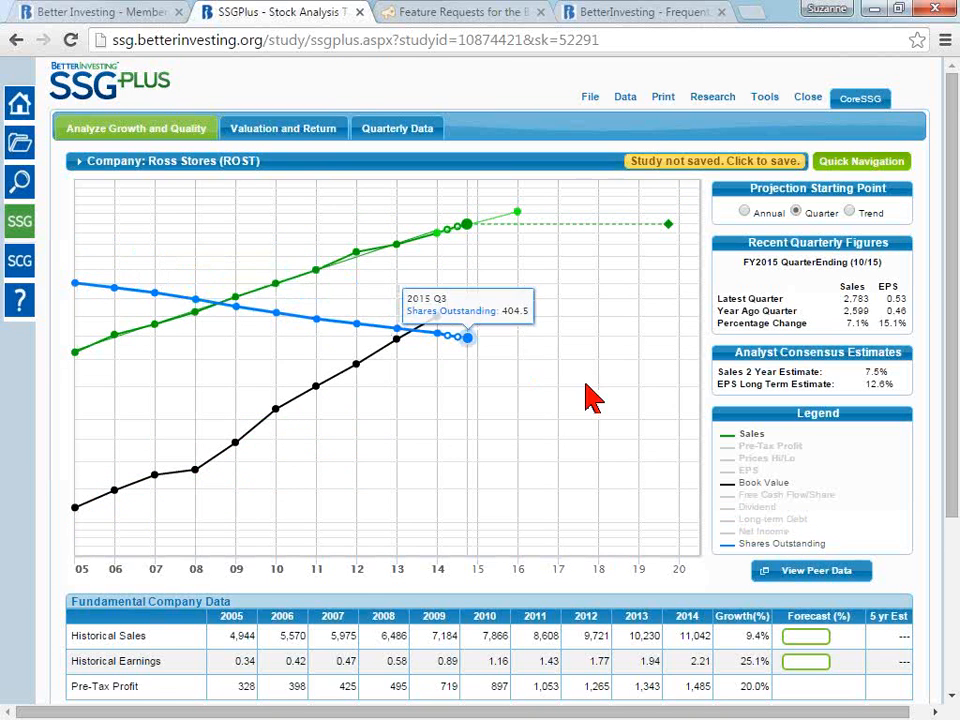
click(788, 546)
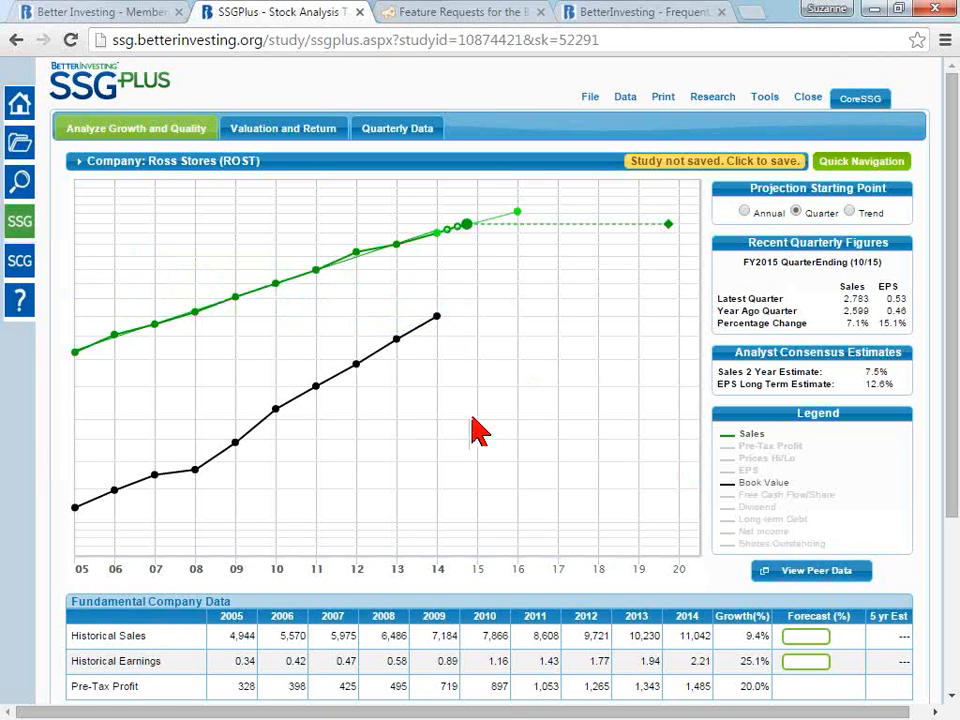
click(770, 486)
- Restore the Pre-Tax Profit, Prices Hi/Lo and EPS data on the growth chart
click(767, 447)
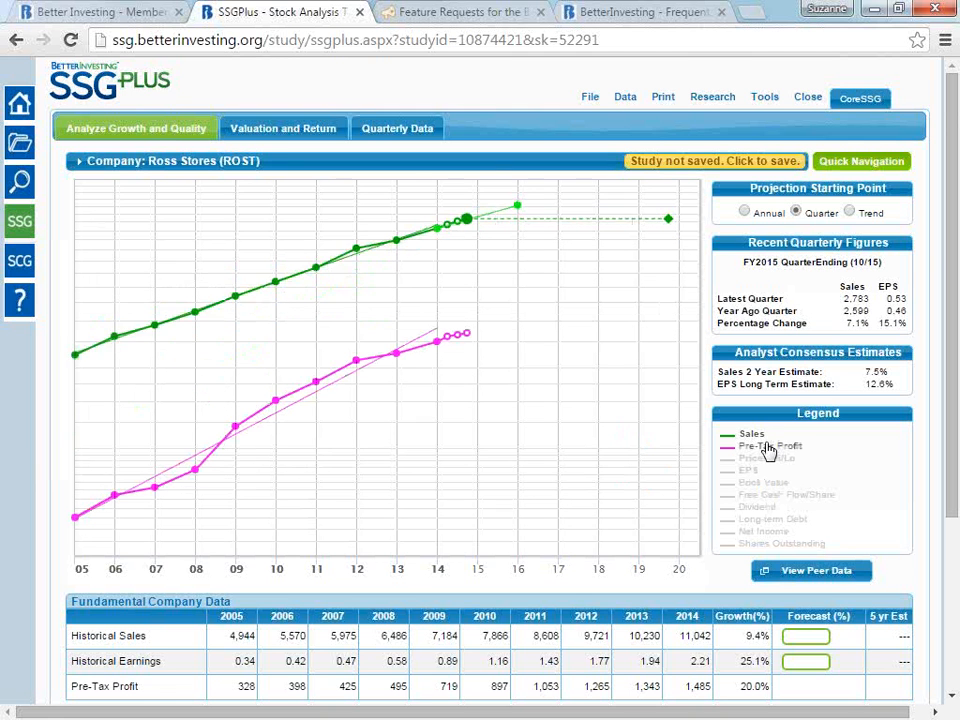
click(774, 460)
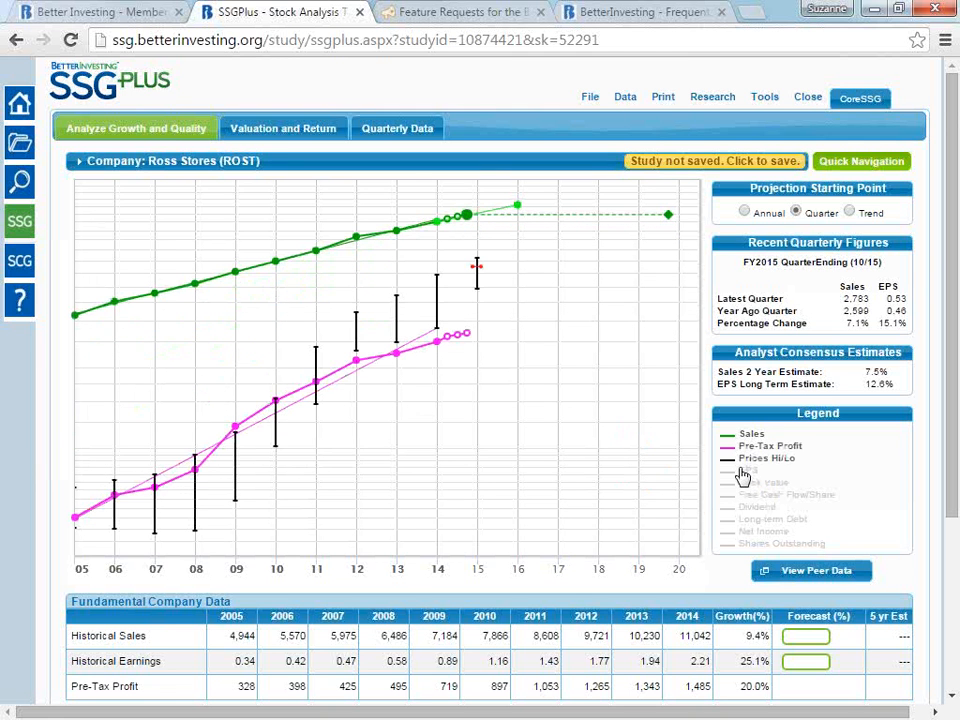
click(741, 470)
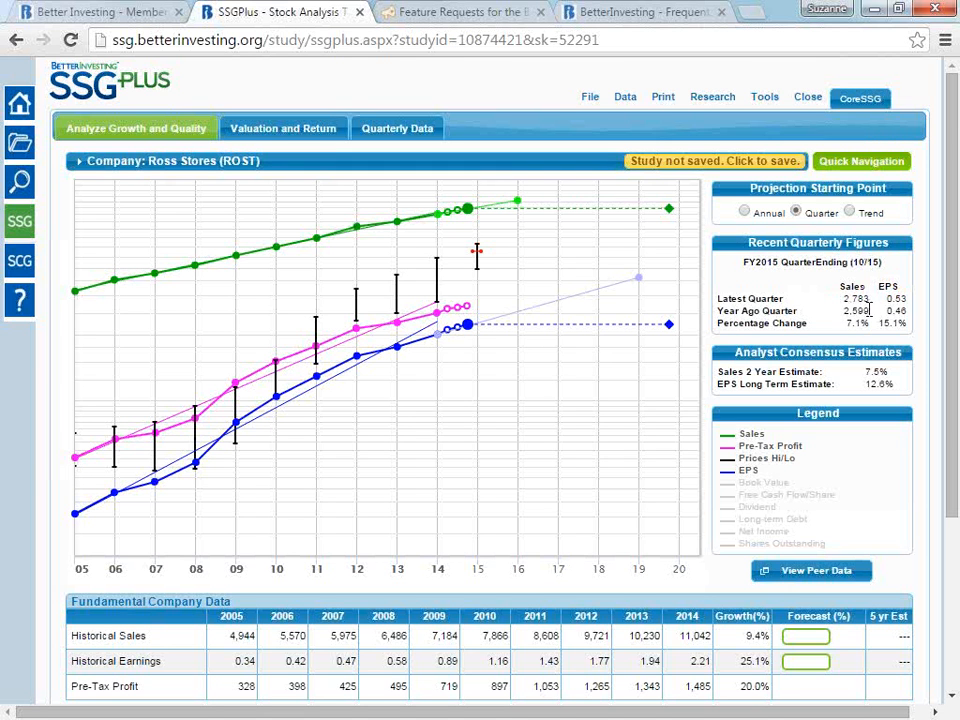
- Examine the quarterly percentage changes for sales and EPS, the analyst consensus estimates and the closing price marked on the chart
drag(869, 323, 845, 326)
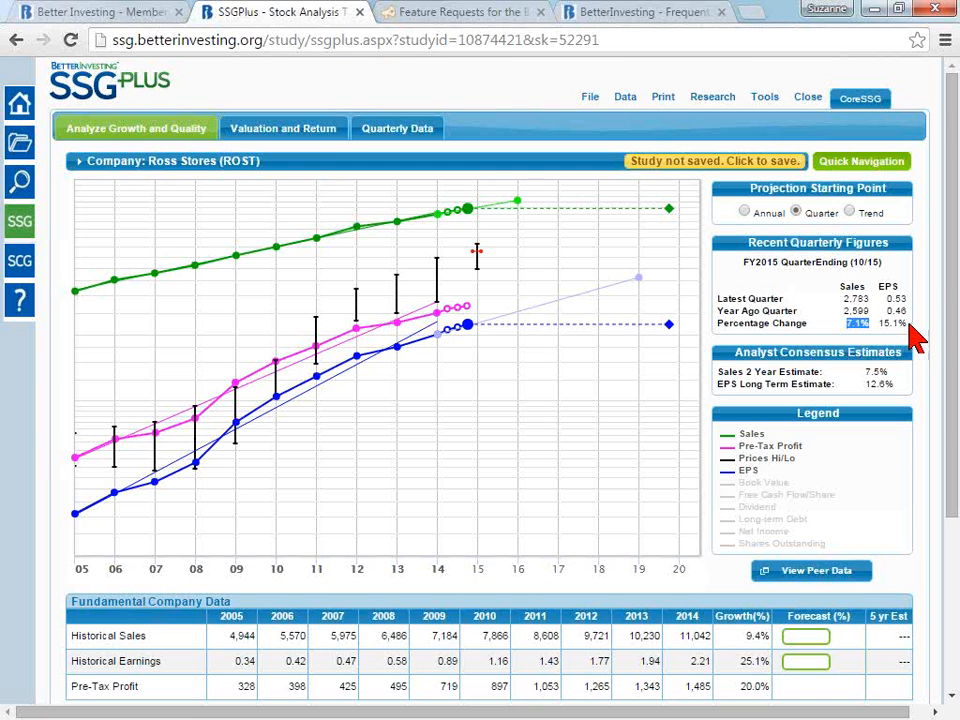
drag(907, 323, 878, 325)
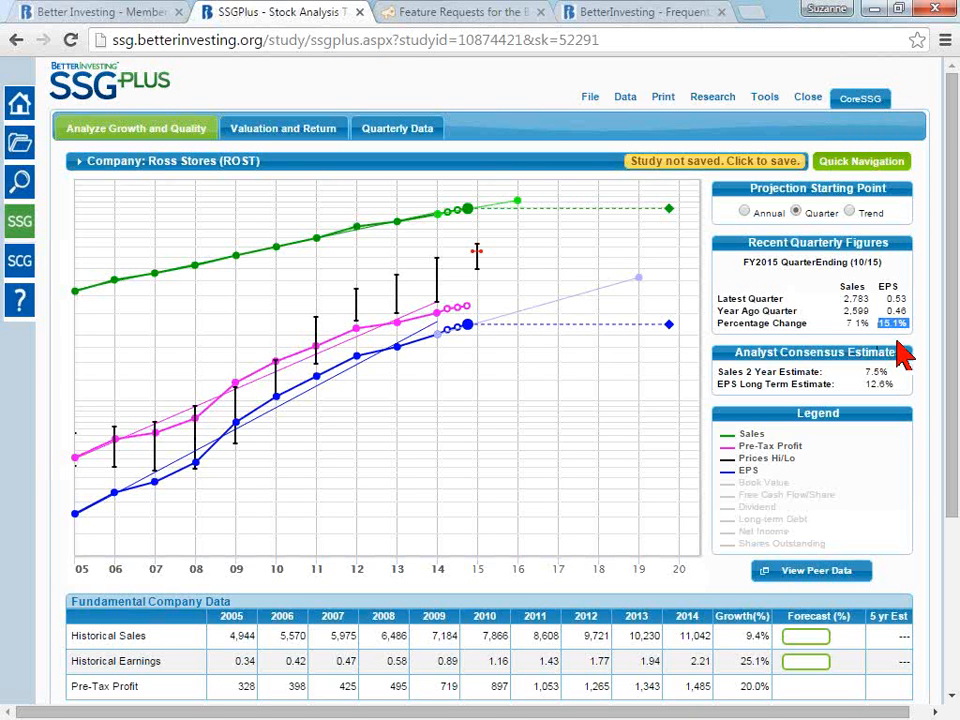
click(742, 361)
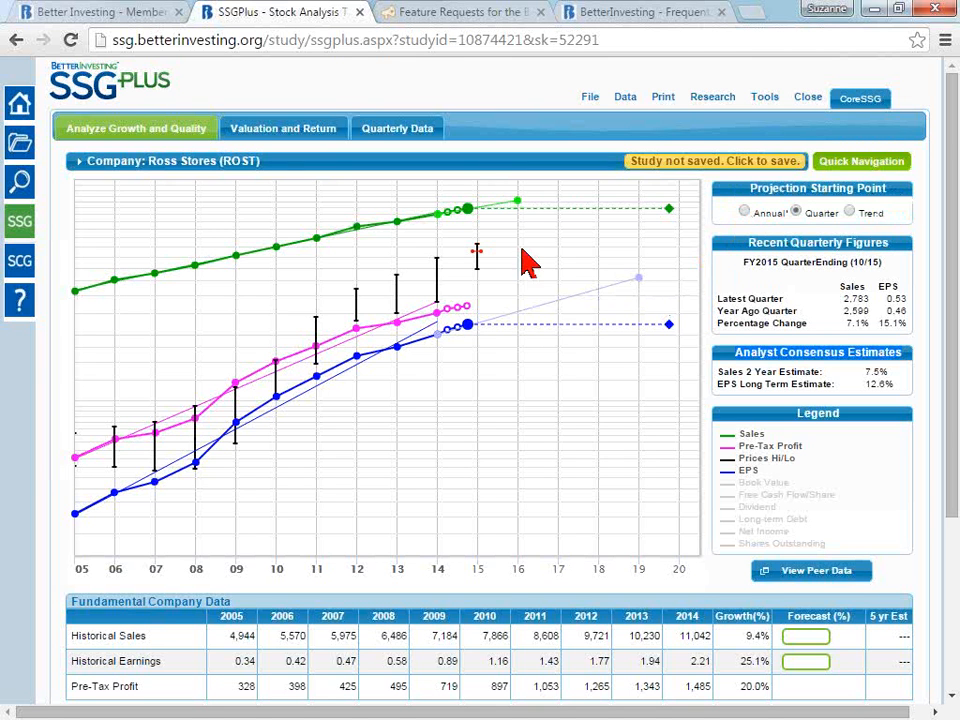
mouse_move(476, 252)
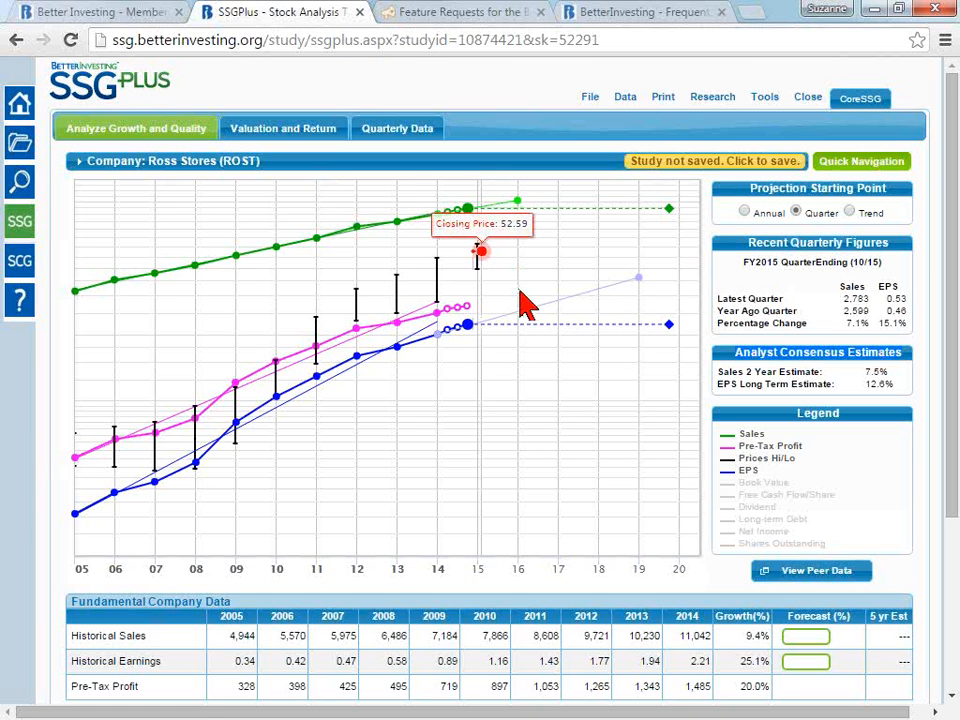
- Examine the historical growth percentages for sales and earnings in the Fundamental Company Data table
mouse_move(442, 337)
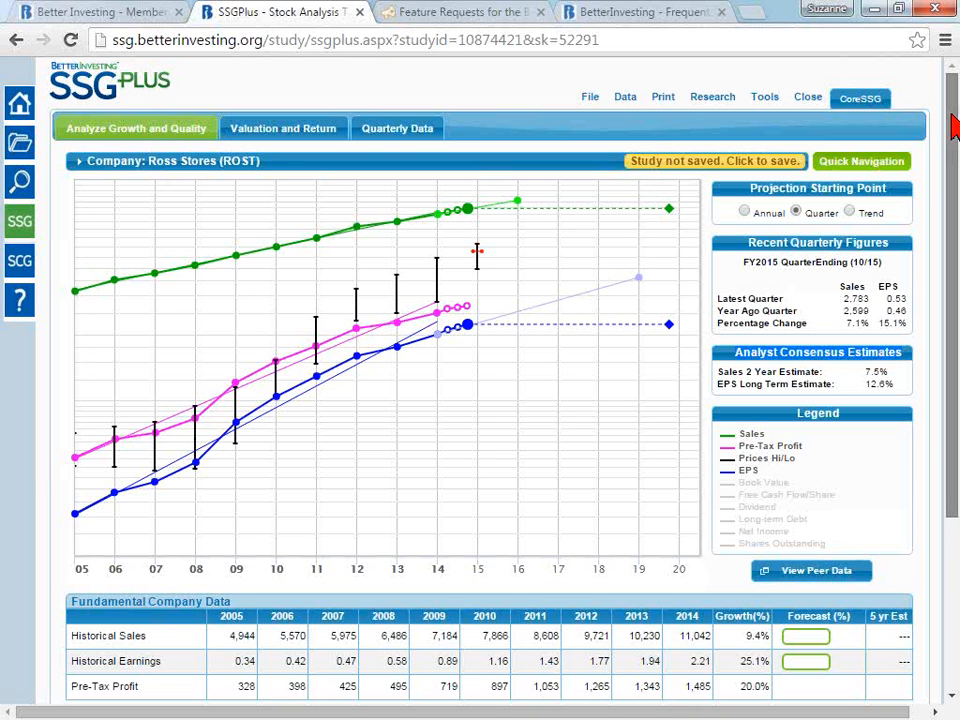
drag(951, 116, 951, 240)
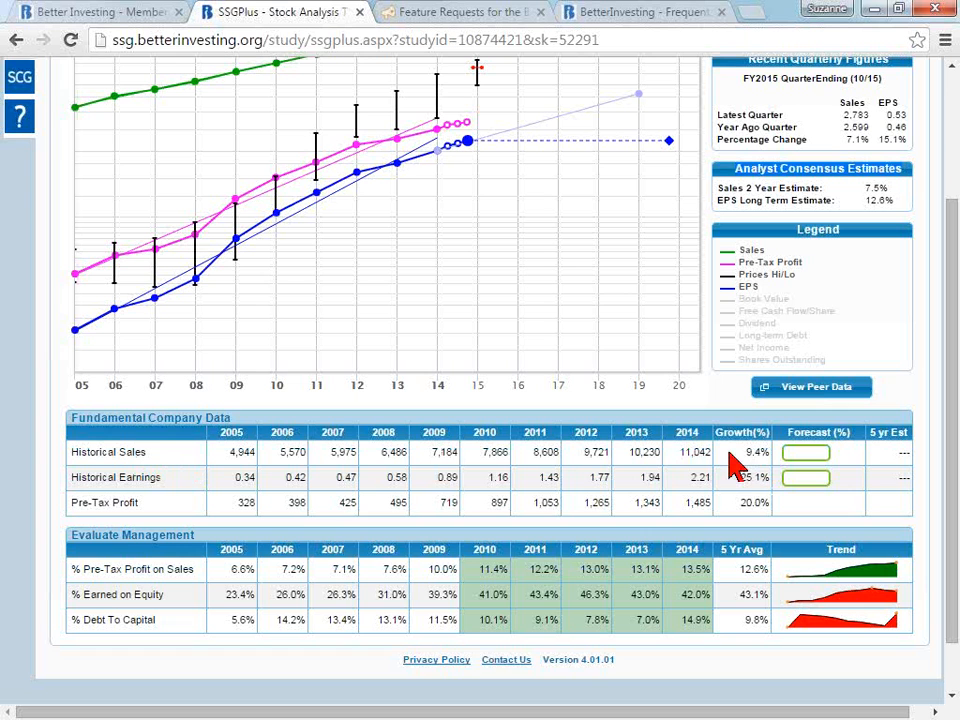
drag(740, 453, 770, 452)
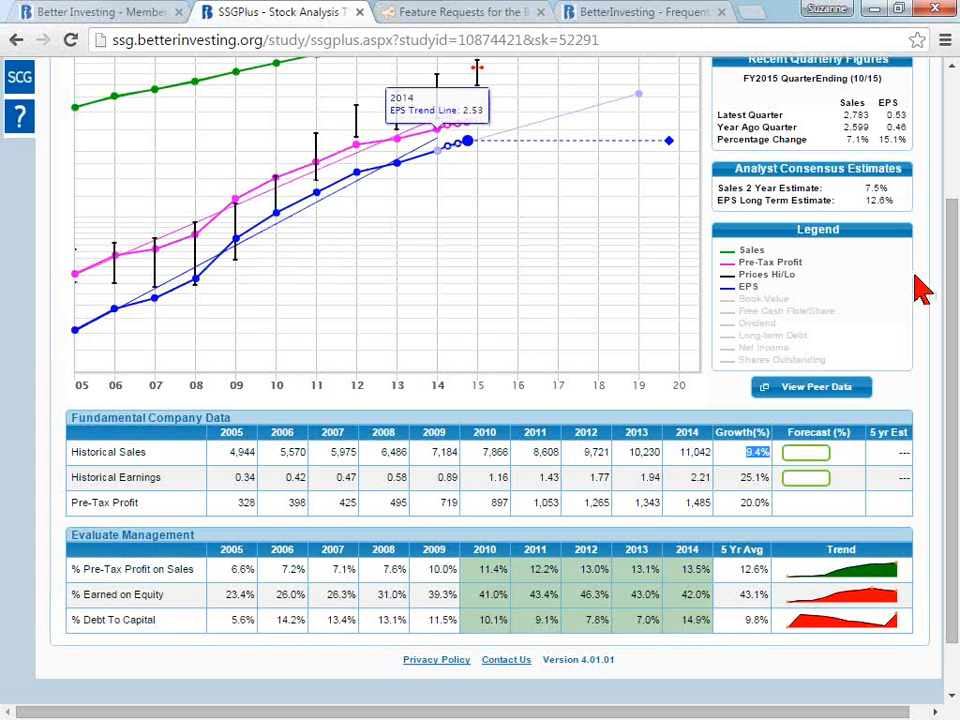
scroll(43, 246, up, 2)
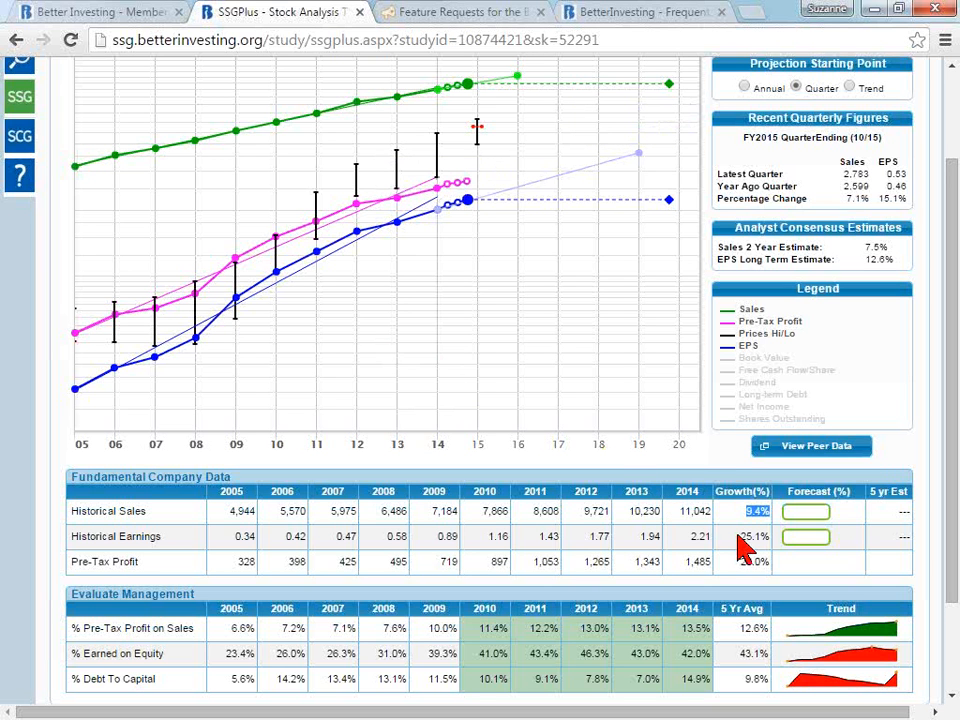
drag(738, 536, 768, 536)
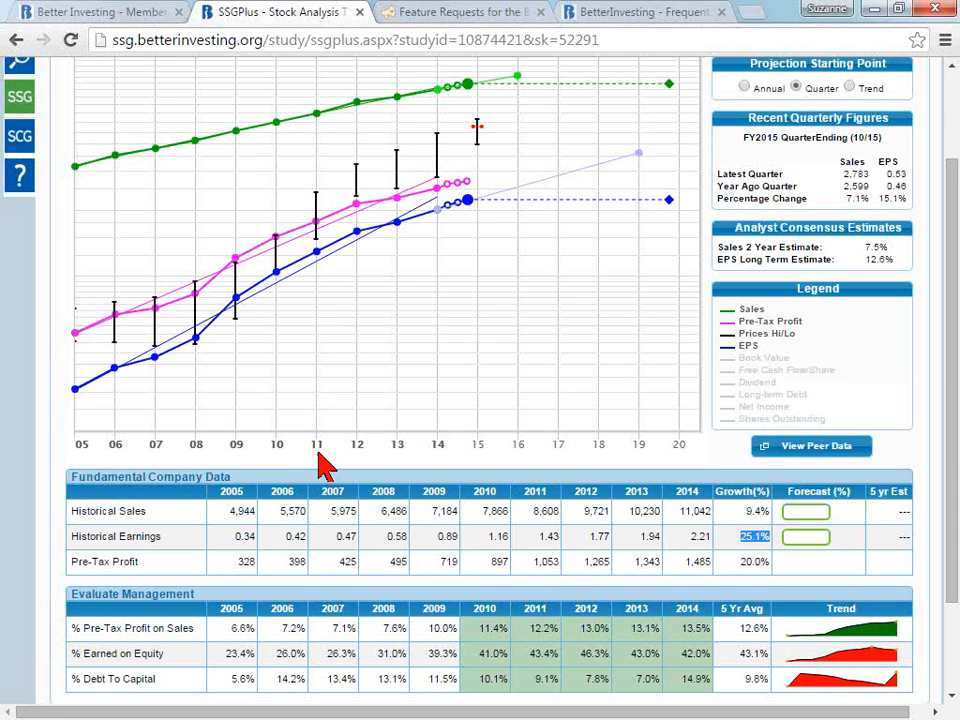
- Exclude the years 2005 through 2009 from the growth chart and growth rate calculations
click(84, 446)
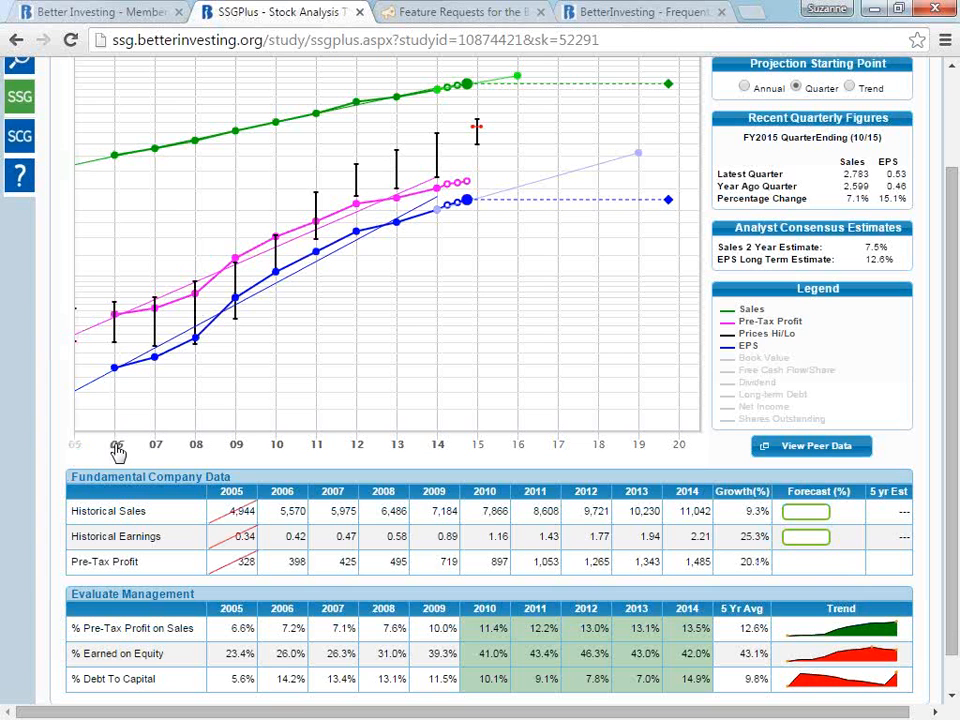
click(116, 446)
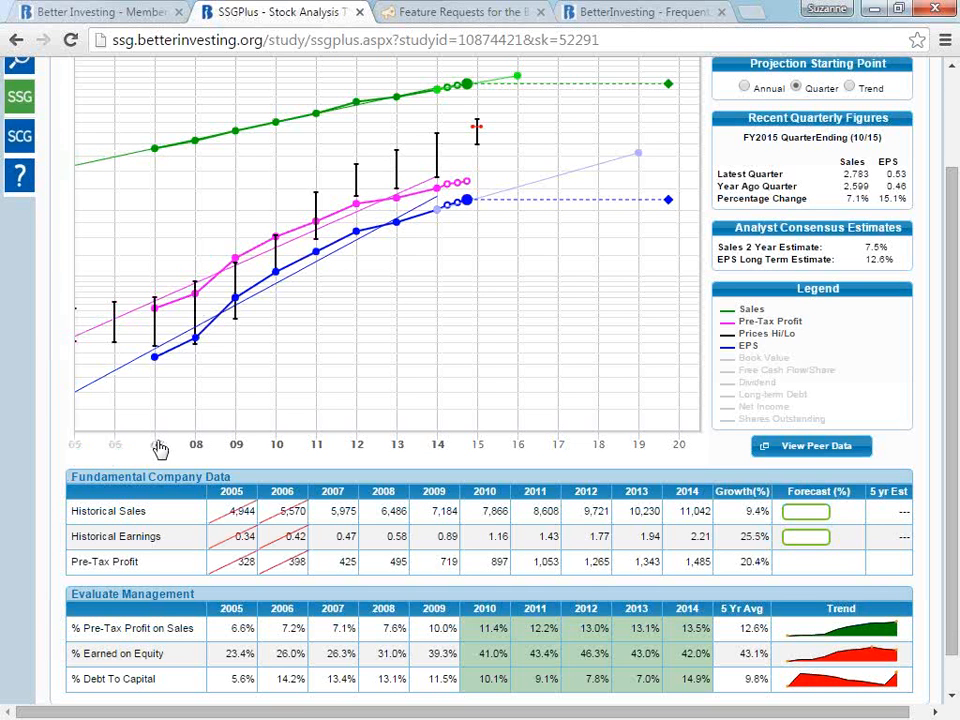
click(158, 446)
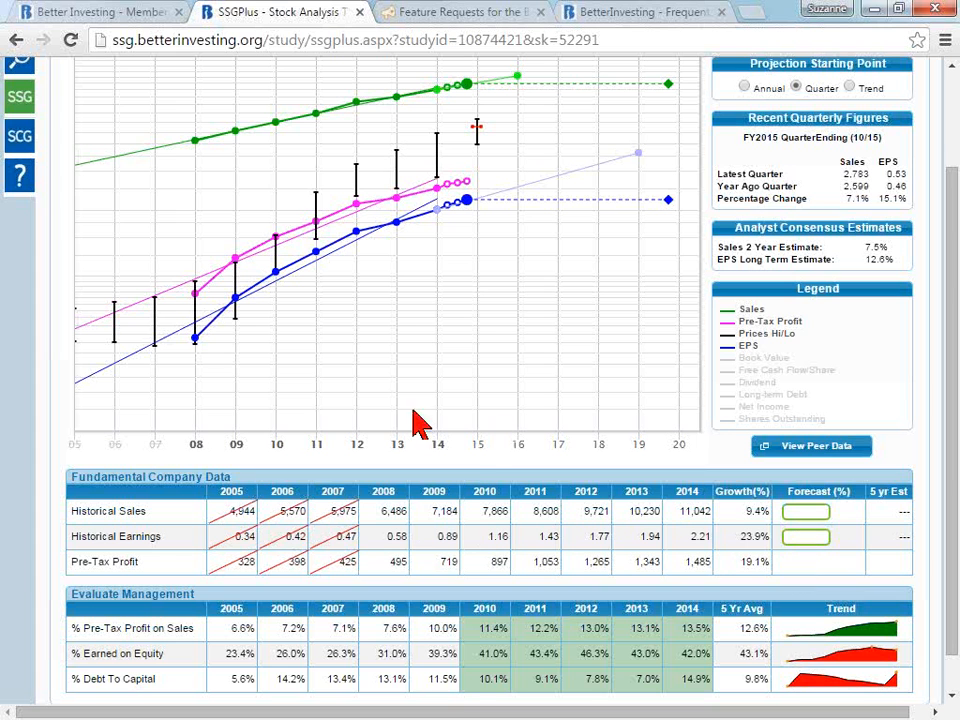
click(198, 449)
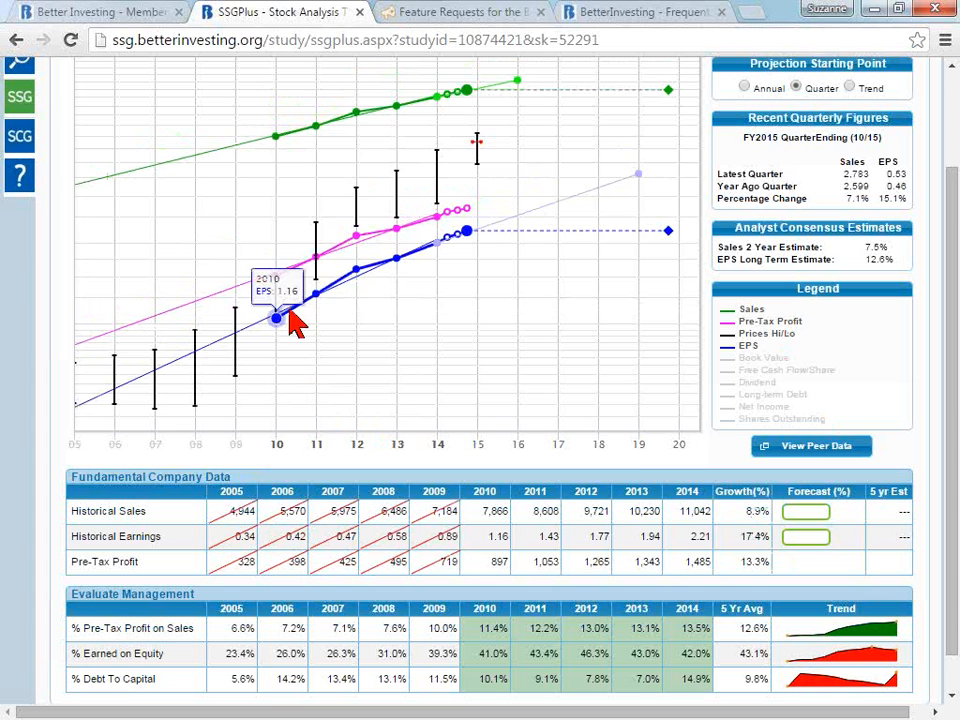
mouse_move(365, 287)
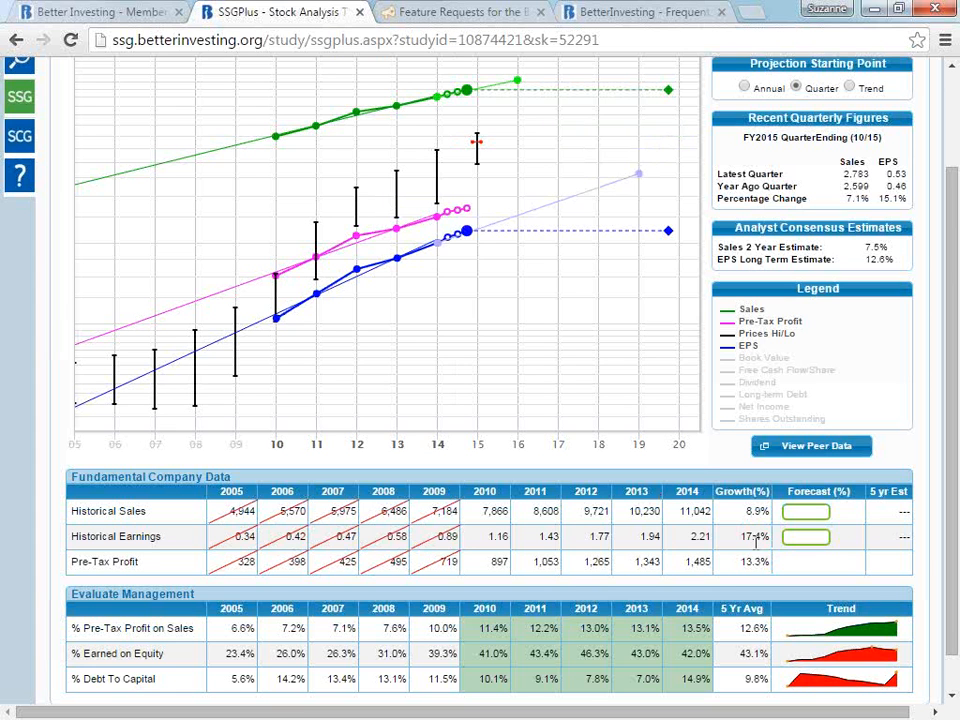
- Restore the excluded years 2005 through 2009 to the growth chart and growth rates
click(240, 453)
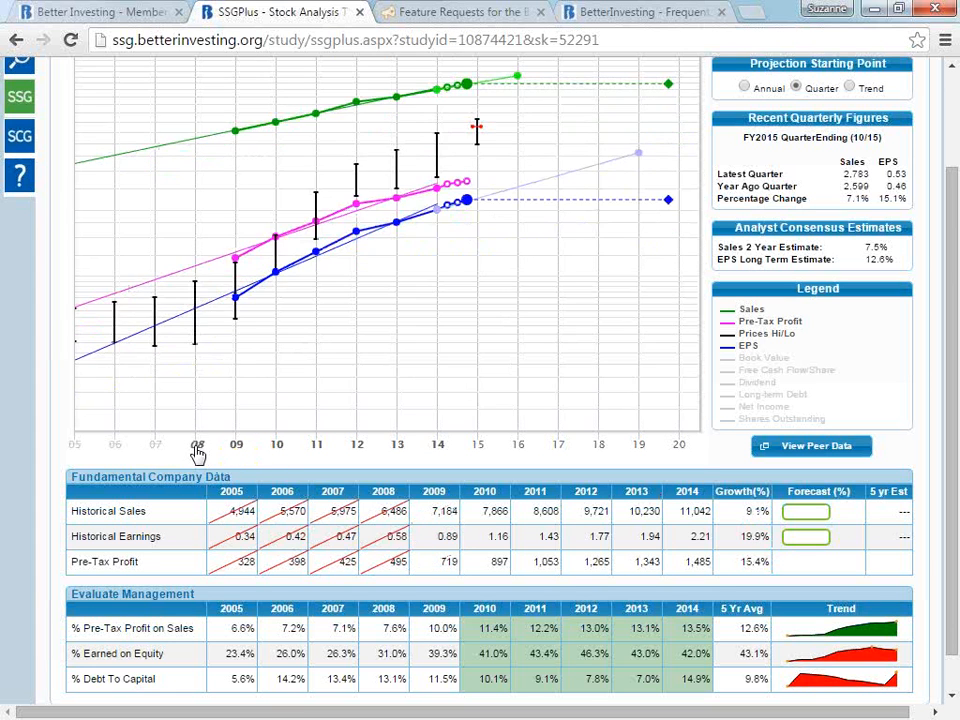
click(197, 448)
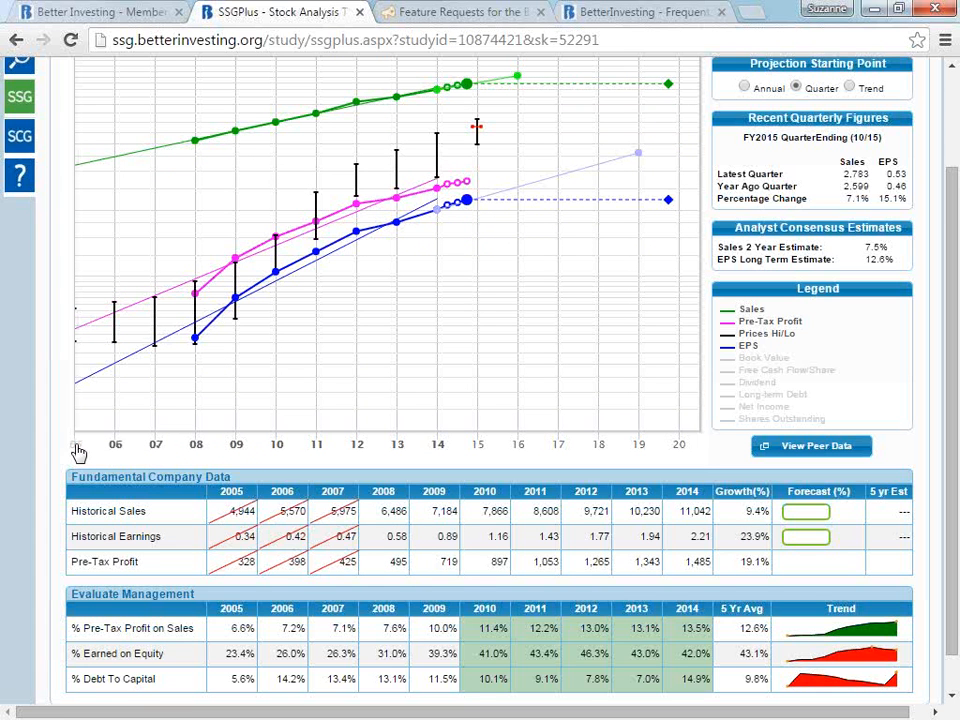
click(78, 452)
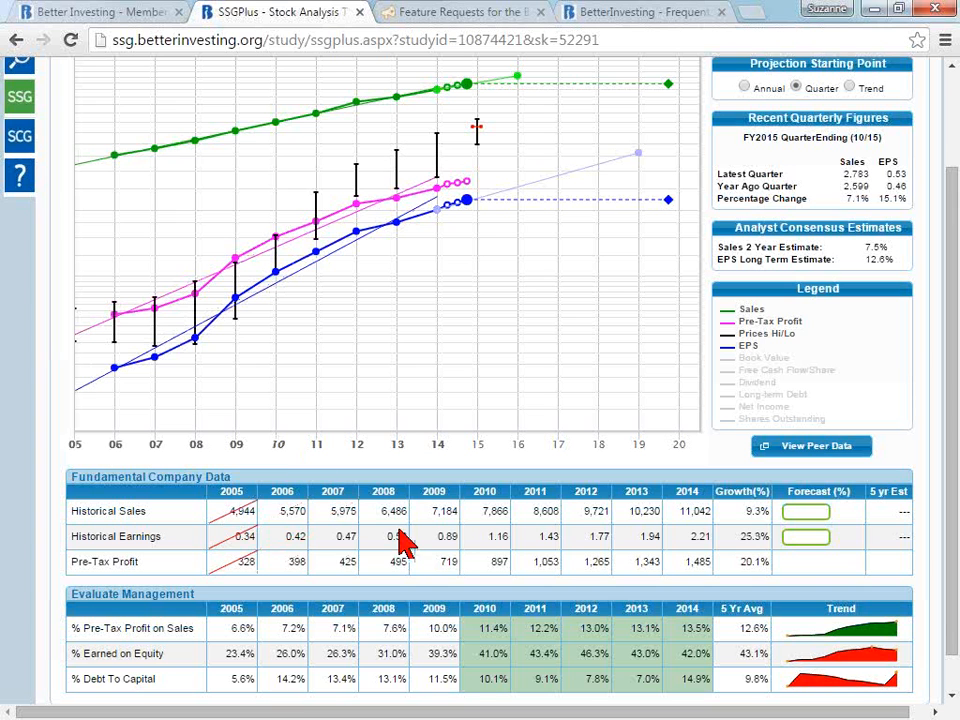
- Exclude only the 2007 Pre-Tax Profit value from the company data and restore it
click(349, 566)
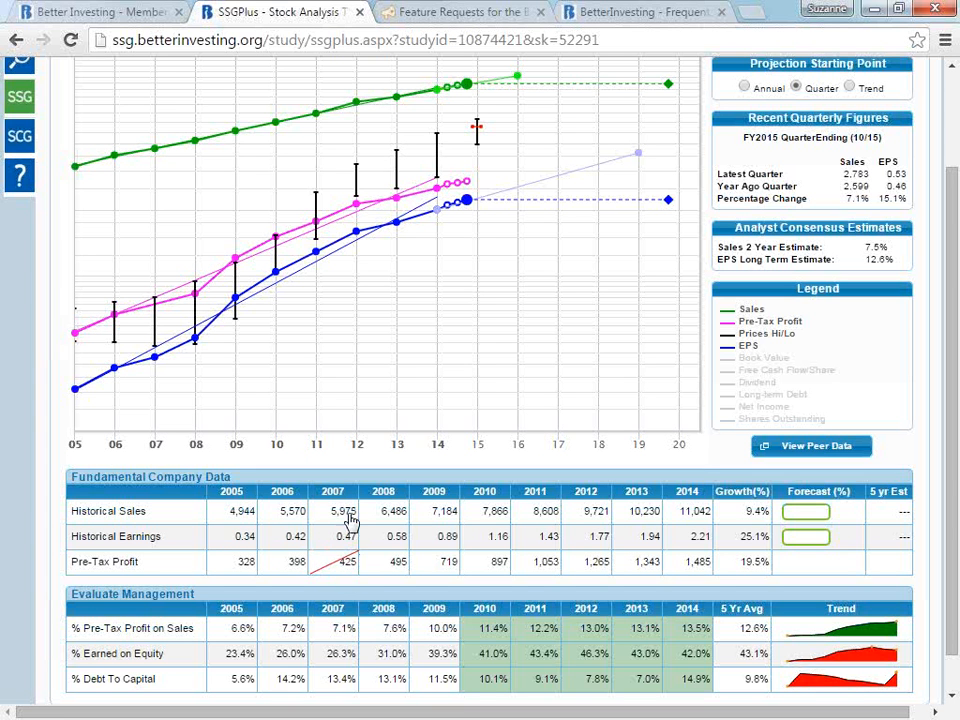
click(346, 570)
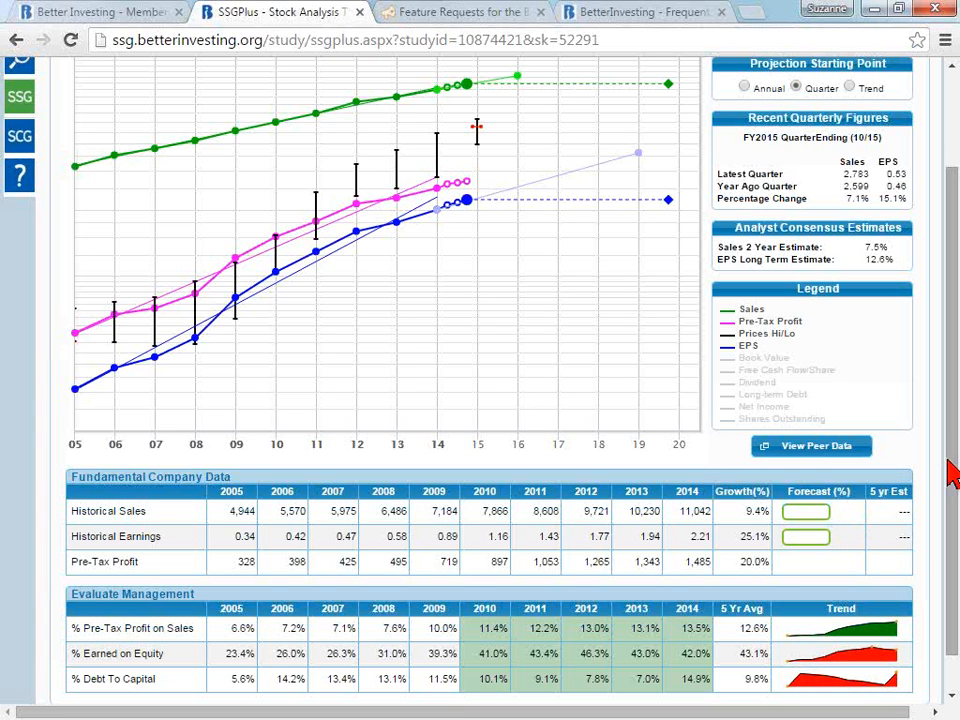
- Save the Trend Display preference as Text and check the Trend column under Evaluate Management
drag(952, 472, 954, 492)
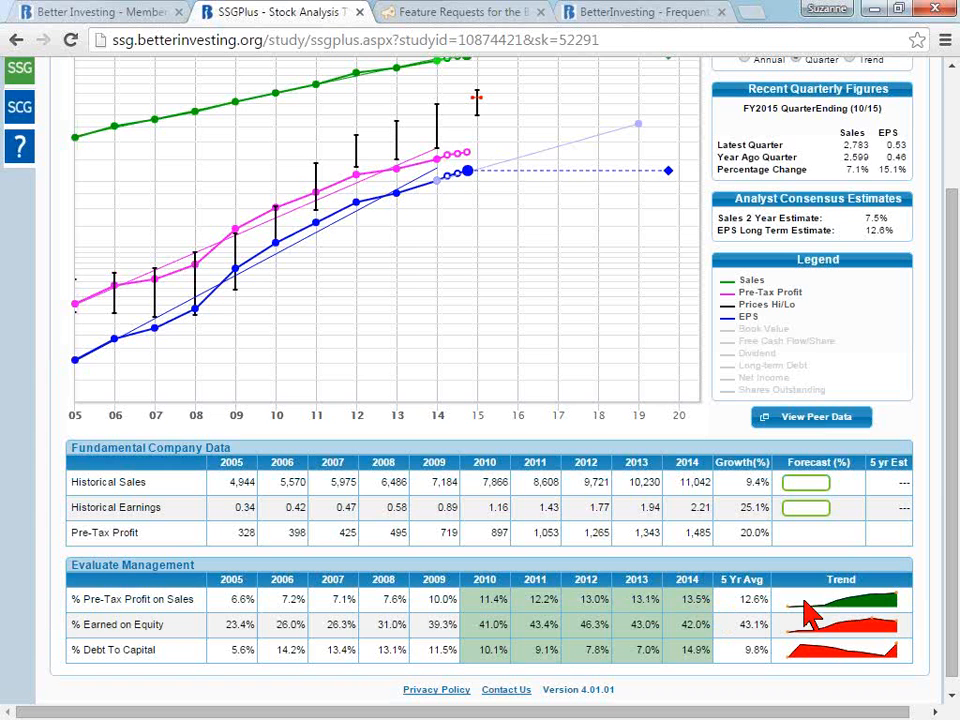
mouse_move(890, 610)
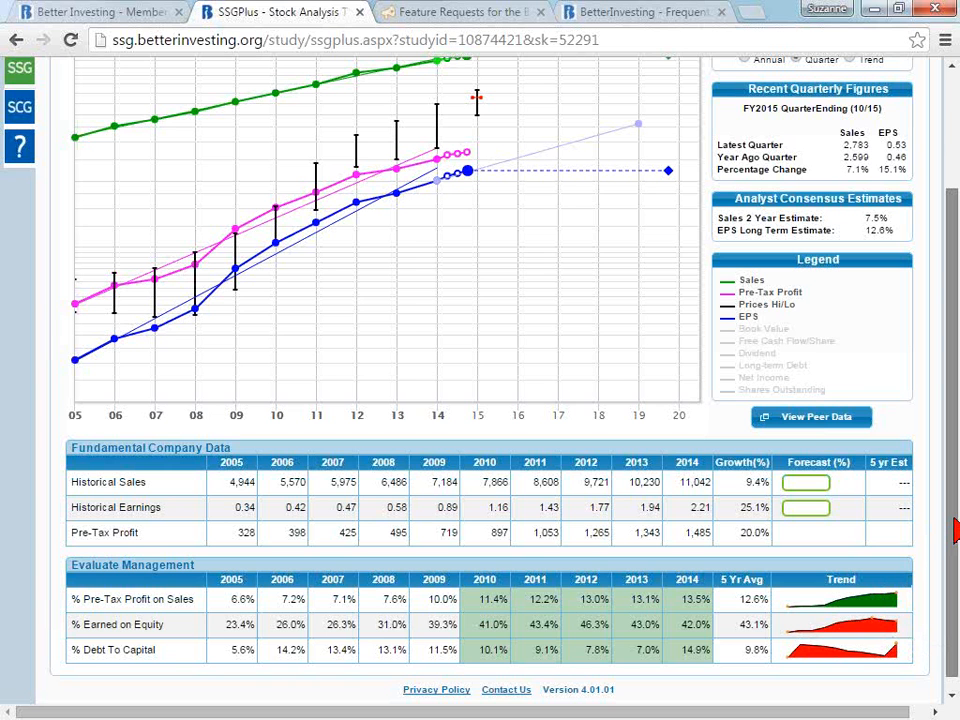
drag(955, 532, 896, 420)
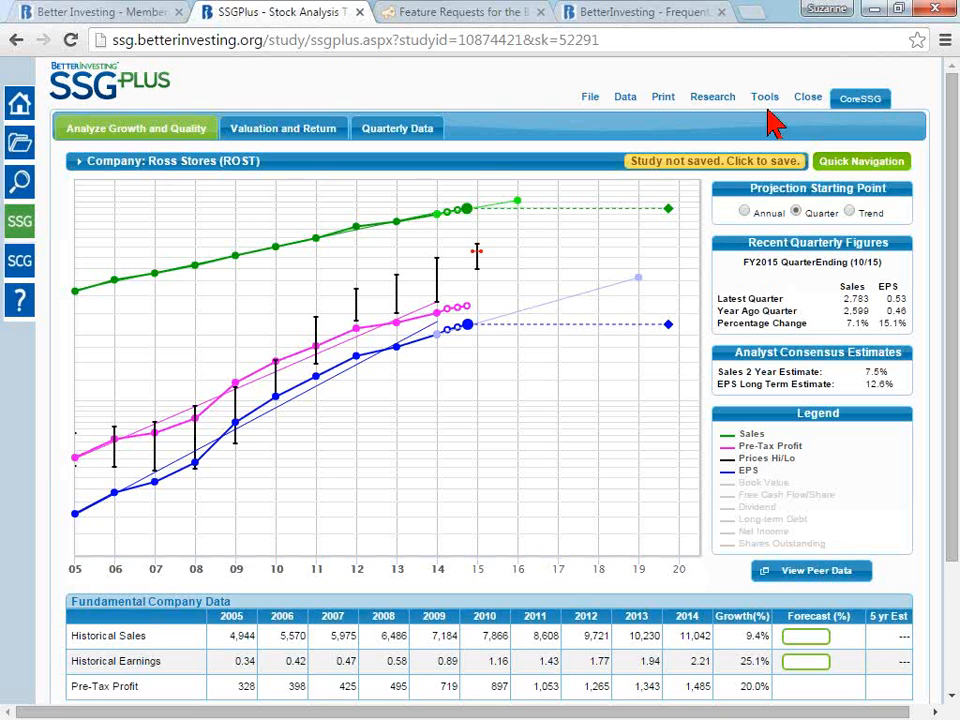
mouse_move(767, 98)
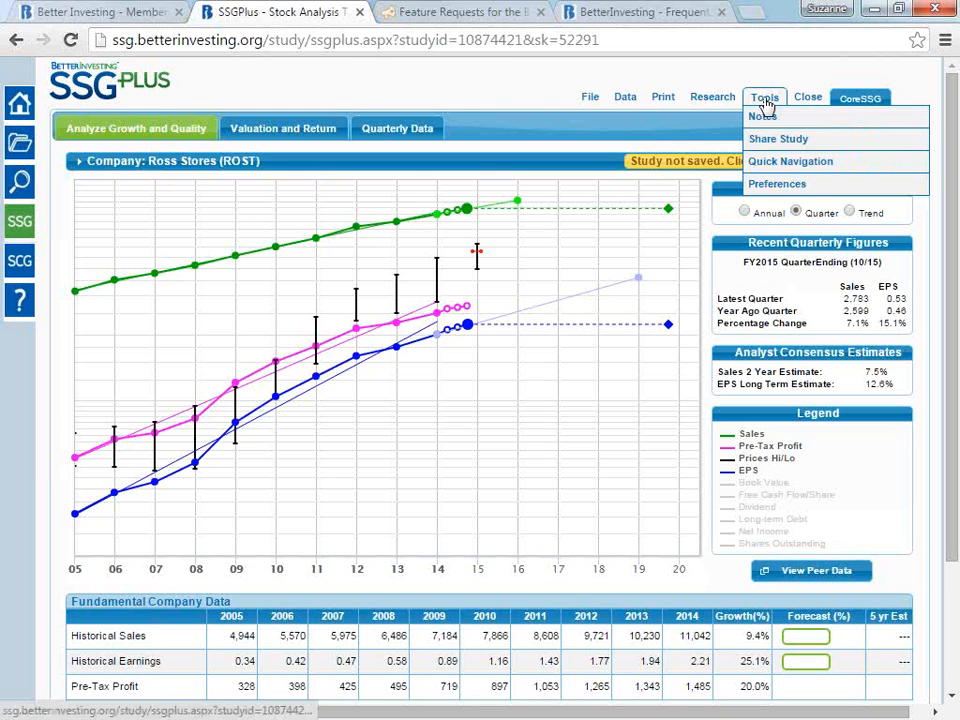
click(797, 188)
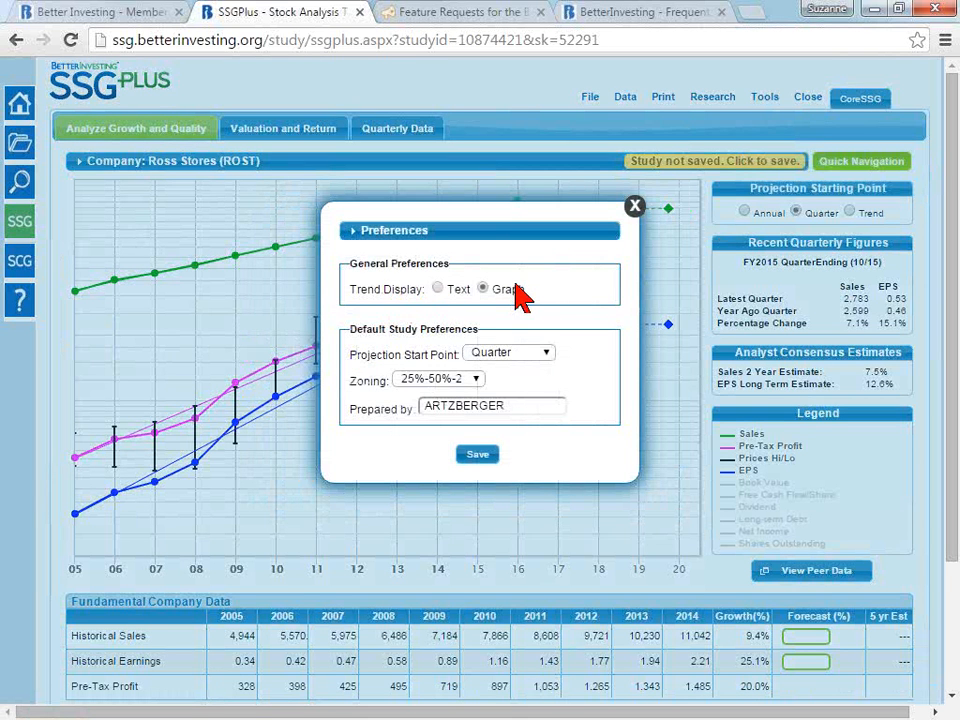
click(437, 289)
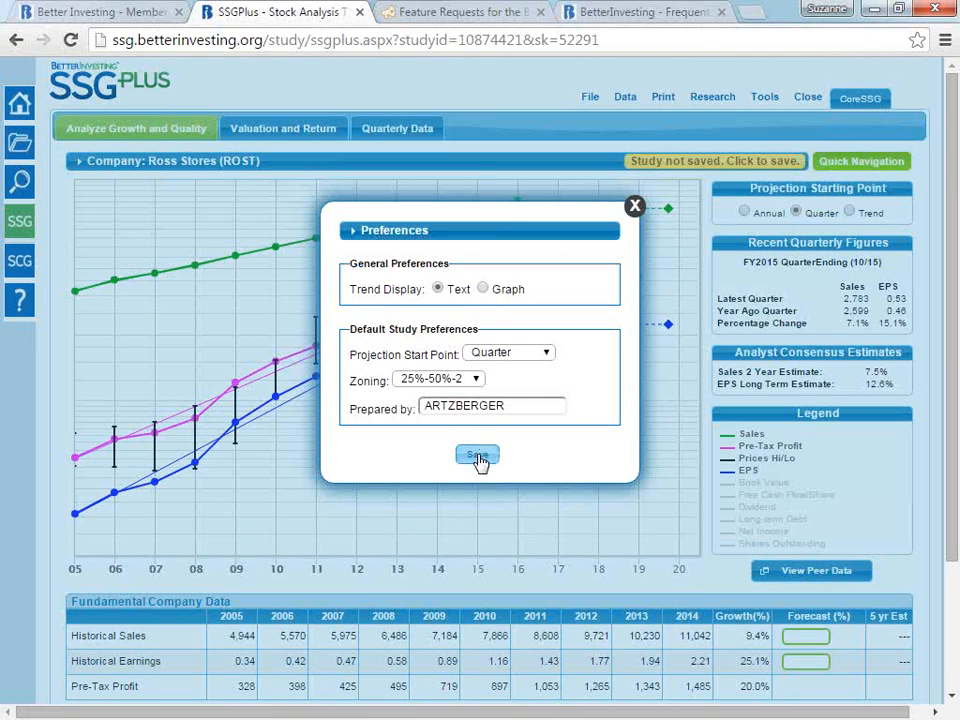
click(477, 456)
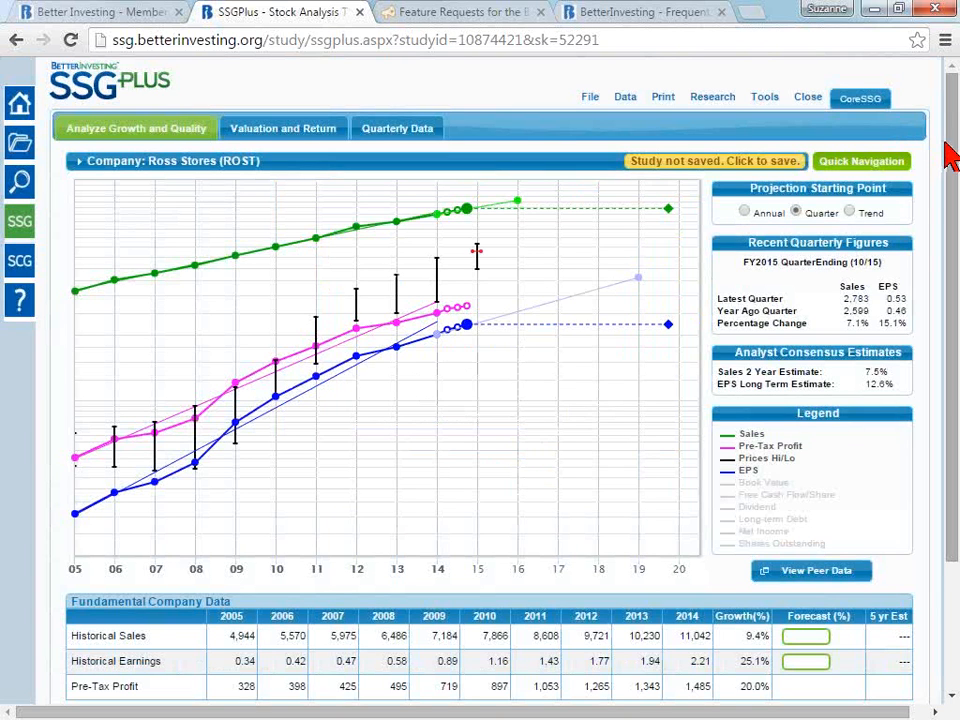
scroll(948, 200, down, 1)
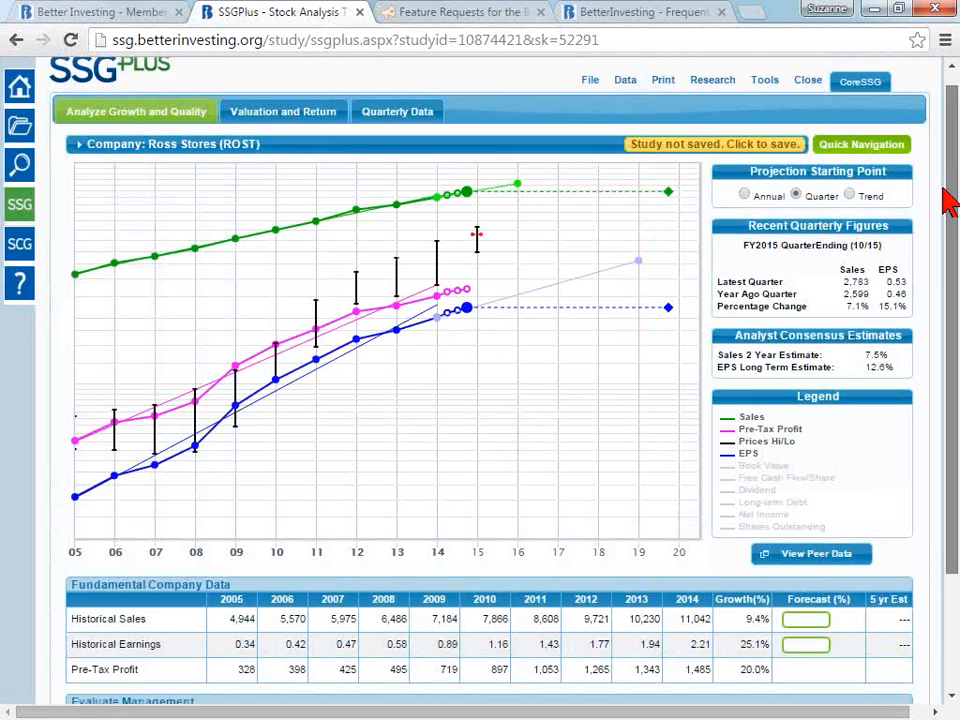
scroll(948, 200, down, 3)
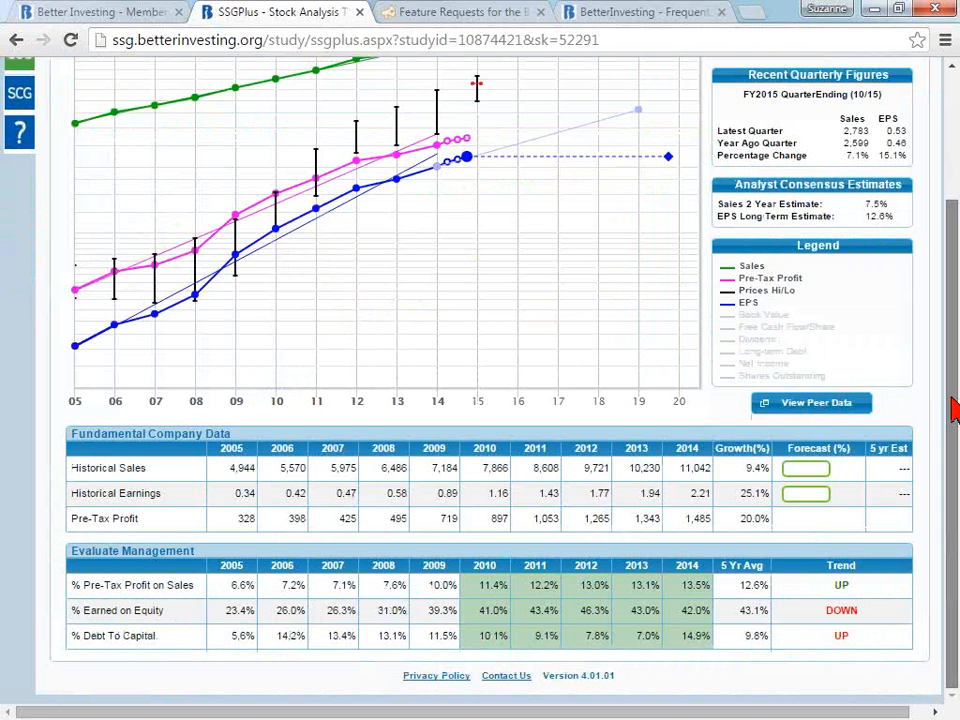
- Set the Trend Display preference back to Graph and save the preferences
scroll(953, 410, up, 4)
mouse_move(765, 100)
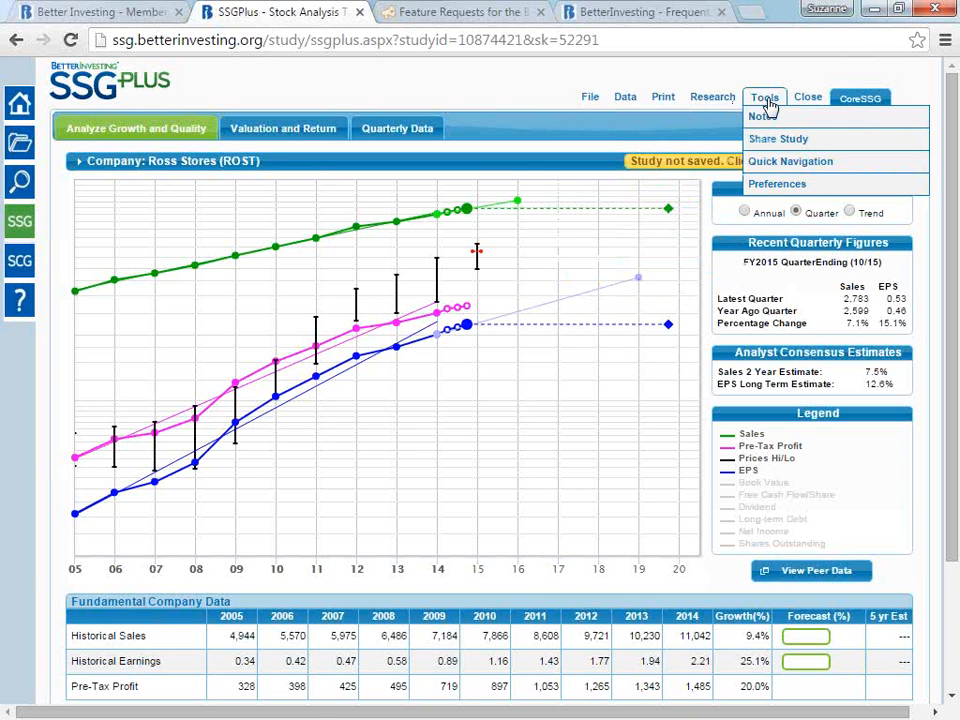
click(777, 185)
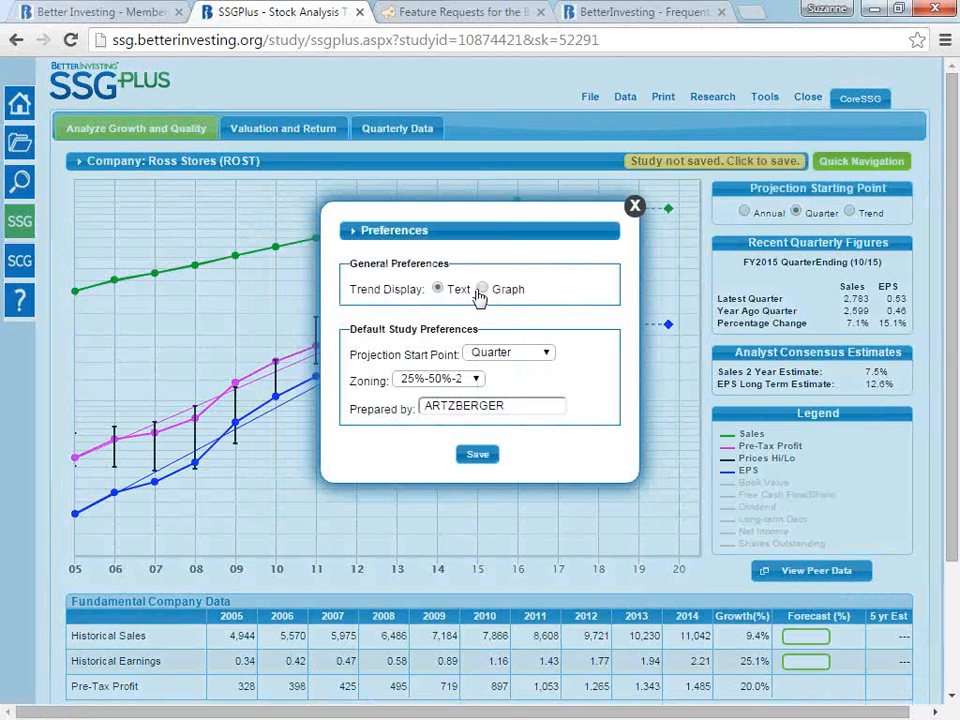
click(483, 289)
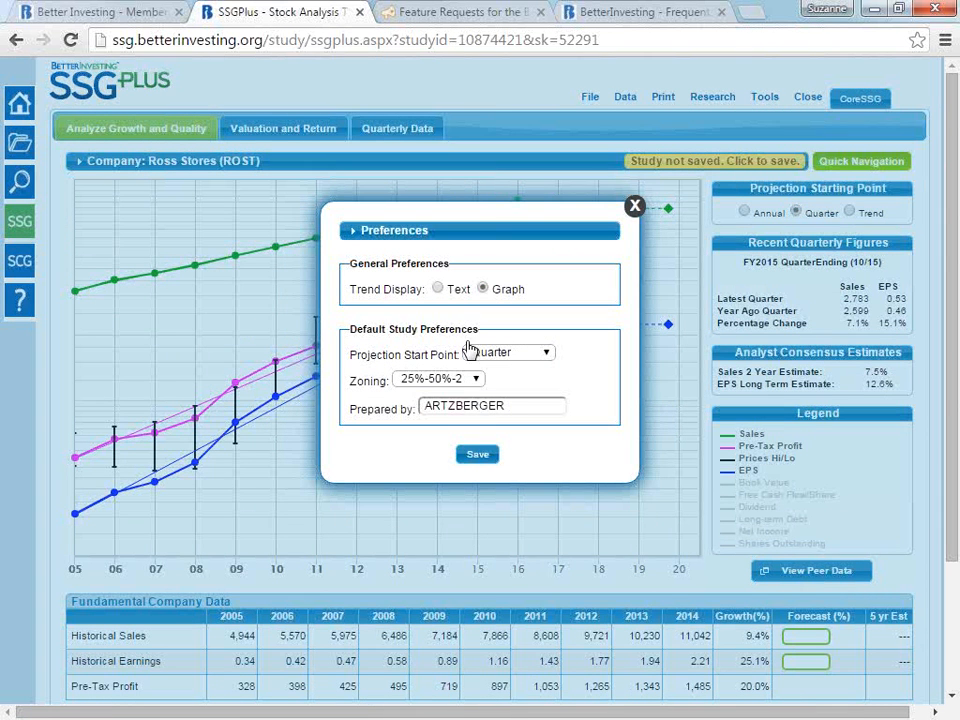
click(489, 457)
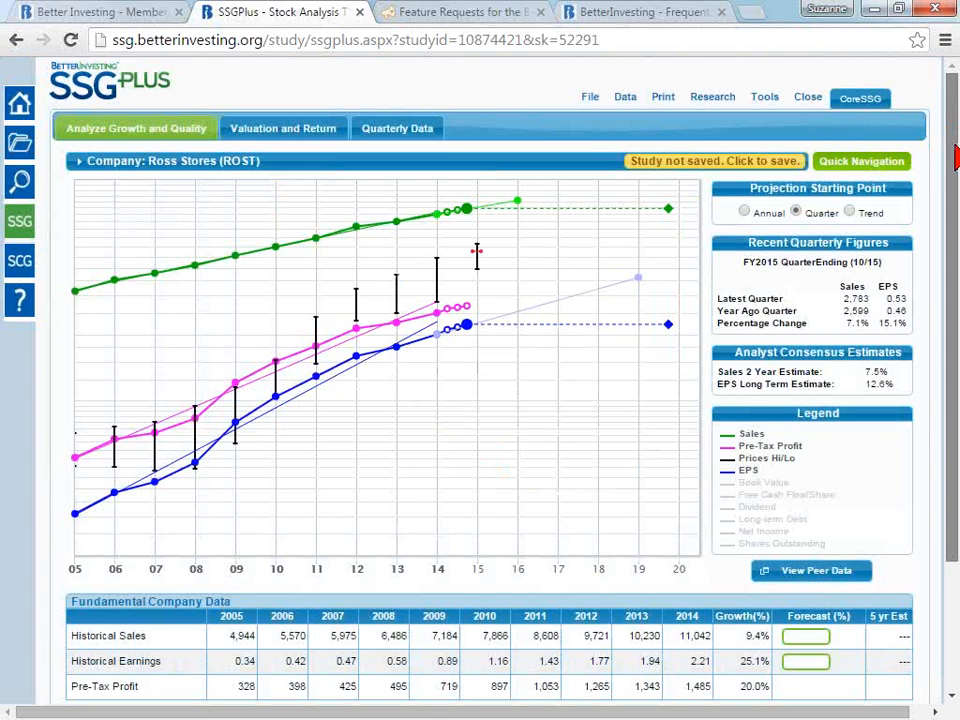
- Exclude the 2012 % Earned on Equity value from the Evaluate Management average and trend
scroll(955, 157, down, 3)
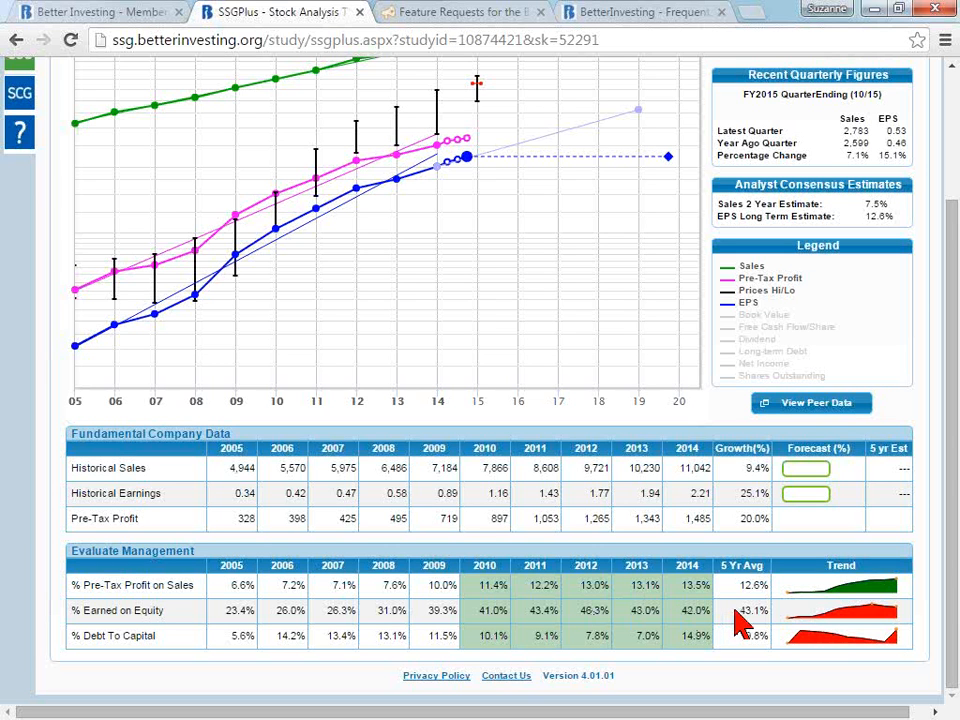
click(585, 616)
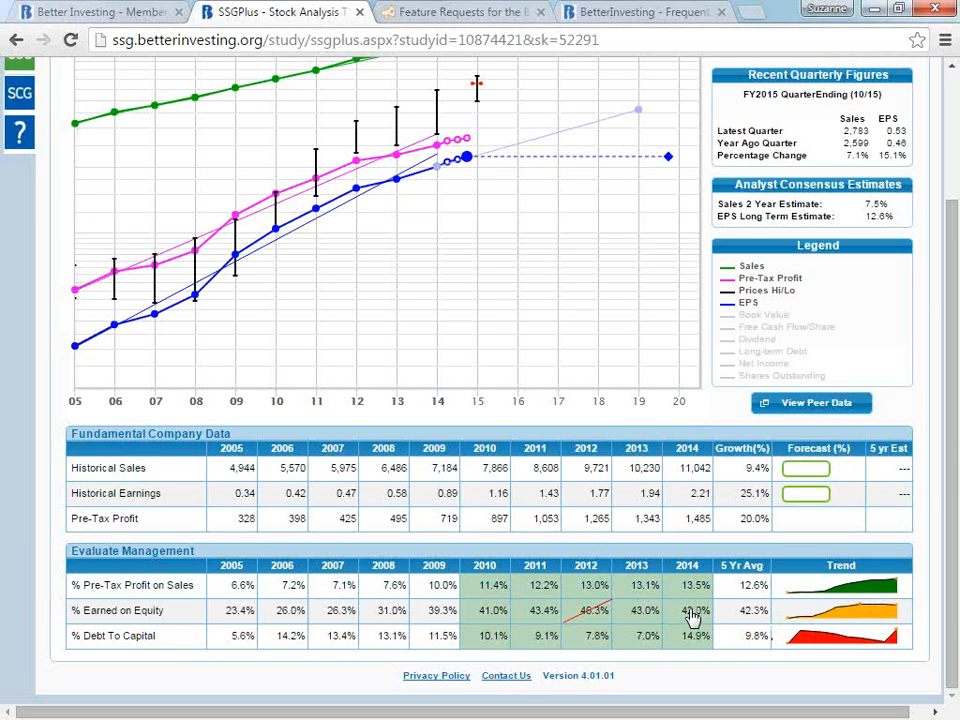
mouse_move(858, 610)
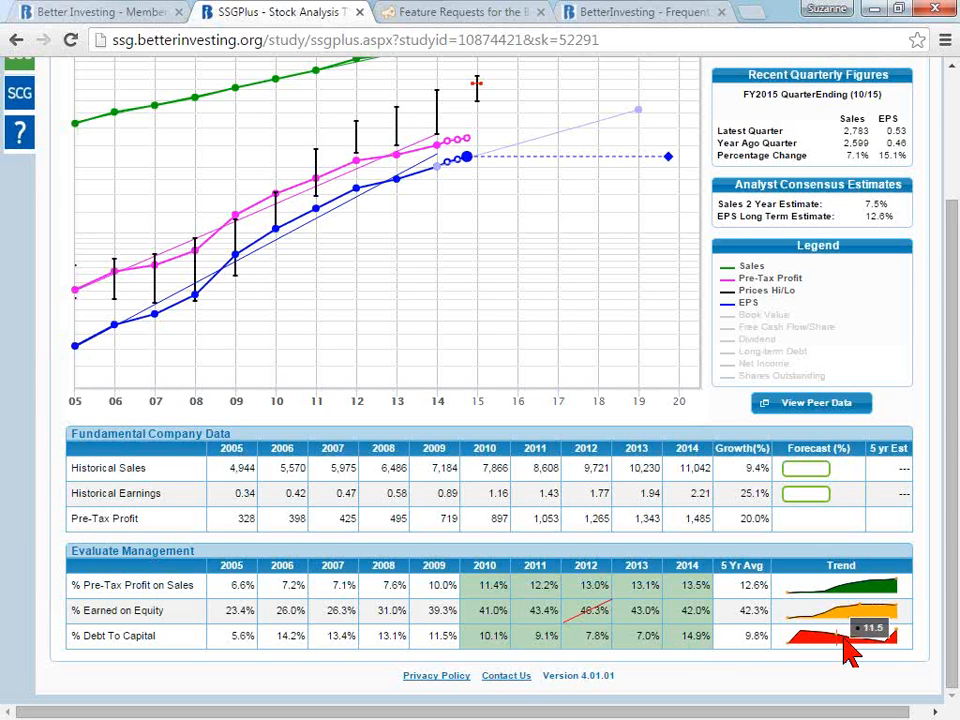
- Exclude the 2014 % Debt To Capital value from the average and trend and restore it
mouse_move(845, 643)
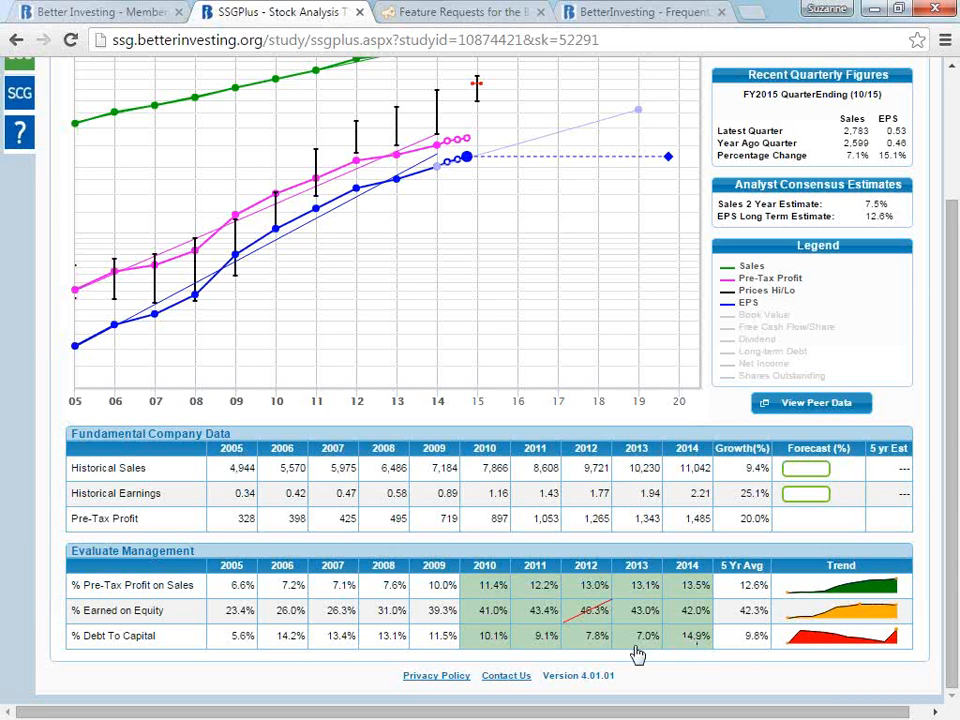
click(690, 646)
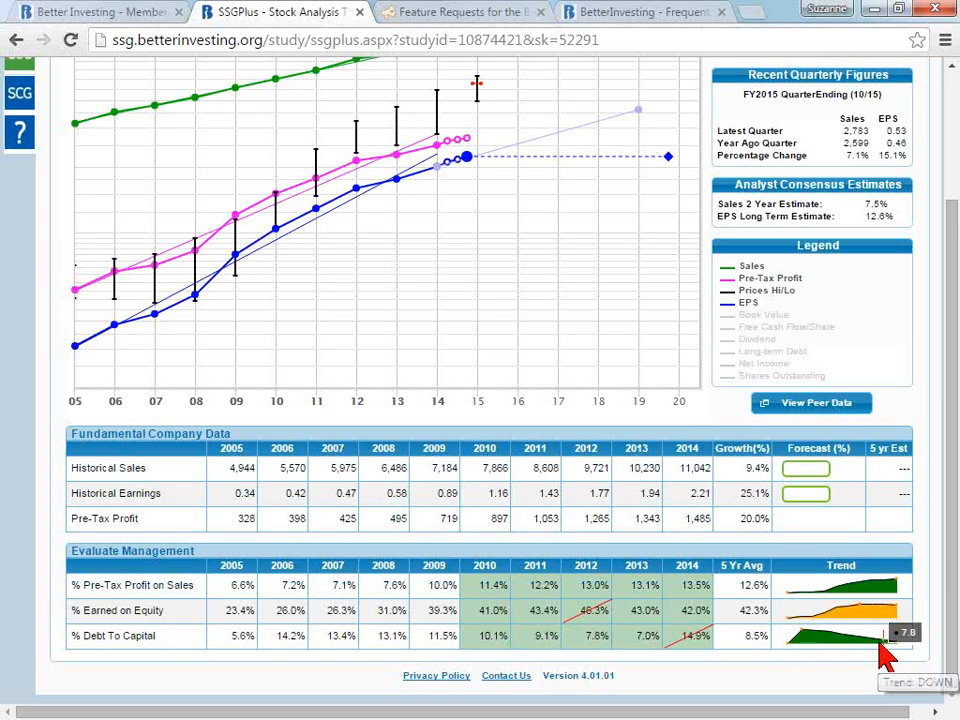
click(694, 640)
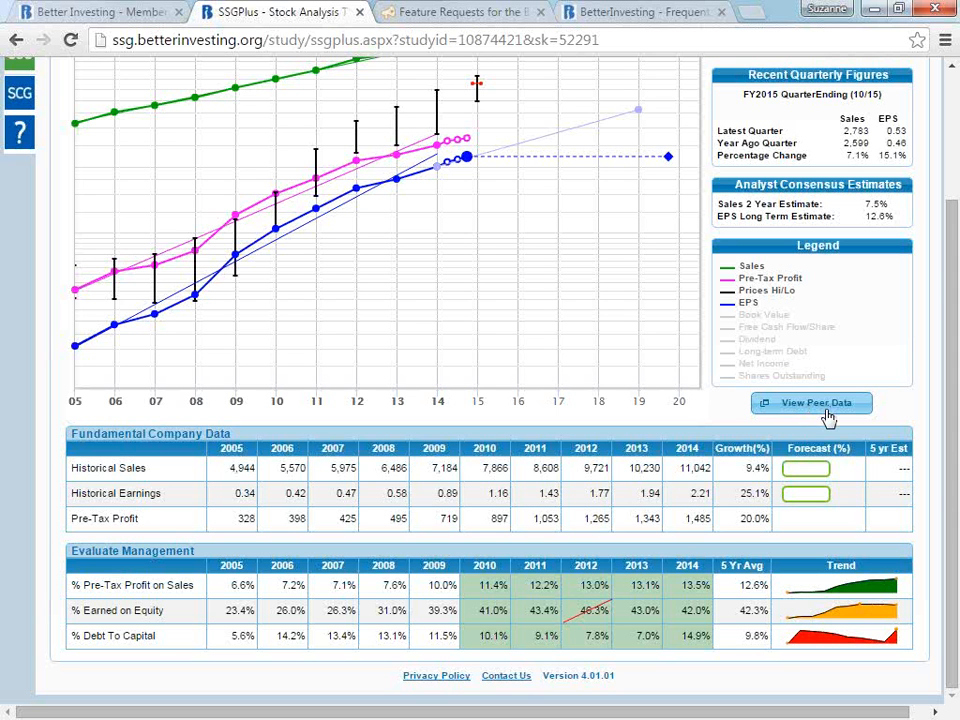
- Open the peer data comparison for Ross Stores
click(828, 417)
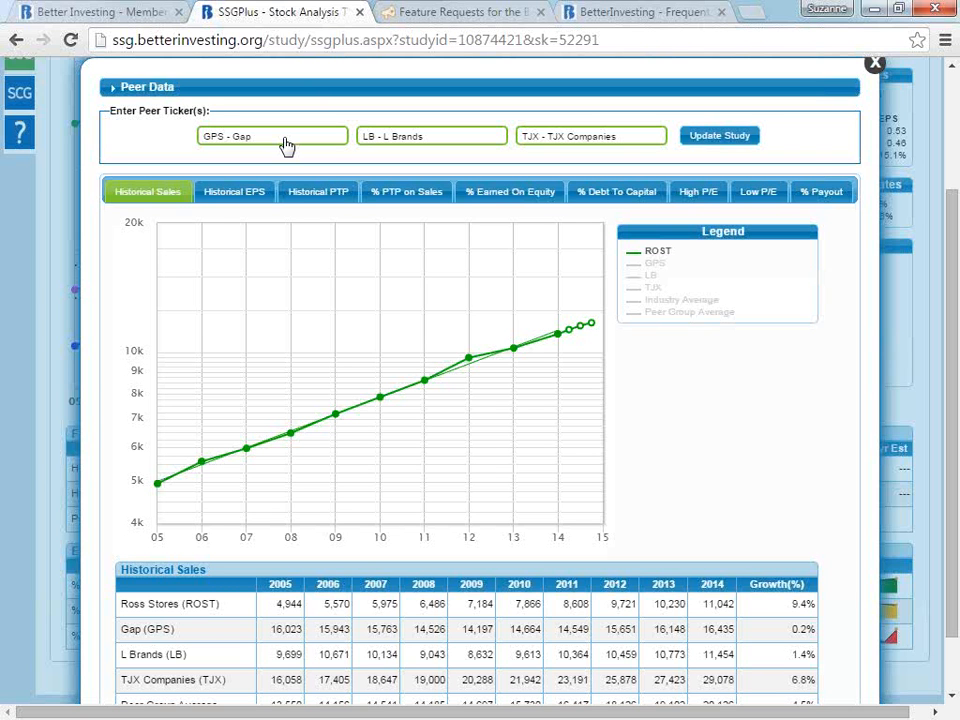
- Replace the Gap peer with LULU - Lululemon Athletica Inc and update the peer comparison
drag(285, 146, 193, 145)
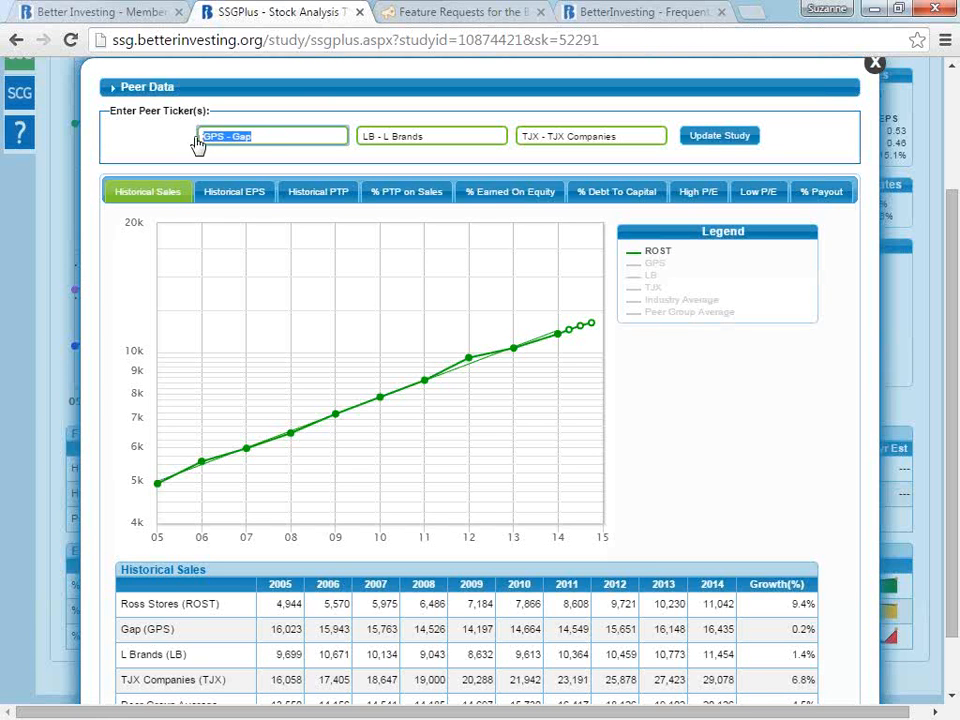
click(266, 141)
key(BackSpace)
key(BackSpace)
key(BackSpace)
key(BackSpace)
key(BackSpace)
key(BackSpace)
key(BackSpace)
text(l)
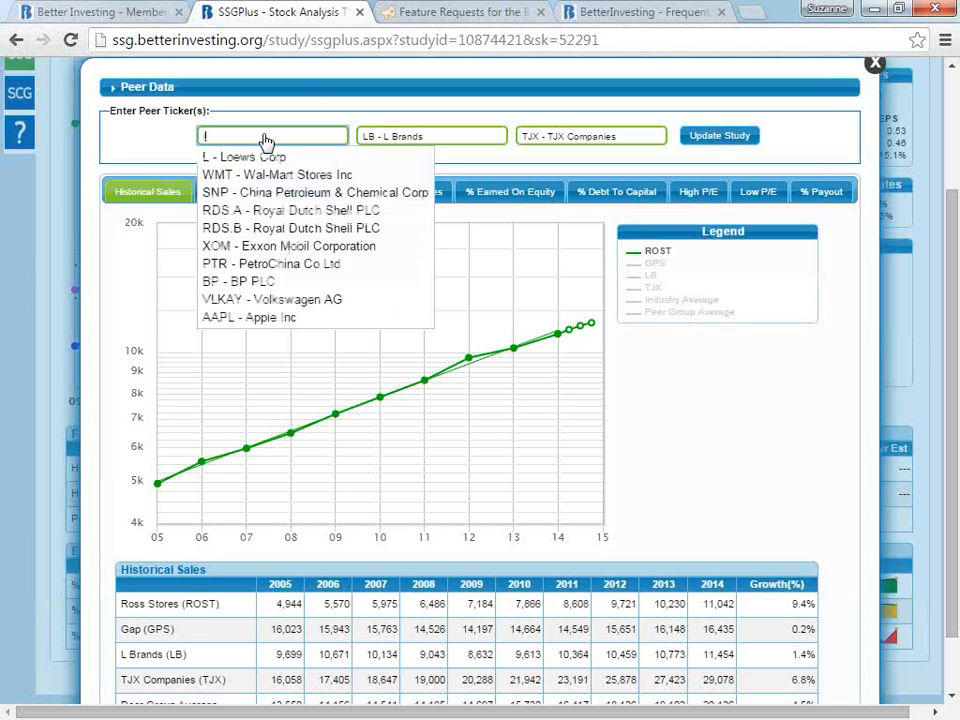
text(ulu)
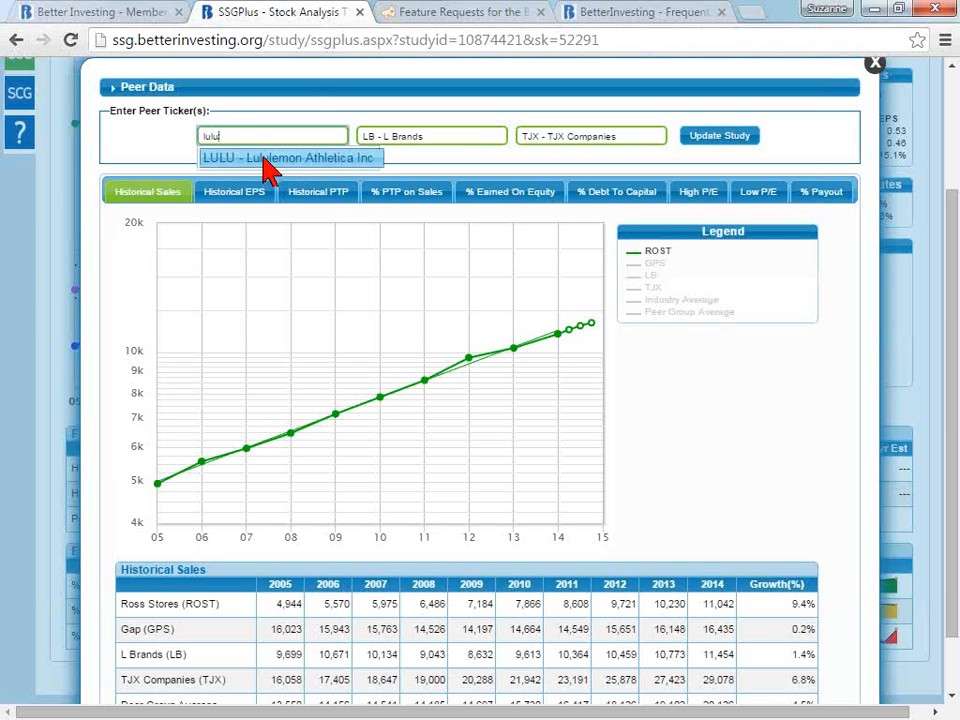
click(264, 158)
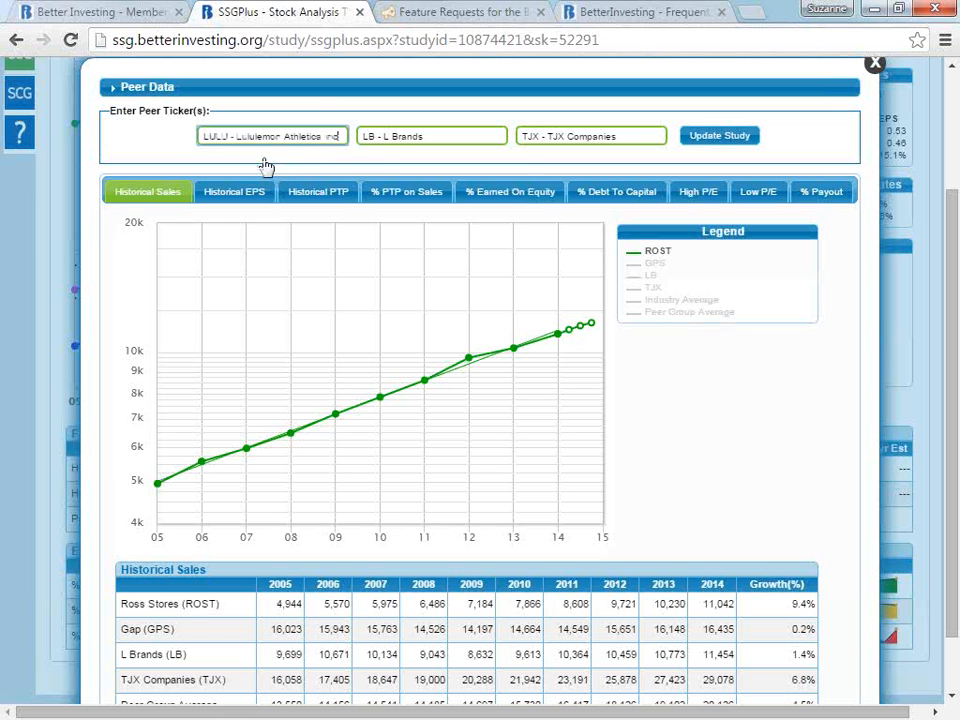
click(718, 137)
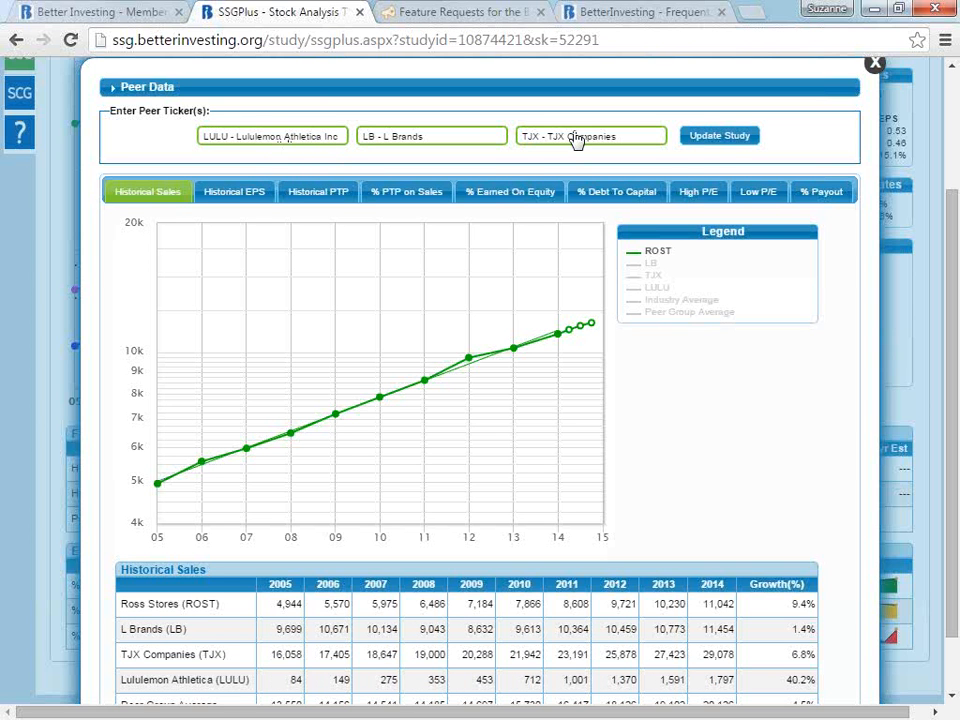
- Add the LB, TJX and LULU lines to the Historical Sales peer chart for comparison with ROST
click(651, 265)
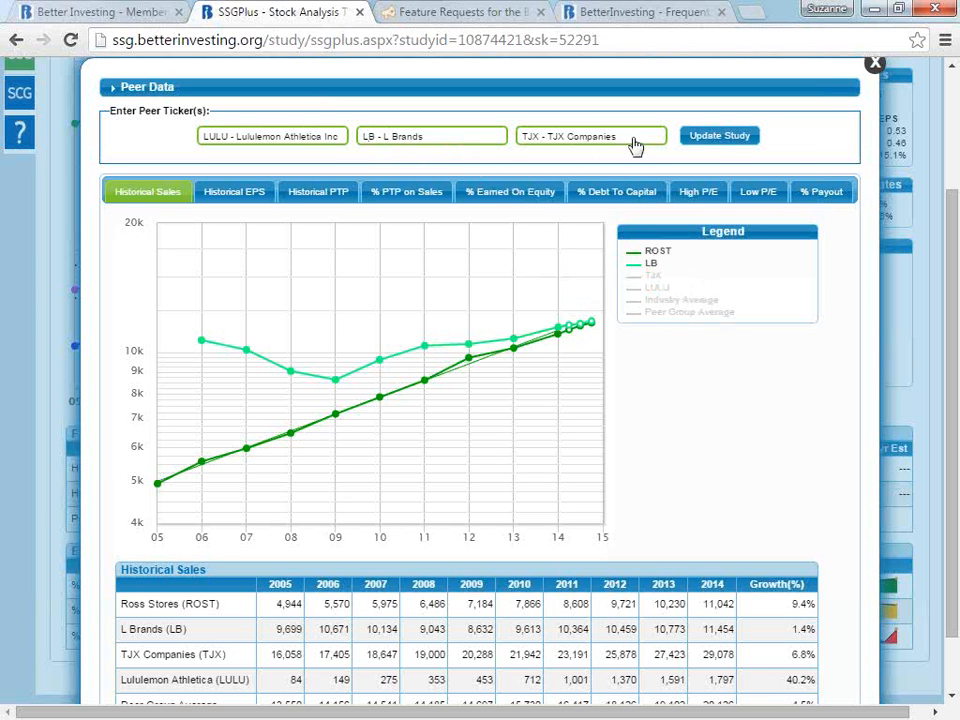
click(655, 277)
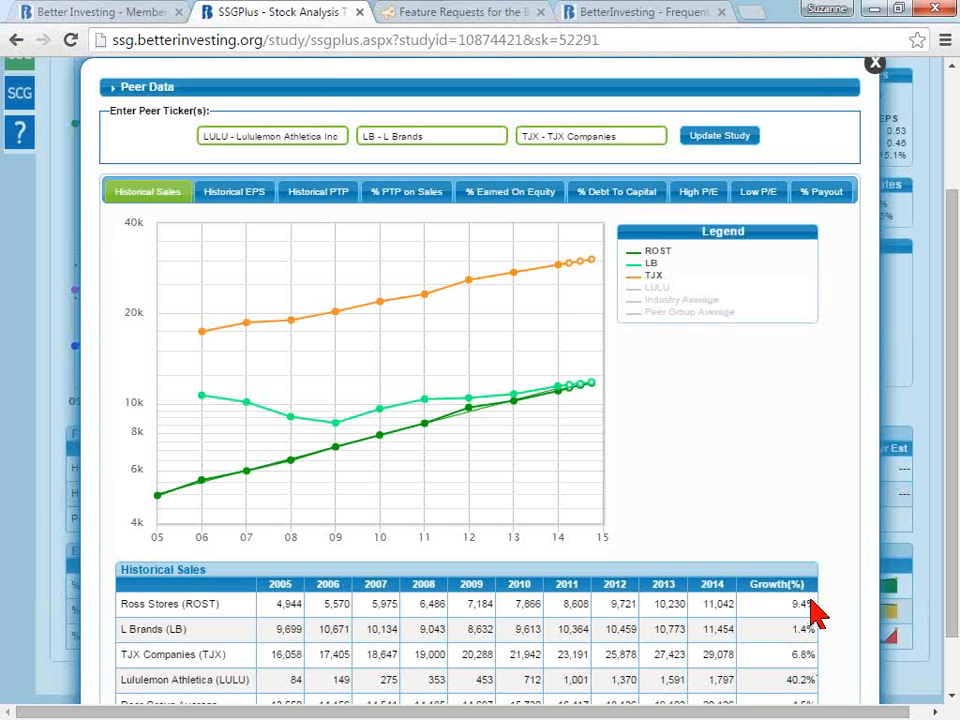
click(657, 290)
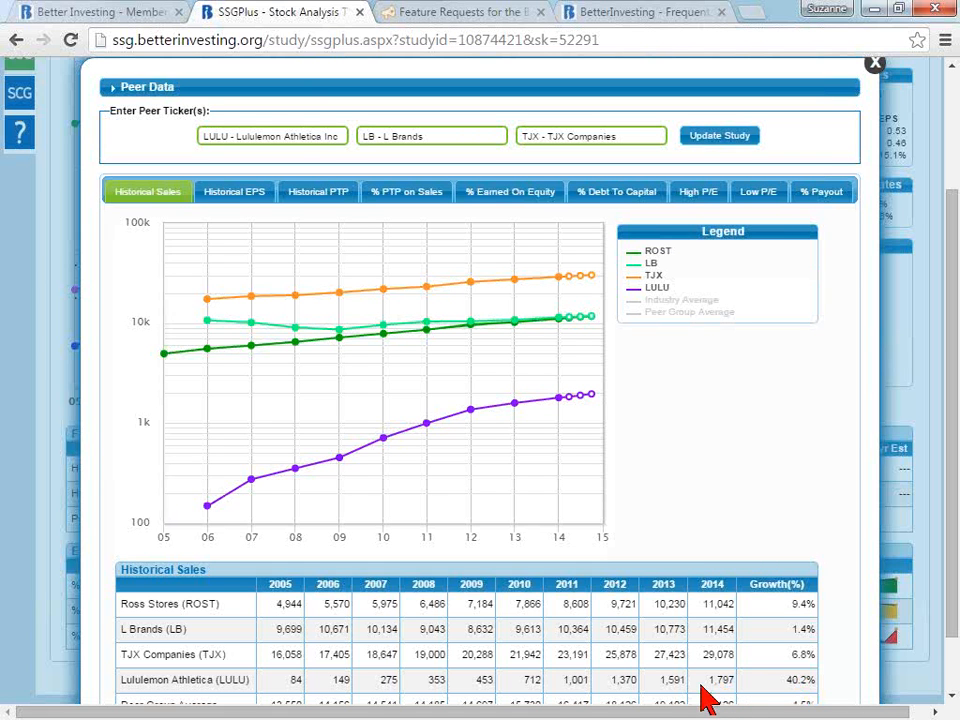
- Hide the LULU and TJX lines on the sales chart, keeping only LB plotted against ROST
click(655, 289)
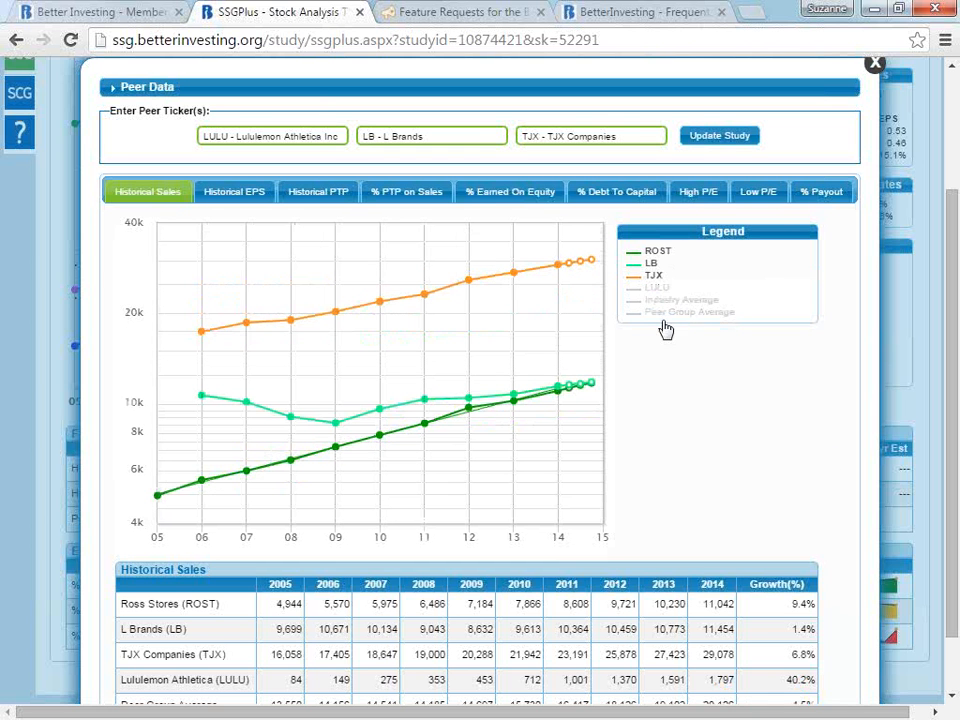
click(653, 275)
click(652, 263)
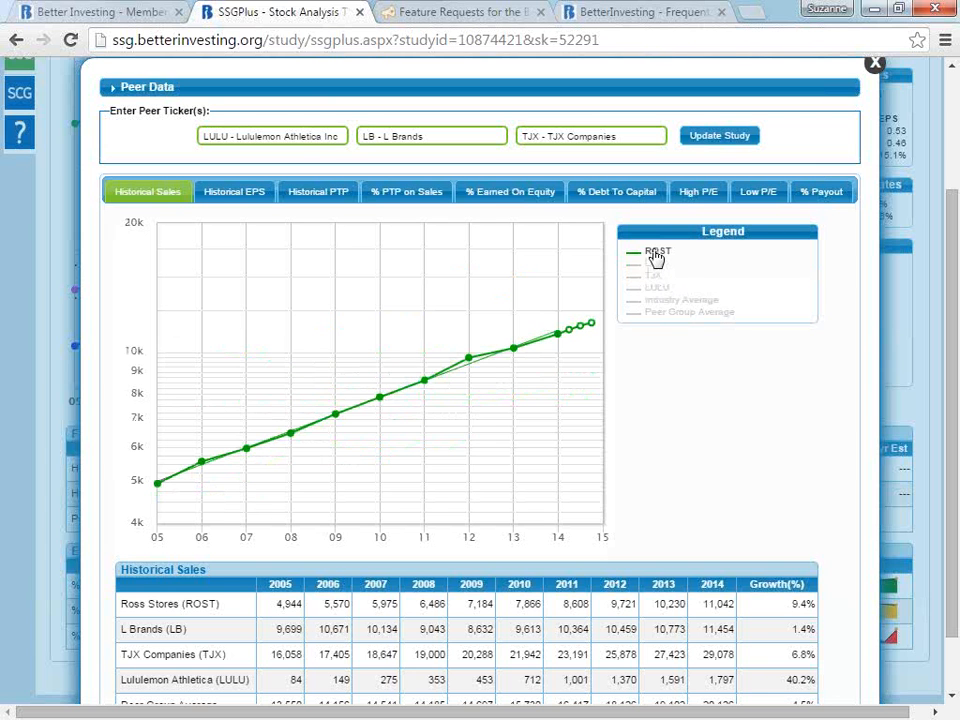
click(653, 265)
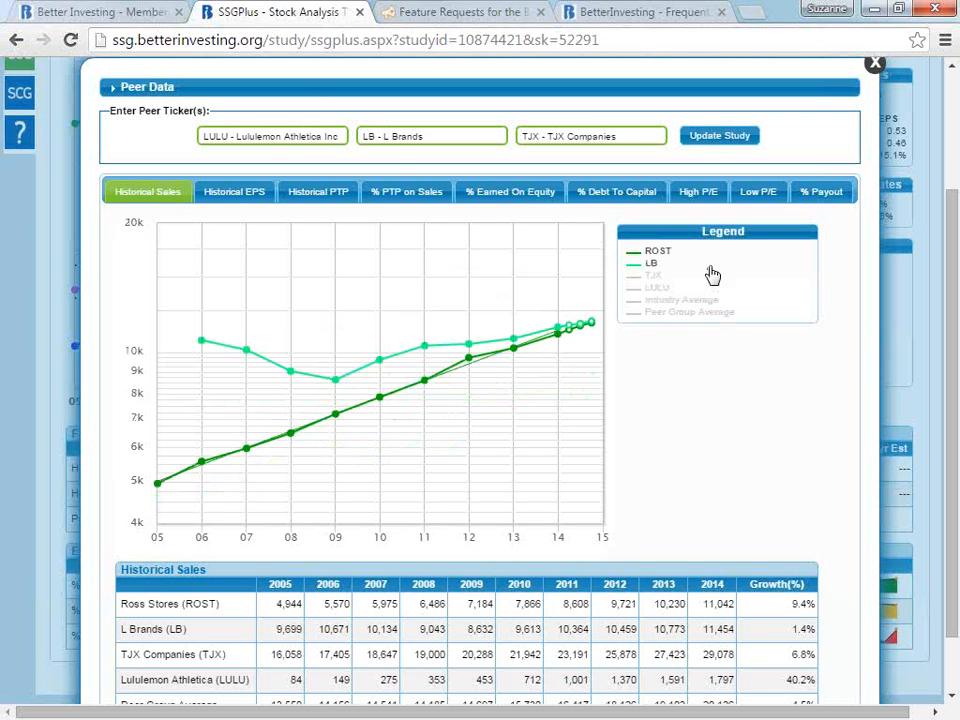
- Compare ROST with LB on Historical EPS, Historical PTP and % PTP on Sales
click(248, 192)
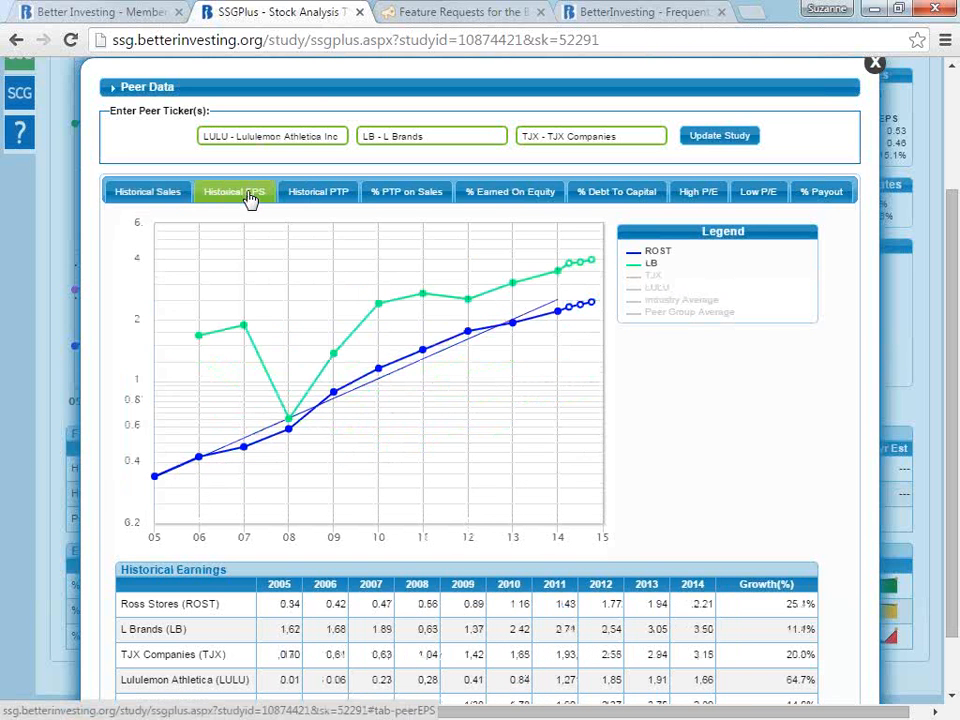
click(330, 197)
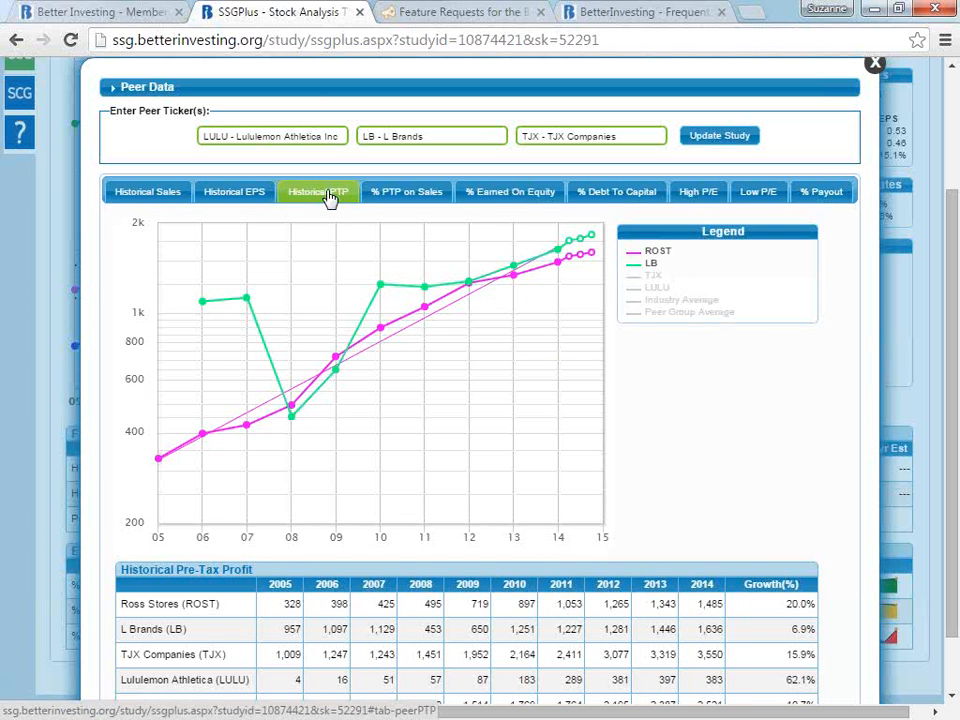
click(433, 203)
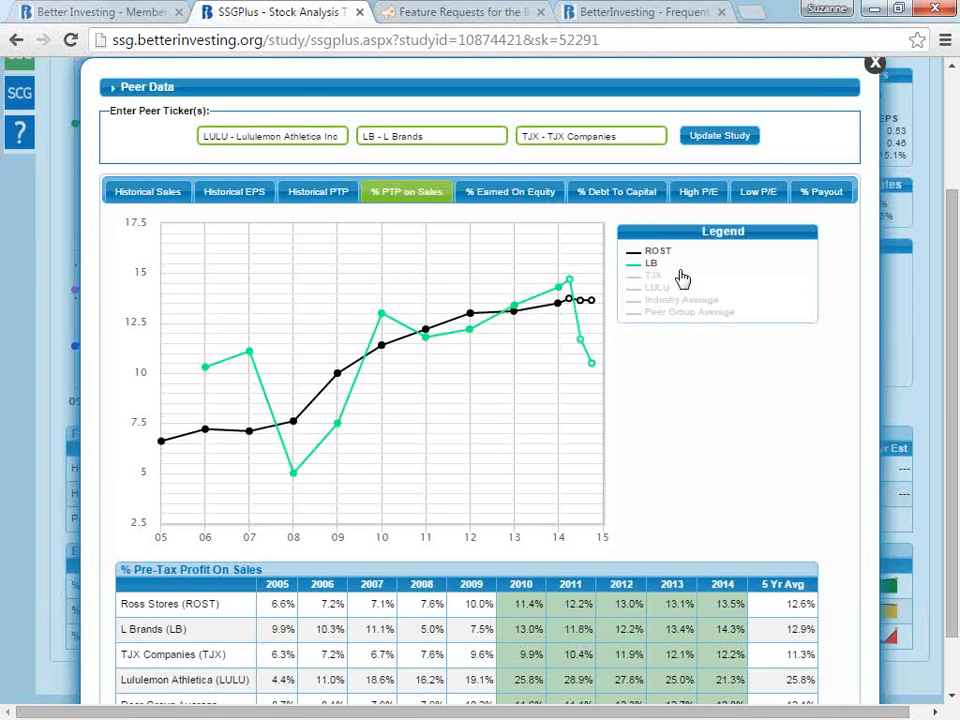
- Plot TJX on the % PTP on Sales chart, replace it with LULU and examine the latest LULU quarter
click(652, 277)
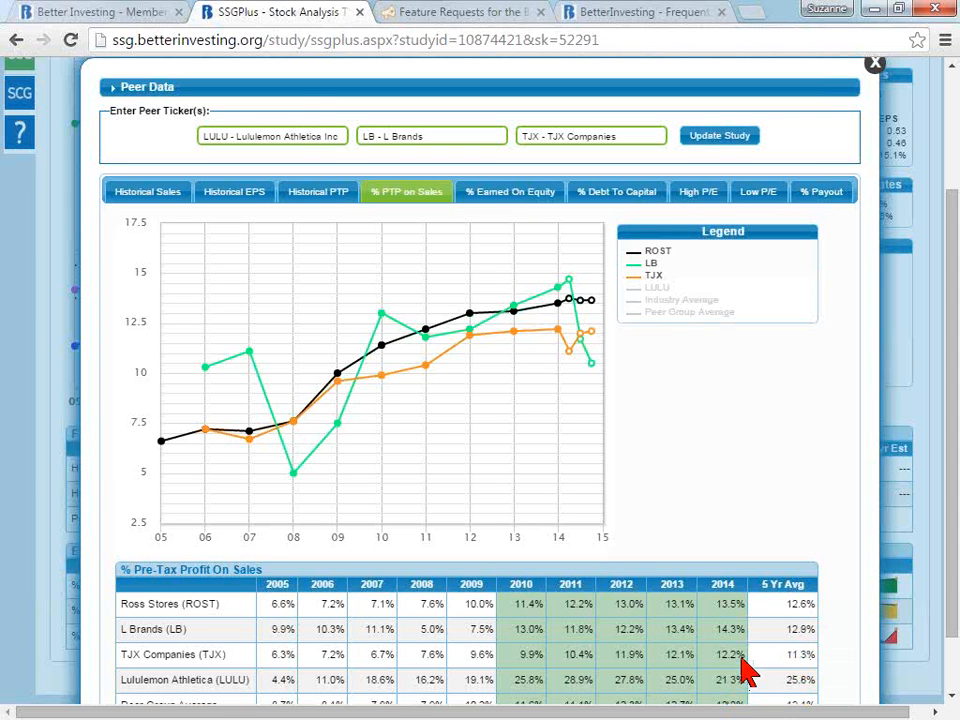
click(656, 277)
click(659, 290)
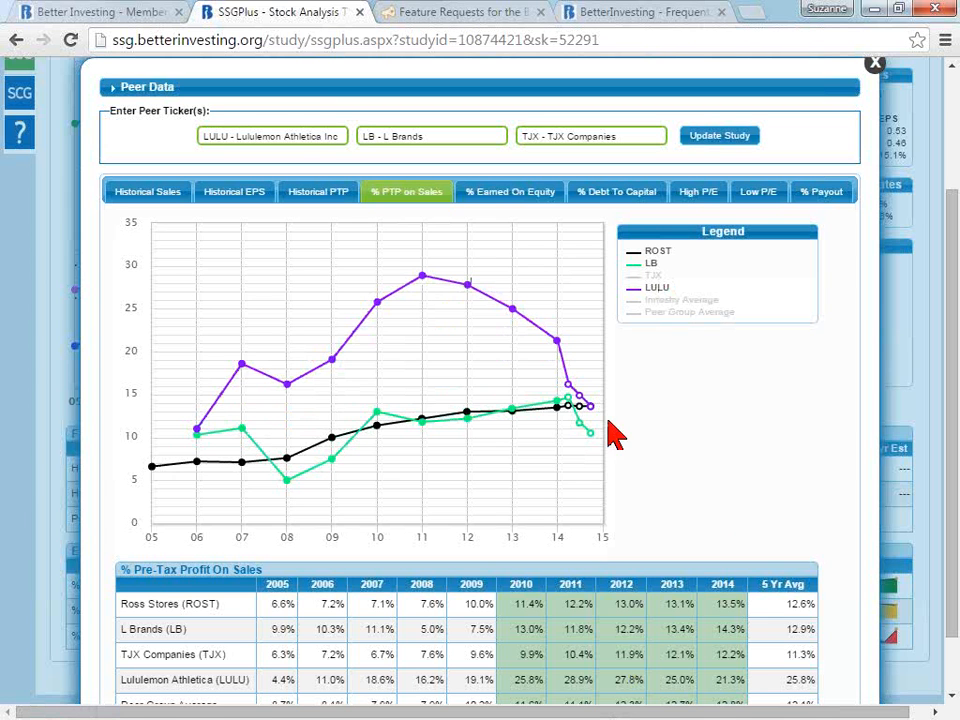
mouse_move(592, 406)
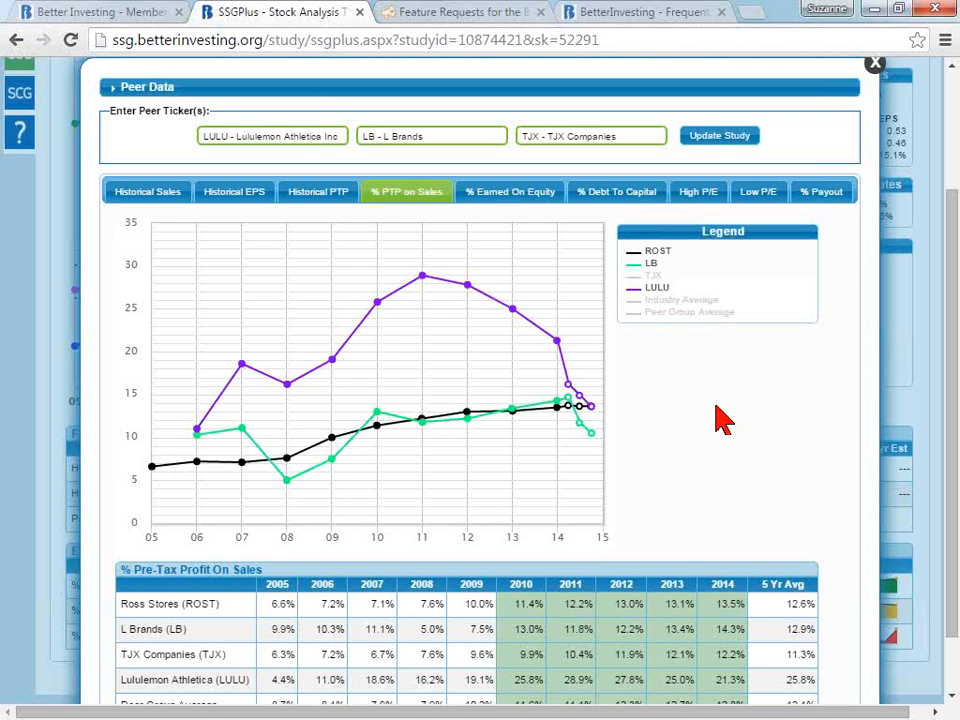
- Review % Earned On Equity and % Debt To Capital, swap LB for TJX on the debt chart, and close the peer data
click(526, 200)
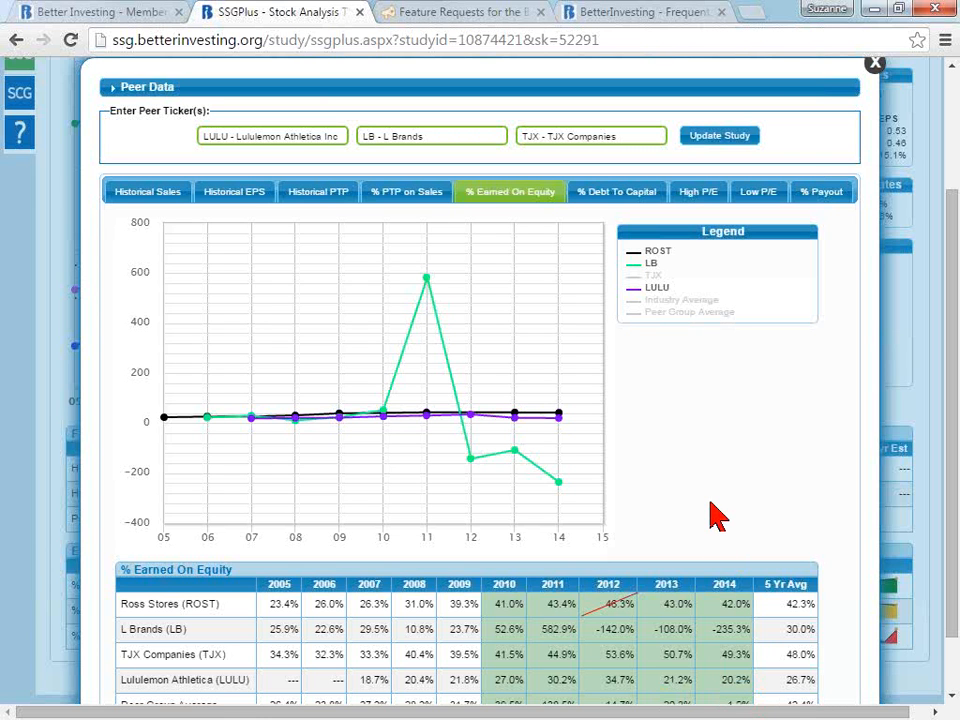
click(628, 193)
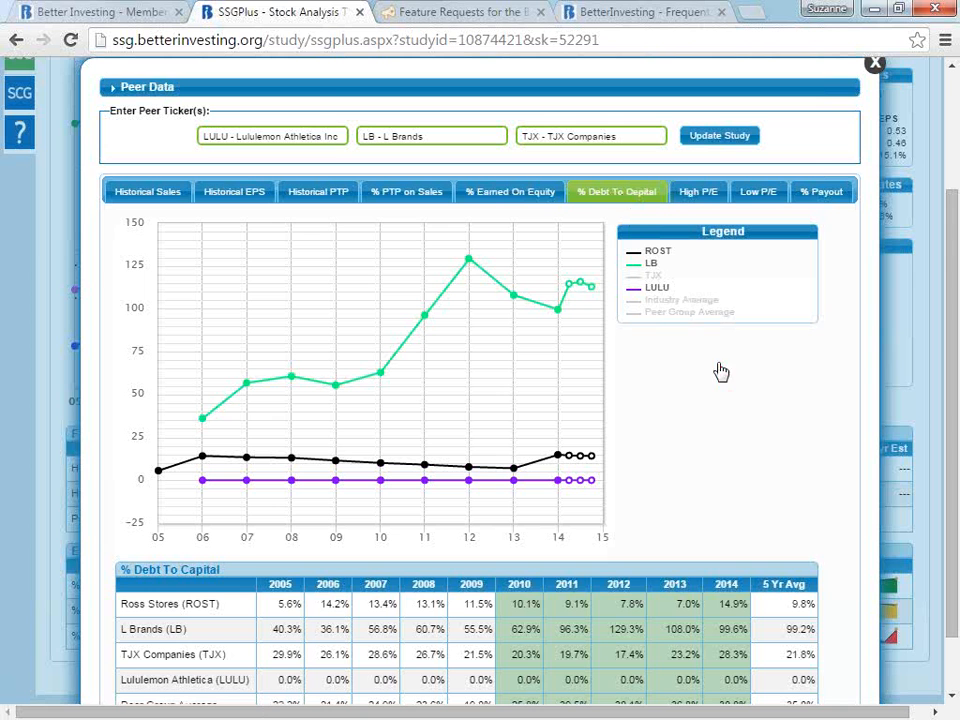
mouse_move(590, 287)
click(652, 268)
click(652, 277)
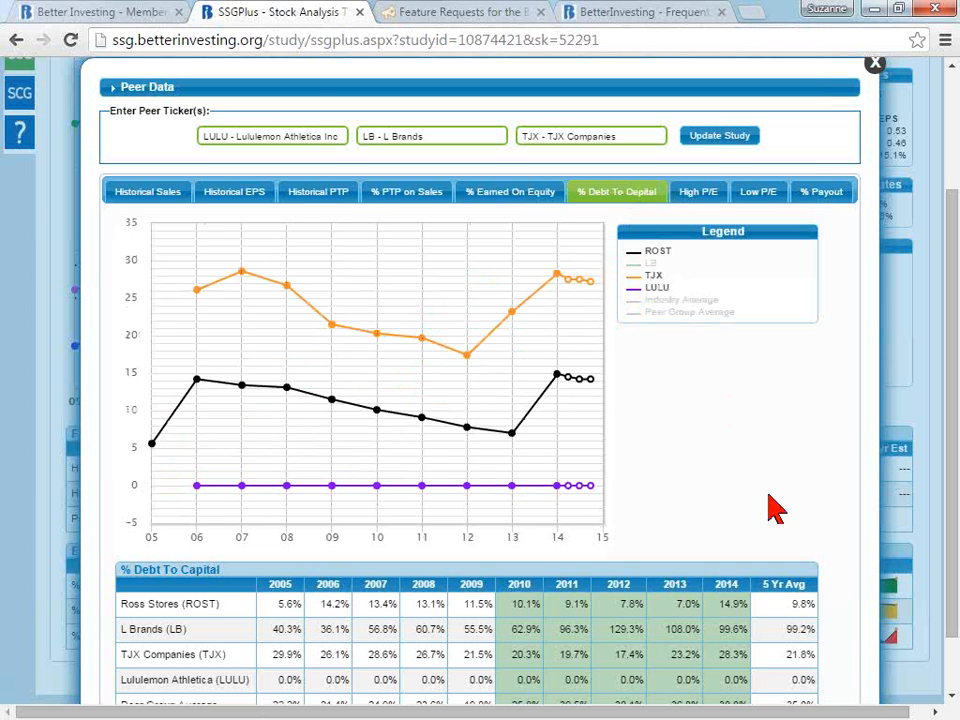
click(875, 66)
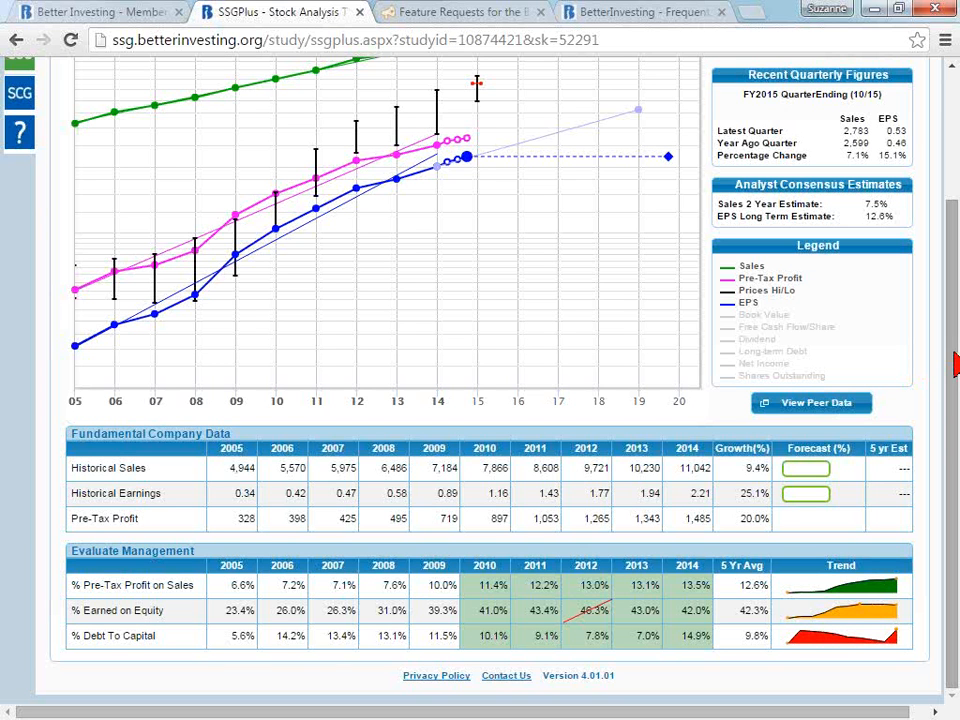
- Look at the 5-year sales growth forecast dialog with its analyst estimate and close it without entering a rate
drag(955, 365, 955, 232)
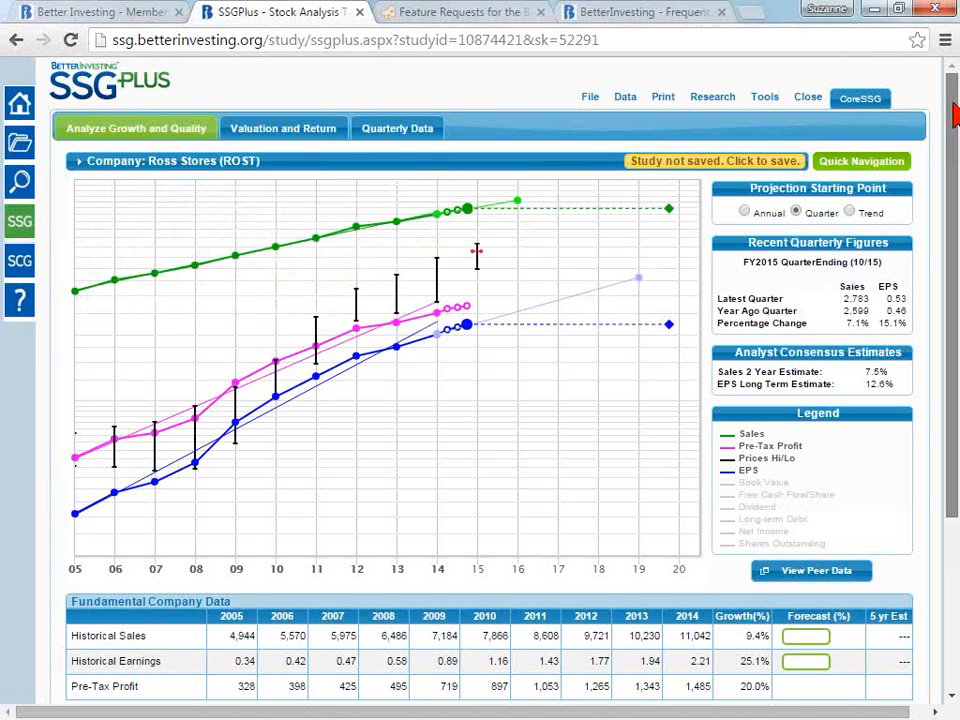
drag(955, 115, 953, 134)
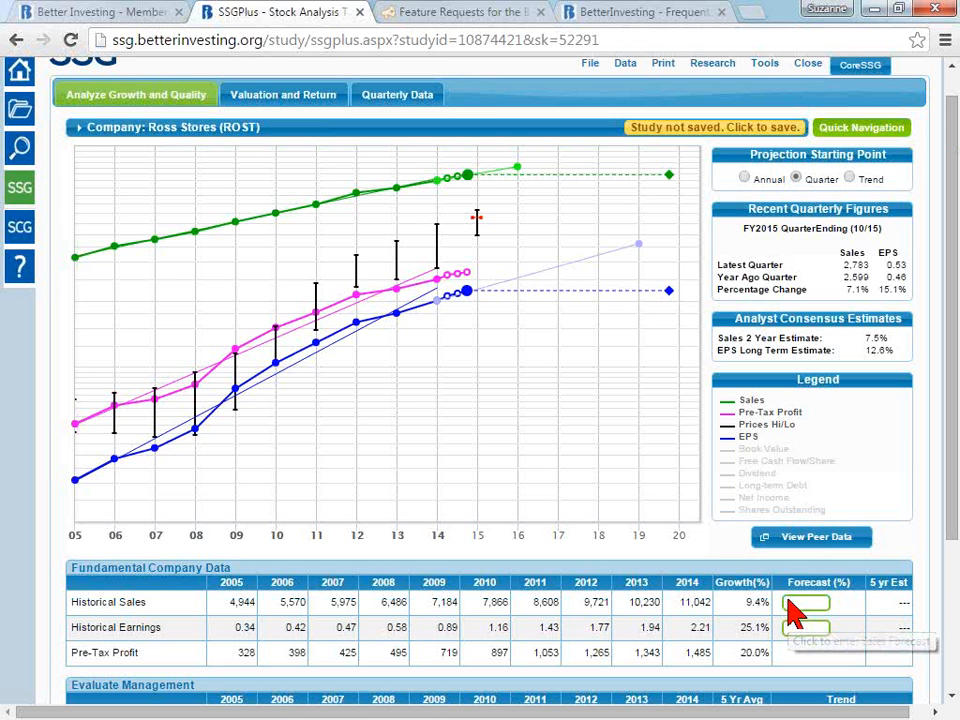
click(794, 608)
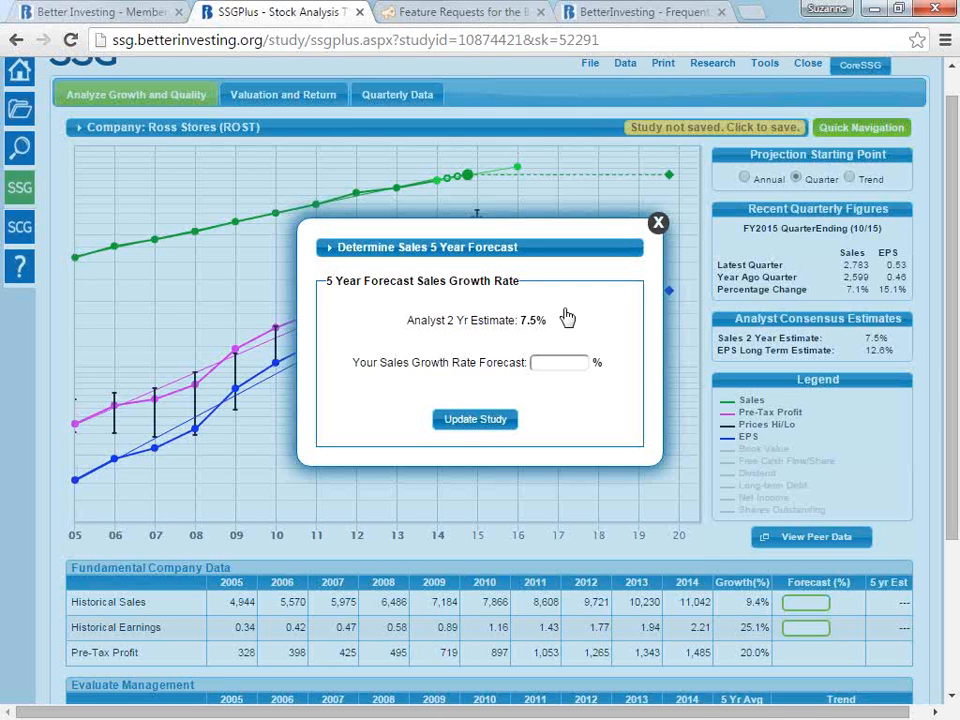
click(659, 225)
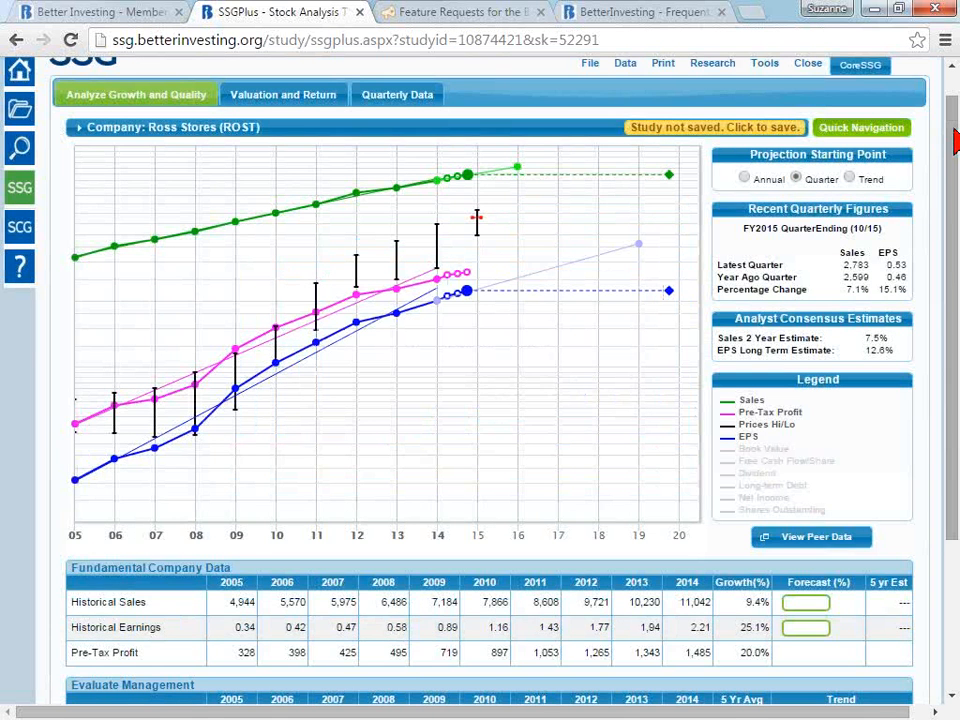
- Open the BetterInvesting Member Sentiment for Ross Stores and browse the members' judgment forecasts from recent studies
scroll(955, 110, up, 1)
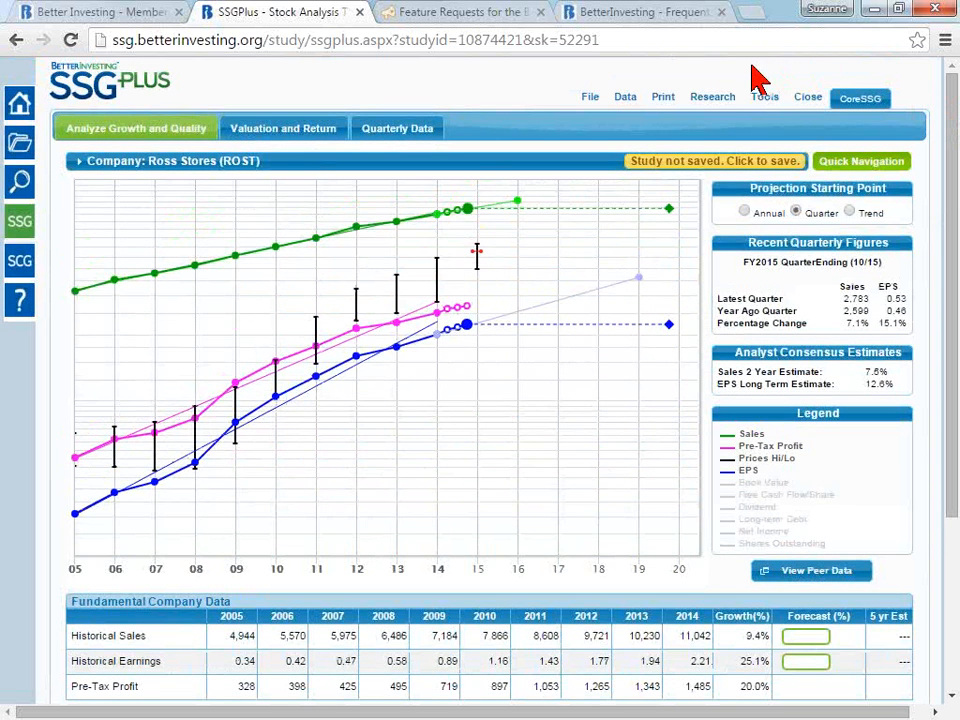
click(711, 101)
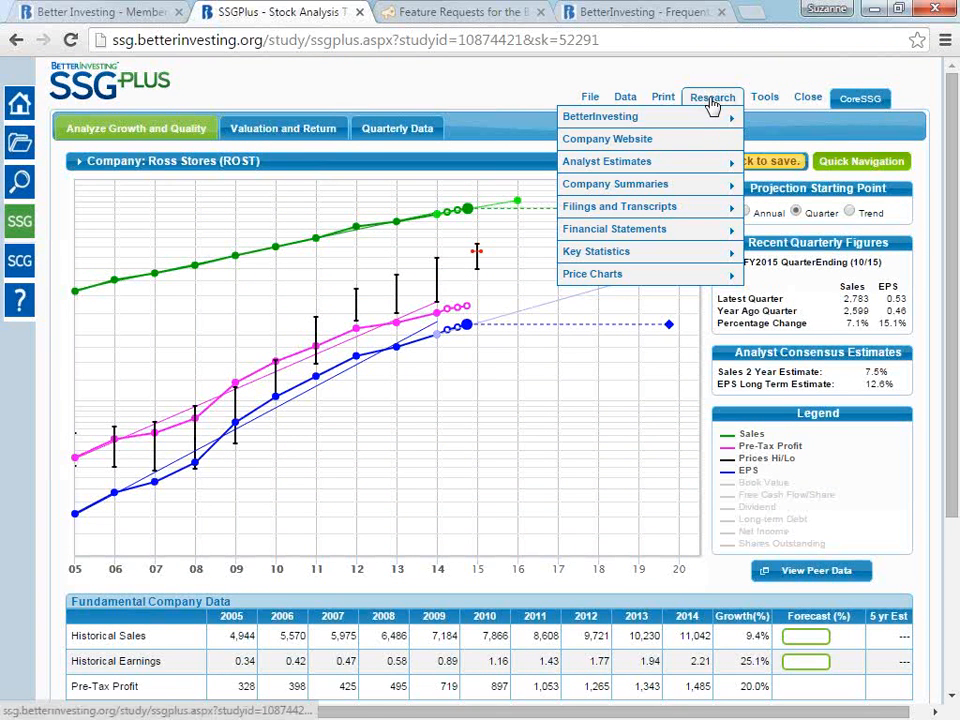
mouse_move(714, 117)
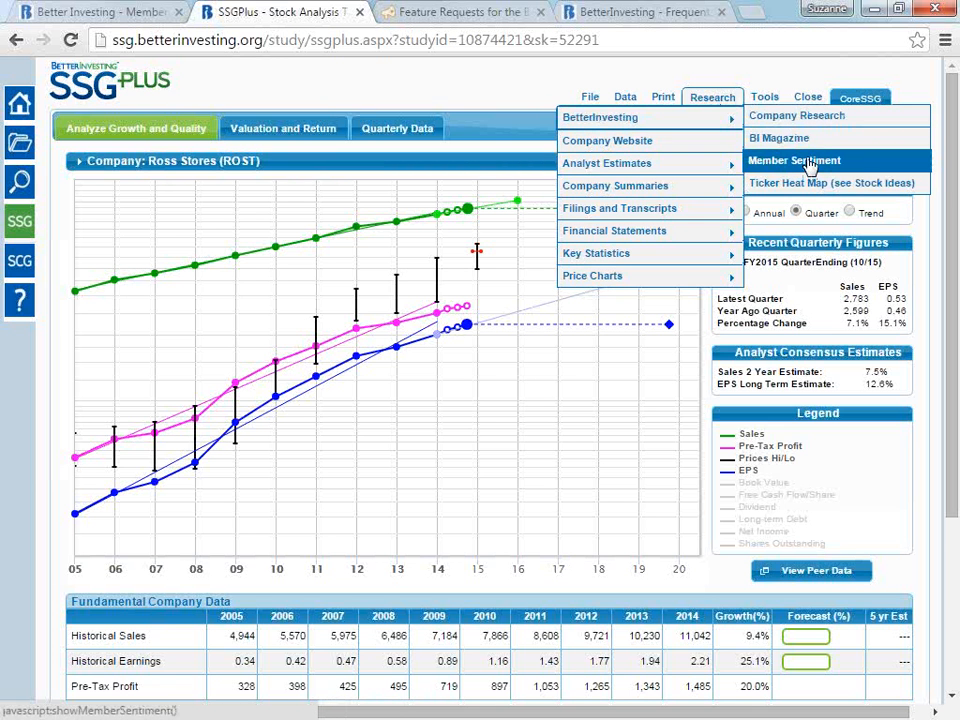
click(810, 166)
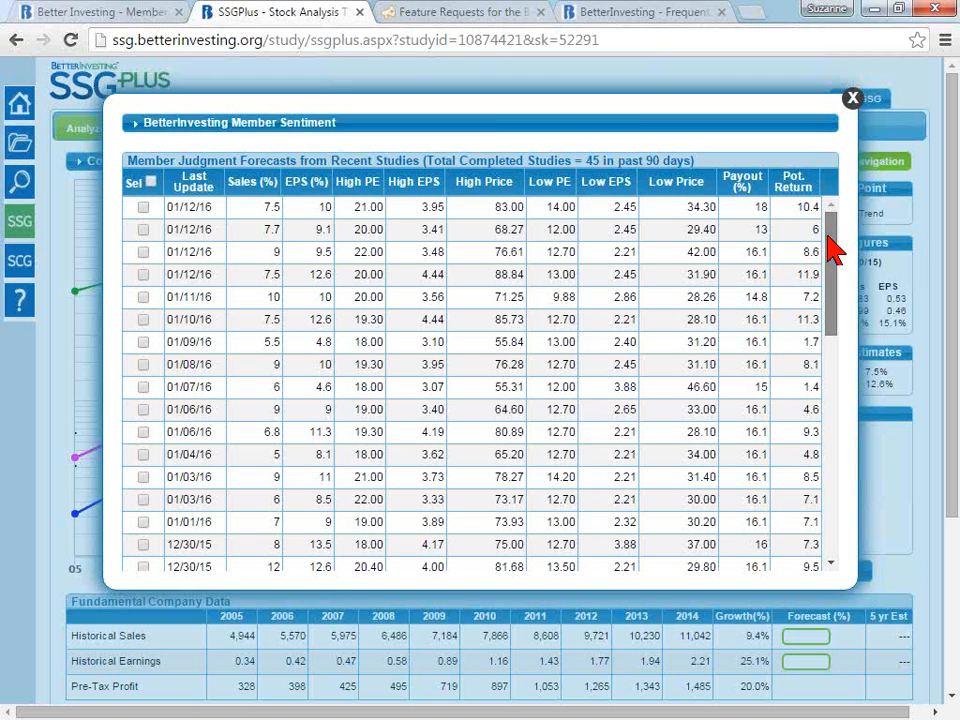
drag(836, 253, 843, 376)
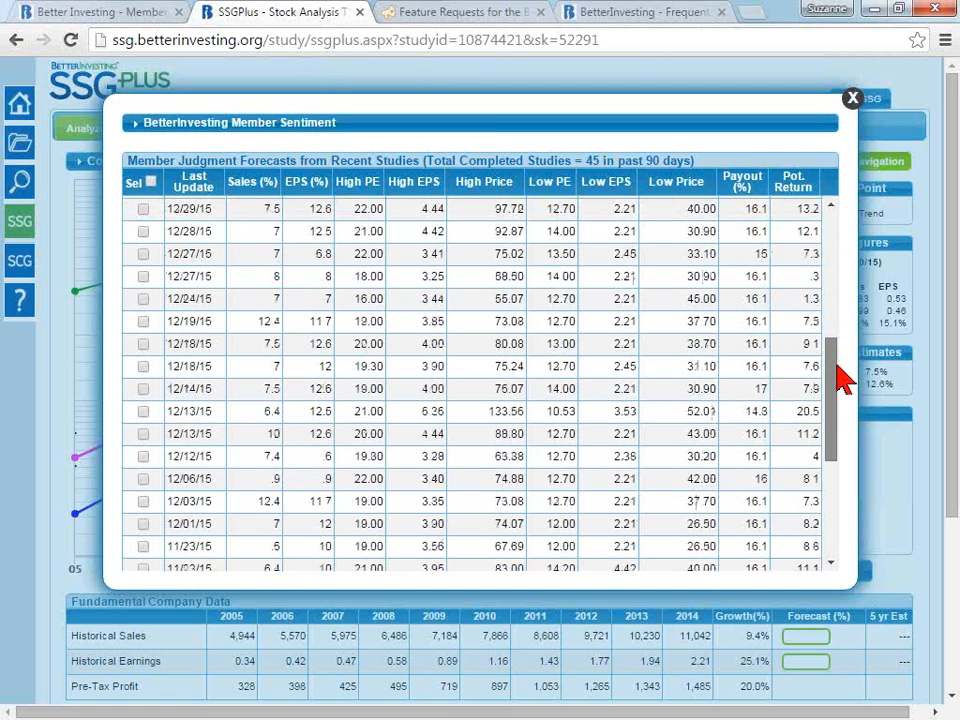
drag(843, 378, 133, 184)
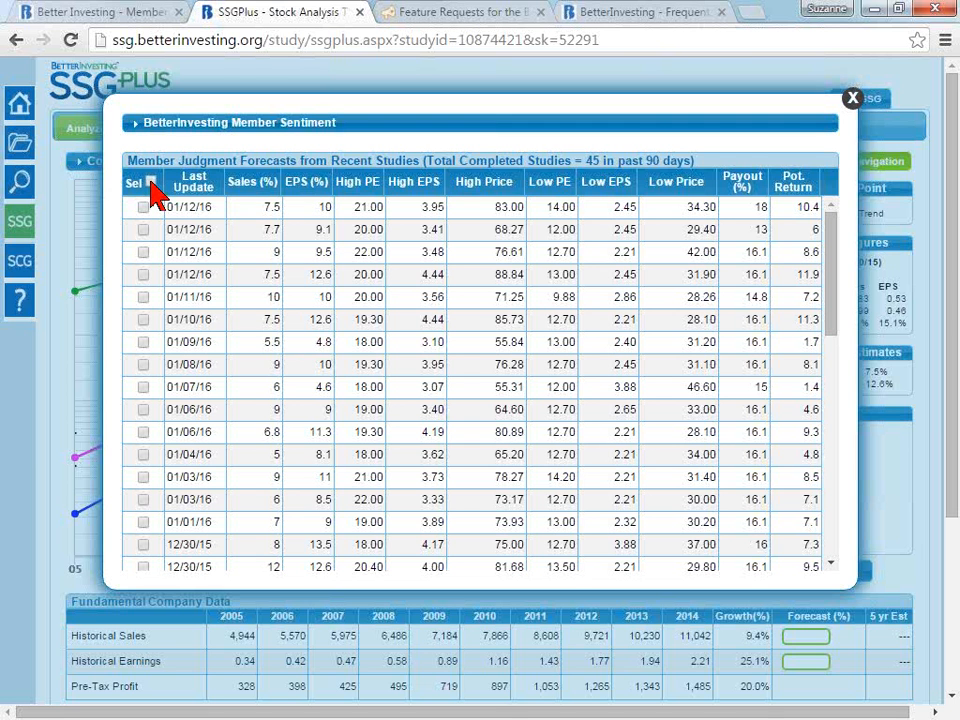
- Select all member studies, check the averages of their forecasts, and close Member Sentiment
click(151, 183)
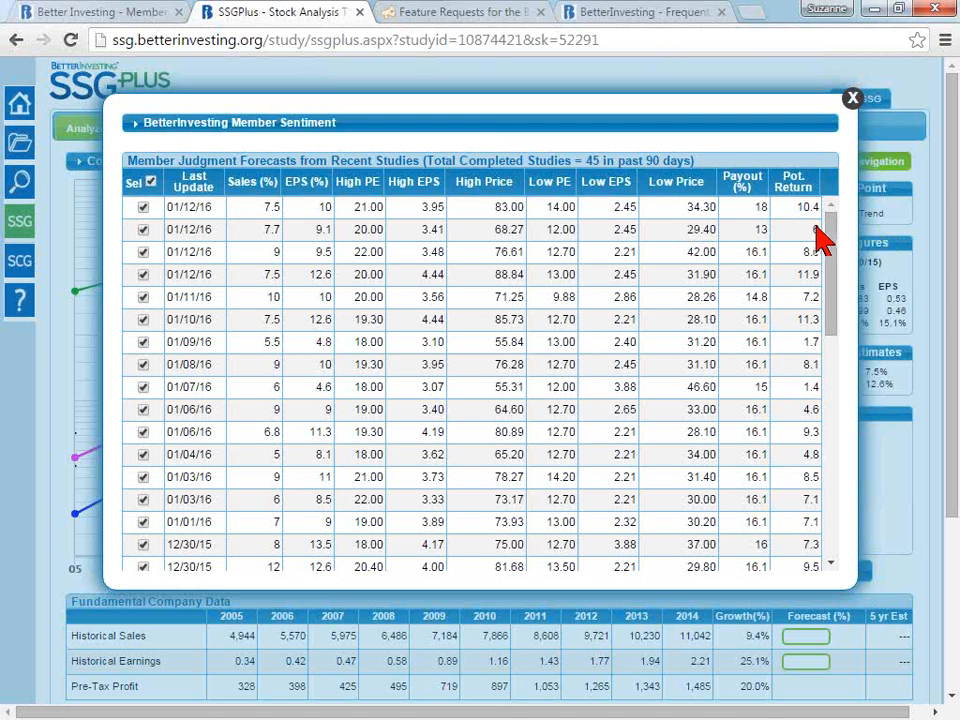
drag(836, 253, 859, 510)
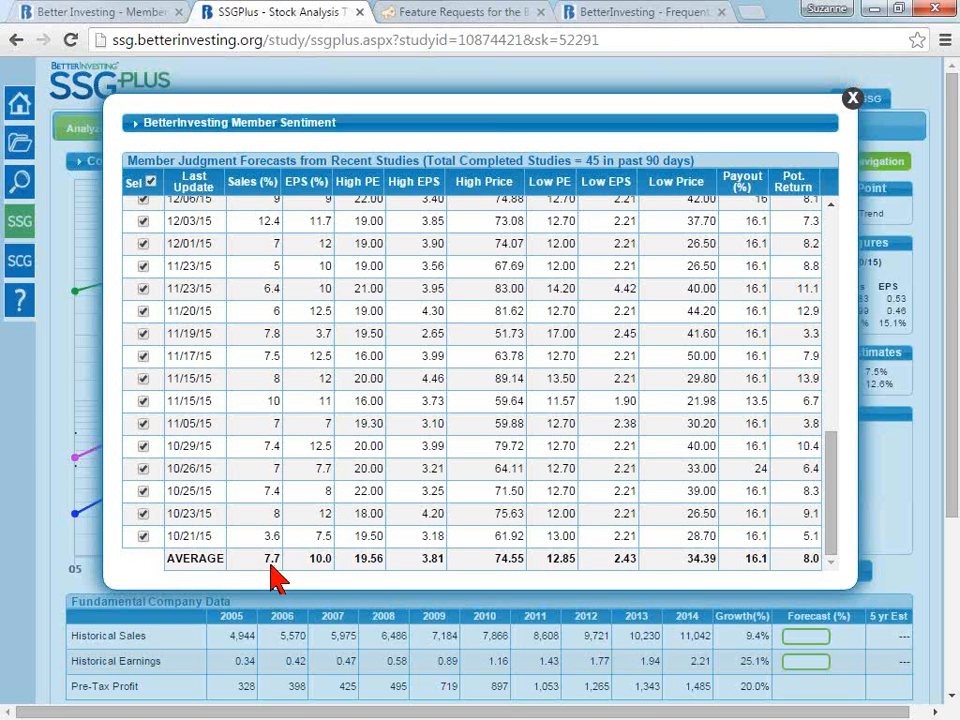
click(853, 99)
click(727, 99)
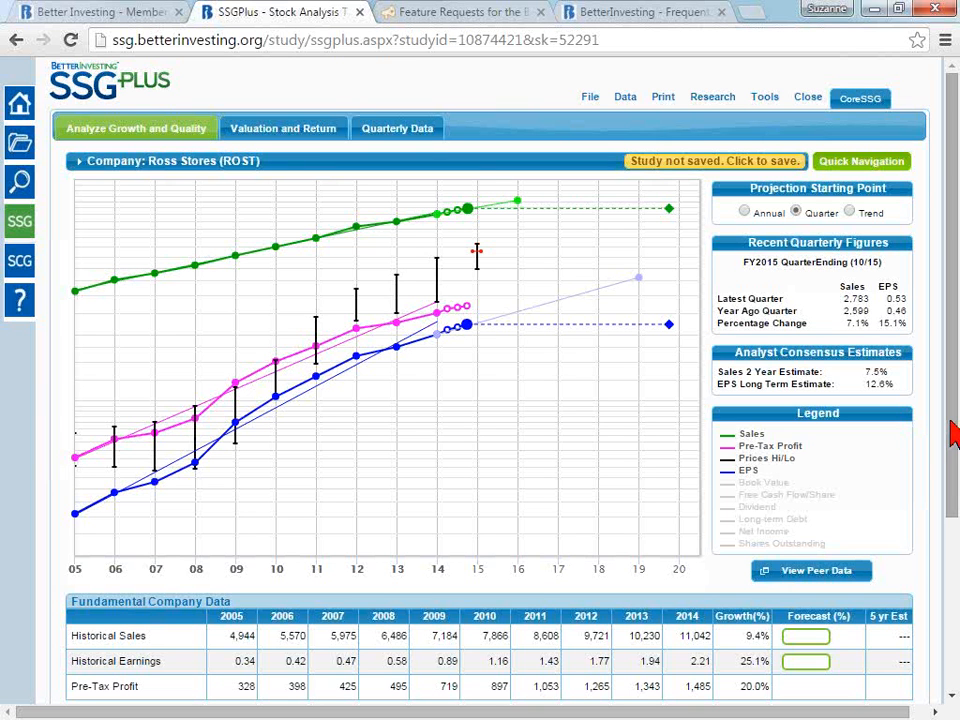
- Open the 5-year sales growth rate forecast for editing
drag(952, 430, 954, 494)
click(805, 558)
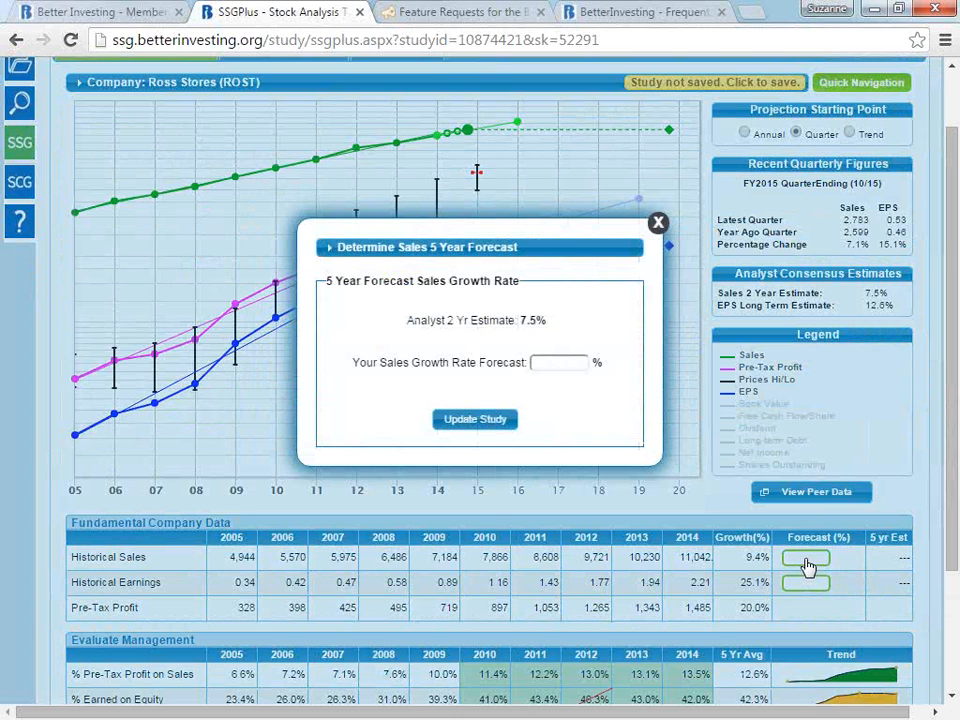
click(582, 362)
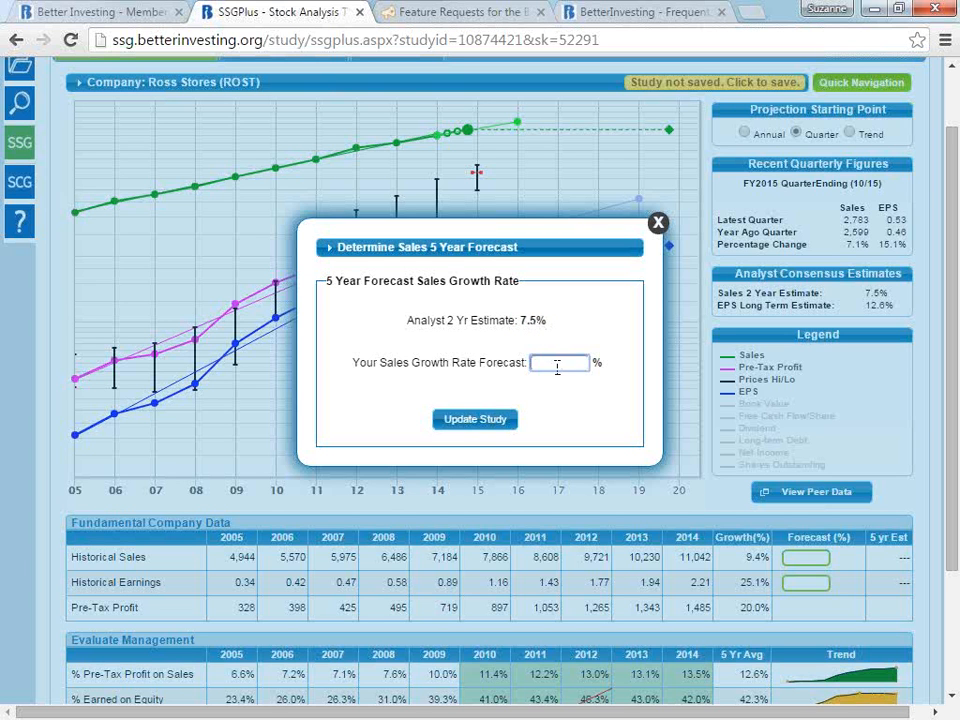
- Set the 5-year sales growth rate forecast to 7.7% and update the study
click(557, 363)
text(7.7)
click(477, 422)
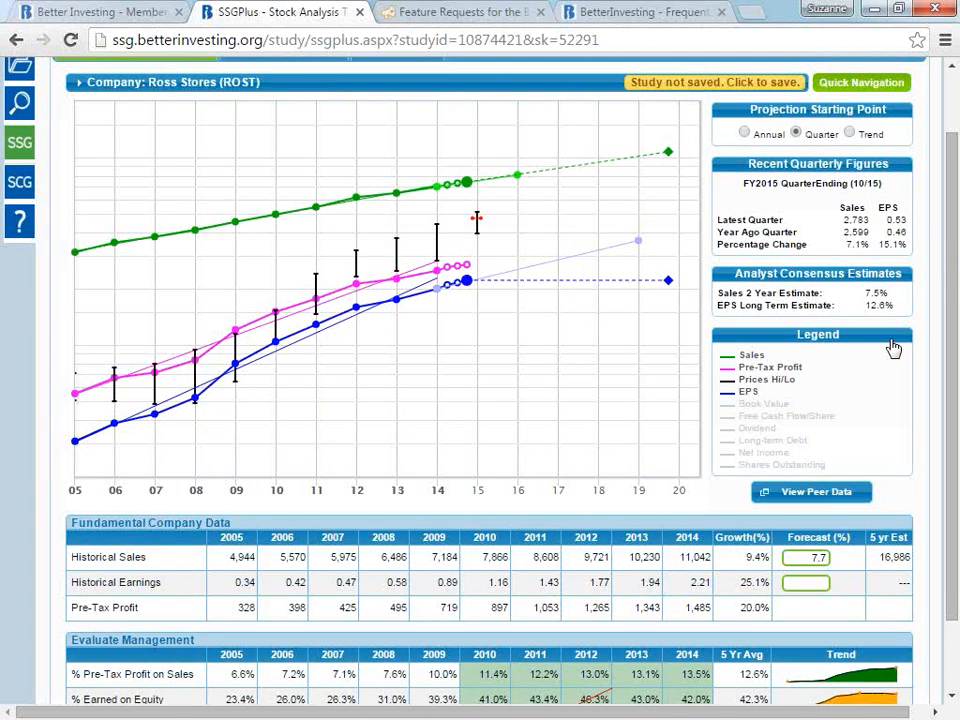
click(810, 569)
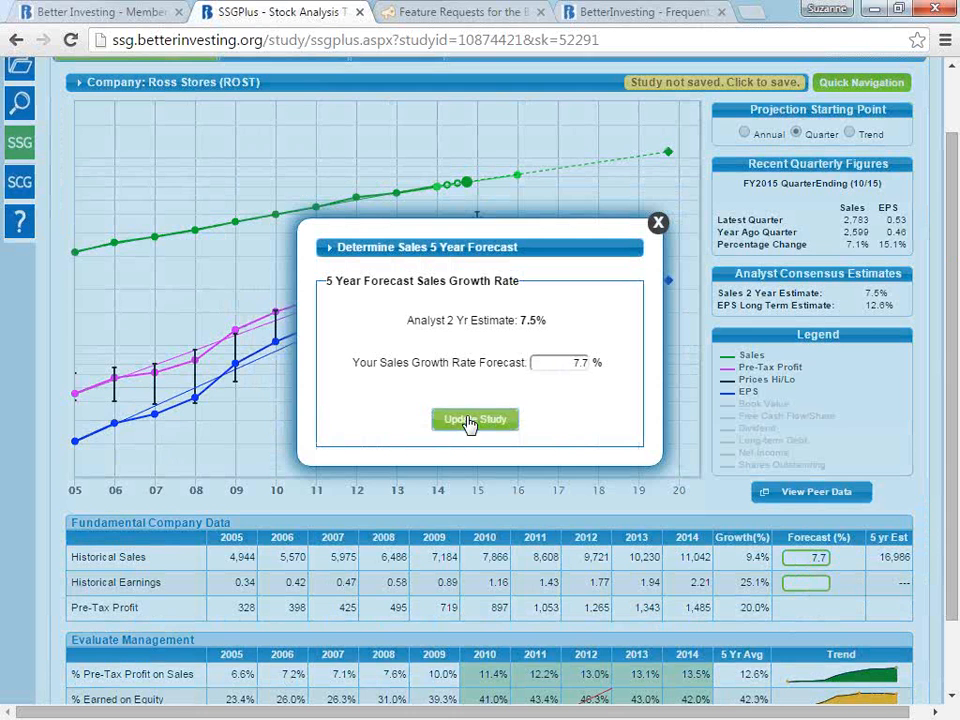
click(470, 420)
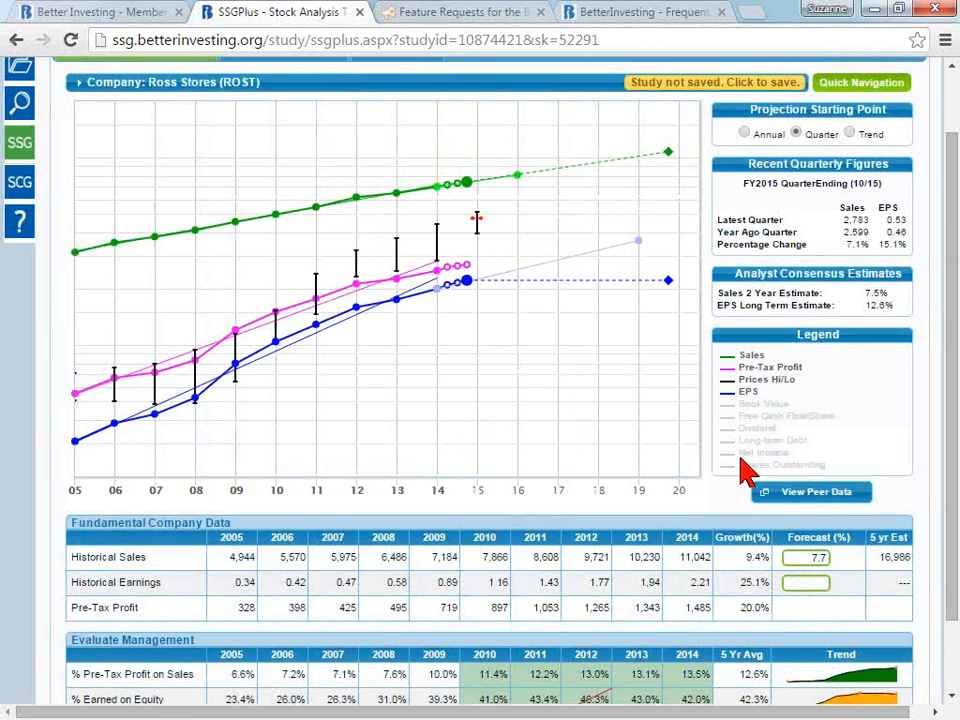
mouse_move(669, 155)
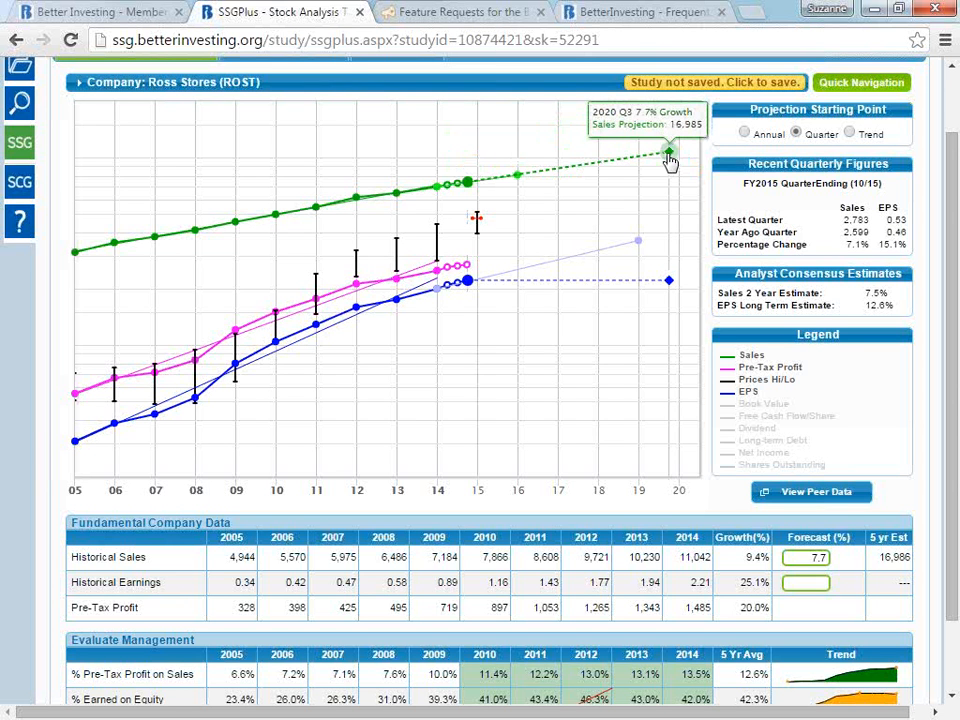
- Open the 5-year EPS forecast and enter 10.0% as your own EPS growth rate forecast
click(810, 586)
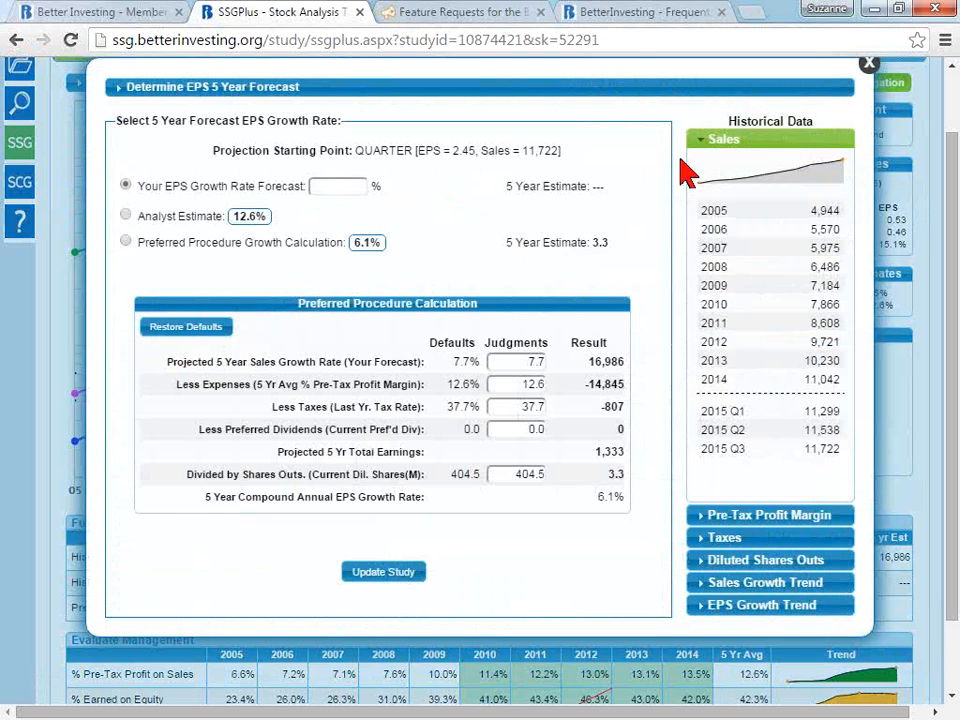
click(333, 187)
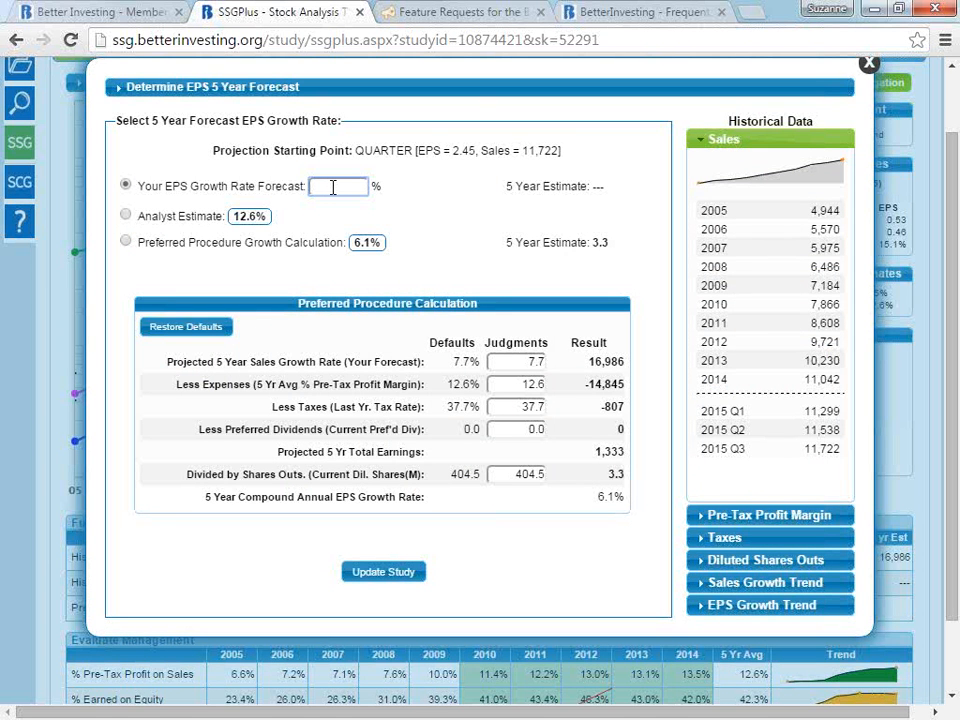
text(10.0)
- Try the Analyst Estimate and Preferred Procedure options for EPS growth, and examine the sales growth and pre-tax margin judgments
click(126, 216)
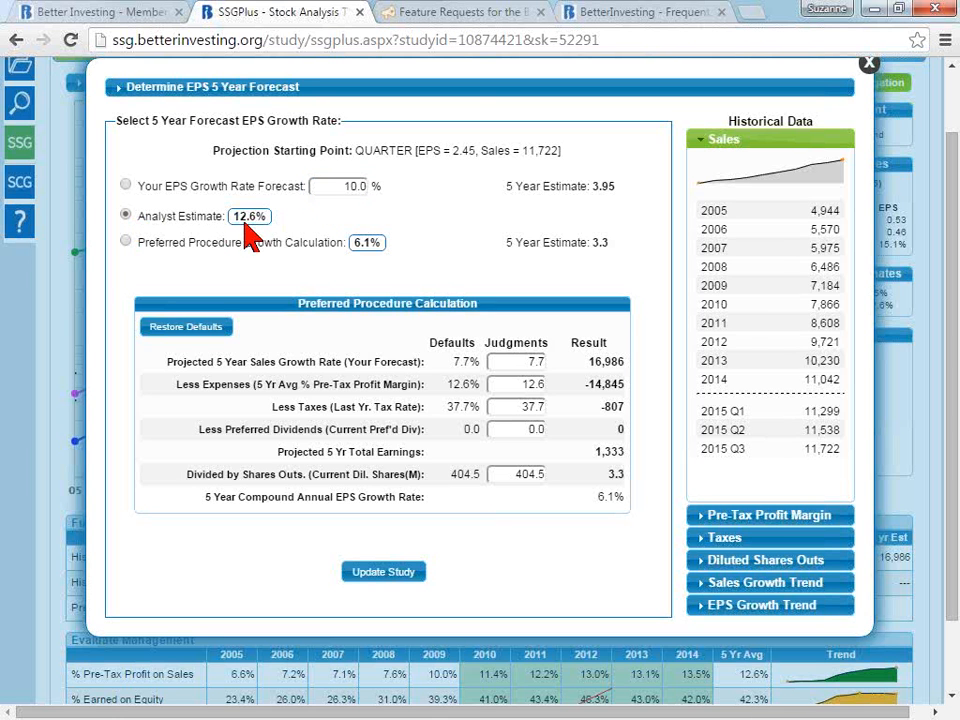
click(136, 243)
drag(493, 364, 553, 373)
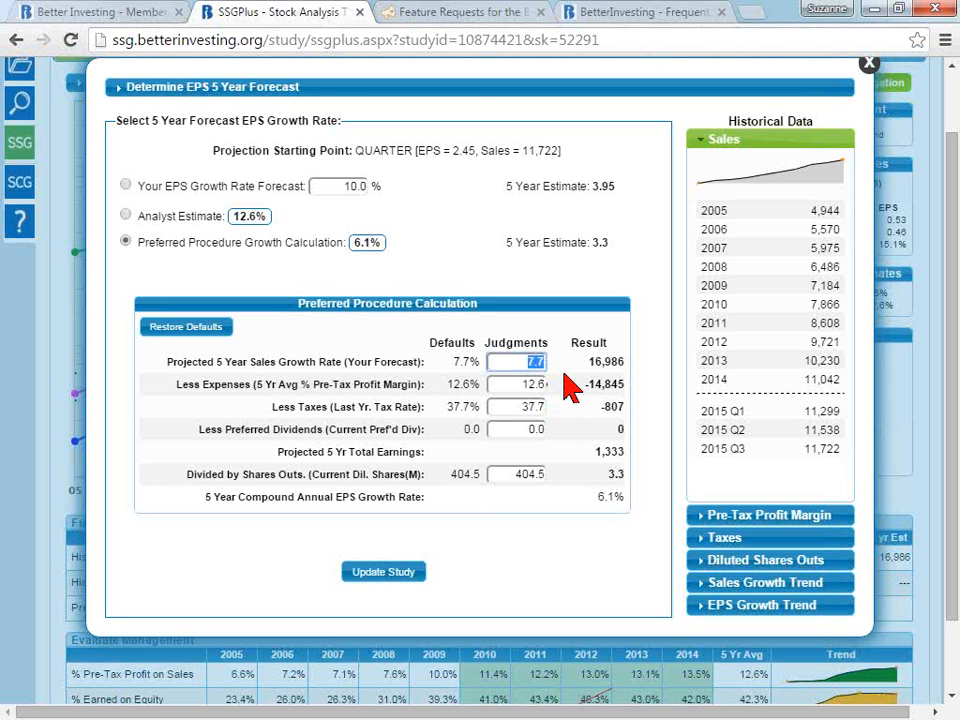
drag(519, 384, 544, 378)
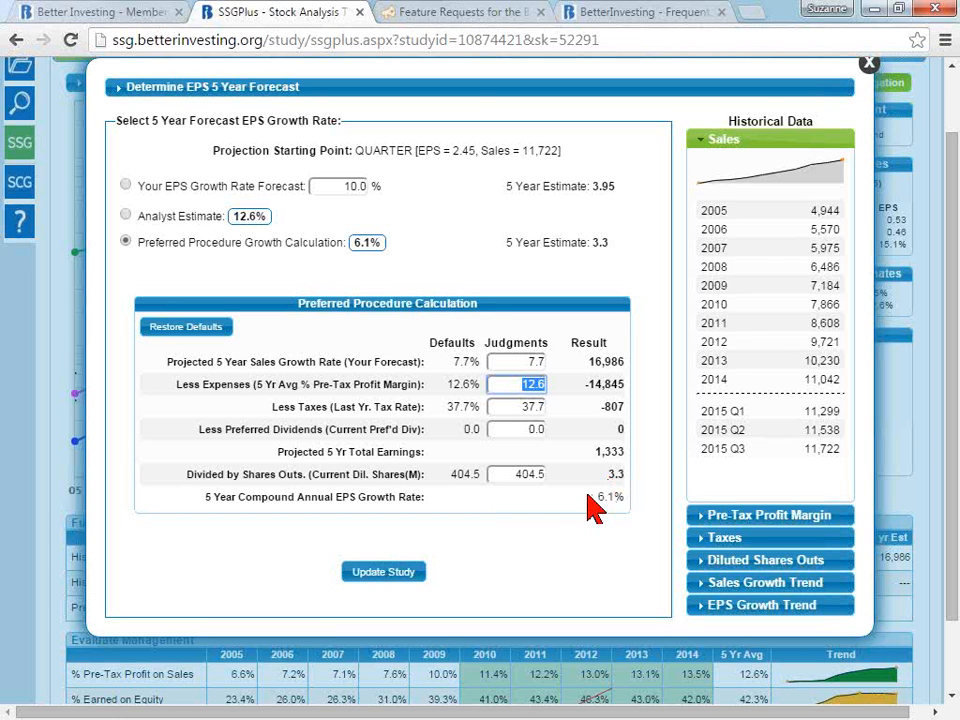
click(498, 361)
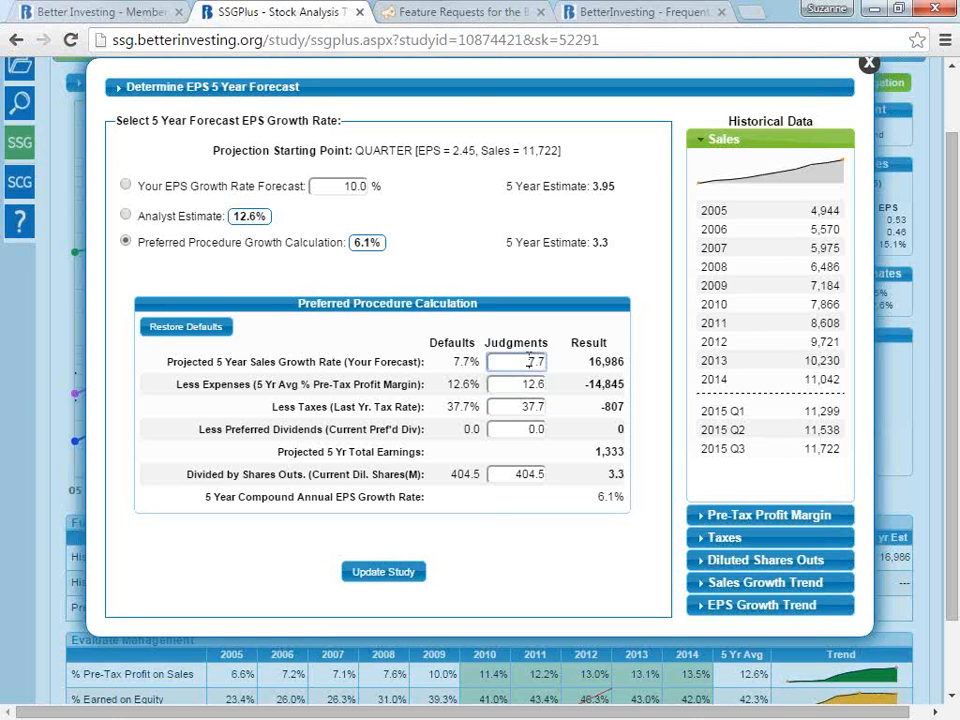
double_click(530, 362)
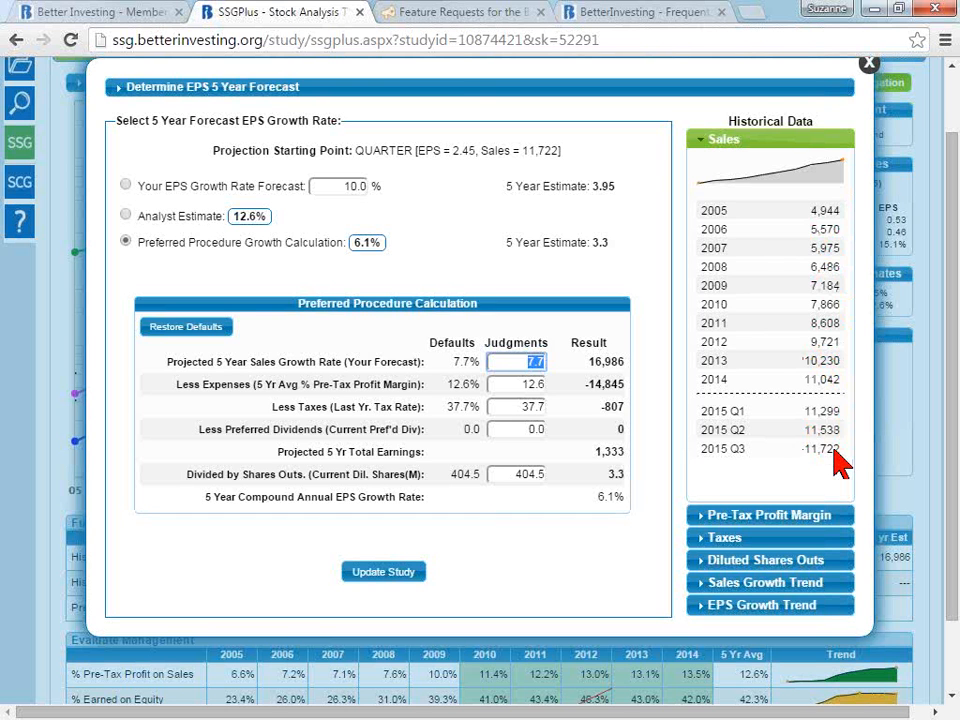
click(510, 383)
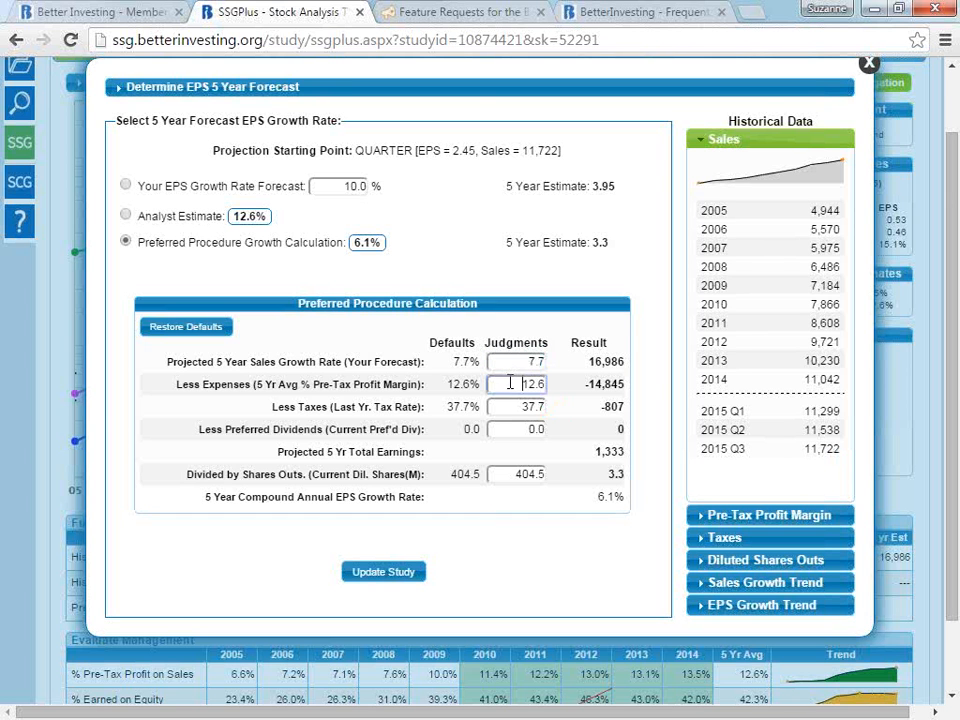
- Check the historical pre-tax profit margins and set the Preferred Procedure's pre-tax profit margin judgment to 13
click(819, 516)
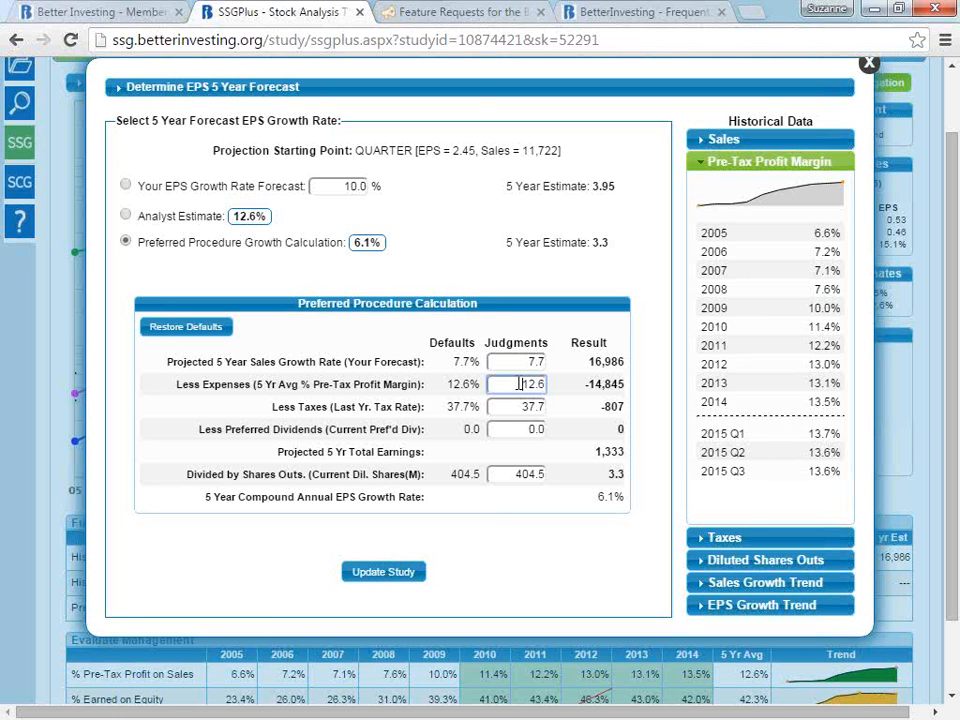
drag(519, 384, 553, 394)
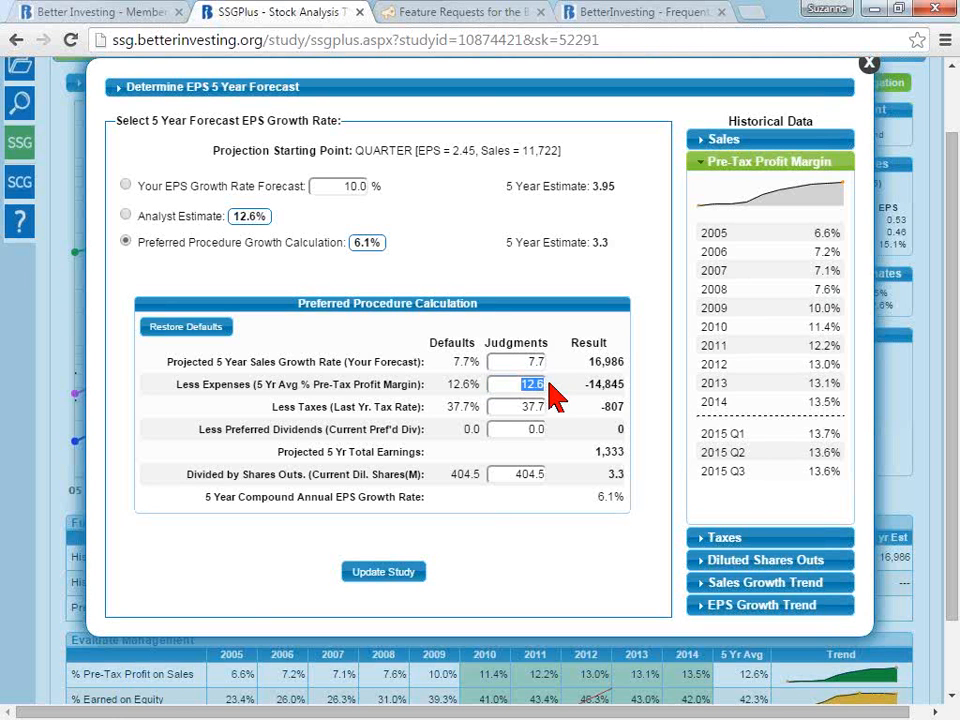
text(13)
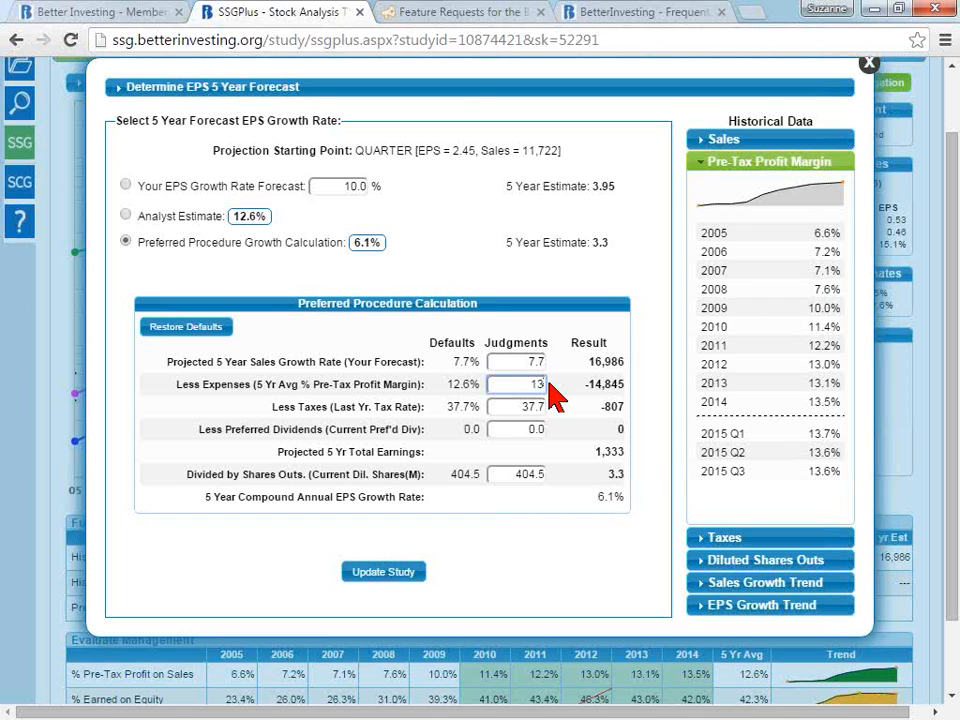
key(Tab)
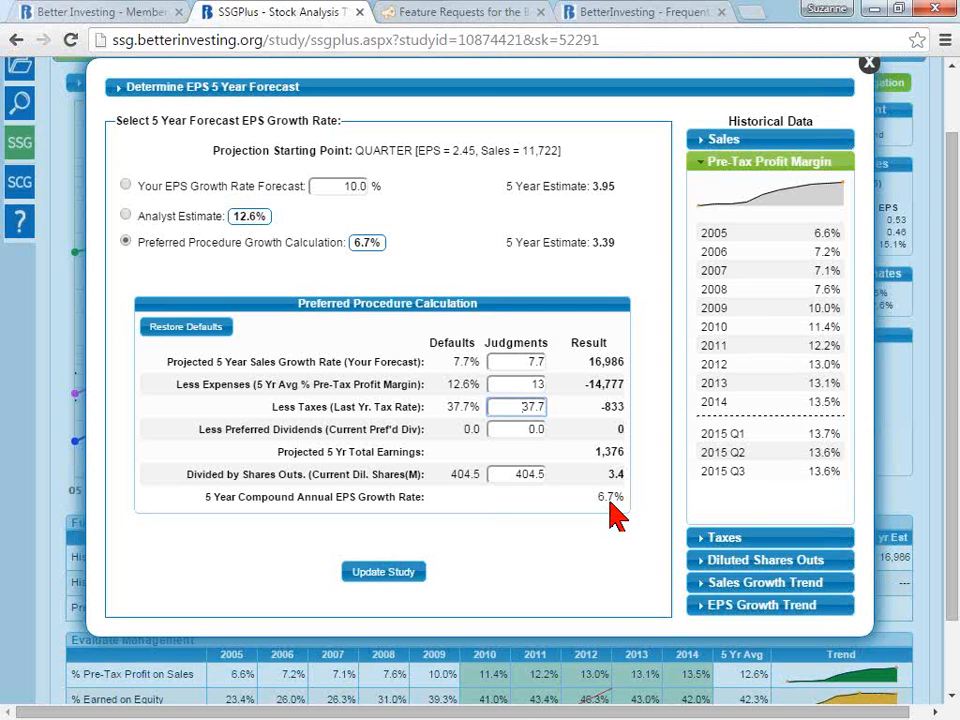
- Review the historical taxes and diluted shares outstanding, and set the Preferred Procedure's shares outstanding judgment to 390
click(712, 541)
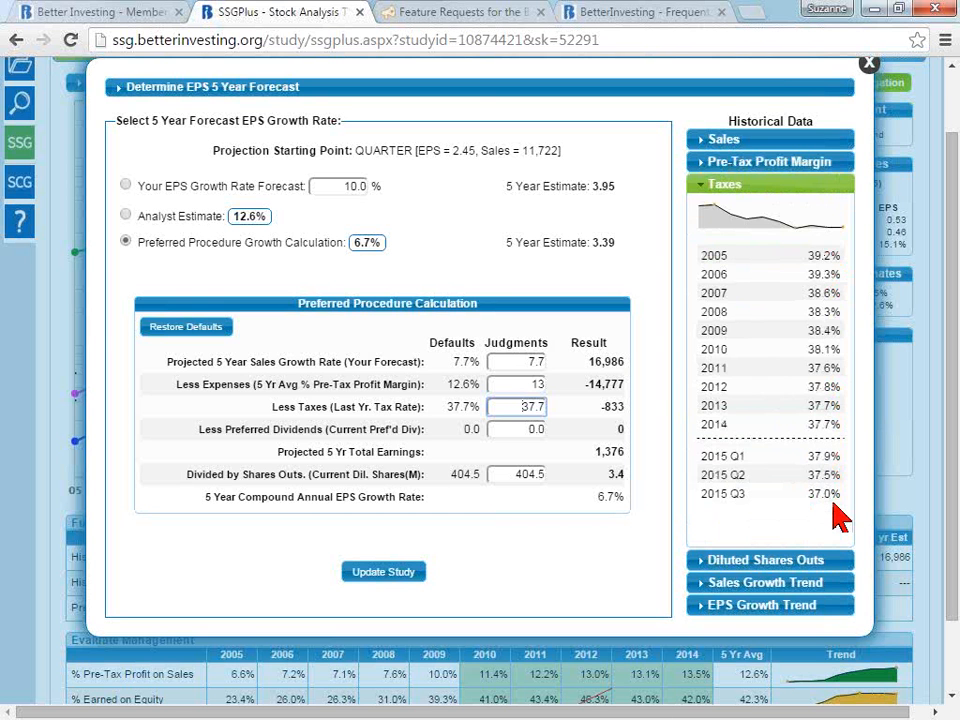
click(818, 563)
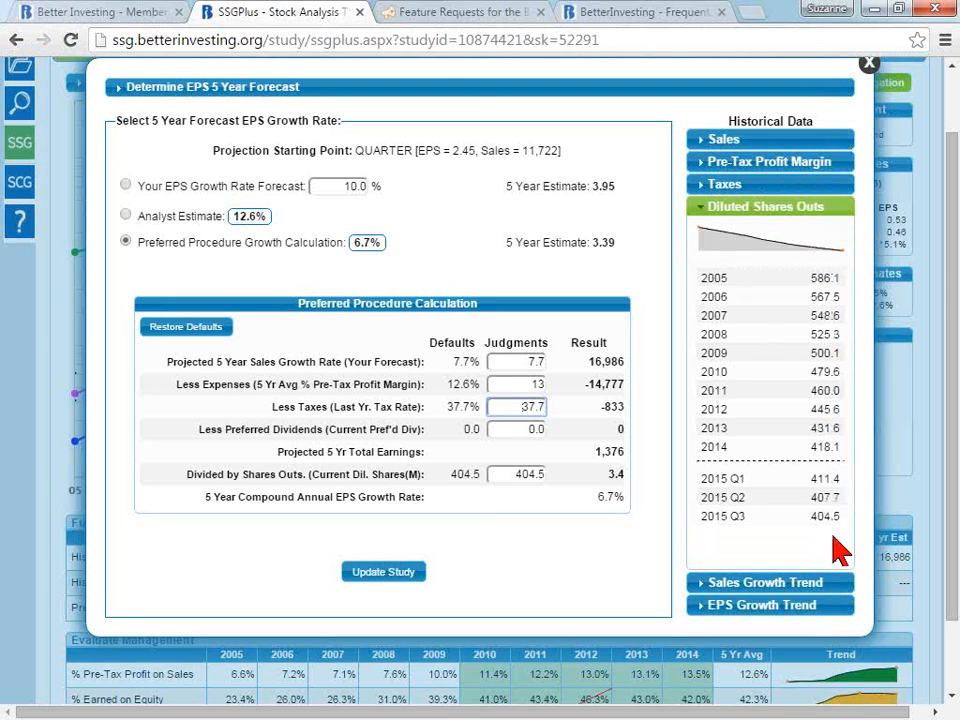
drag(497, 479, 547, 478)
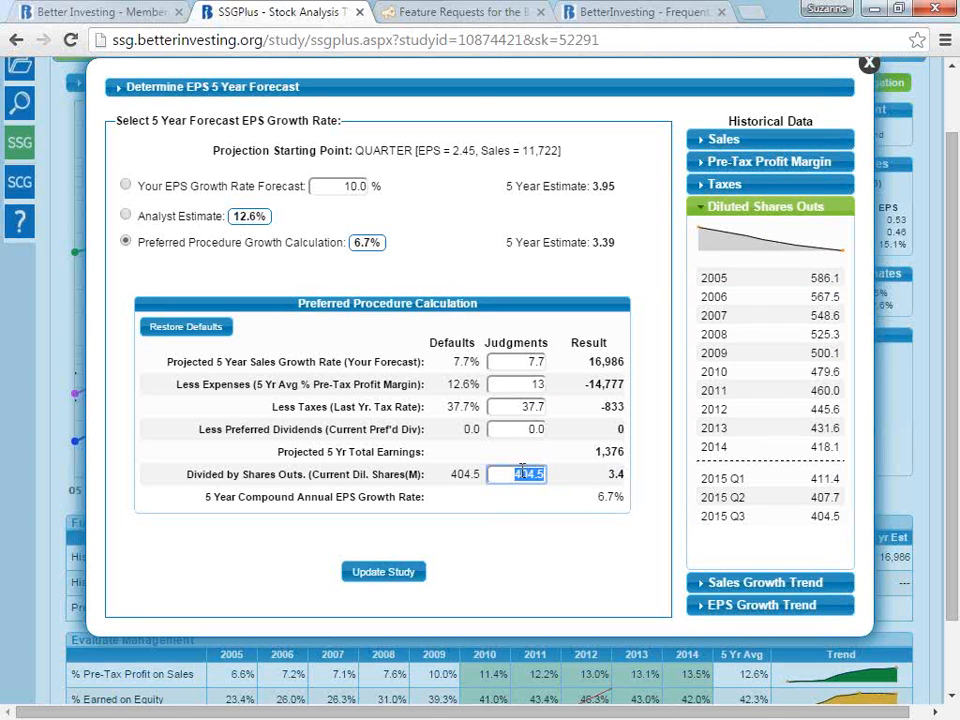
text(390)
click(498, 429)
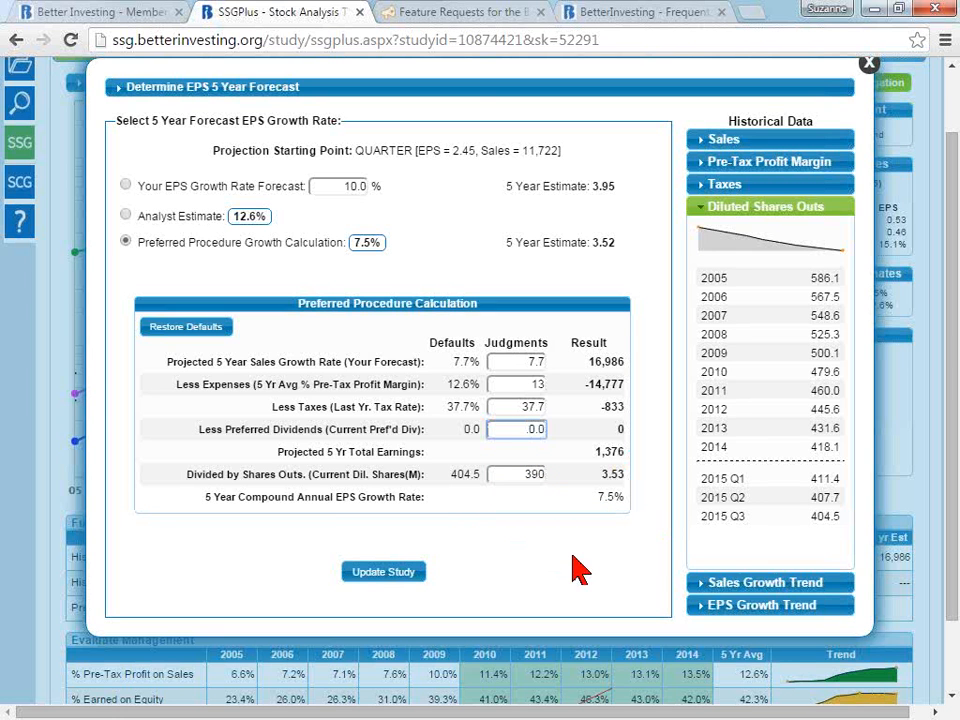
- Check the historical sales and EPS growth trends, choose your own 10.0% EPS growth rate forecast and update the study
click(768, 585)
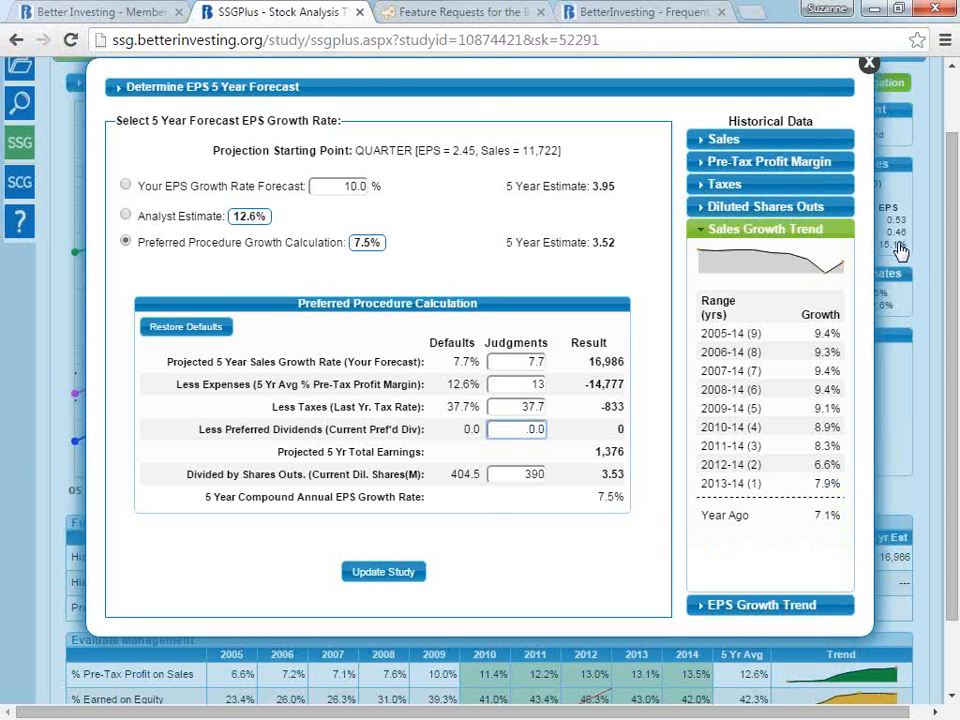
click(531, 361)
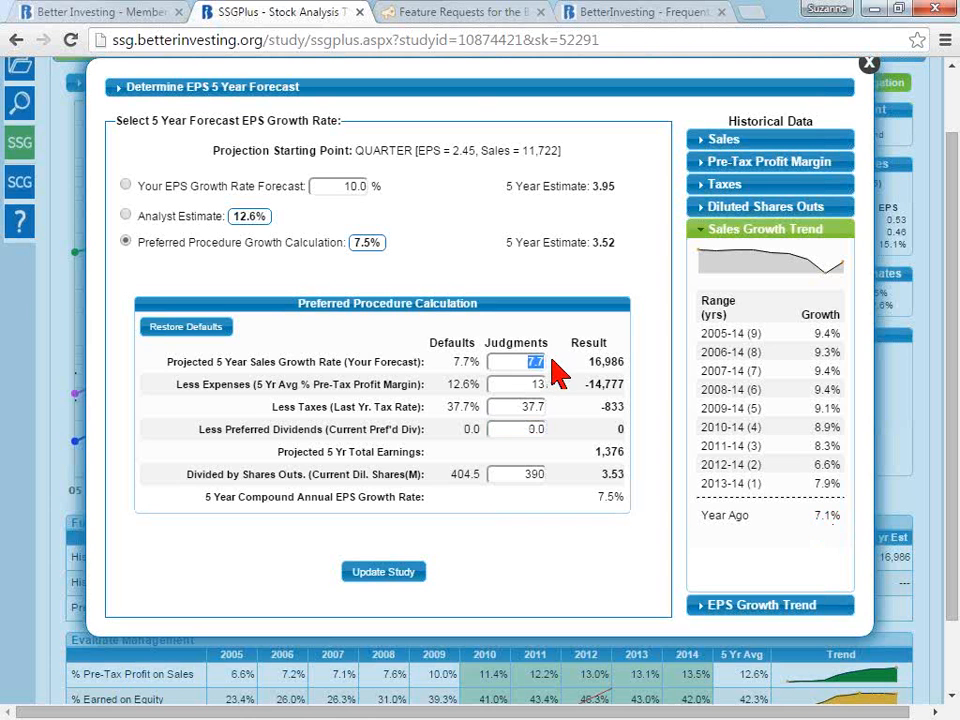
click(778, 610)
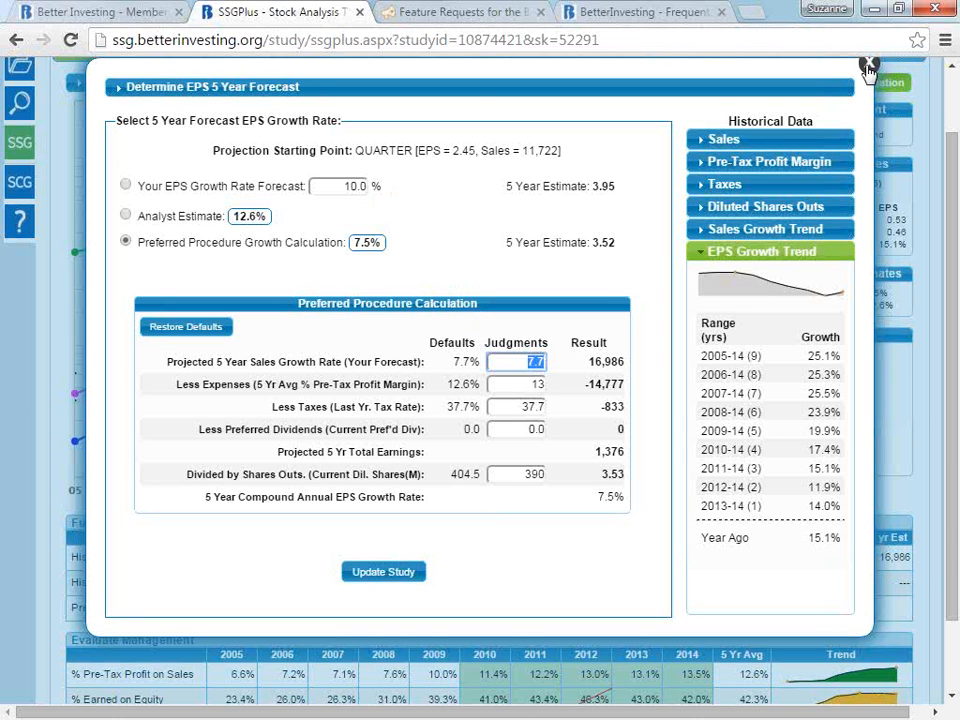
click(789, 231)
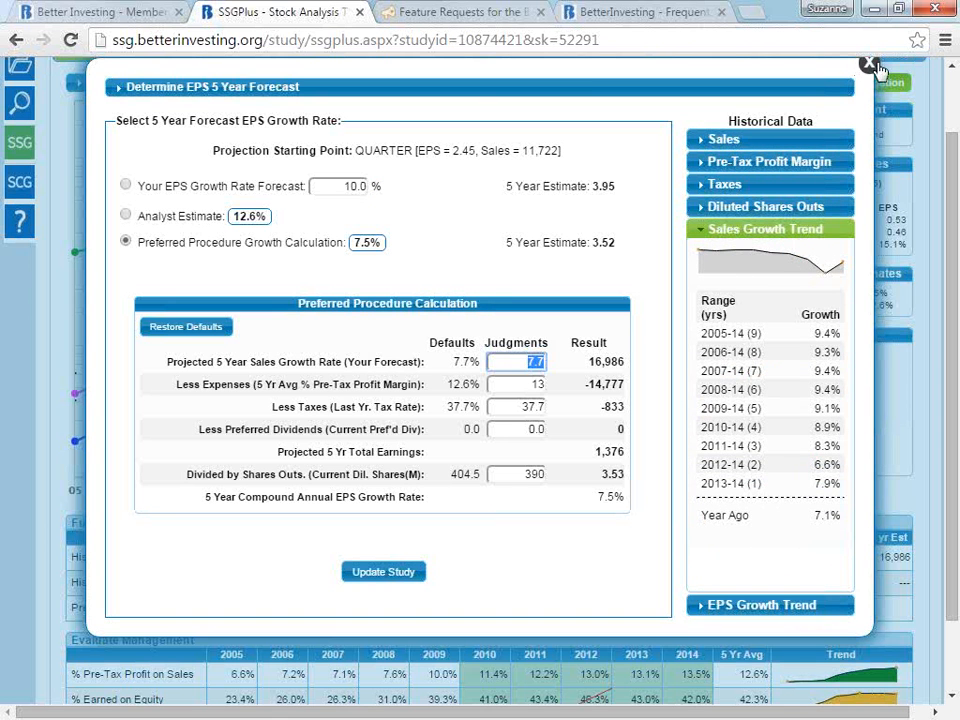
click(125, 186)
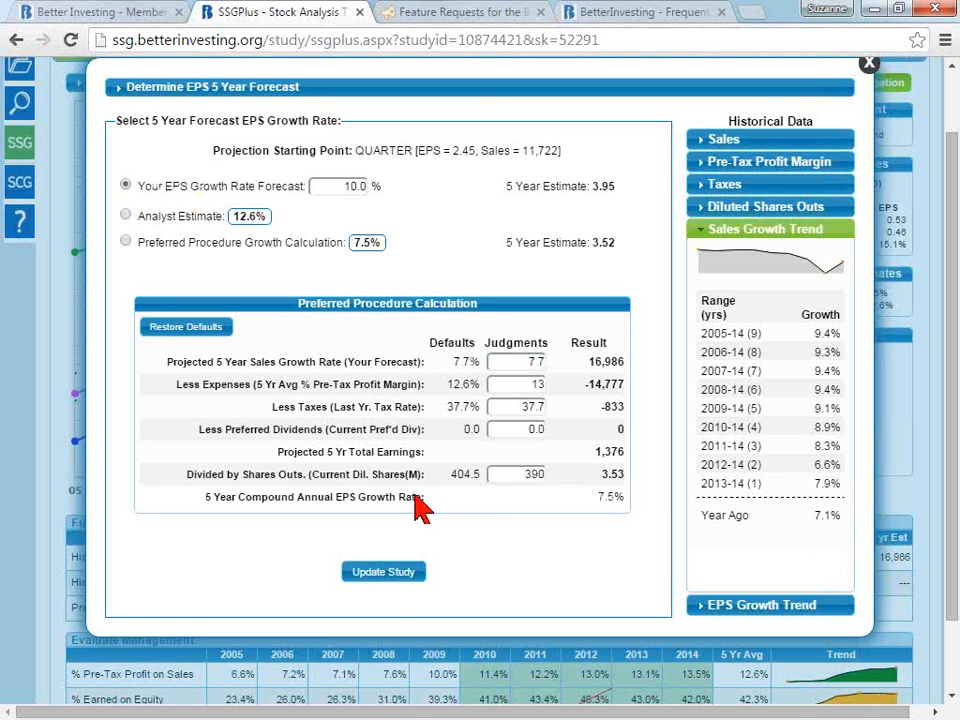
click(381, 575)
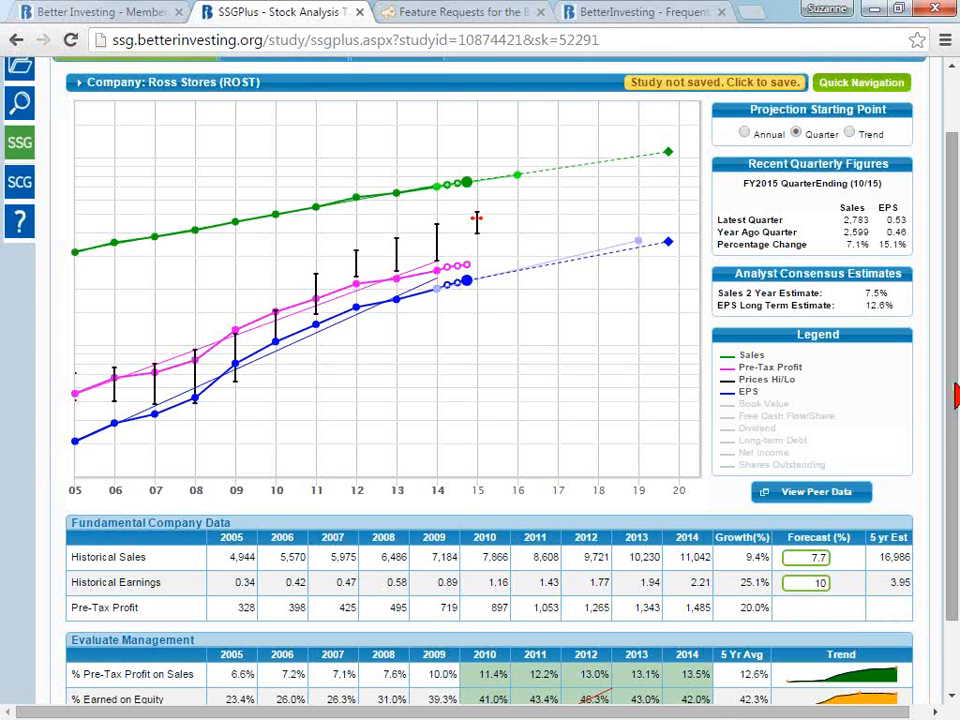
- Open the Valuation and Return part of the study and examine the five years of Price Earnings History through 2014
scroll(955, 383, up, 2)
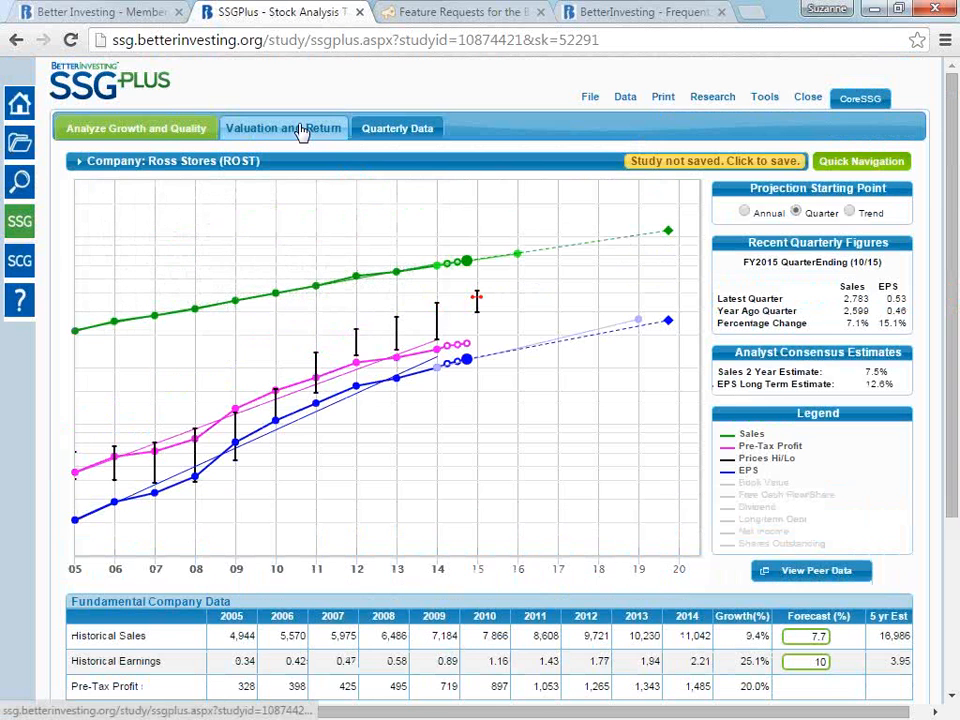
click(301, 133)
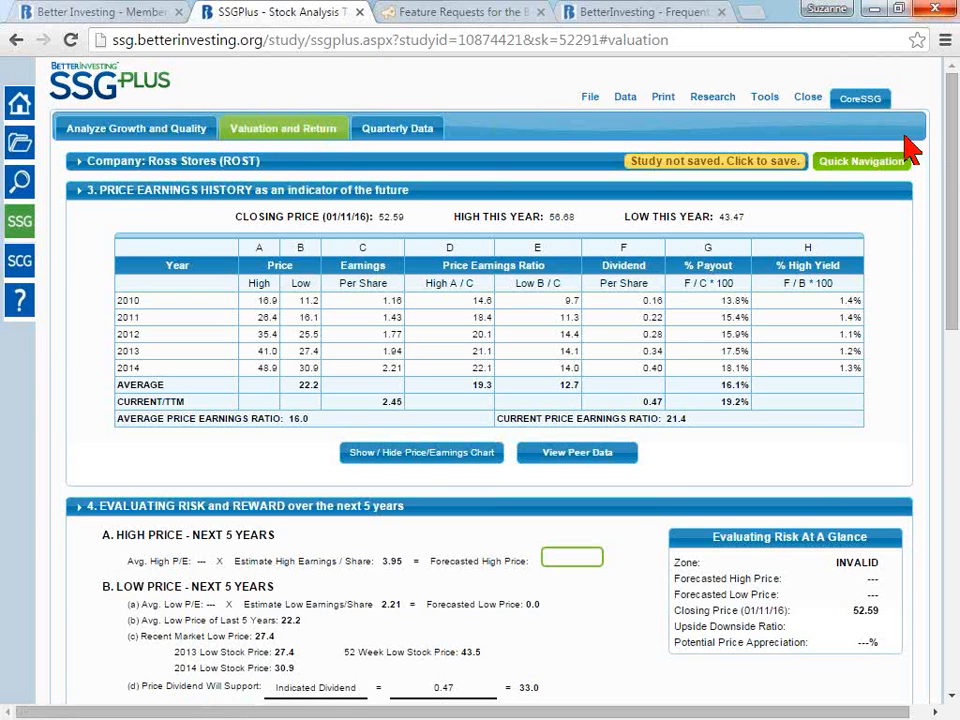
drag(952, 155, 955, 193)
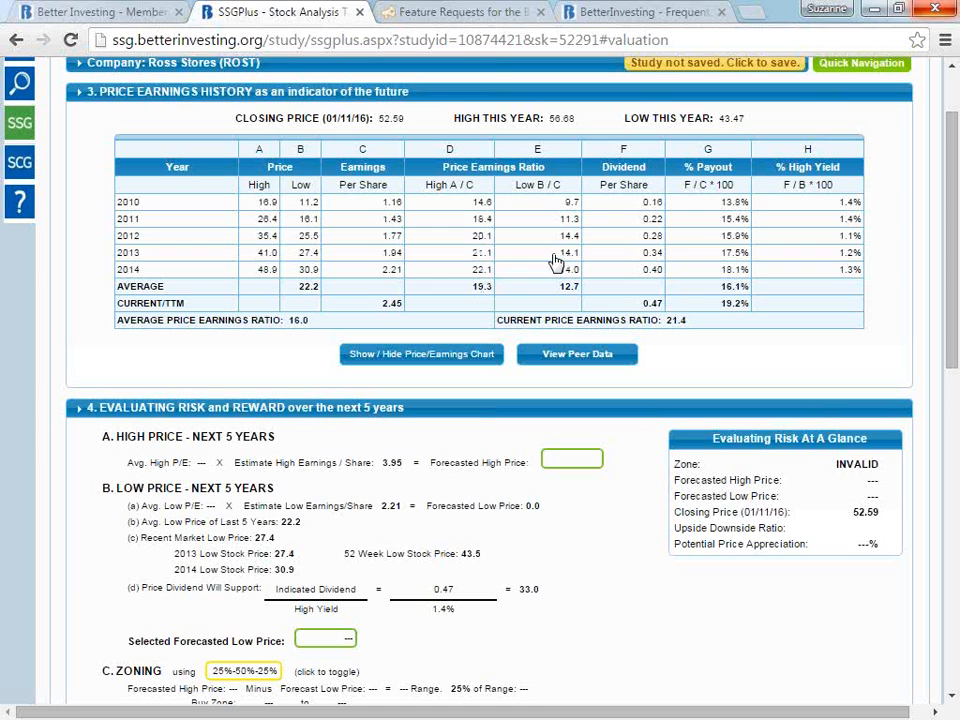
drag(149, 269, 119, 274)
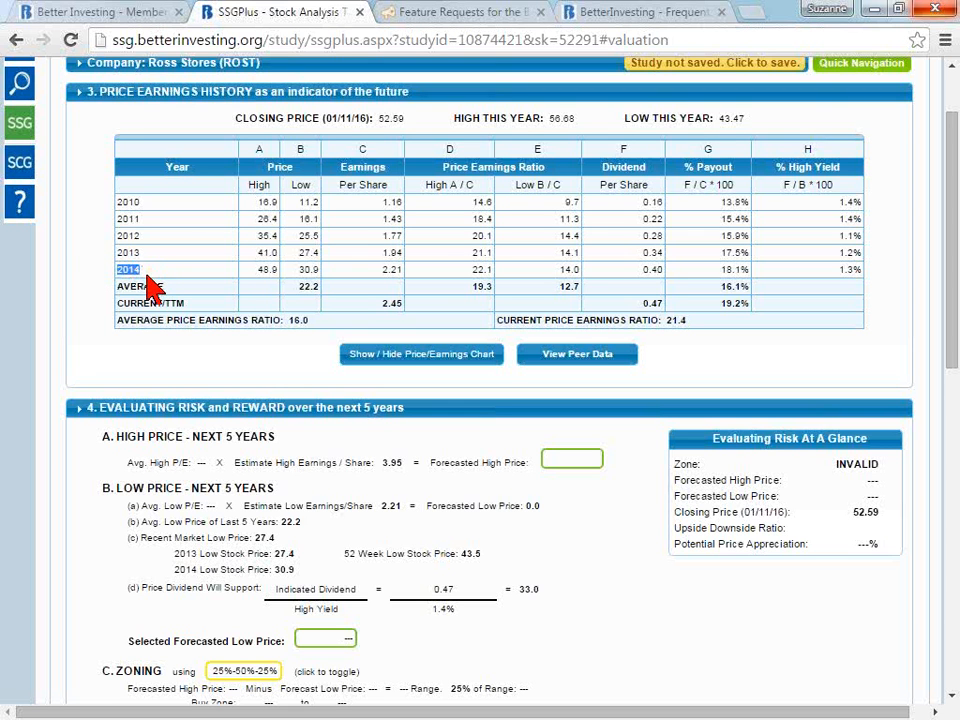
click(148, 285)
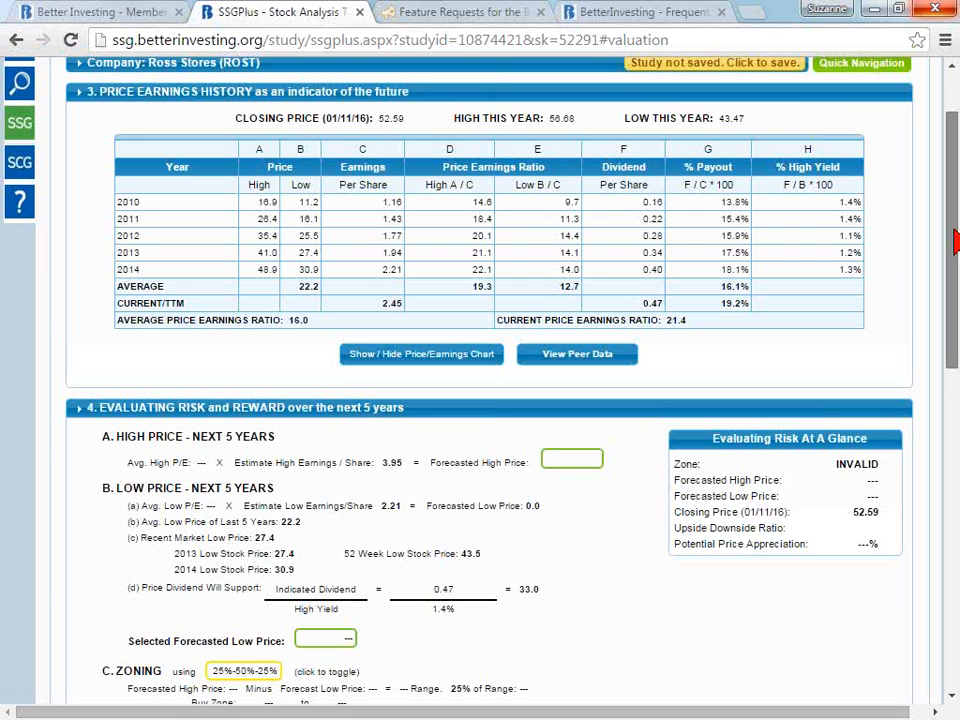
drag(953, 229, 953, 209)
- Examine the average high and low P/E, current dividend and % payout figures, along with the risk and reward section
mouse_move(257, 110)
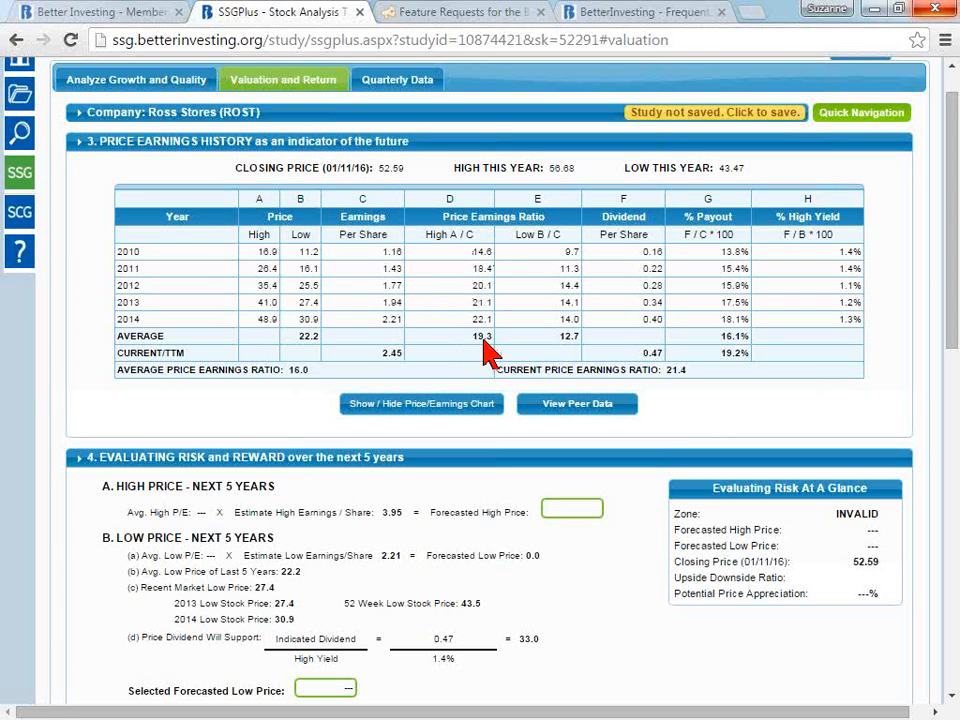
drag(489, 347, 464, 345)
click(568, 344)
double_click(568, 344)
drag(664, 351, 644, 352)
drag(716, 253, 742, 338)
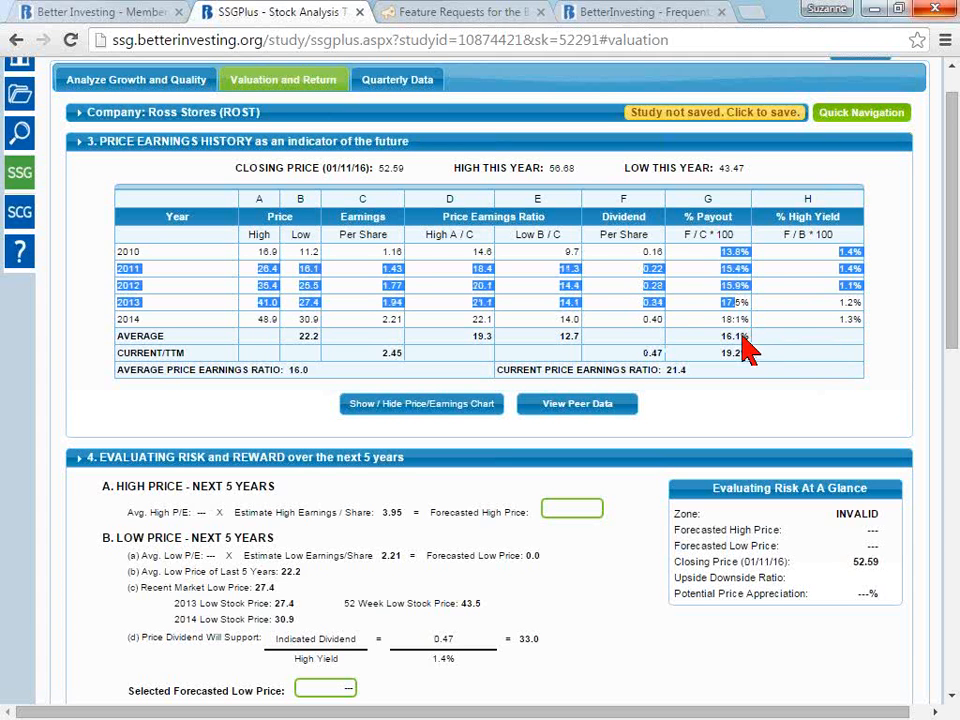
click(746, 242)
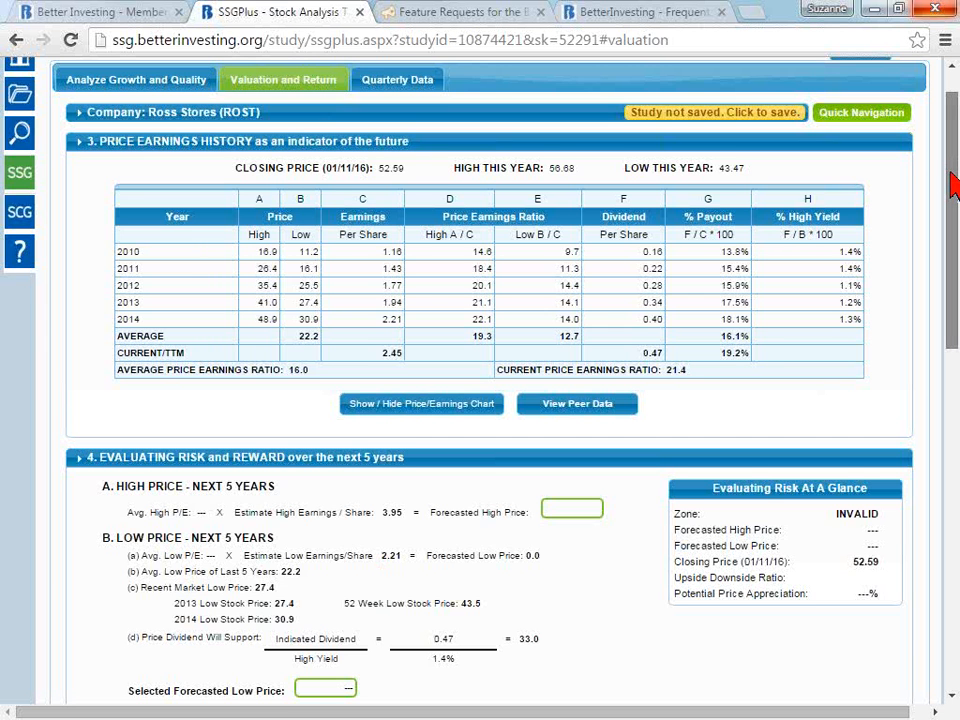
drag(955, 186, 955, 249)
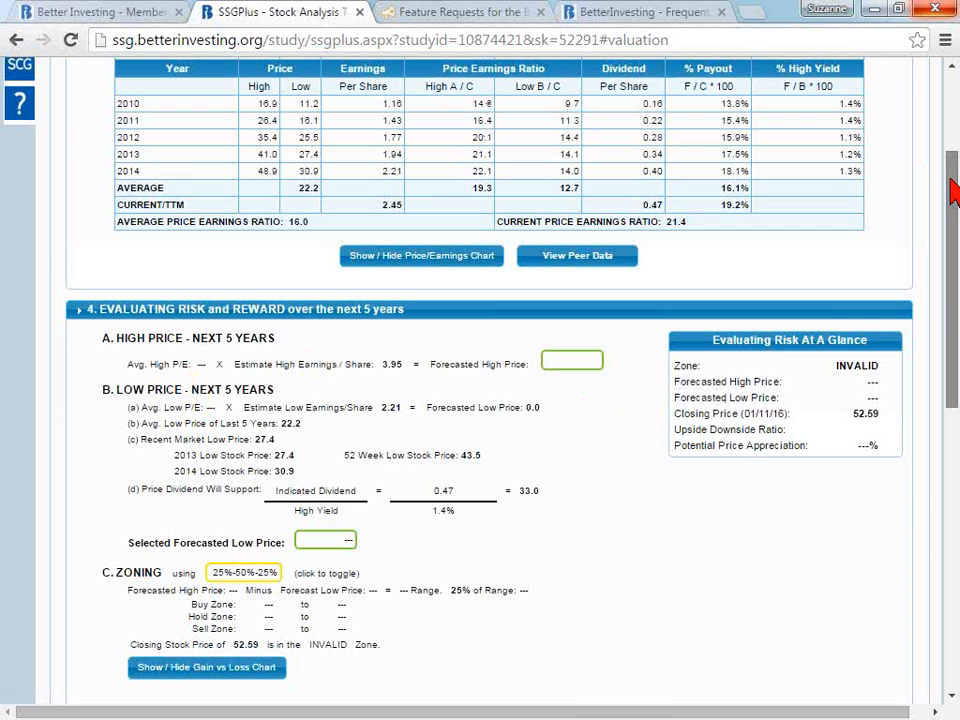
drag(951, 180, 950, 172)
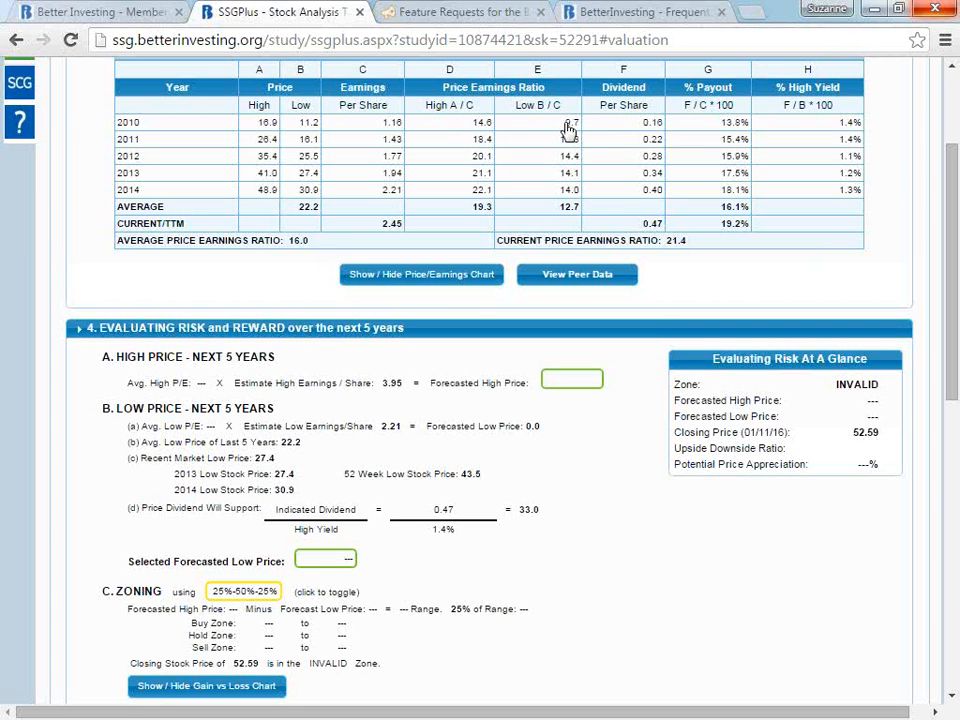
- Show the price/earnings chart, check the high and low P/E trends from 2011 to 2013, and hide the chart
click(438, 279)
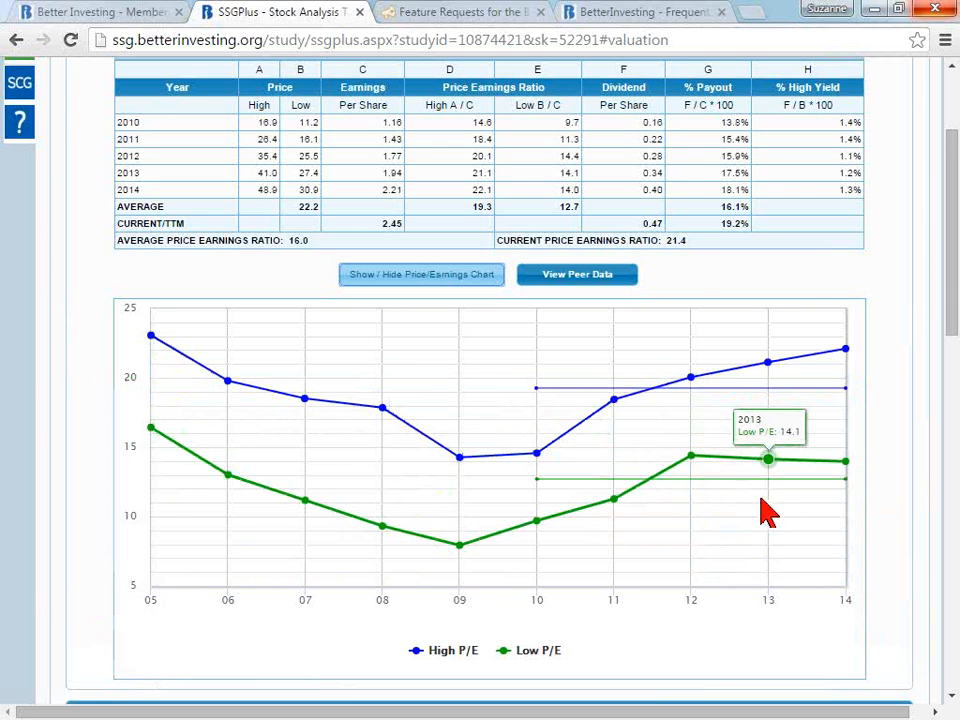
mouse_move(679, 396)
mouse_move(650, 490)
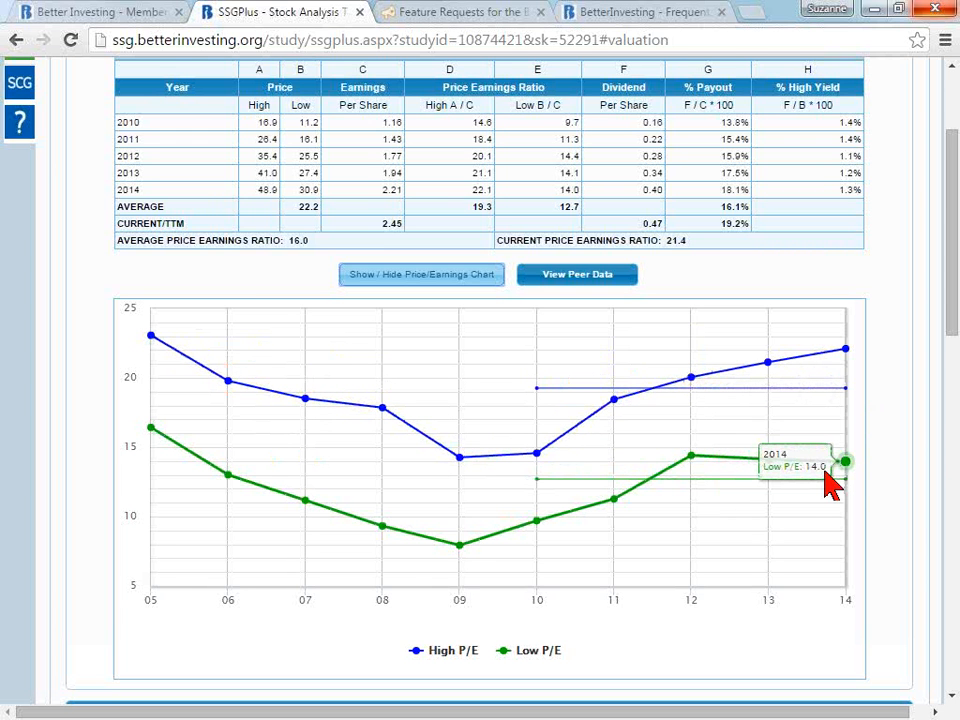
click(458, 283)
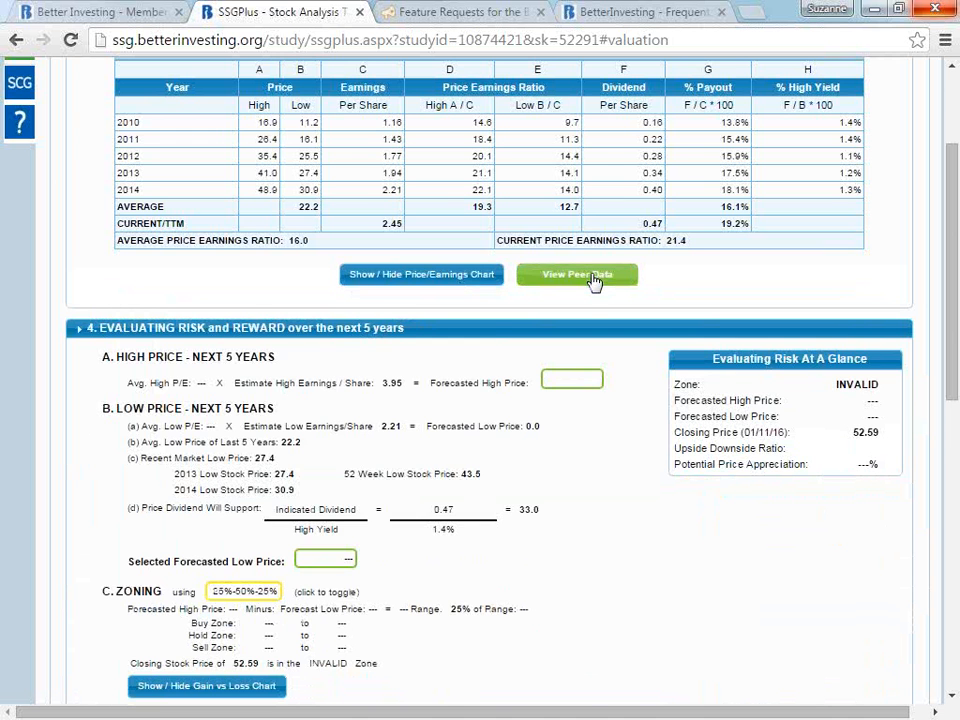
- Open the peer data's High P/E comparison, remove LULU from the chart and add LB to compare with ROST and TJX
click(593, 278)
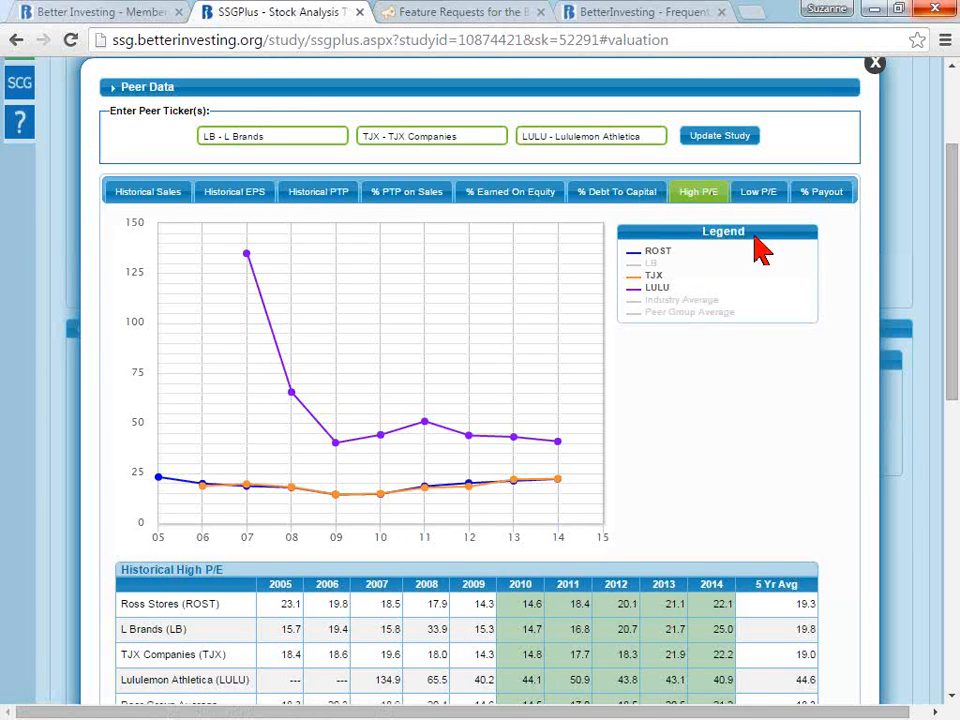
click(658, 289)
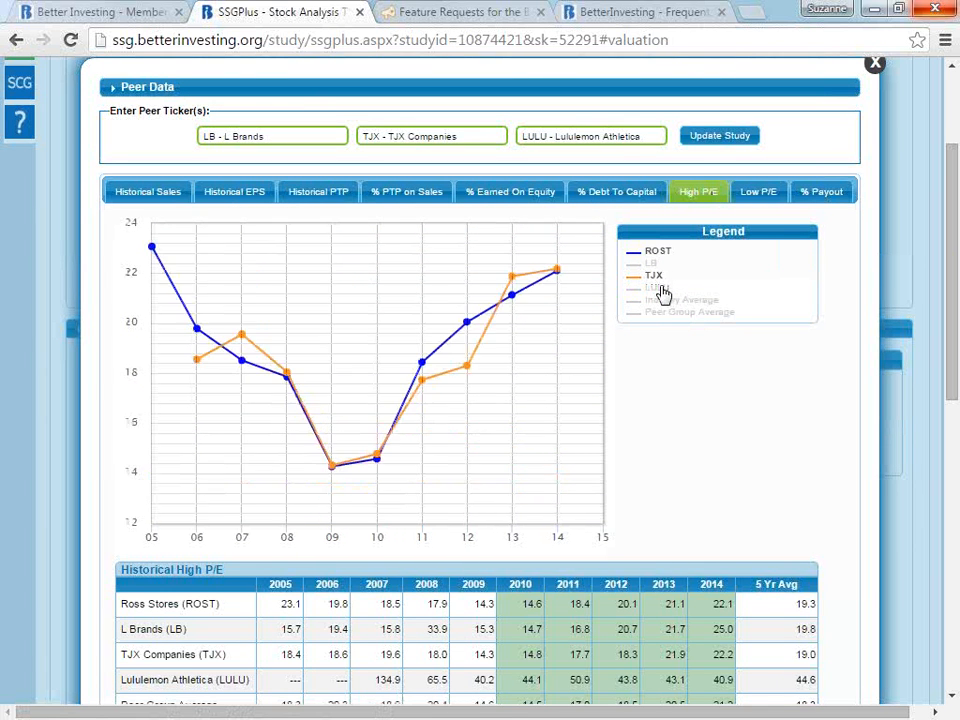
click(653, 265)
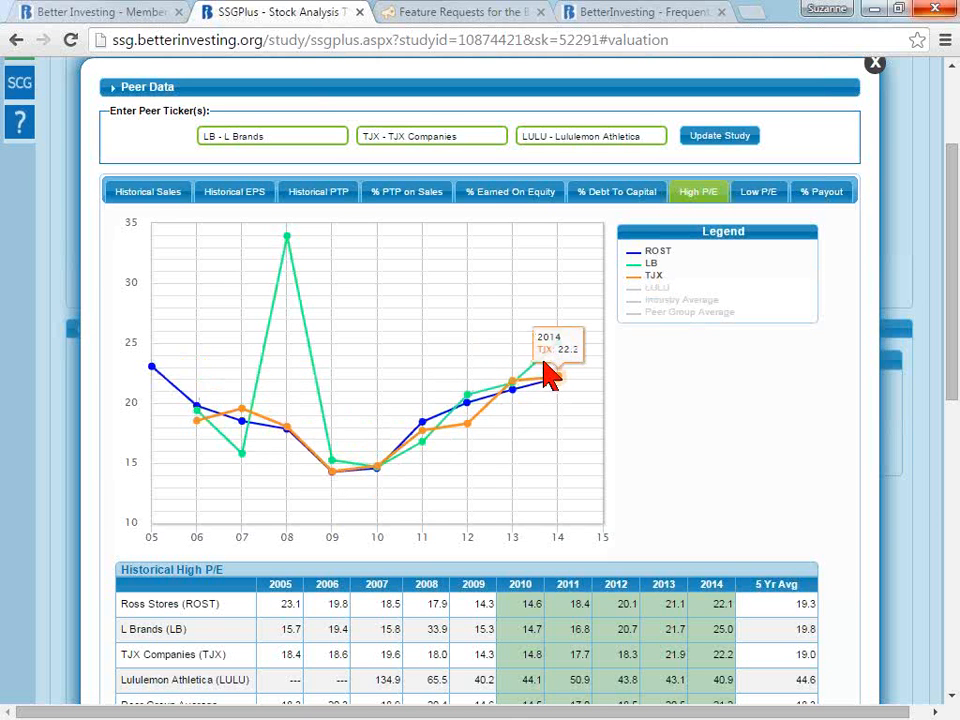
mouse_move(286, 238)
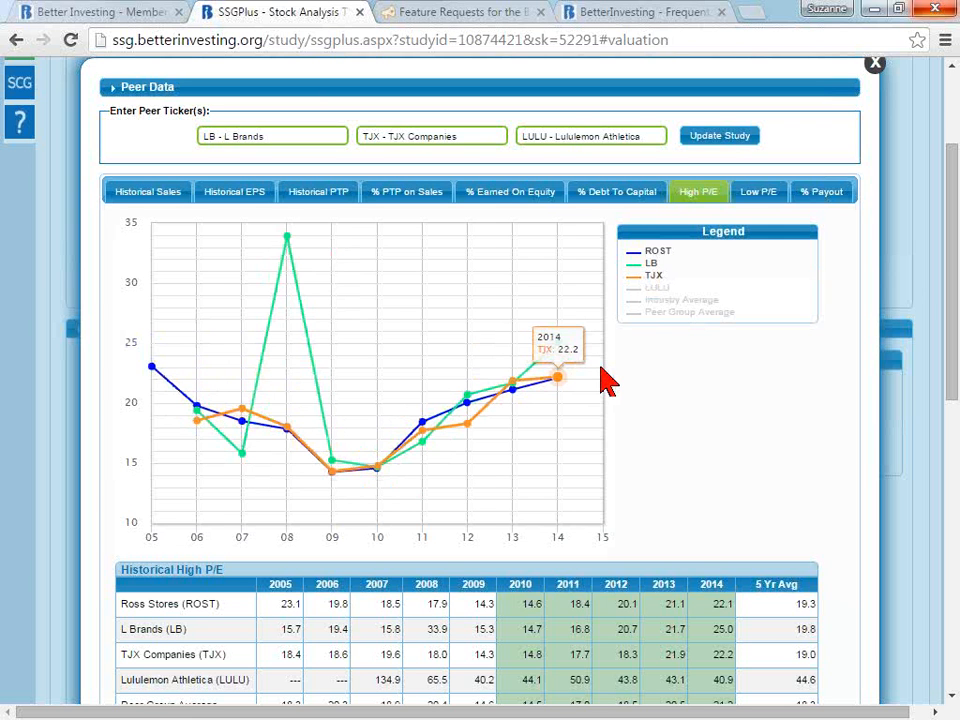
- Compare ROST's historical high P/E with LB alone and with LULU alone by changing the series shown in the peer chart
click(655, 278)
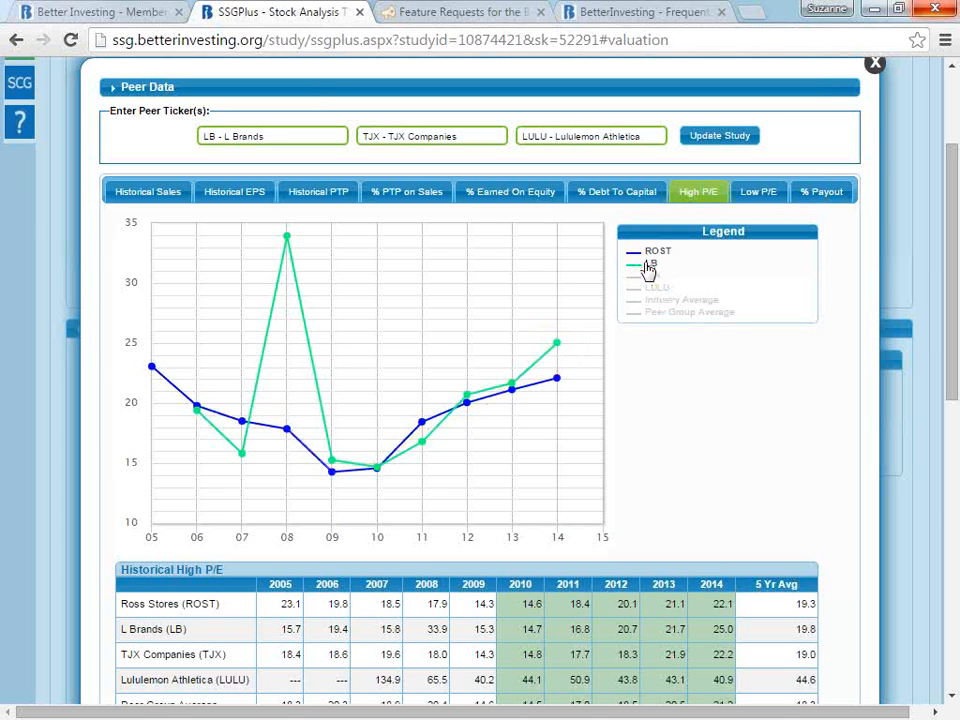
click(647, 265)
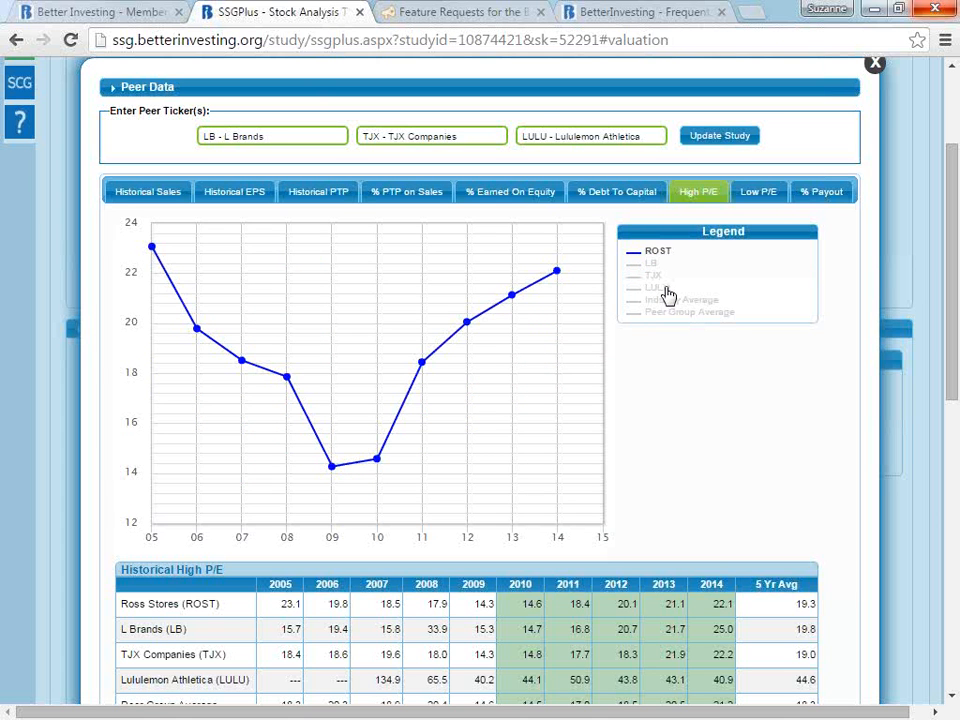
click(666, 289)
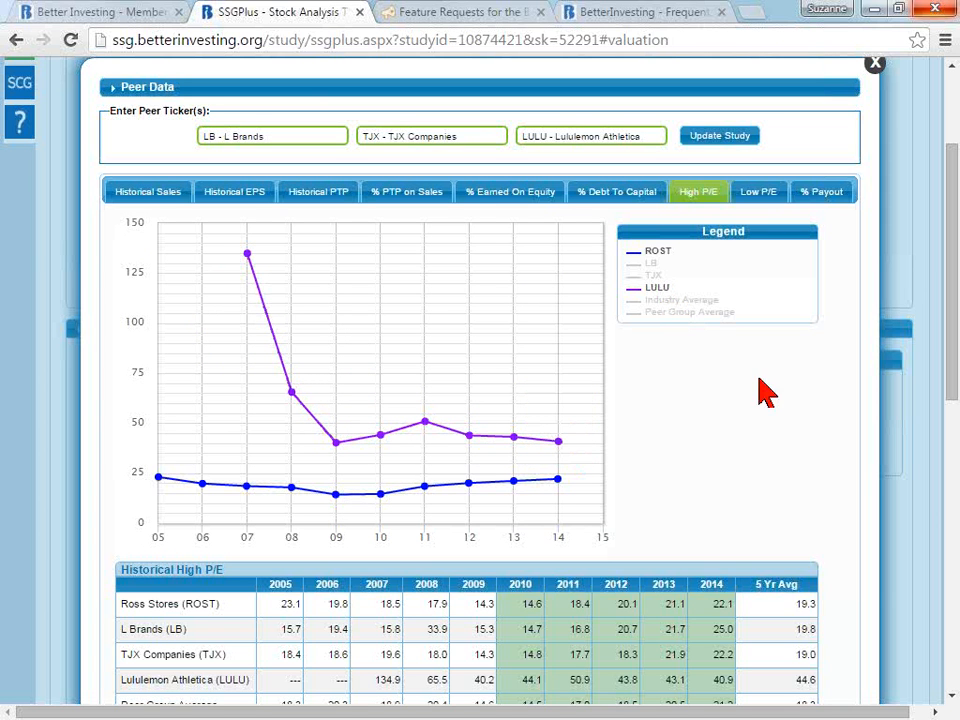
- Swap LULU for LB and TJX in the High P/E peer chart, compare them with ROST, and close the peer data
click(658, 289)
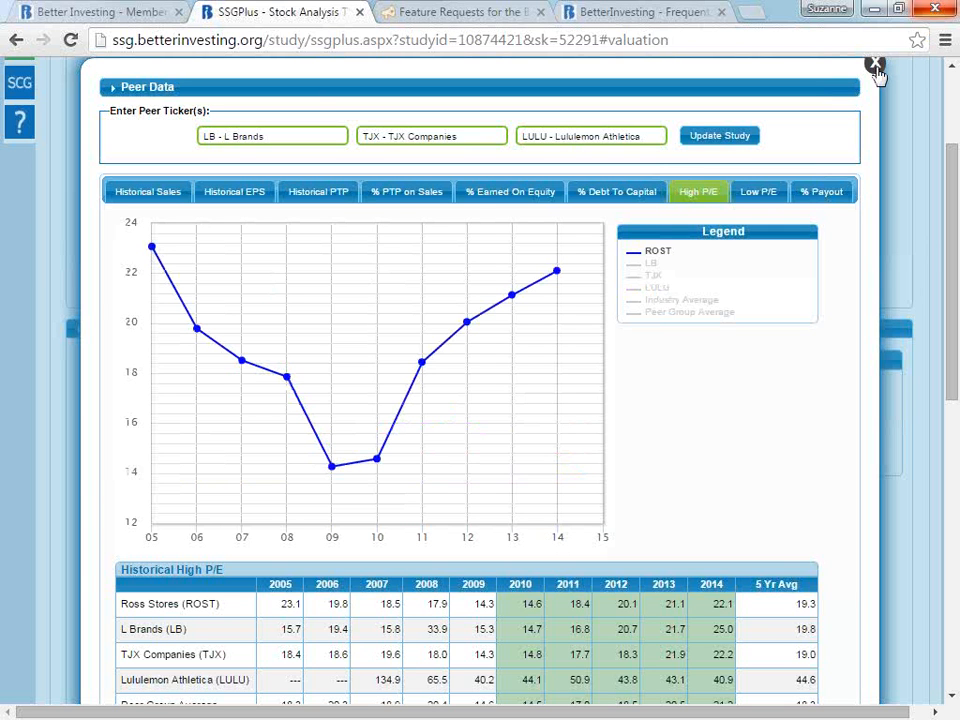
click(649, 264)
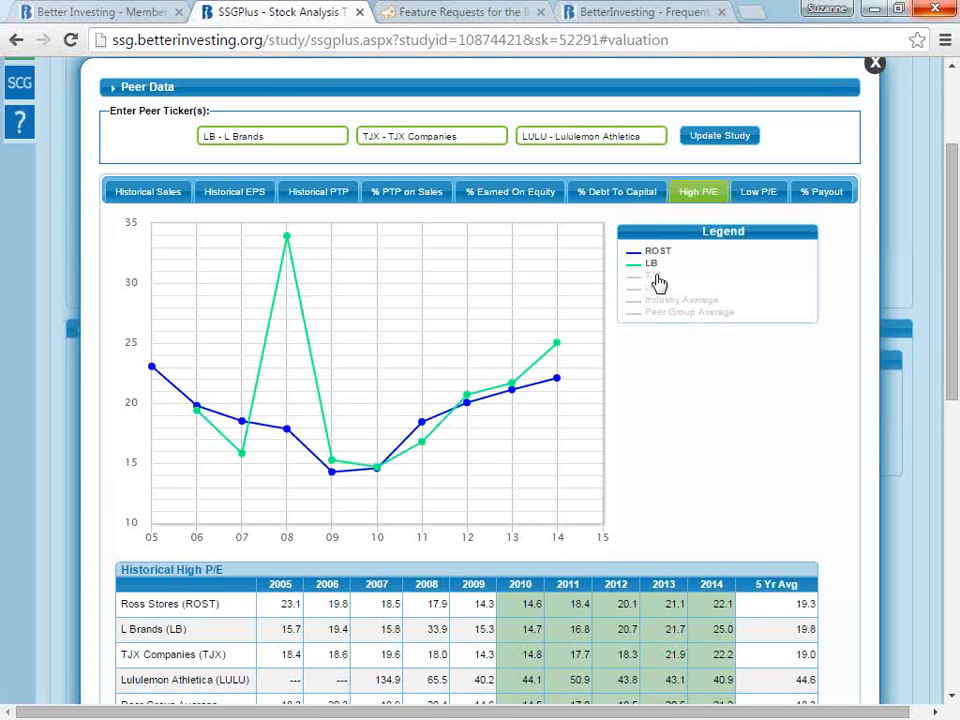
click(657, 276)
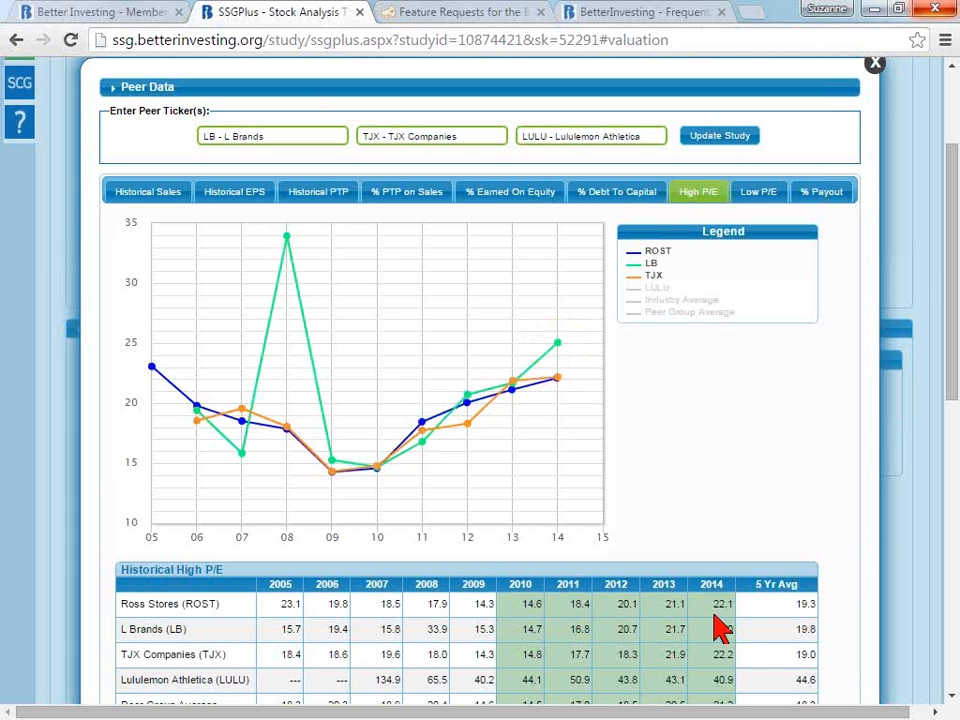
click(876, 66)
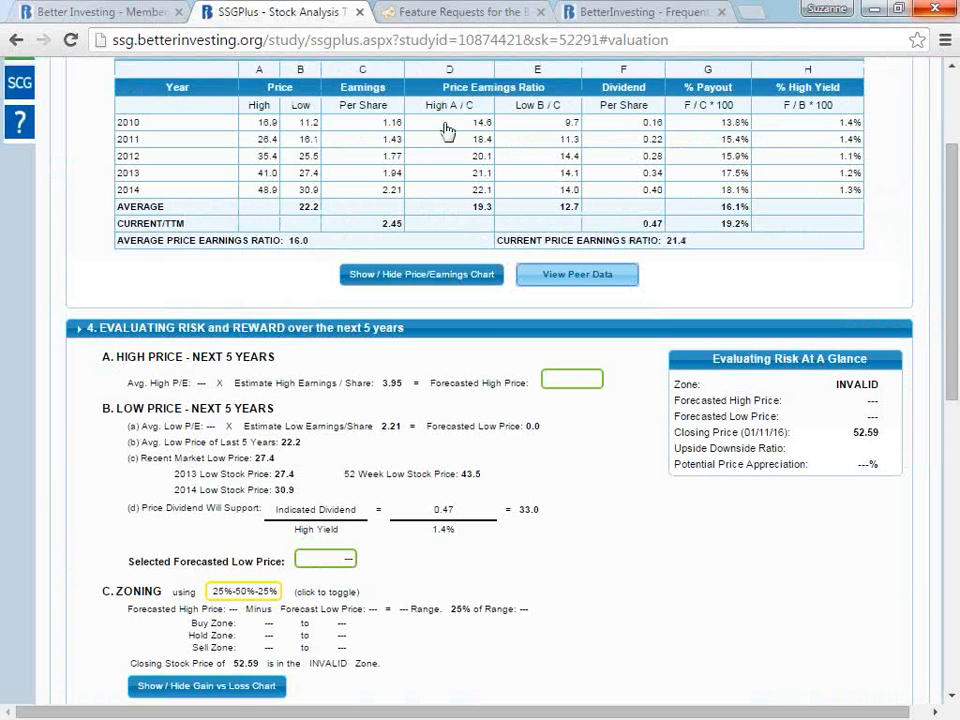
- Exclude the 2010 high and low P/E ratios from the five-year averages in the Price Earnings History
click(482, 127)
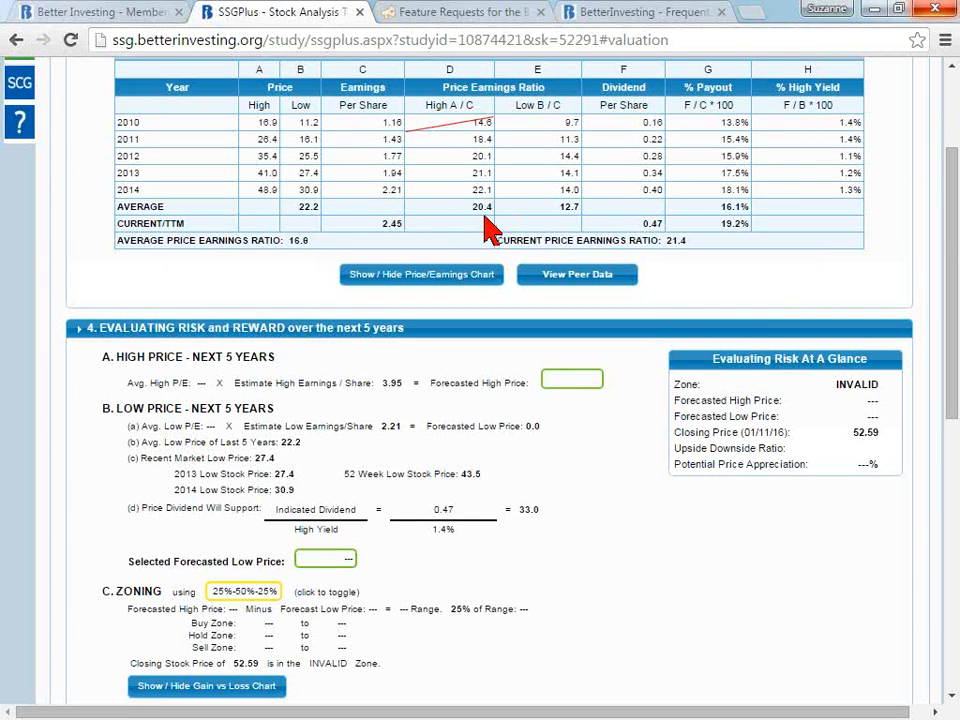
click(573, 123)
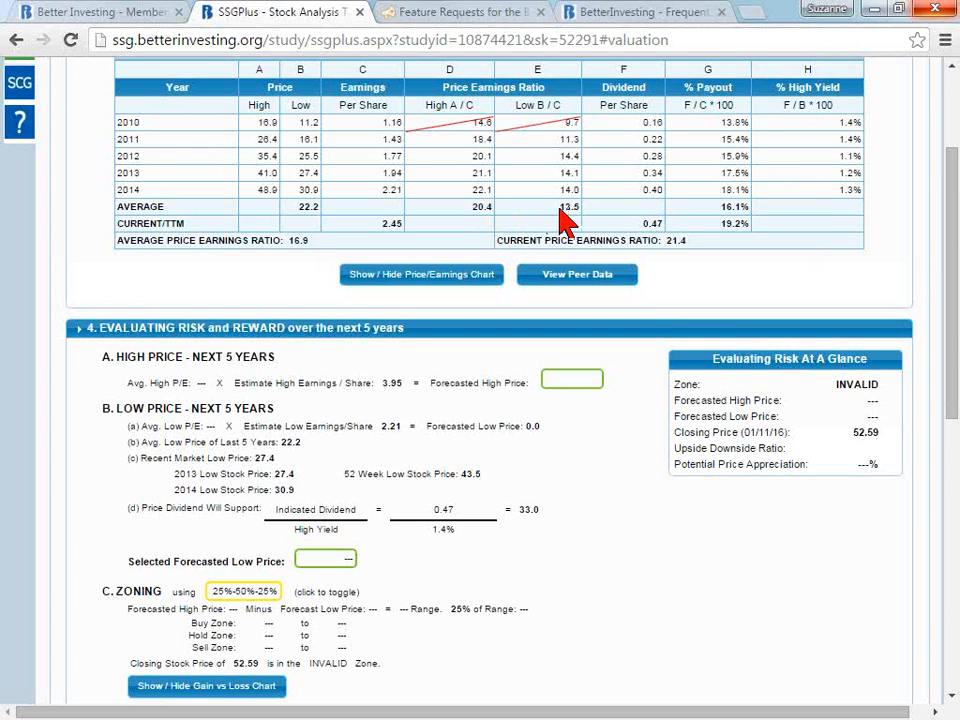
- Open the forecasted high price determination and use the 5-year average of 20.4 as the average high P/E forecast
click(571, 386)
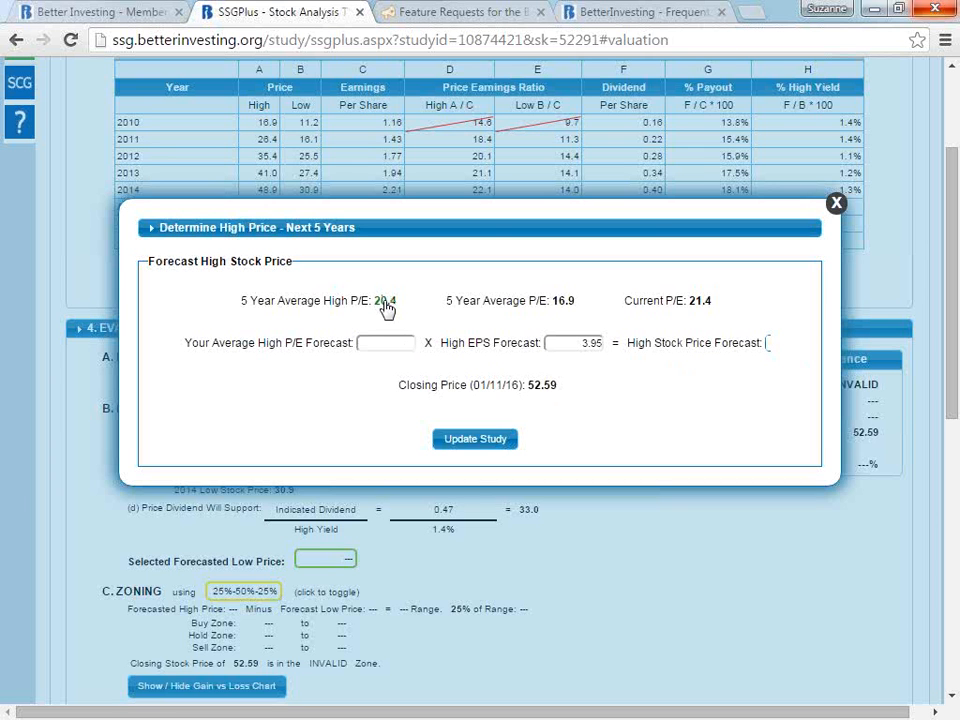
click(390, 341)
text(20)
key(BackSpace)
key(BackSpace)
click(384, 303)
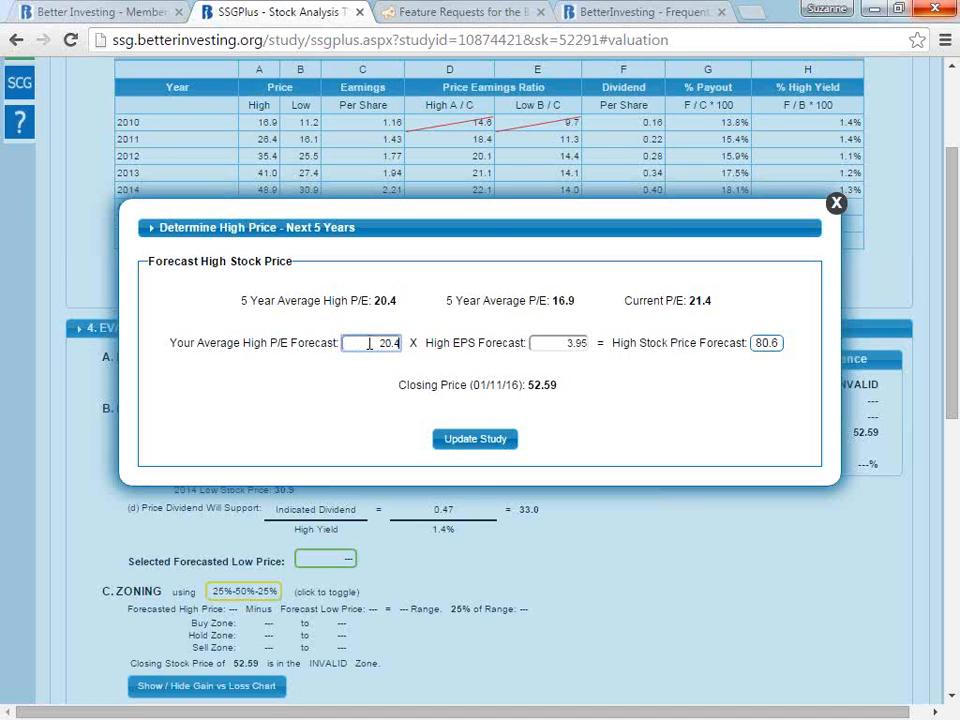
- Set the average high P/E forecast to 21, keep the high EPS forecast at 3.95, and update the study
drag(557, 343, 582, 344)
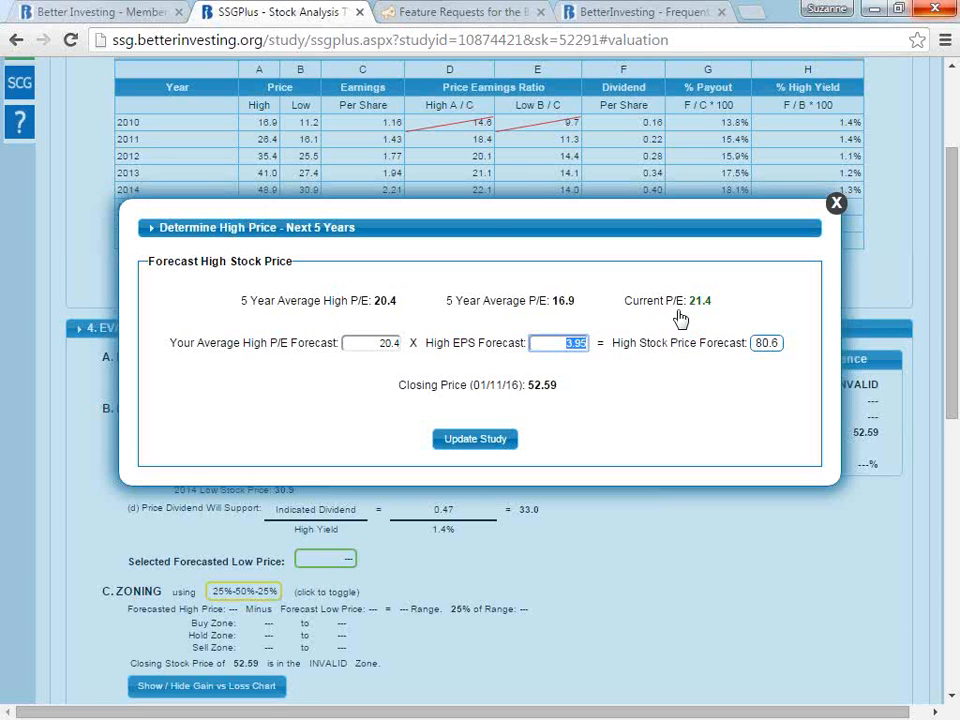
click(382, 343)
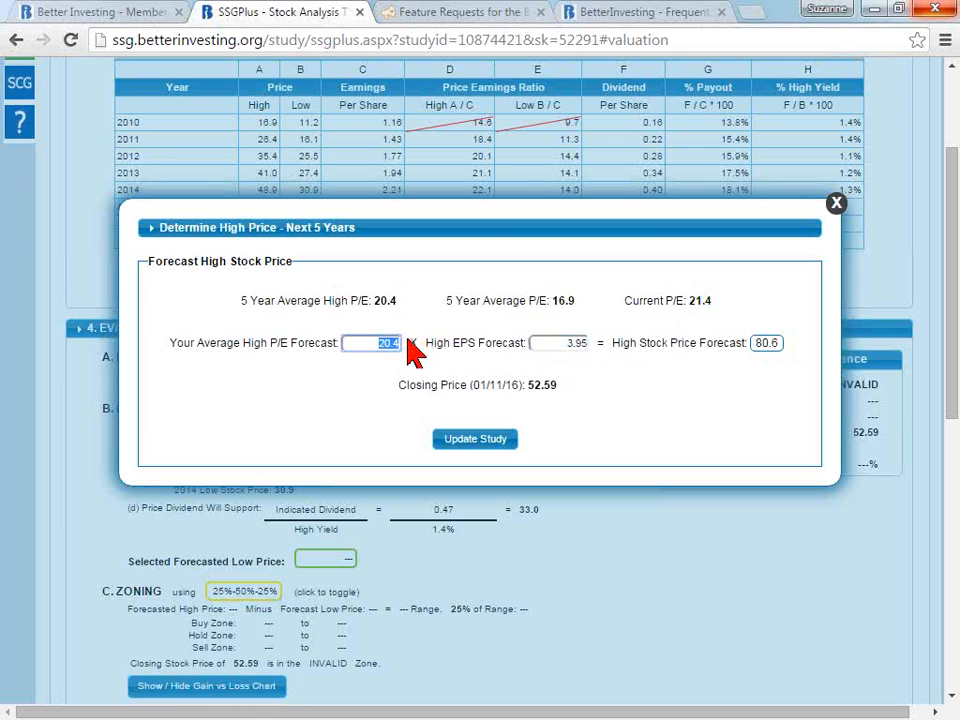
text(21)
key(Tab)
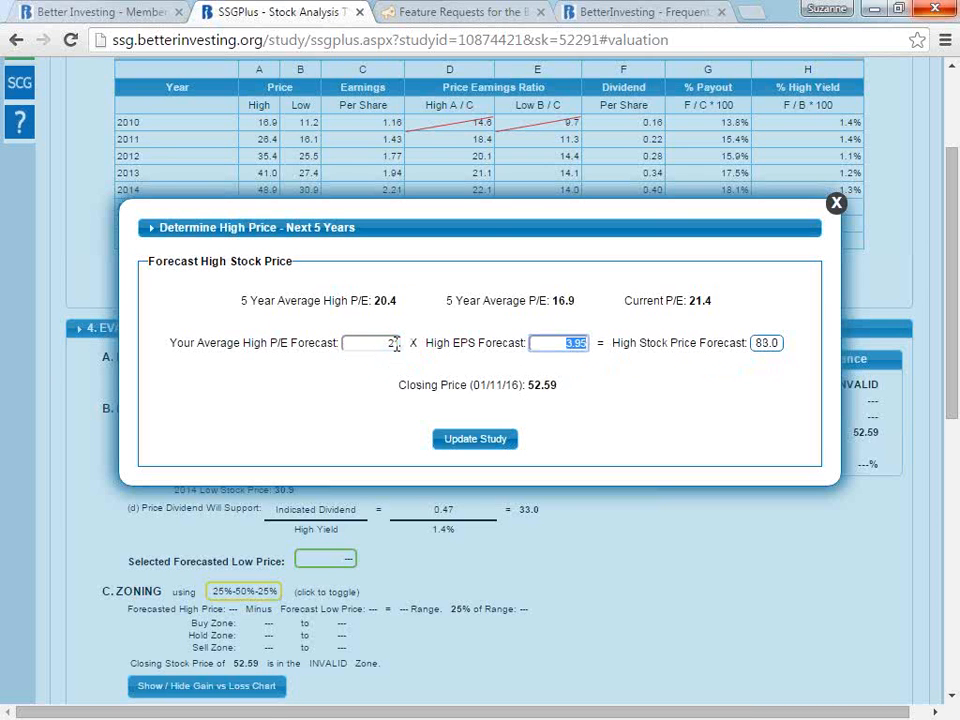
drag(371, 345, 395, 344)
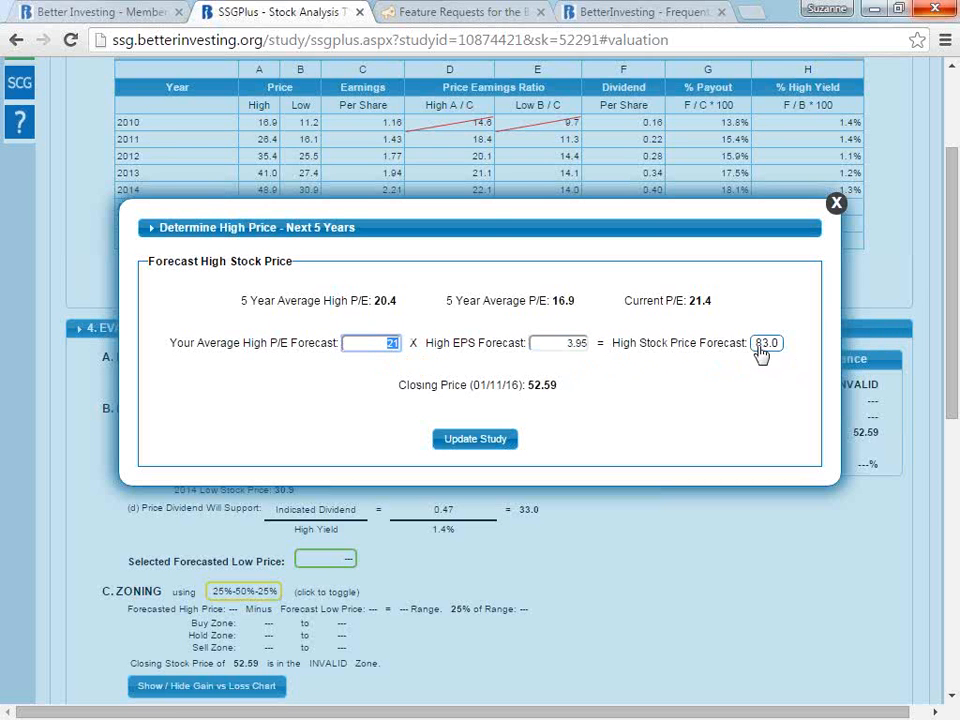
click(484, 443)
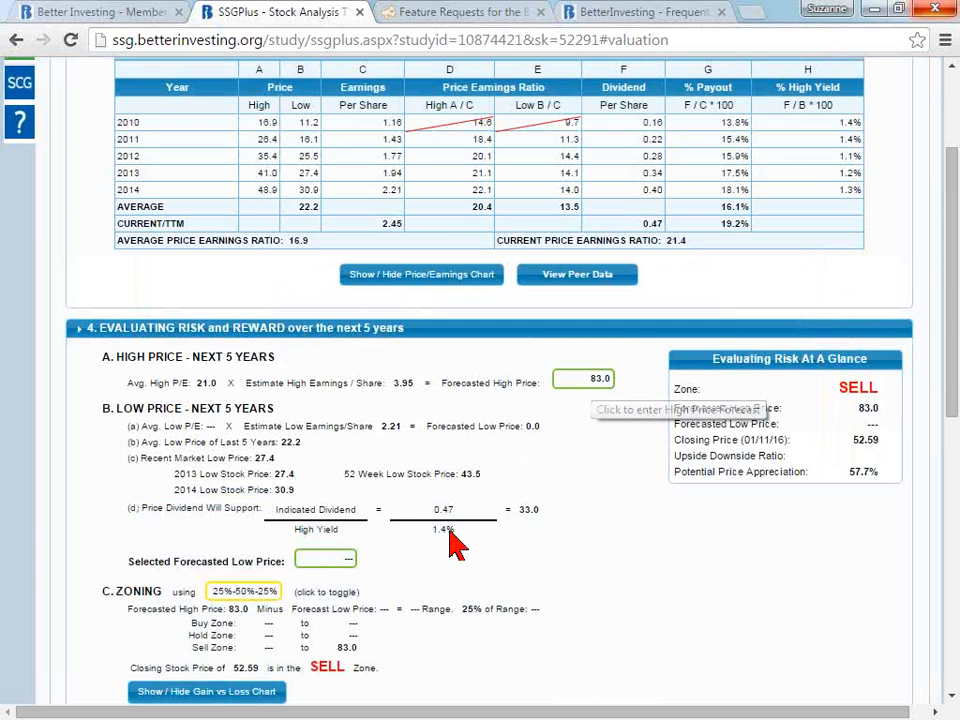
- Open the forecasted low price determination, choose the Low P/E times Low EPS method, and use the 13.5 average low P/E
click(330, 560)
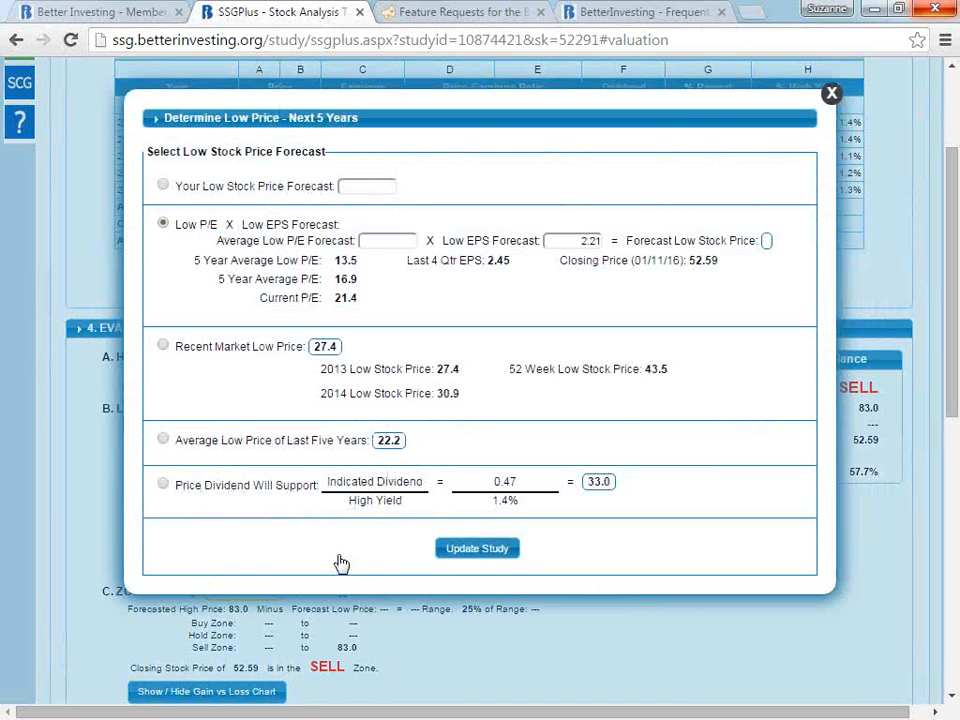
click(163, 186)
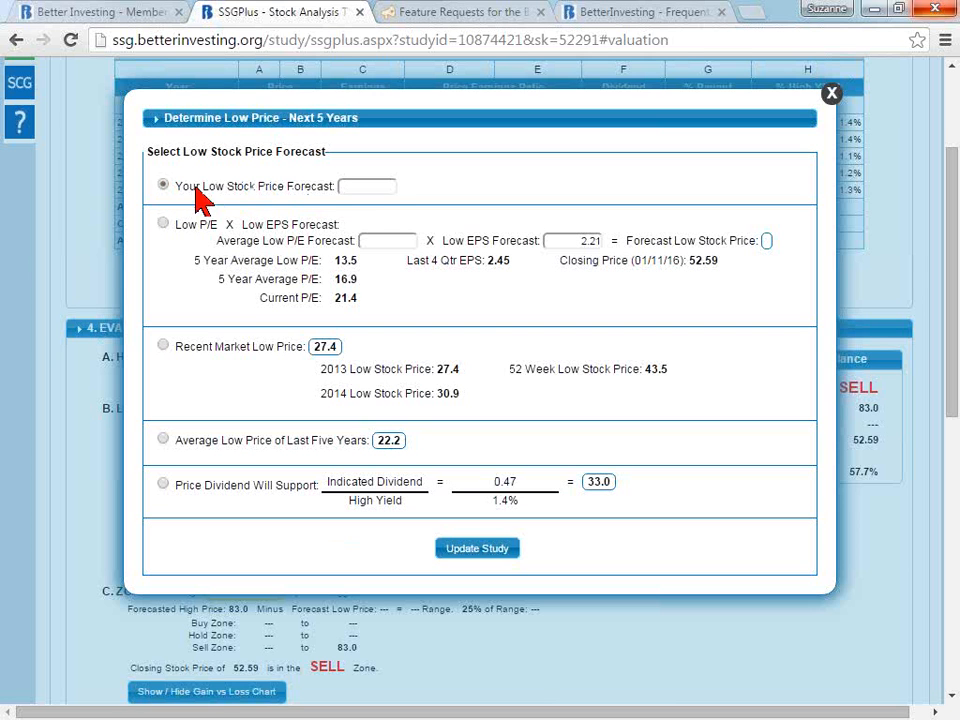
click(372, 187)
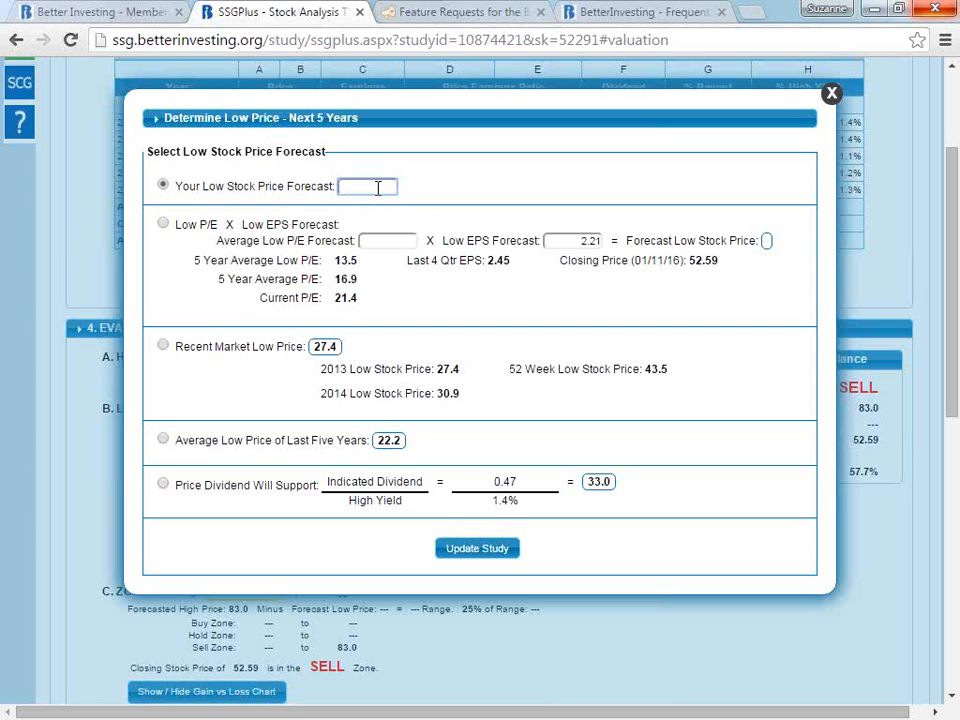
click(163, 224)
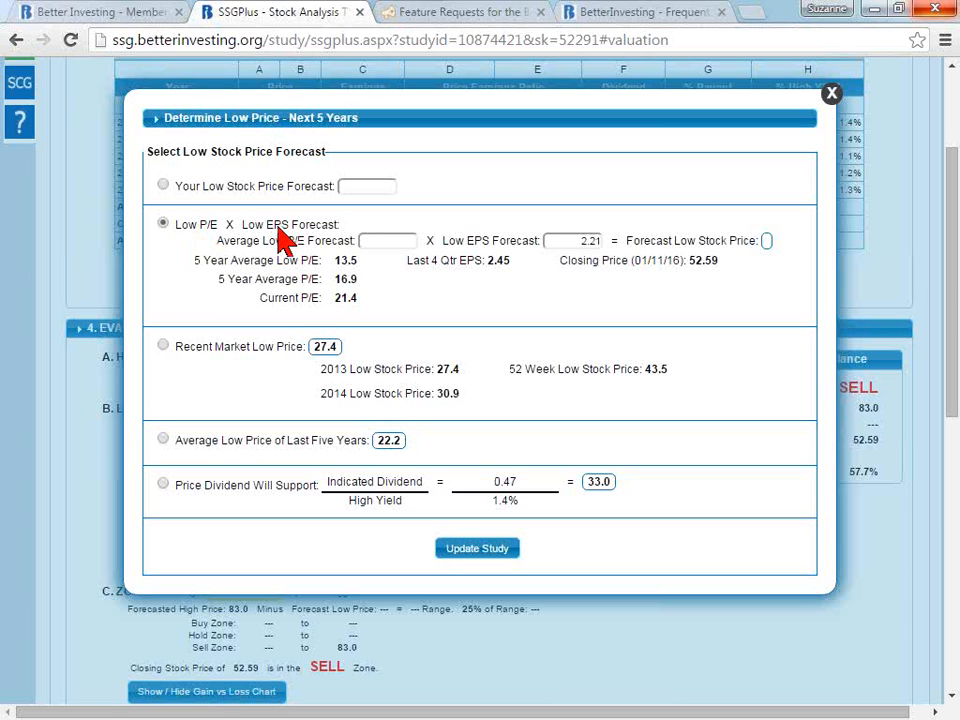
click(346, 261)
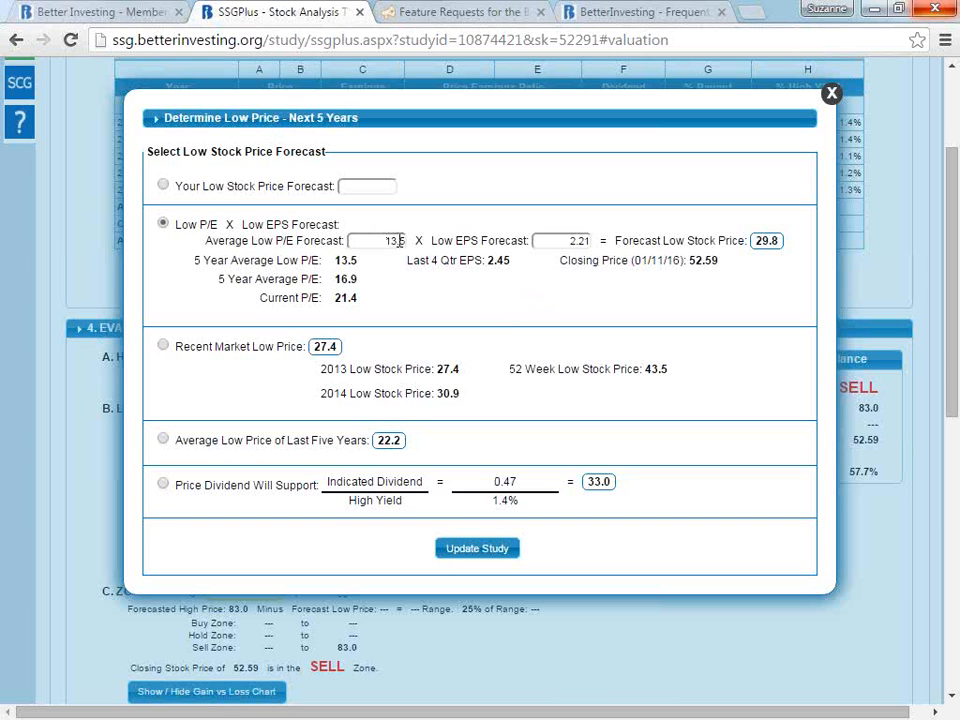
- Set the low EPS forecast to 2.45 and the average low P/E forecast to 14 for the low stock price
double_click(572, 241)
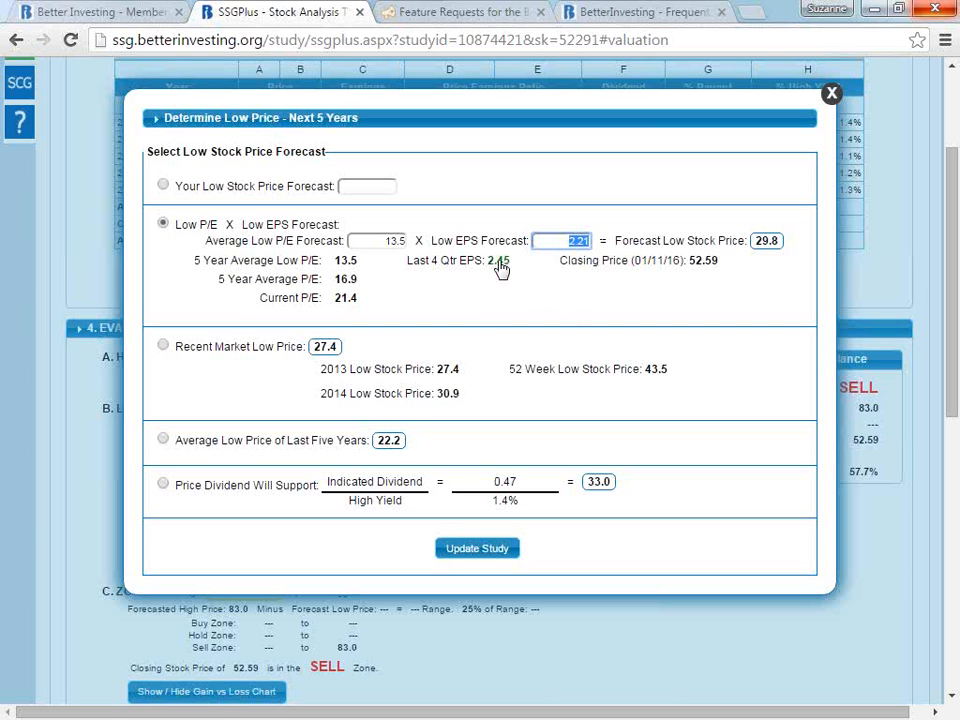
text(2.45)
drag(381, 240, 432, 250)
key(BackSpace)
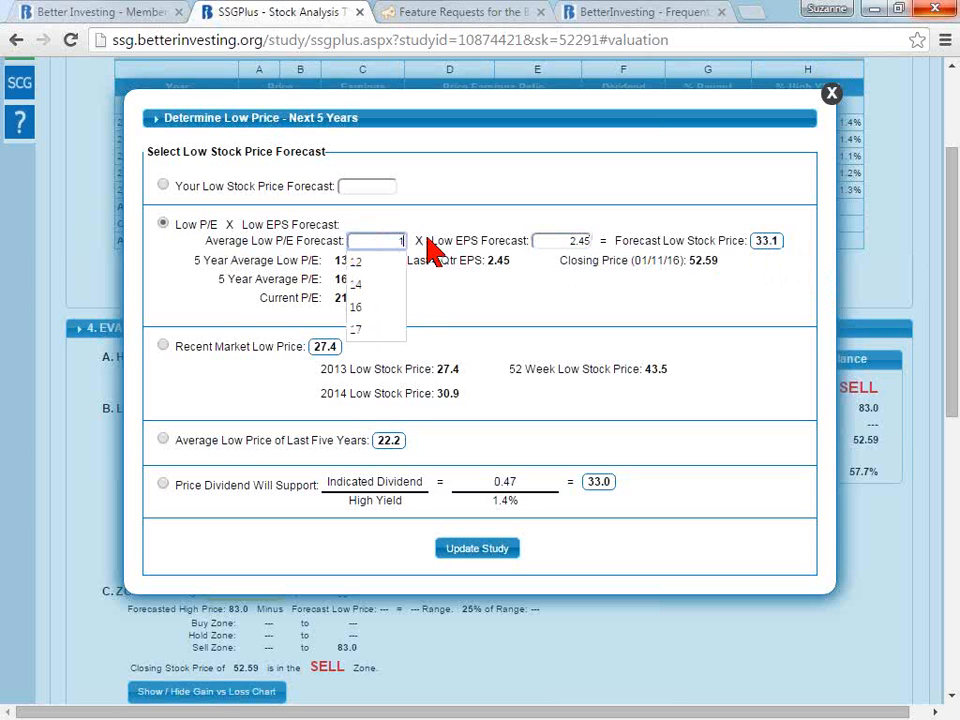
text(14)
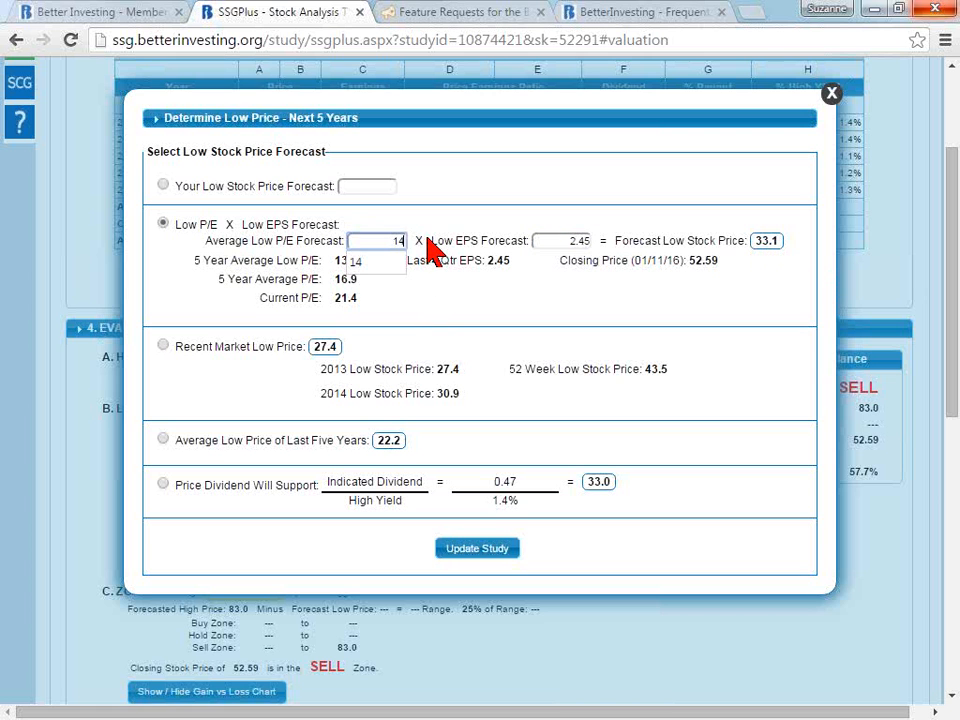
click(568, 241)
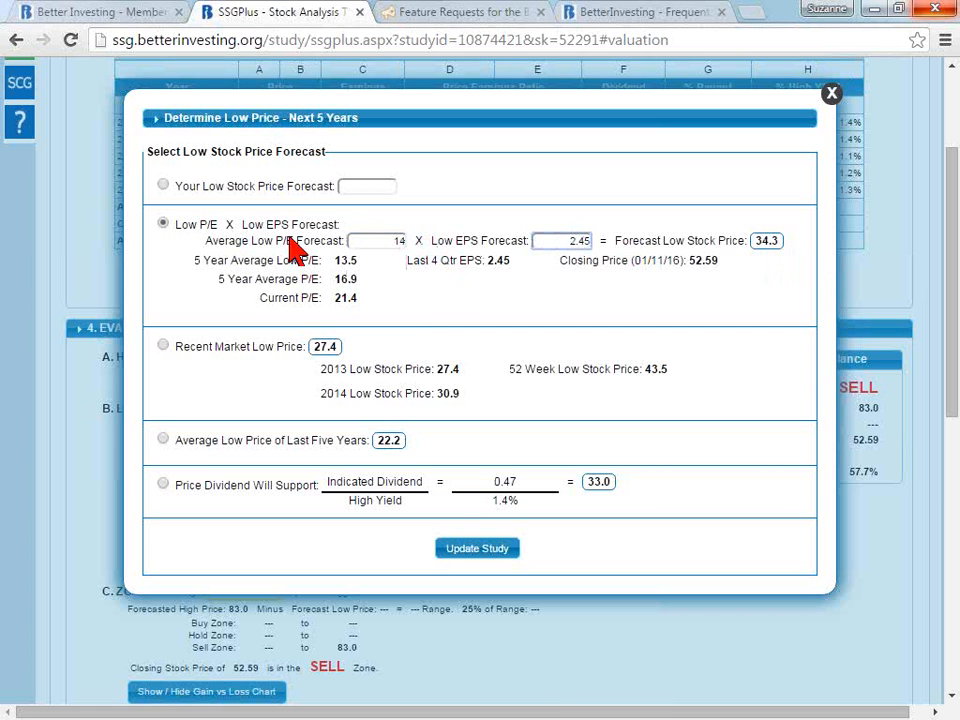
- Try entering your own low stock price forecast, first 35 and then 40
click(164, 185)
click(373, 185)
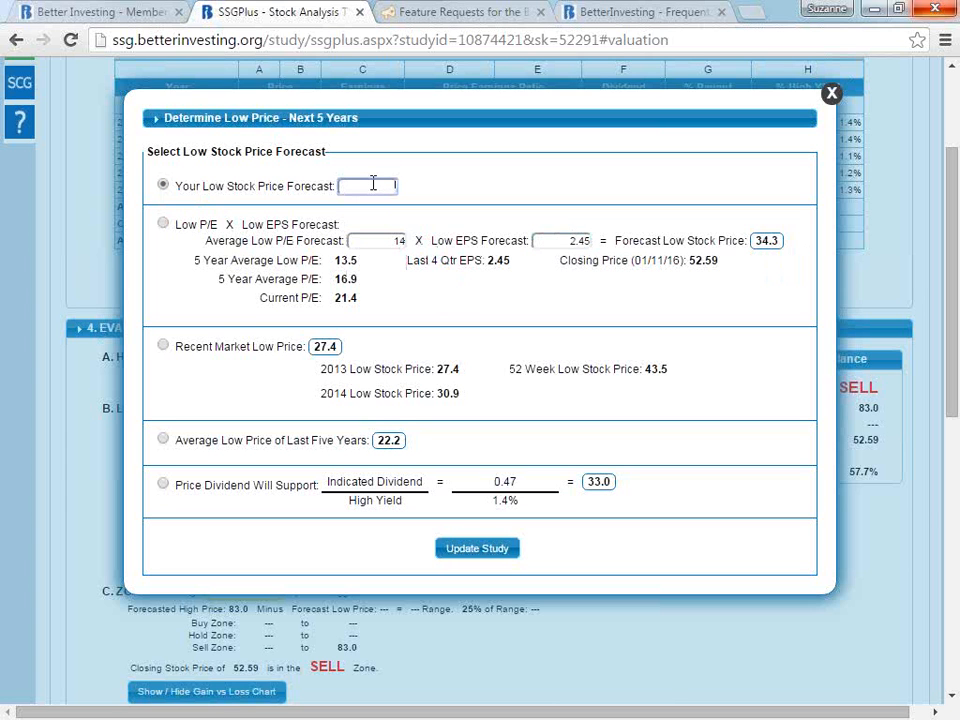
text(35)
key(BackSpace)
key(BackSpace)
text(40)
- Select the Low P/E times Low EPS method for the low price forecast and update the study
click(162, 224)
click(487, 552)
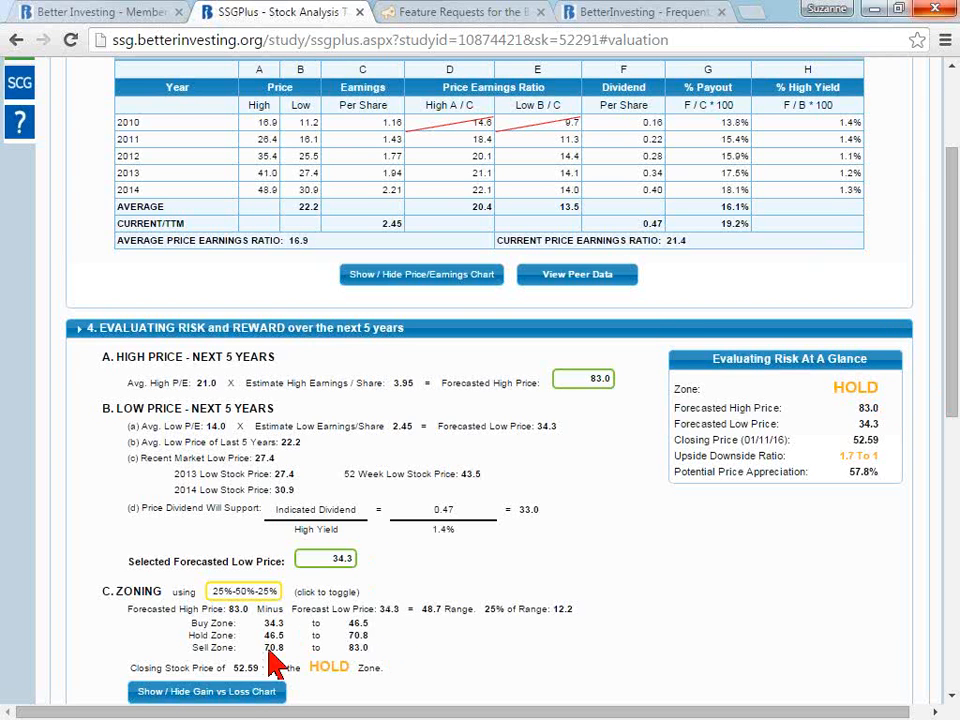
- Show the Potential Gain vs Loss chart under Zoning and examine the buy, hold and sell zones against the current price
click(256, 692)
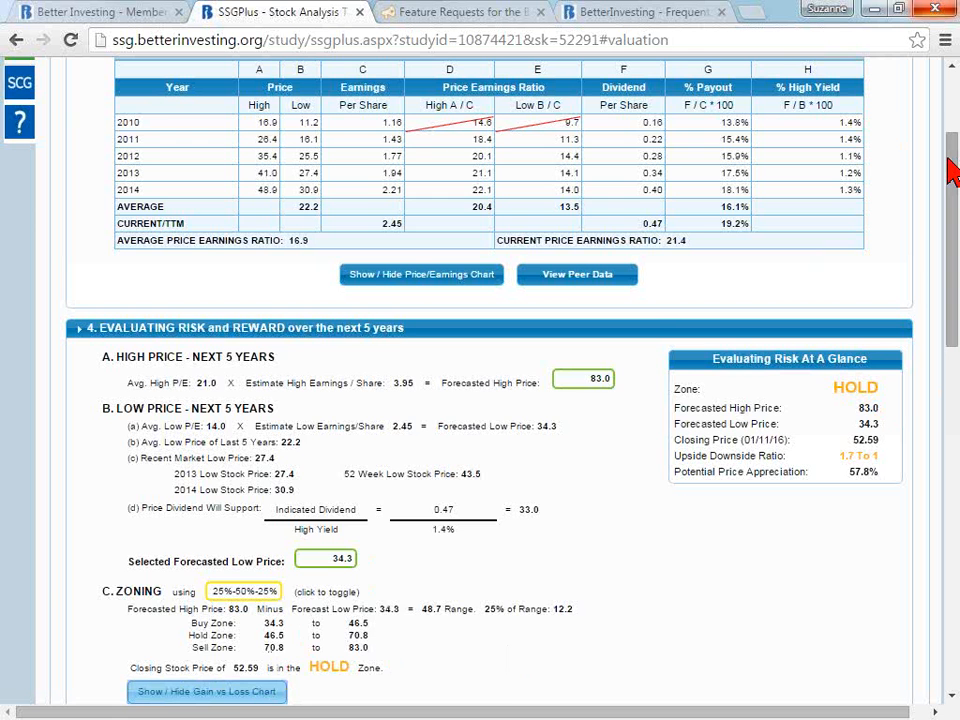
drag(948, 162, 952, 253)
click(198, 428)
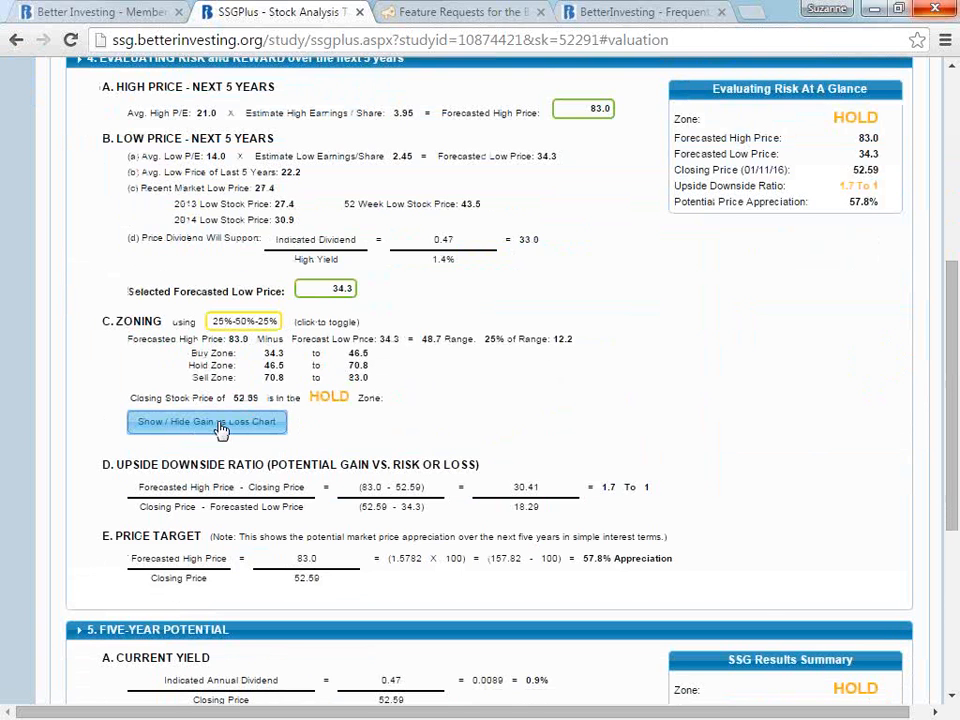
click(221, 426)
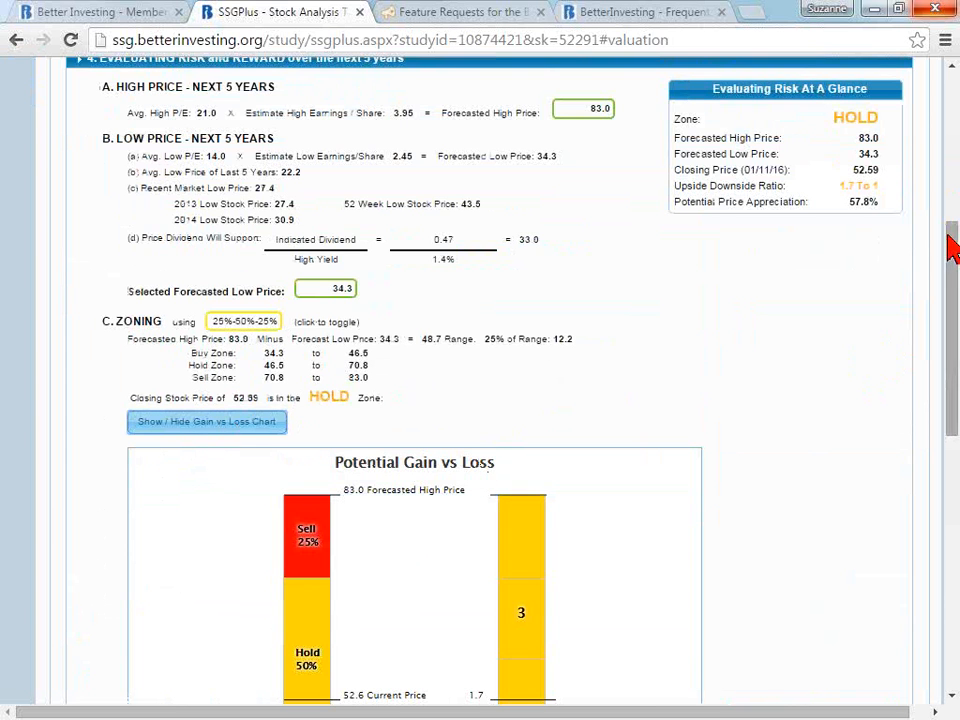
drag(955, 270, 955, 330)
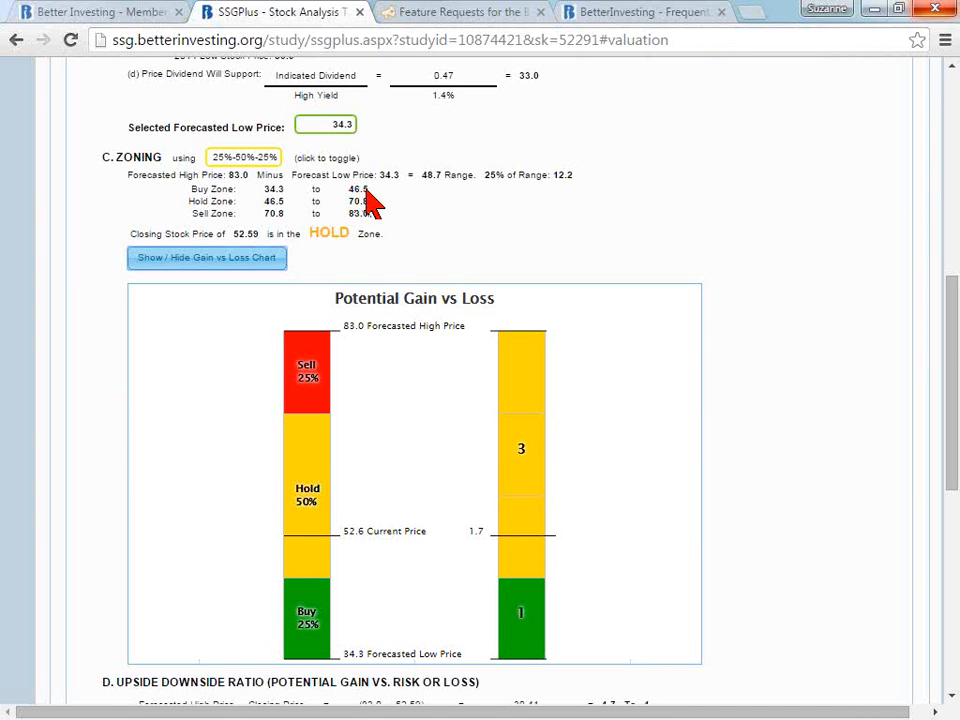
- Hide the Potential Gain vs Loss chart and check the upside downside ratio in the Evaluating Risk At A Glance summary
click(251, 256)
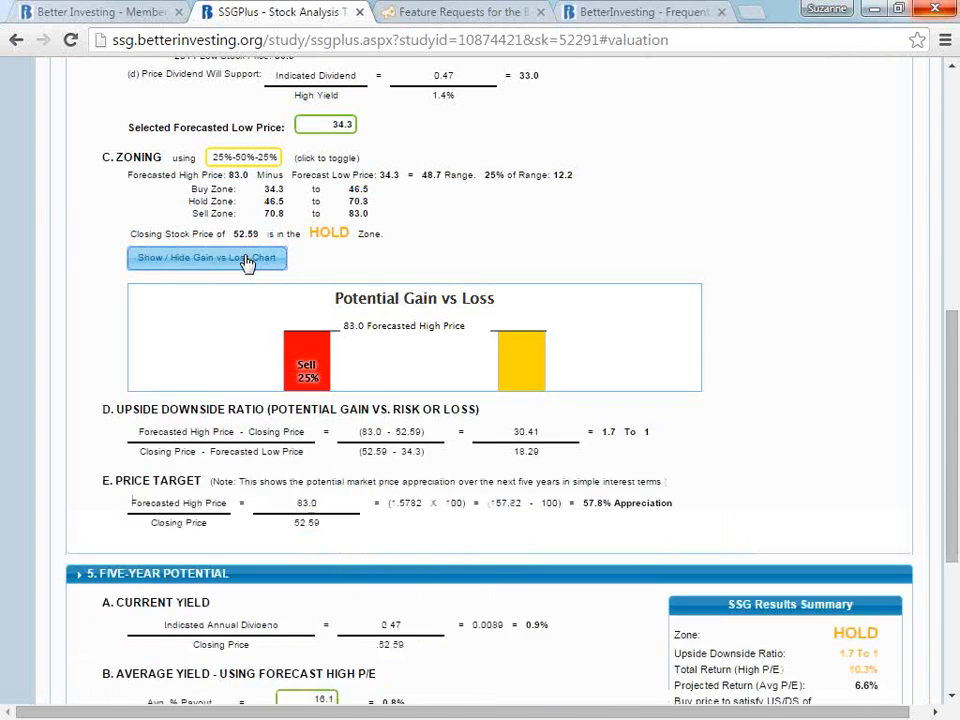
drag(955, 356, 952, 270)
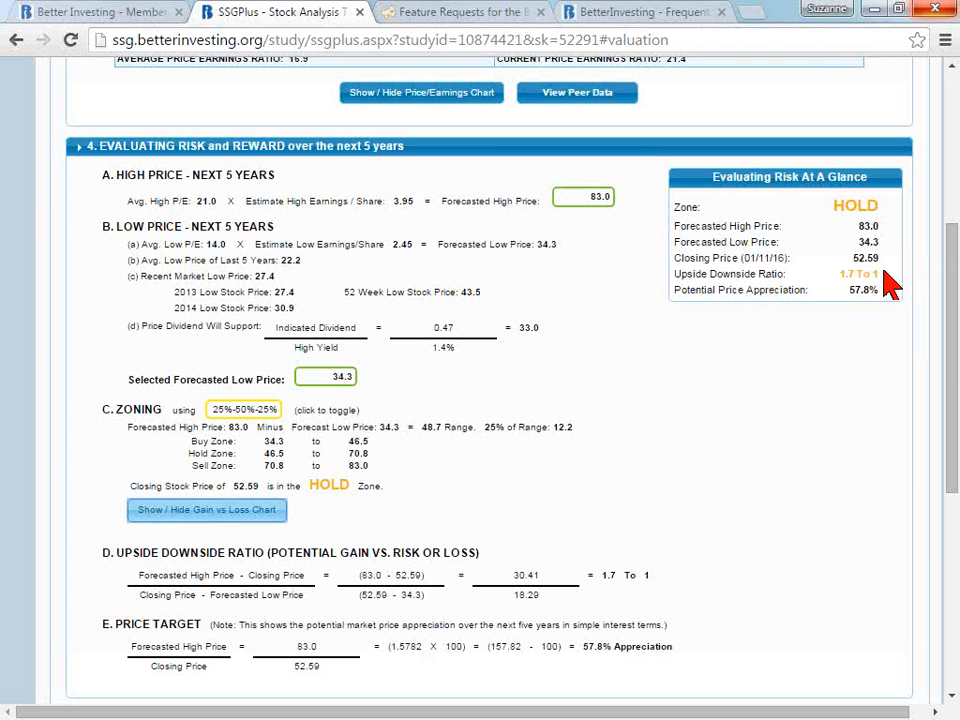
drag(884, 272, 845, 279)
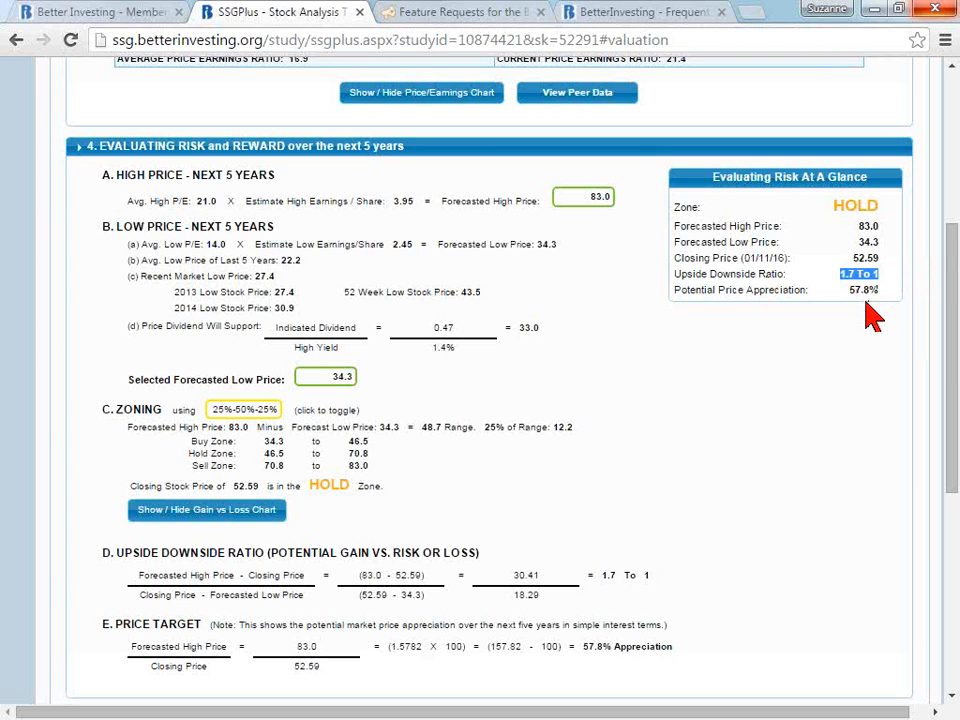
click(866, 314)
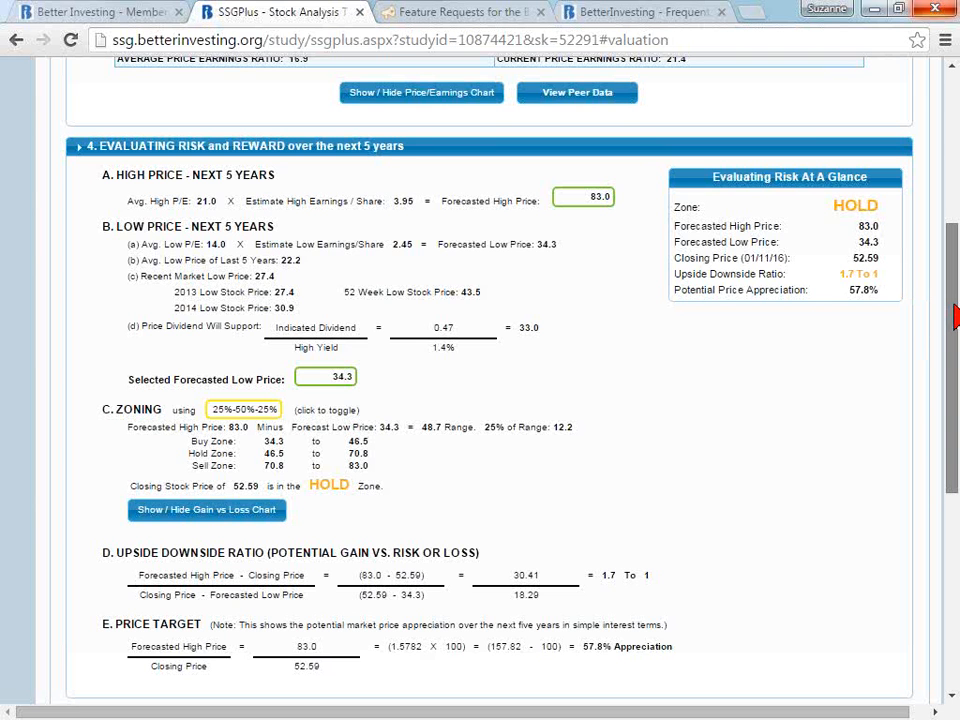
- Examine the Five-Year Potential section, highlighting the Total Return (High P/E) in the SSG Results Summary
drag(955, 316, 957, 524)
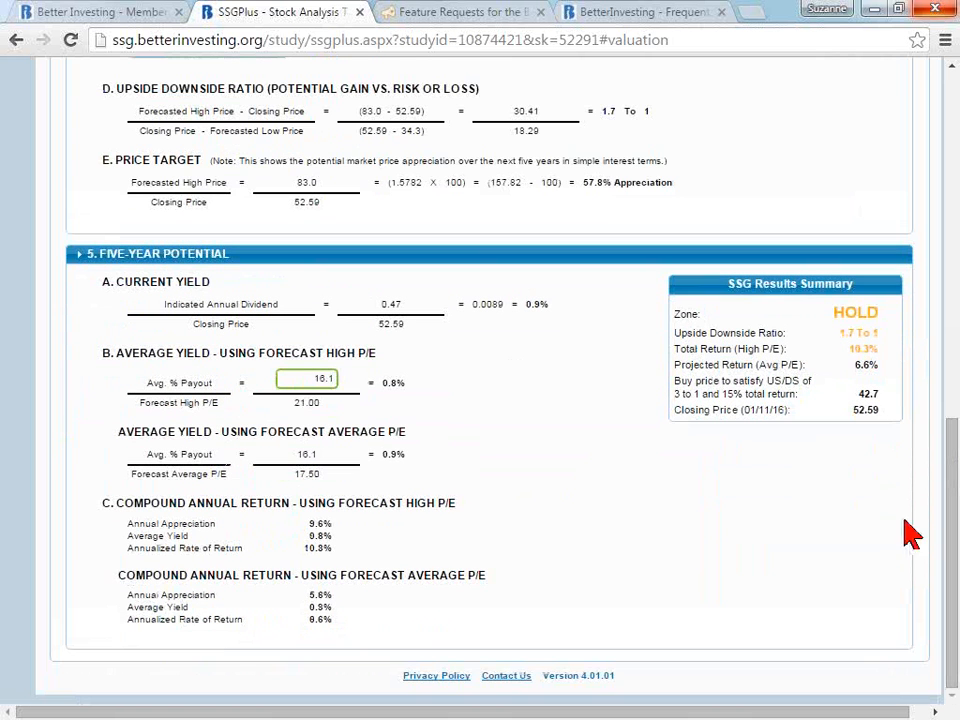
double_click(860, 348)
drag(872, 346, 877, 346)
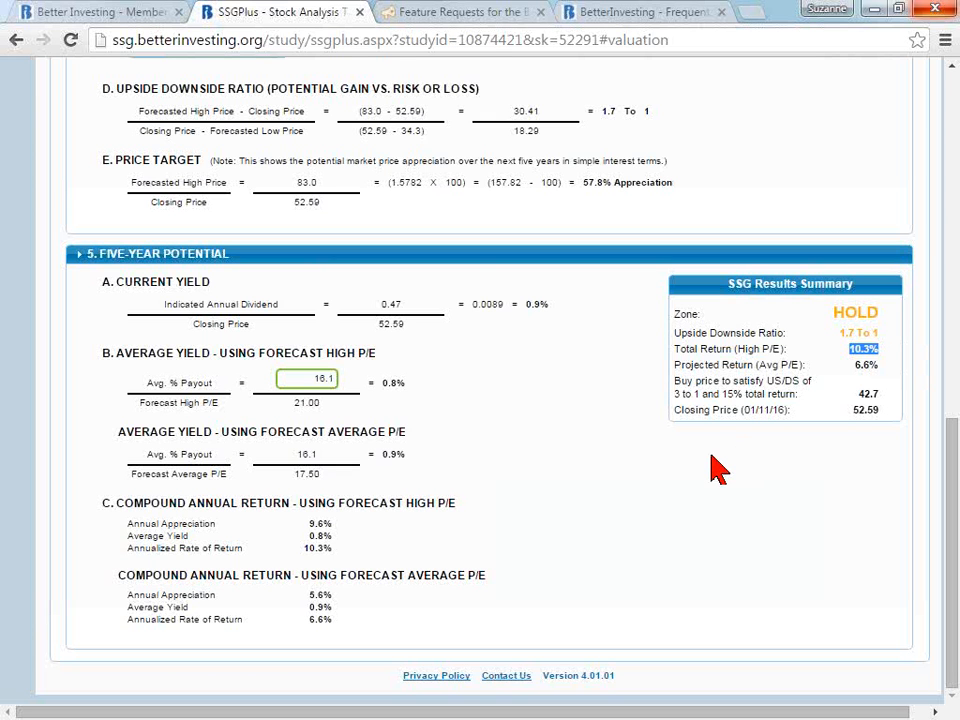
- Set the average payout forecast to 18%, update the study and check the Total Return (High P/E) in the results summary
click(306, 386)
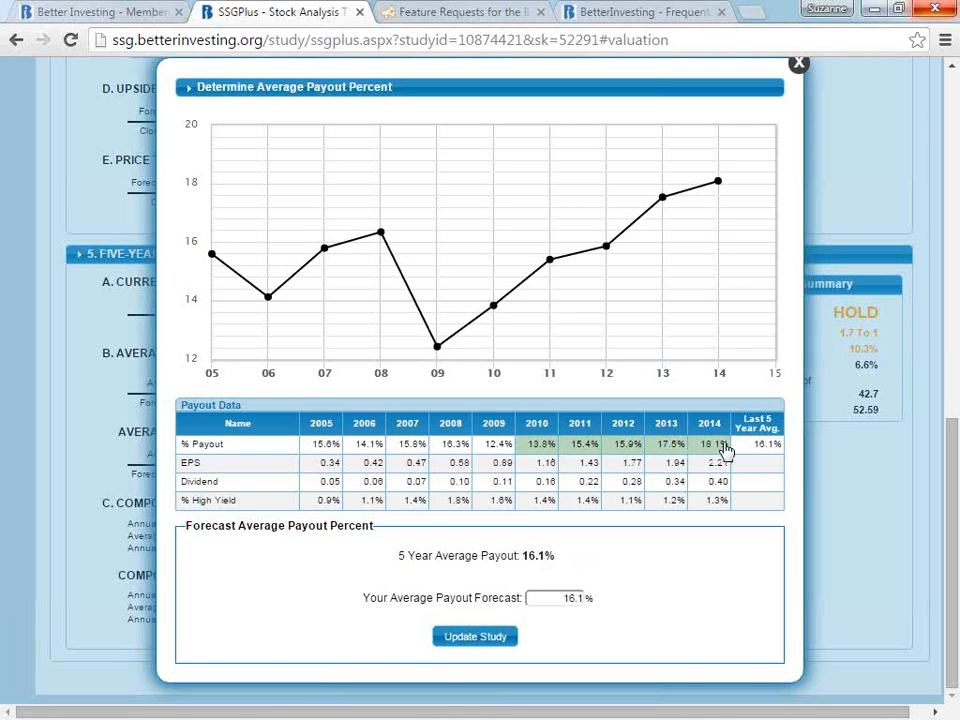
click(562, 598)
drag(562, 598, 606, 606)
text(18)
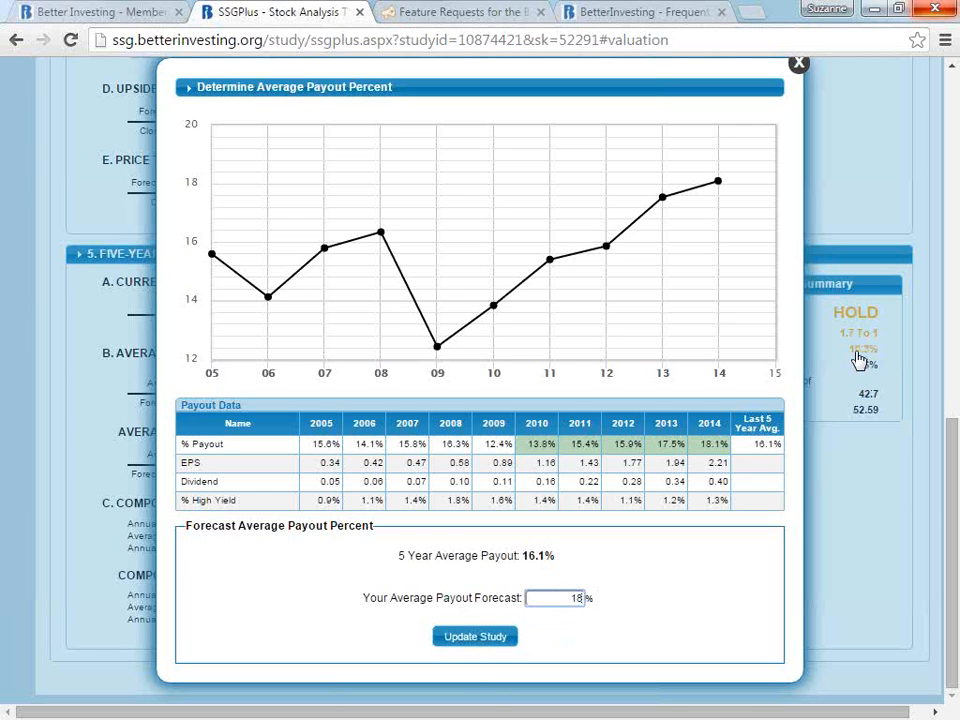
click(505, 640)
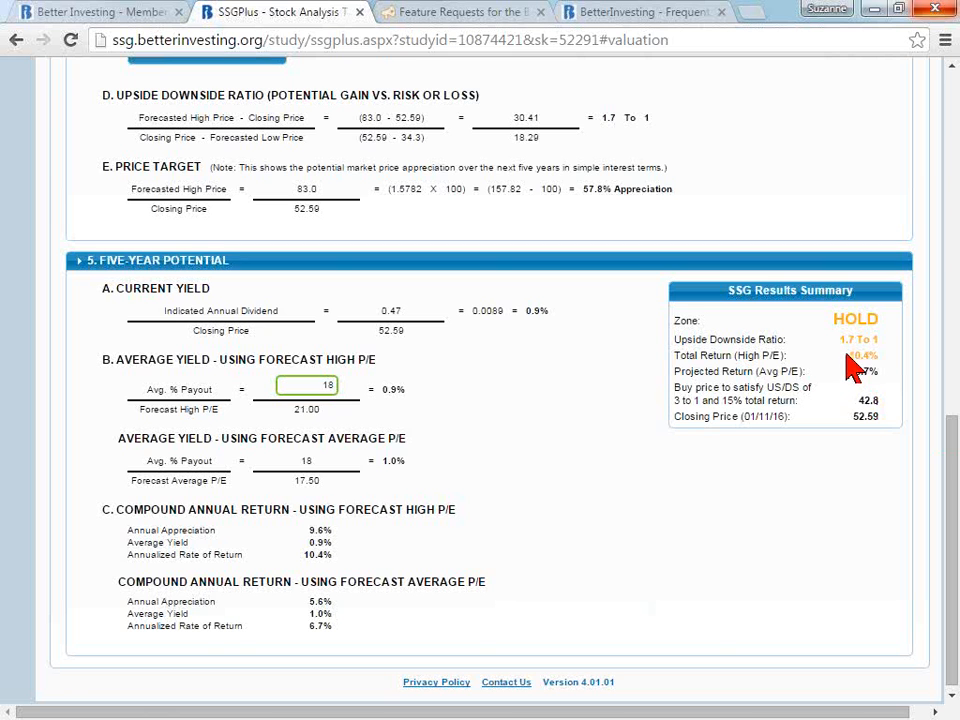
drag(846, 354, 876, 357)
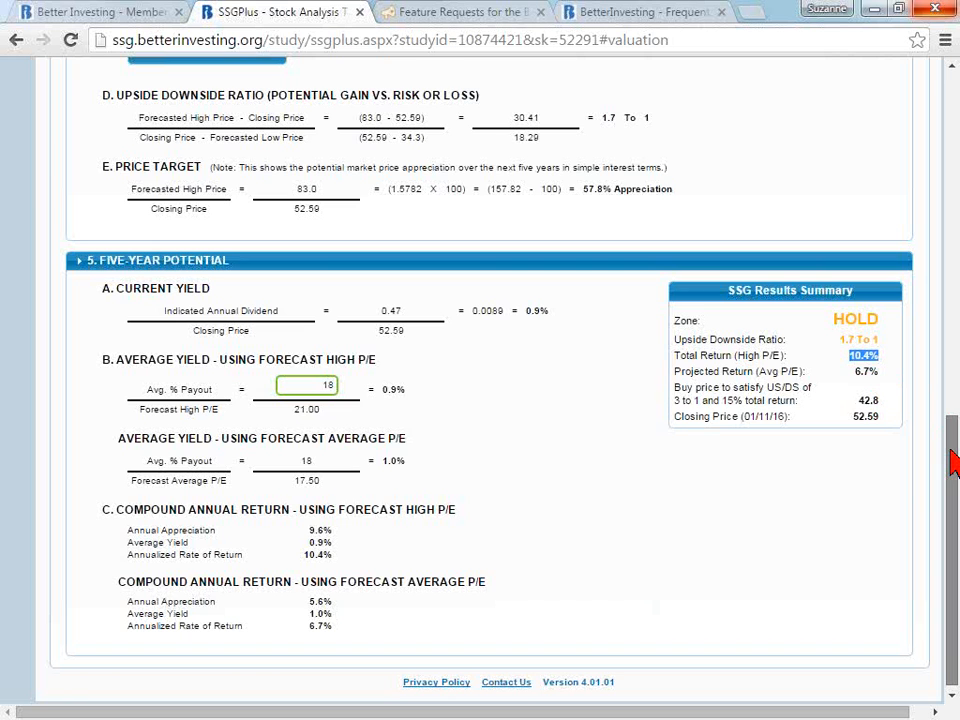
- Save the study to My Studies under the name "ROST webinar 1/12/16"
drag(951, 450, 955, 114)
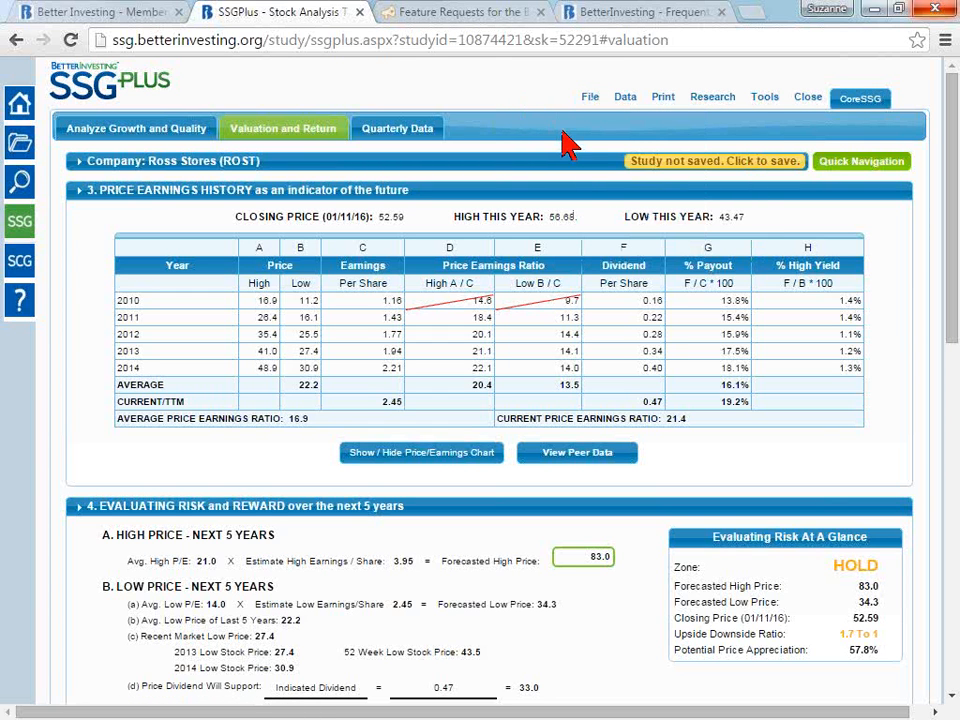
mouse_move(581, 170)
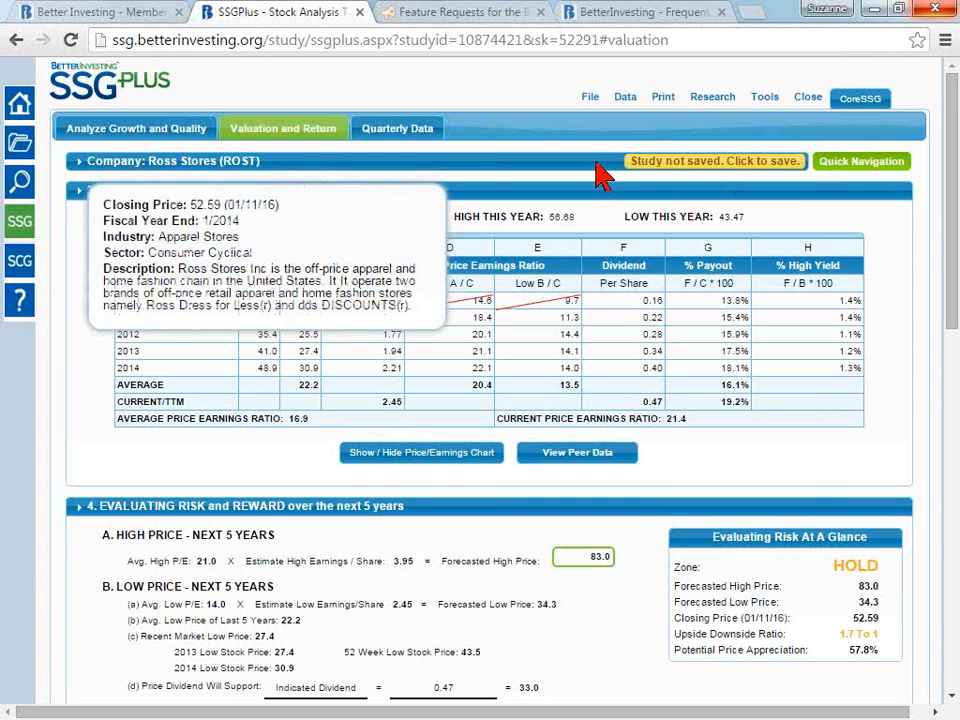
click(704, 171)
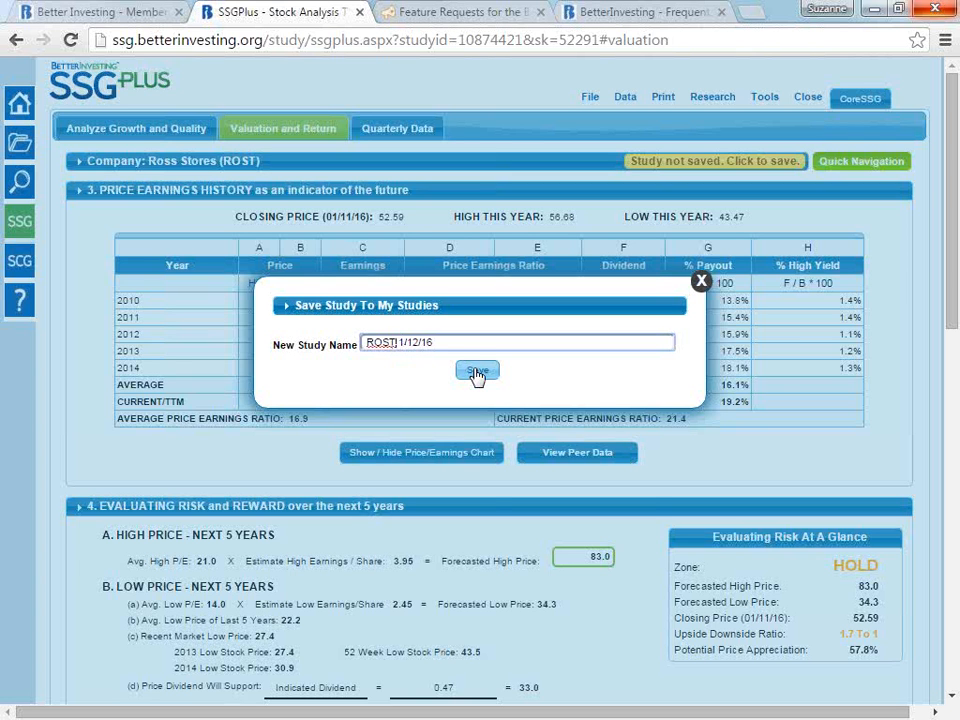
text(webinar)
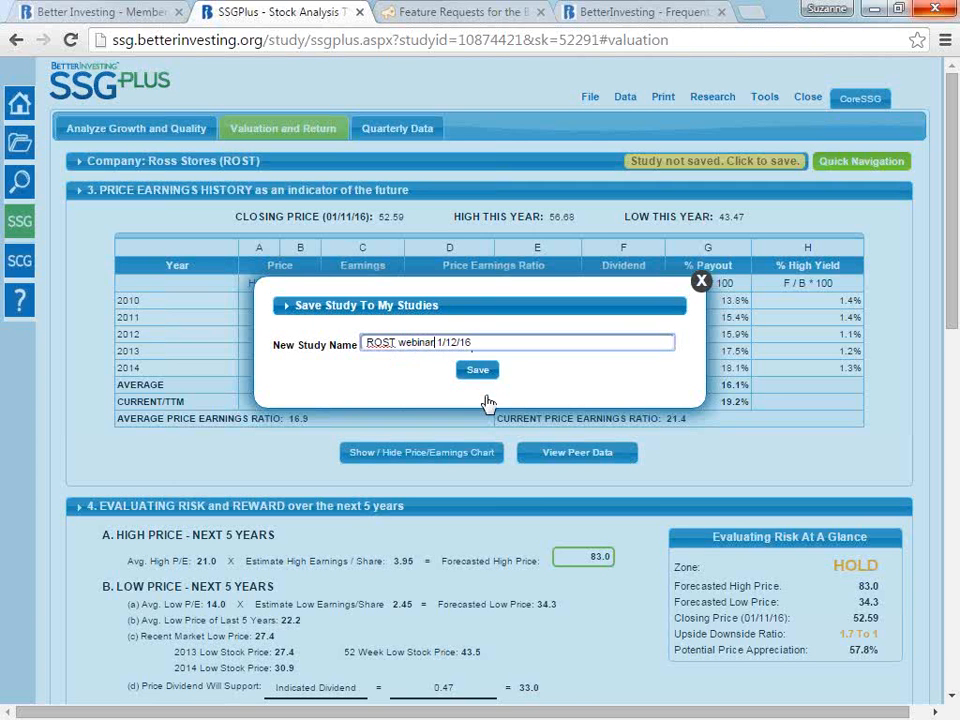
click(477, 372)
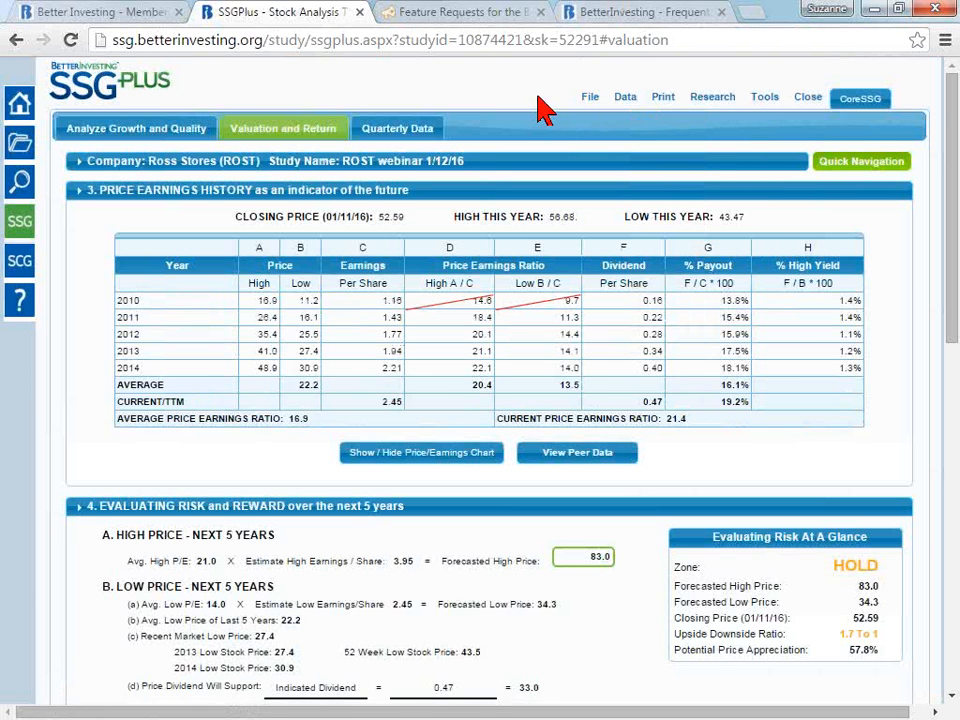
- View the Copy Study dialog for the saved study and close it without making a copy
mouse_move(580, 101)
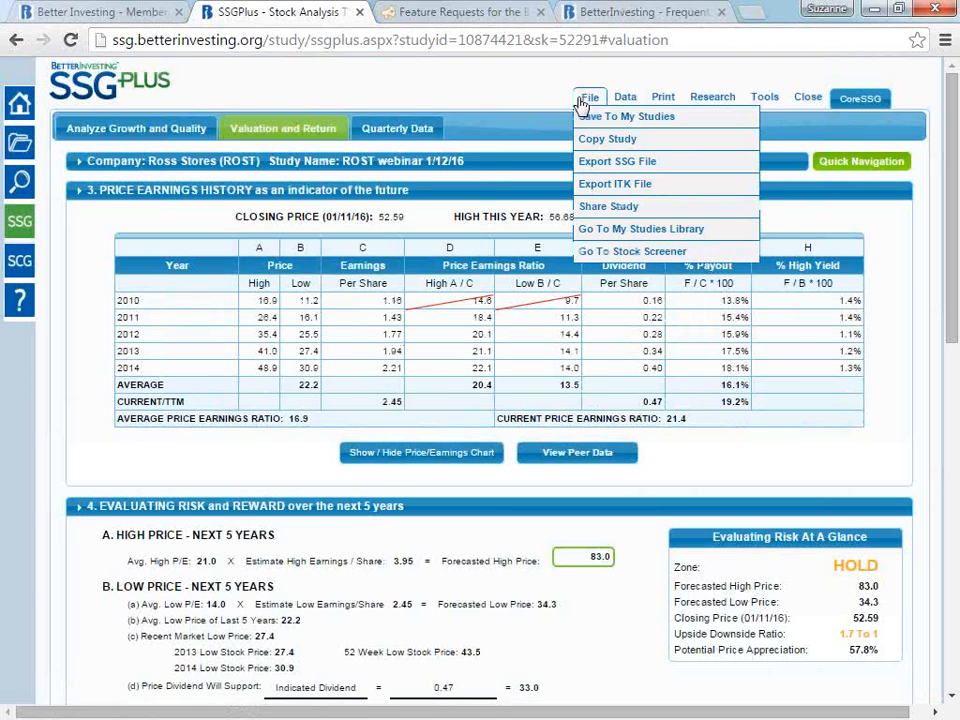
click(650, 147)
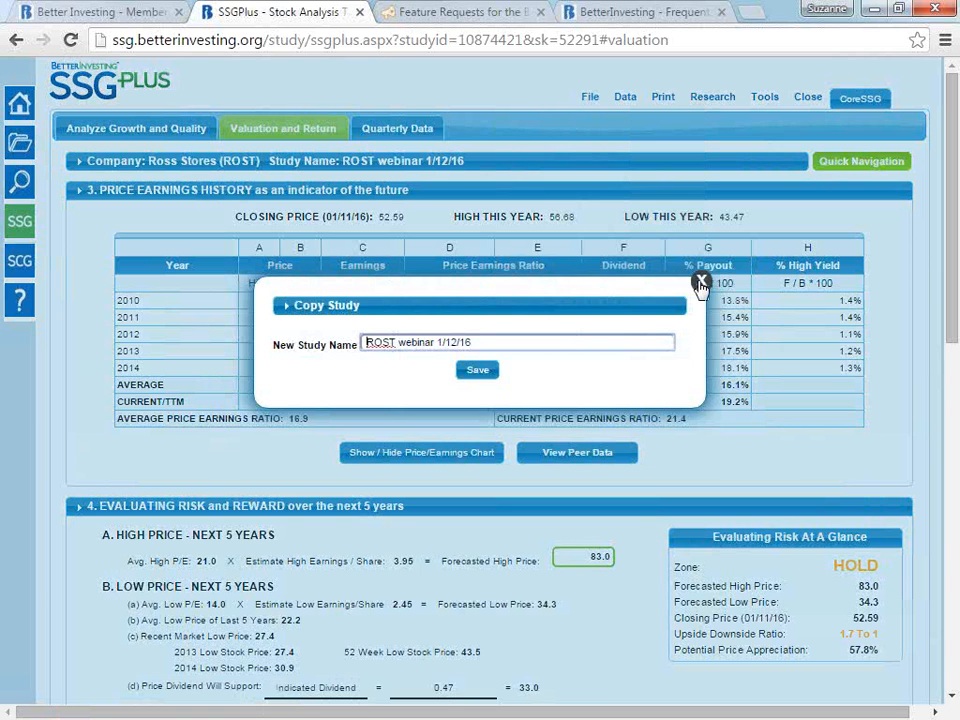
click(702, 284)
- Start sharing the study with the online copy, .SSG data file and .ITK data file selected, plus a copy of the message to yourself
click(590, 97)
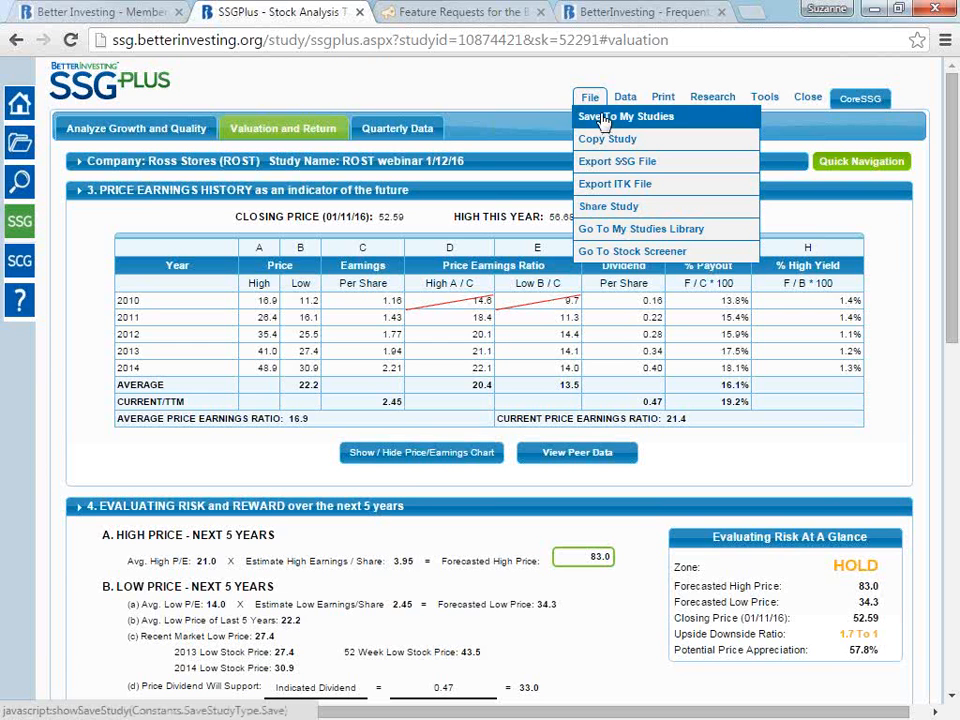
click(622, 212)
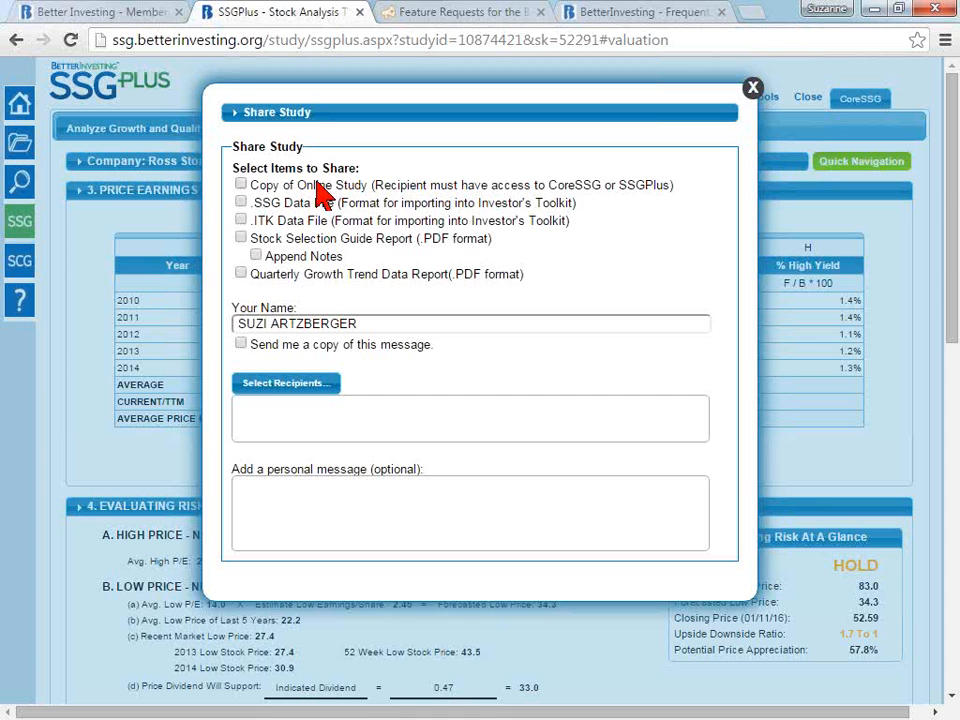
click(240, 185)
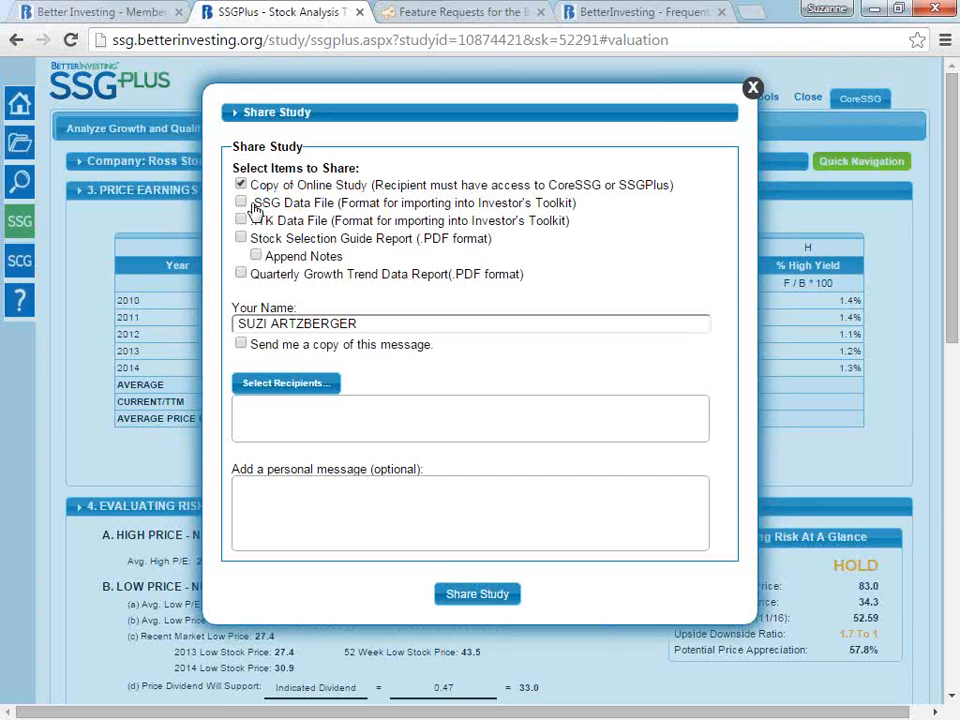
click(242, 201)
click(241, 219)
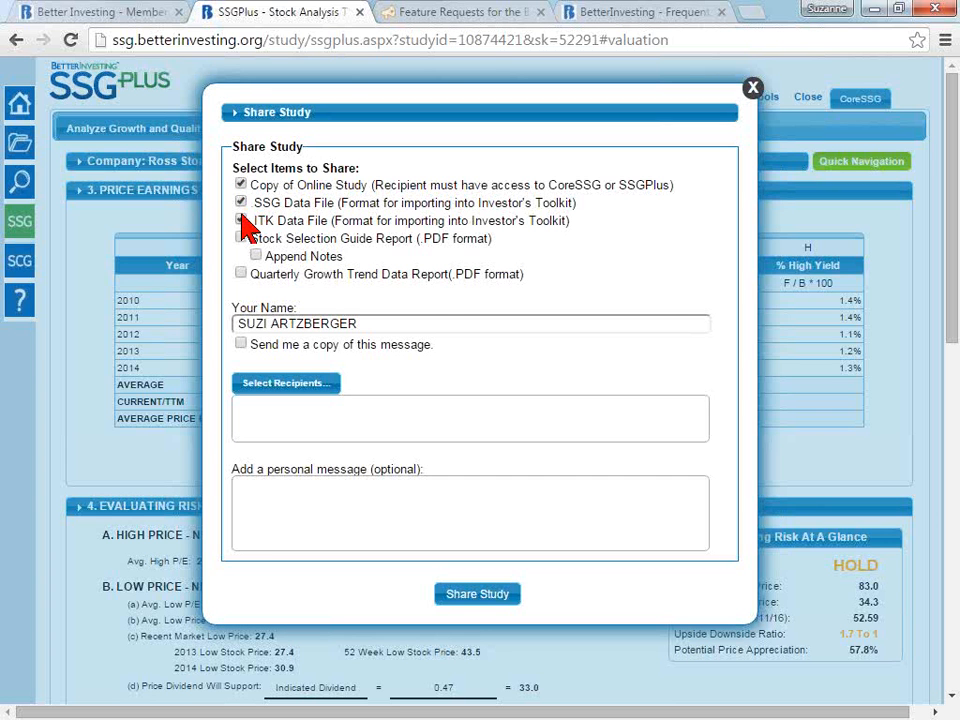
click(240, 239)
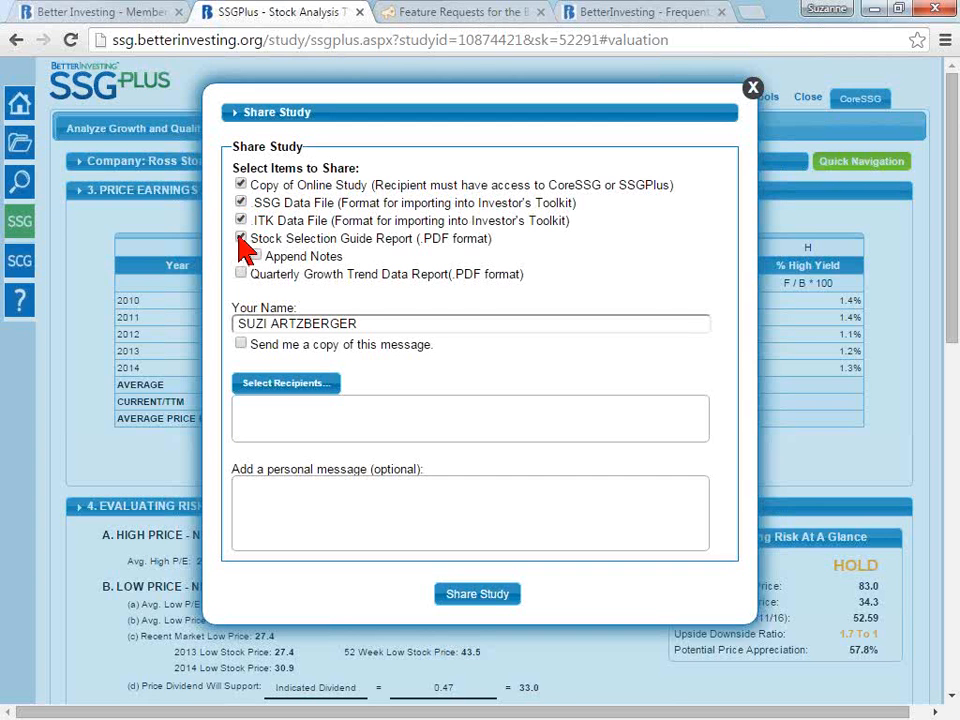
click(240, 239)
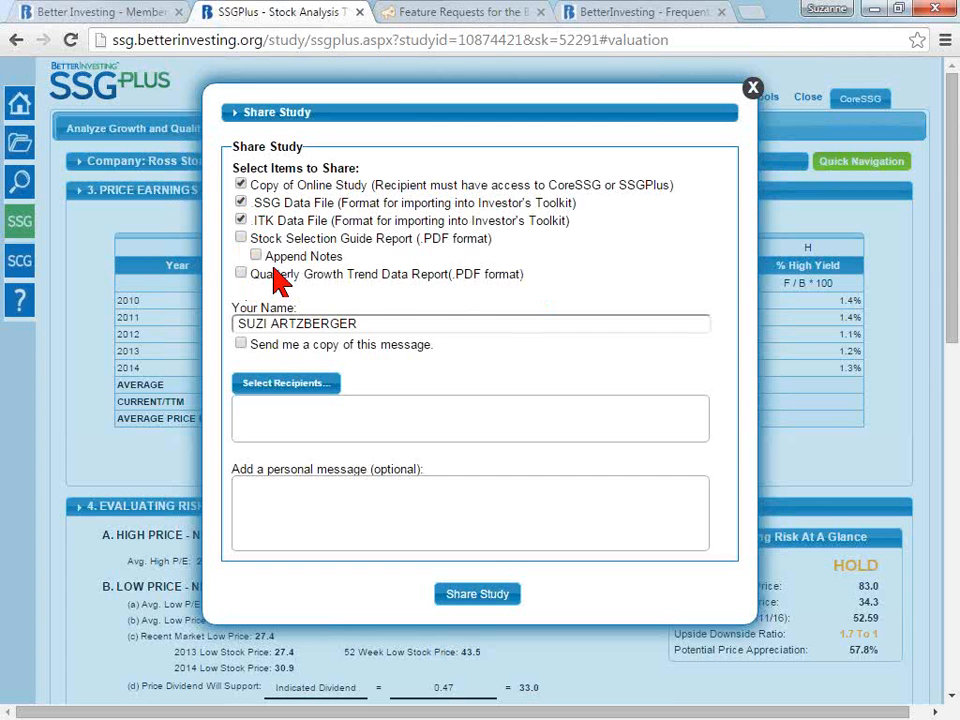
click(240, 220)
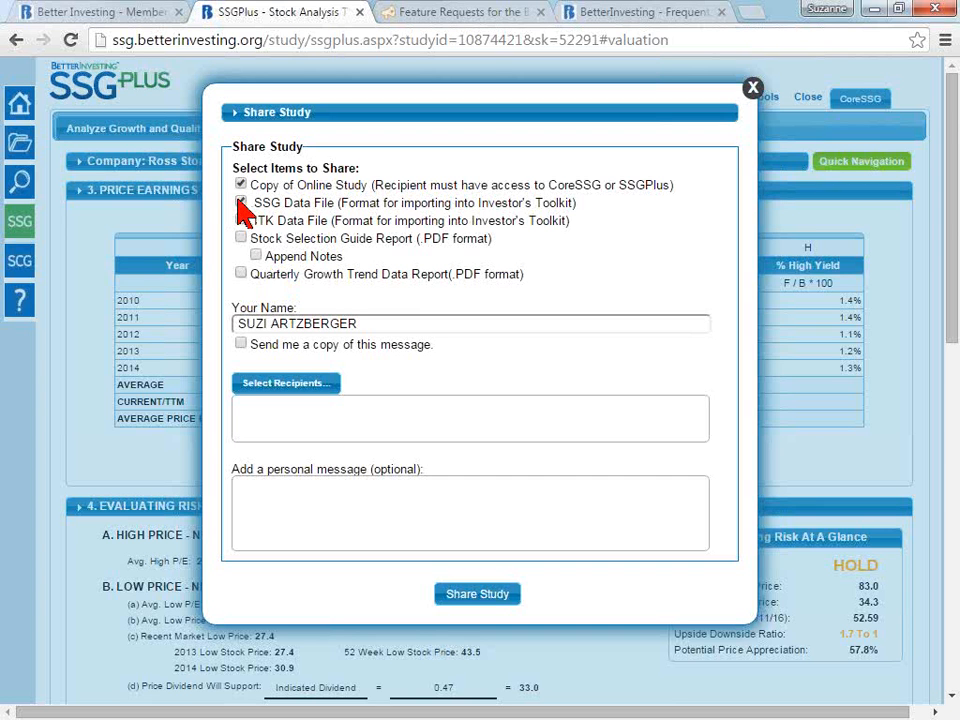
click(240, 220)
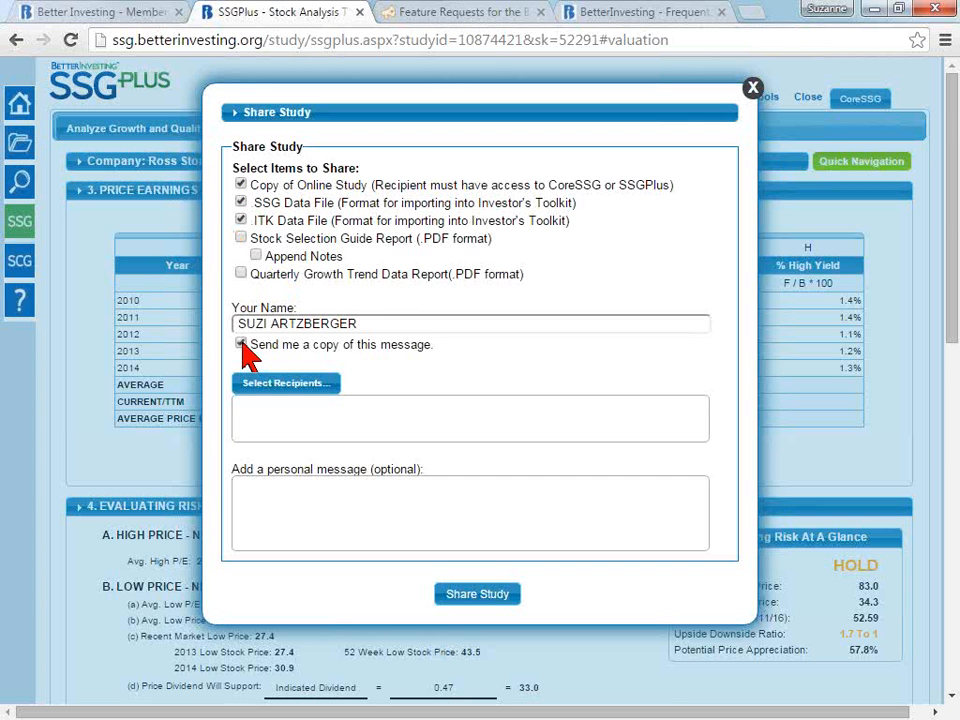
click(242, 345)
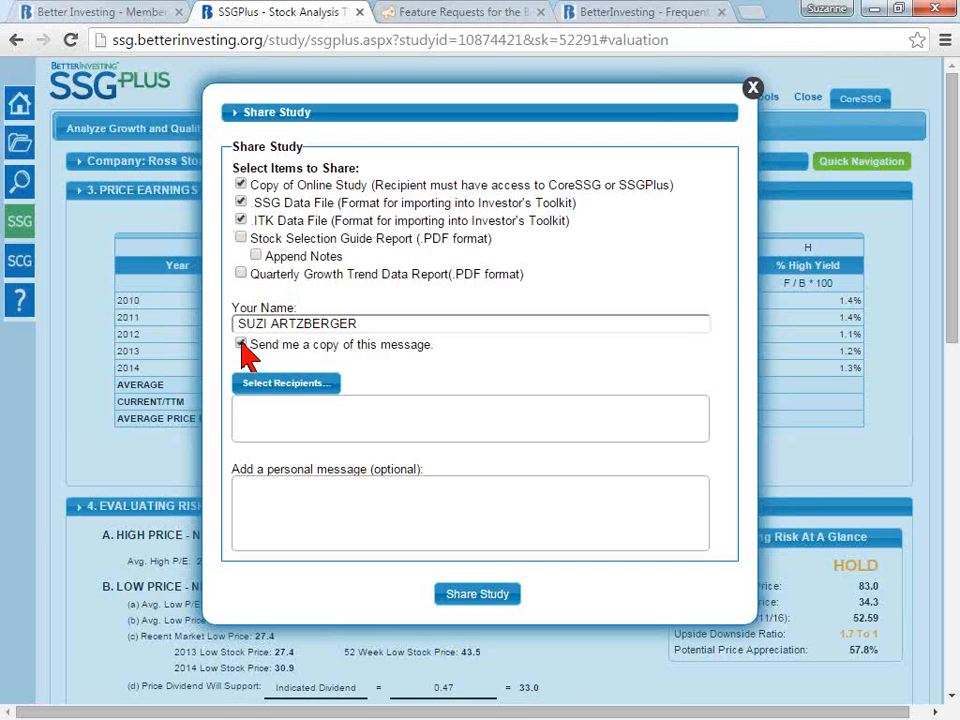
- Select one colleague from the contacts list as the recipient of the shared study
click(271, 392)
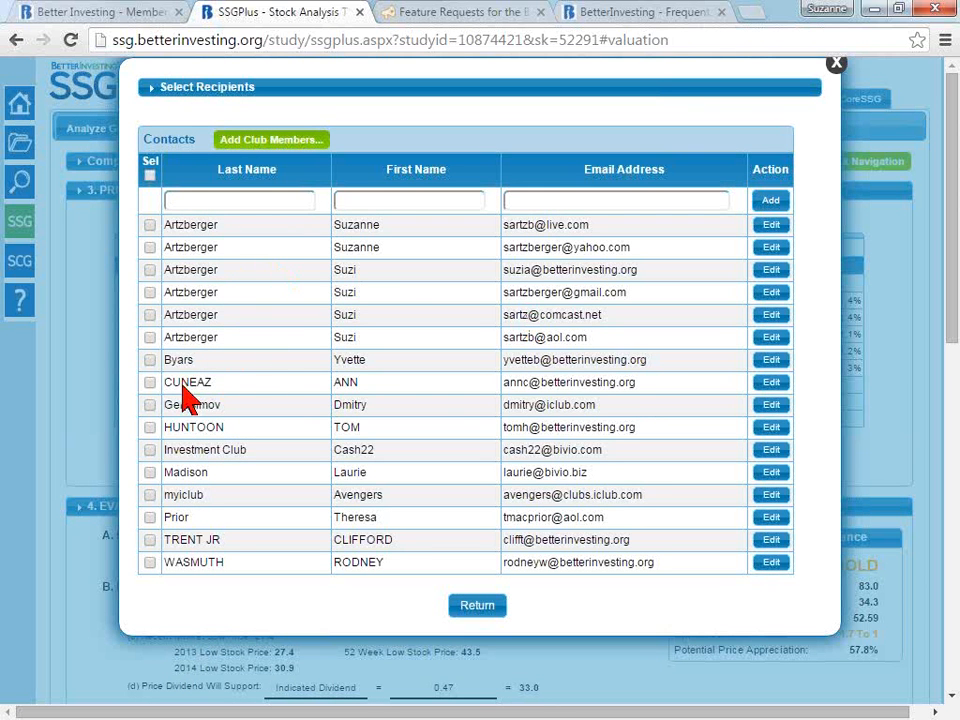
click(150, 382)
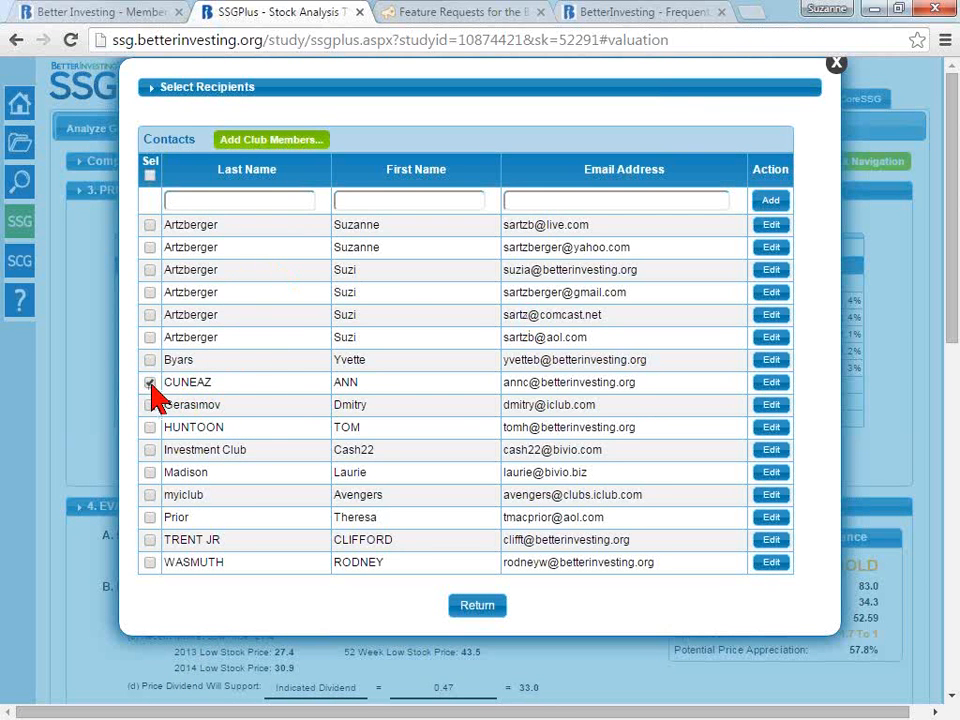
click(476, 607)
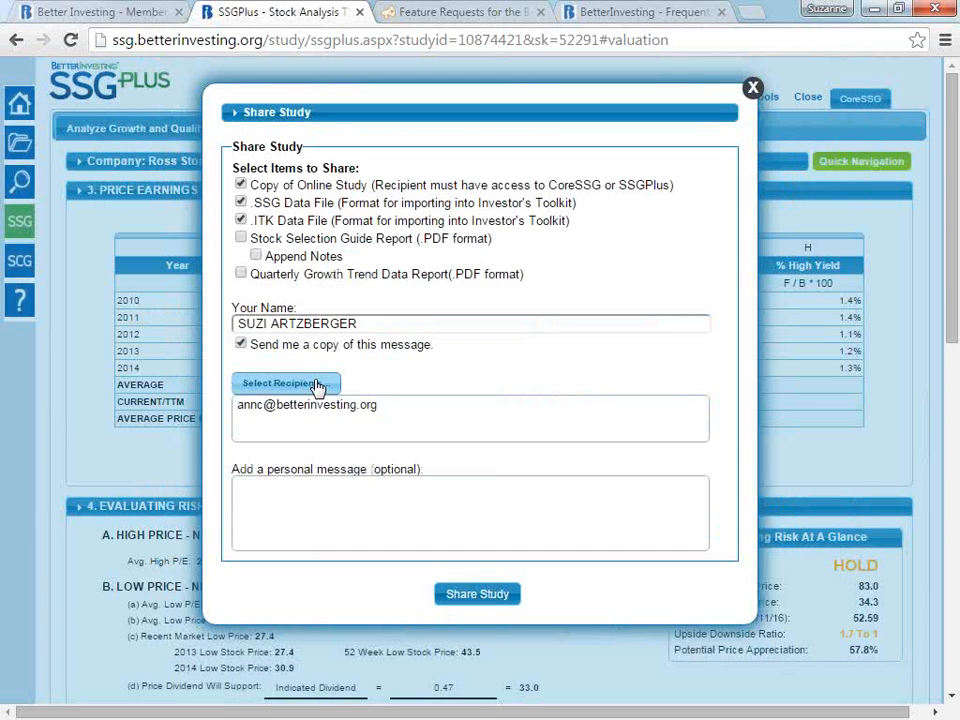
- Add the first listed club member to the contacts and return to the share form with the chosen recipient
click(318, 388)
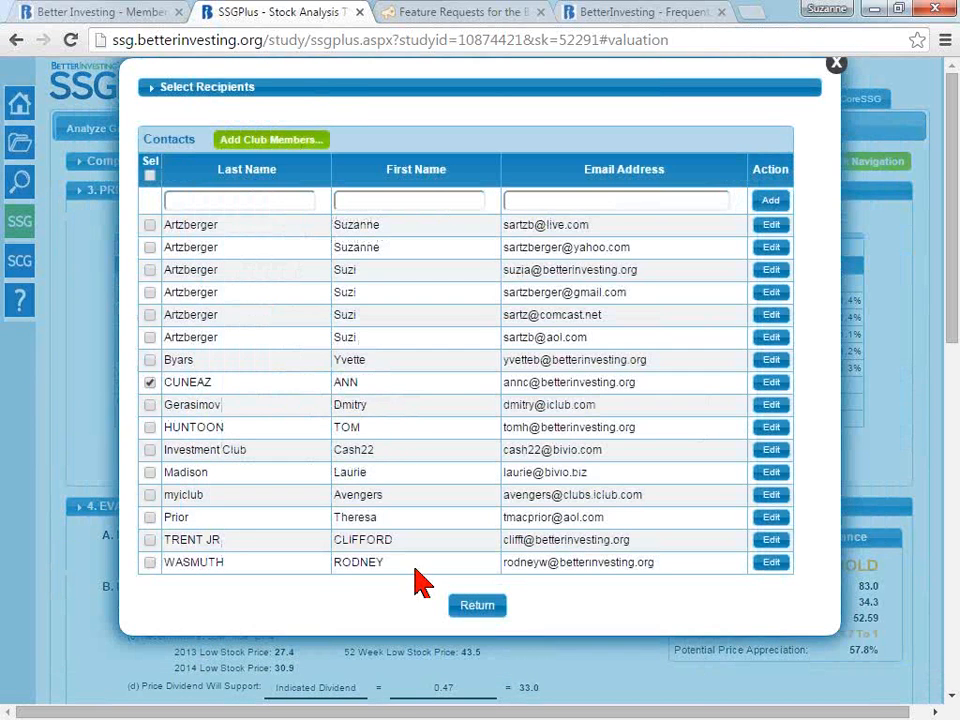
click(281, 146)
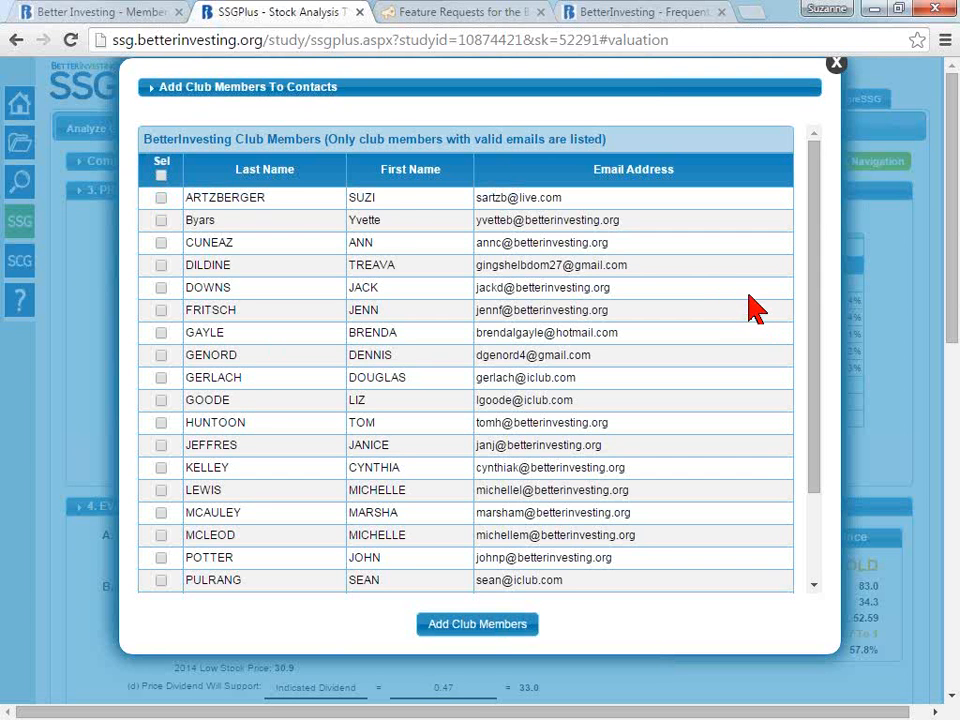
click(161, 197)
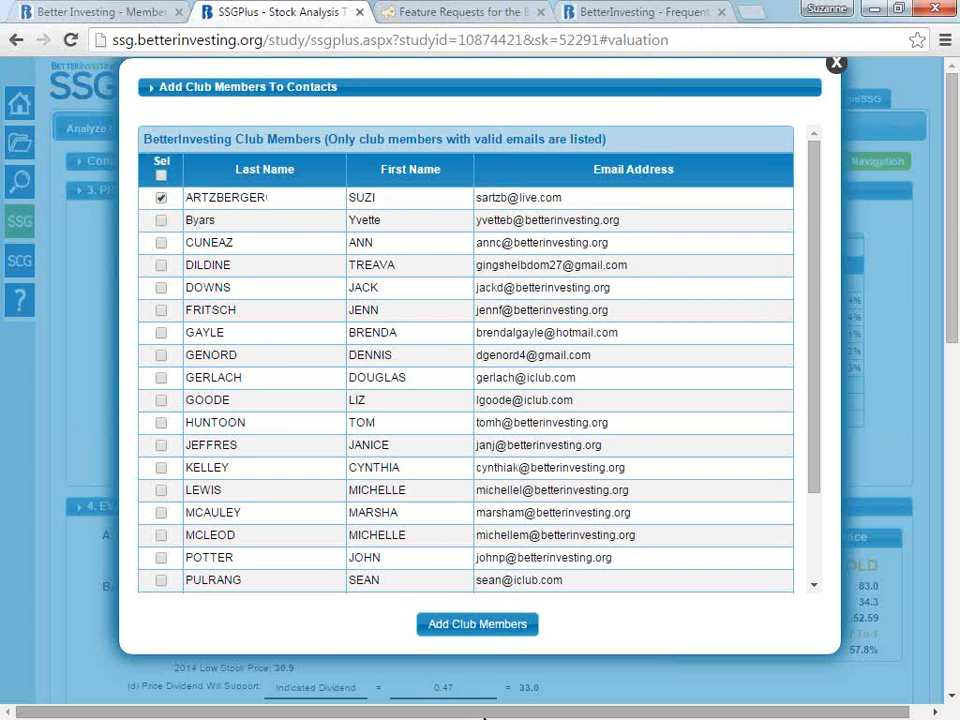
click(455, 624)
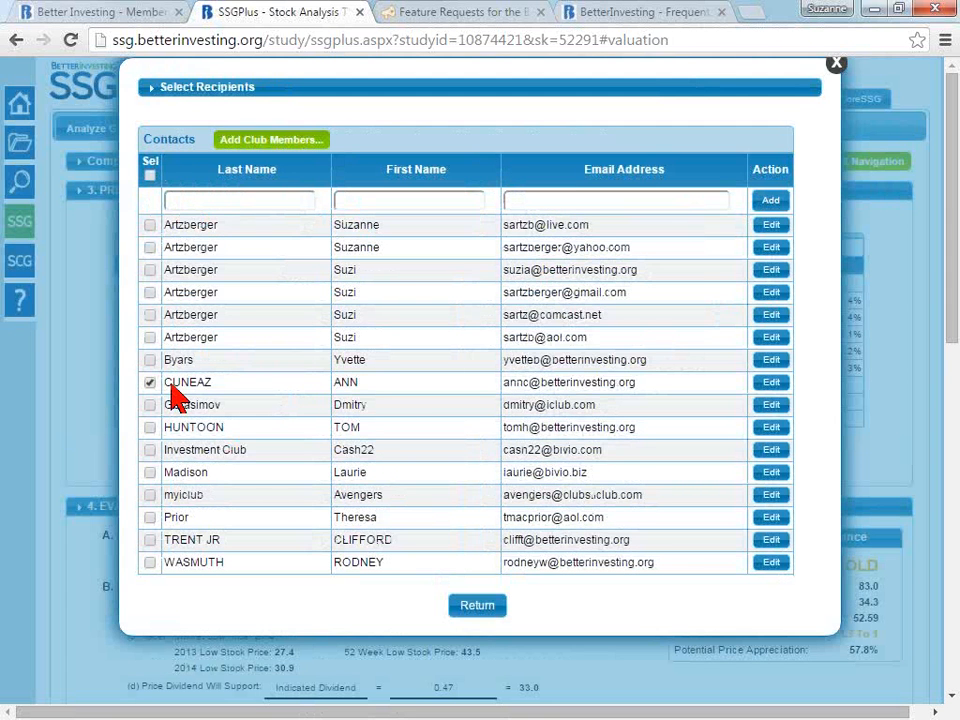
click(490, 611)
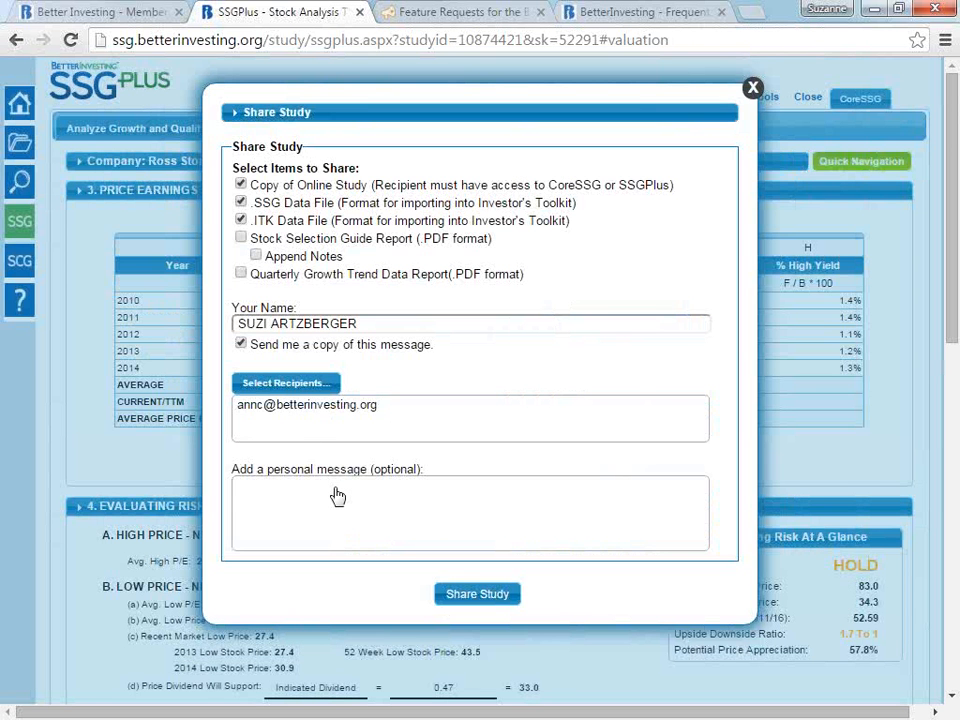
- Add the personal message "my SSG from the webinar" and share the study with the chosen recipient
click(338, 496)
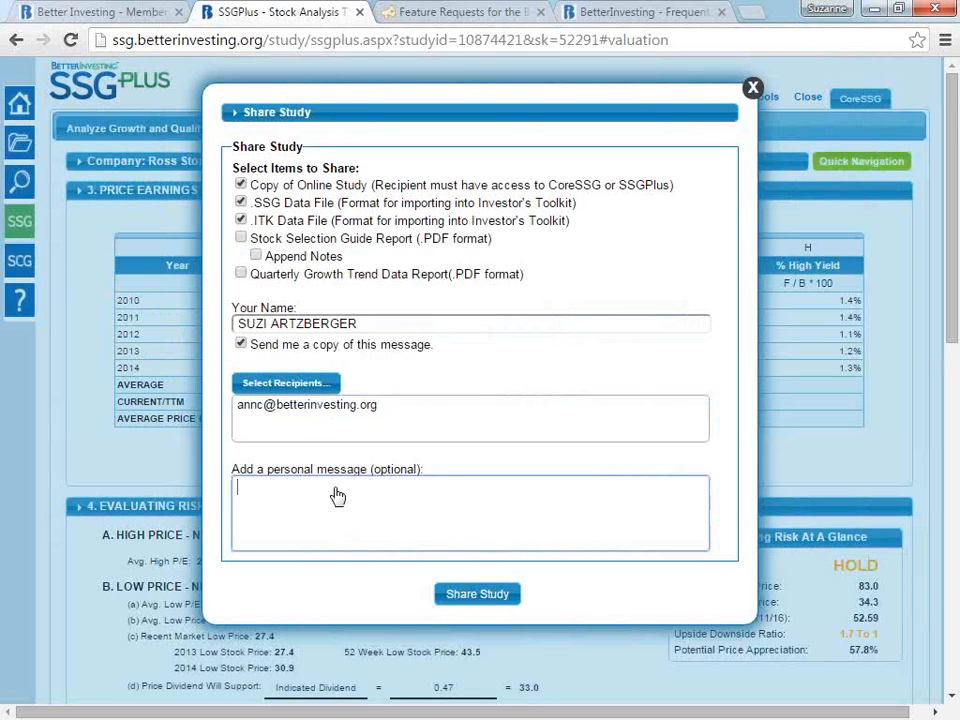
text(my SSG from the wb)
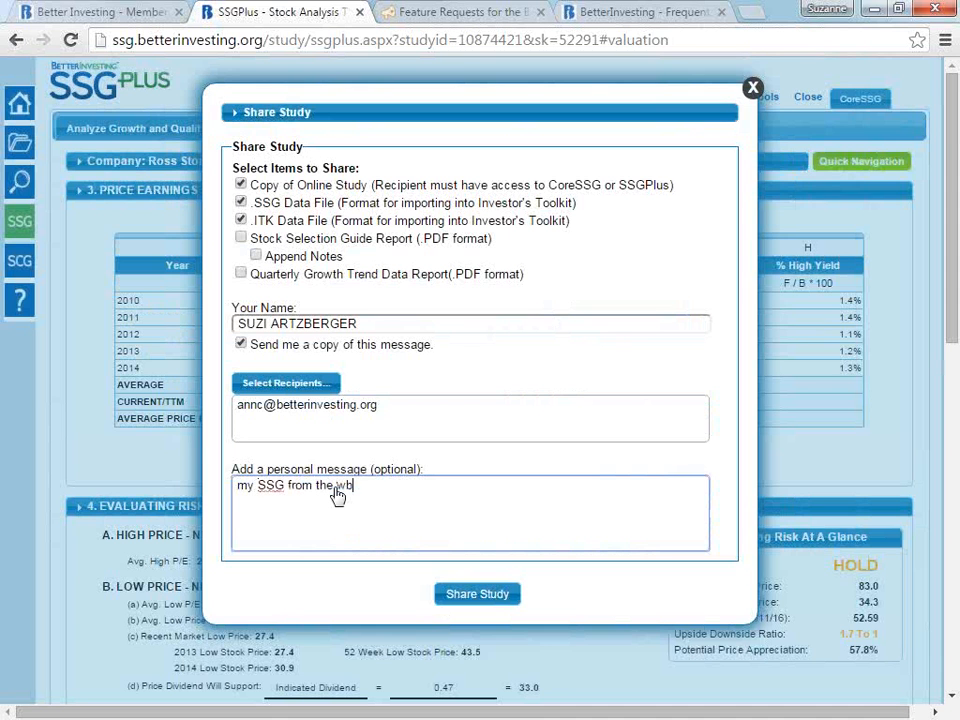
key(BackSpace)
text(ebinar)
click(494, 598)
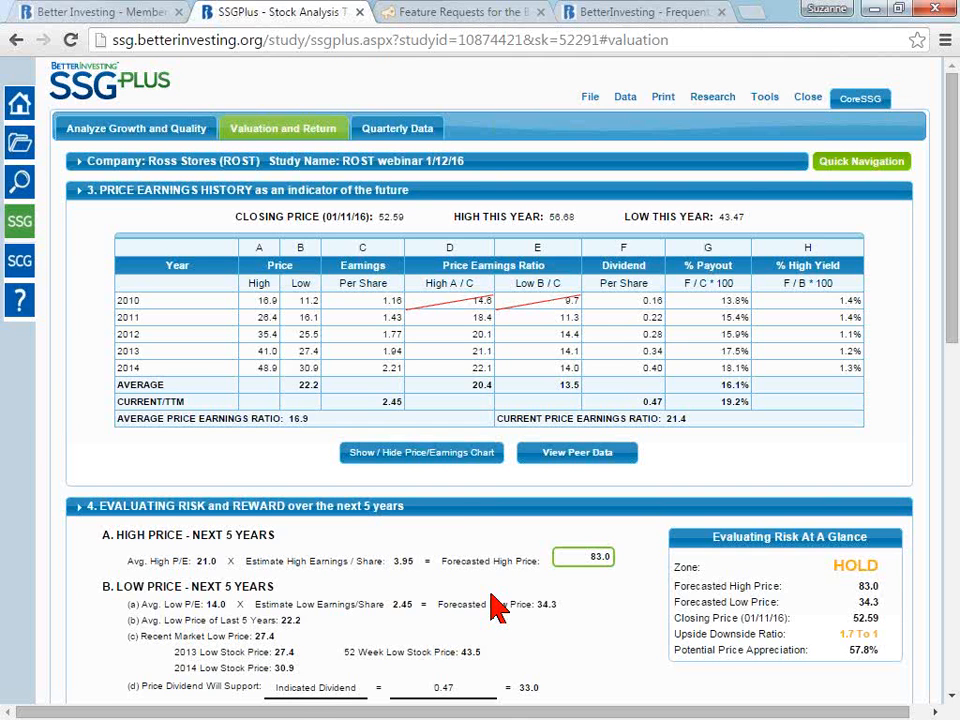
- Review the Company Basic Data of the Ross Stores study and close it without making changes
click(589, 97)
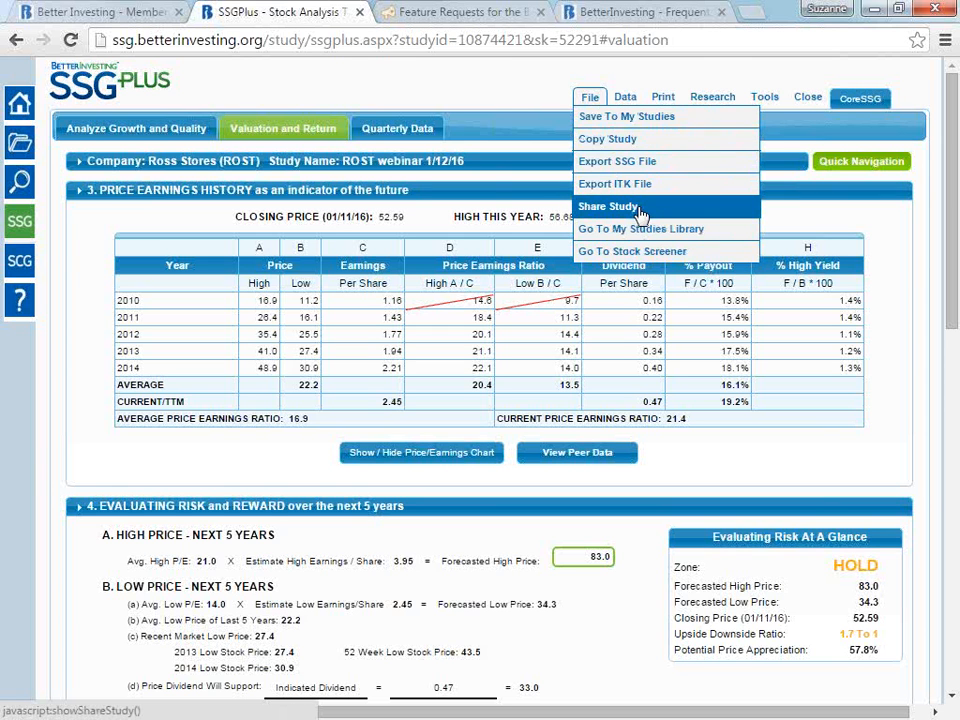
mouse_move(626, 96)
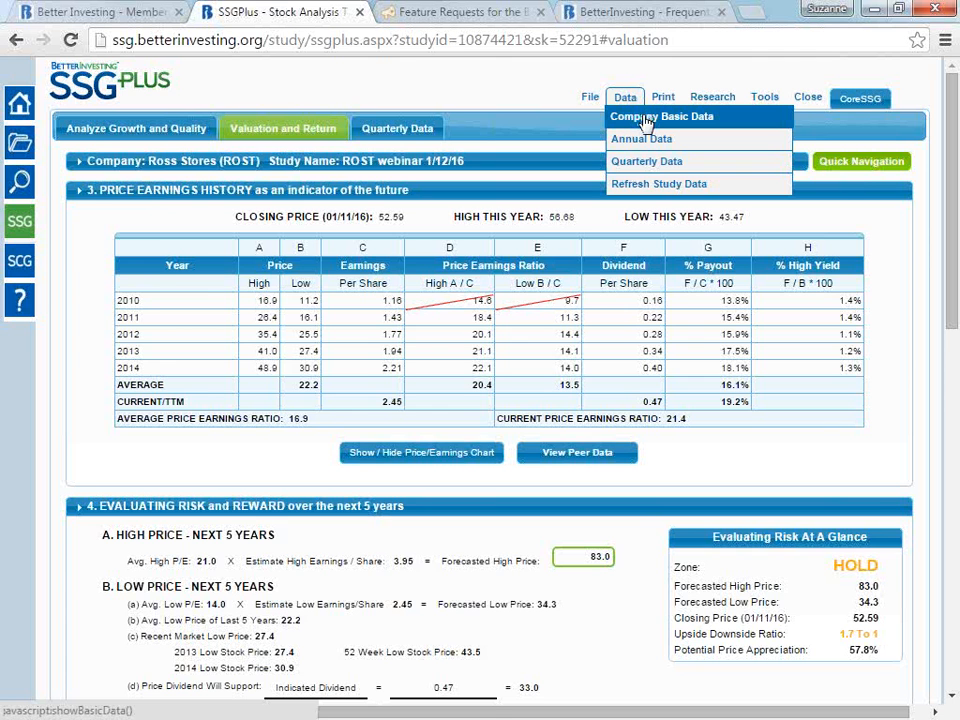
click(645, 117)
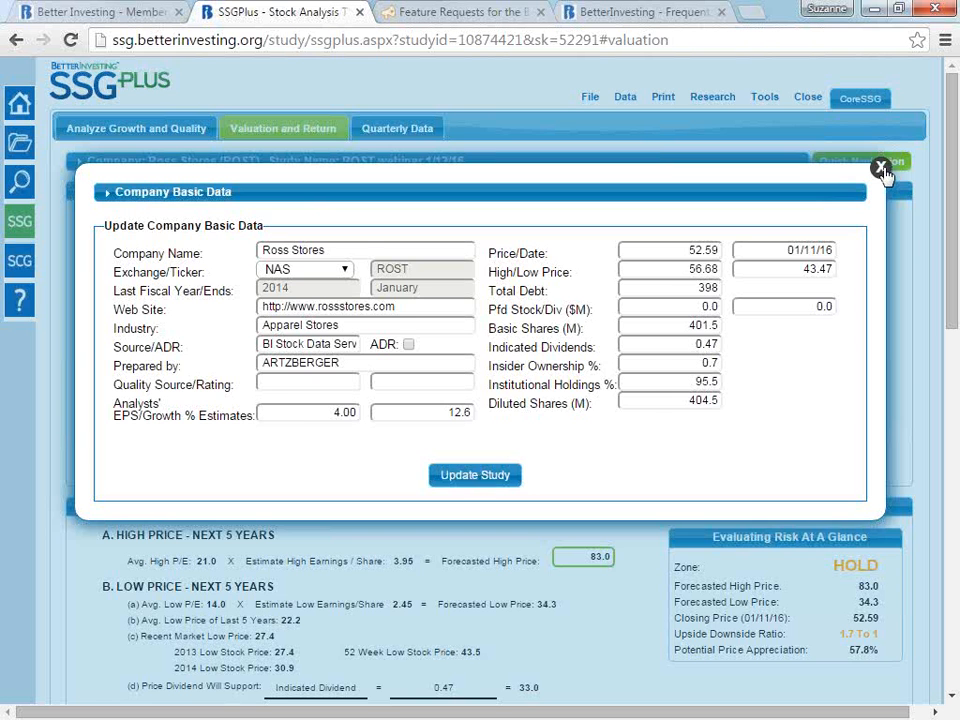
click(881, 168)
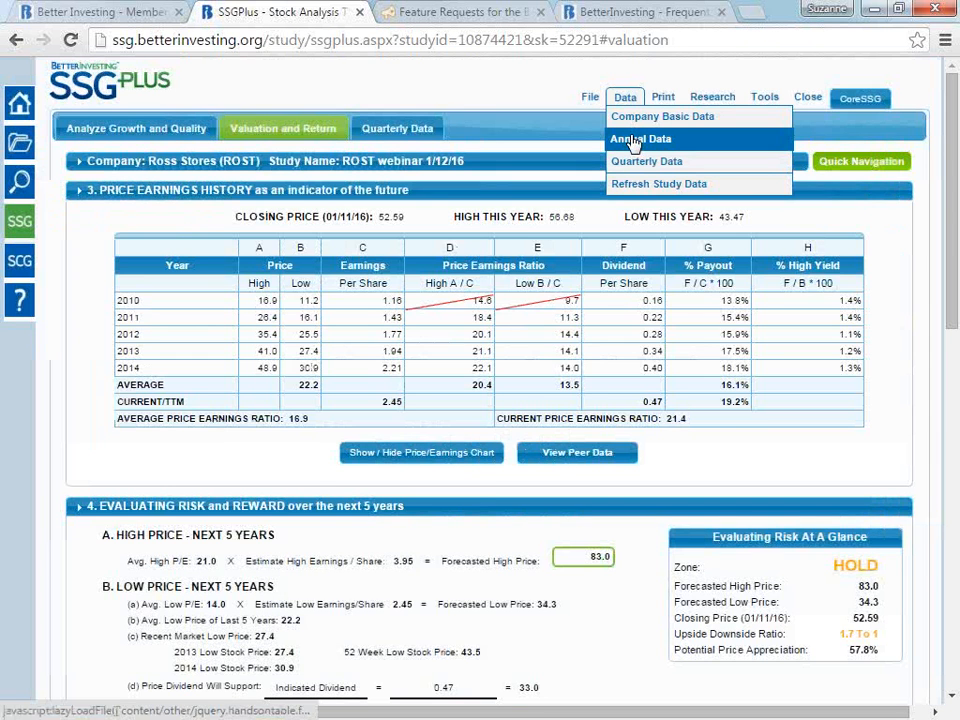
- Start a new 2015 row in the study's Annual Data with high price 50, low price 31 and EPS 2.45
click(633, 141)
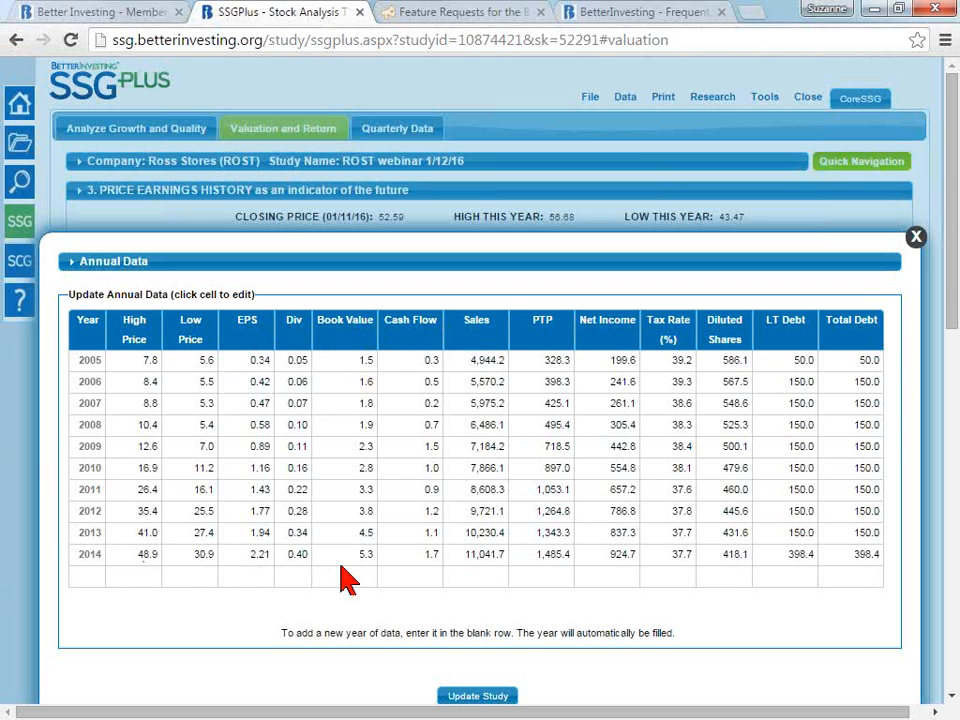
click(139, 578)
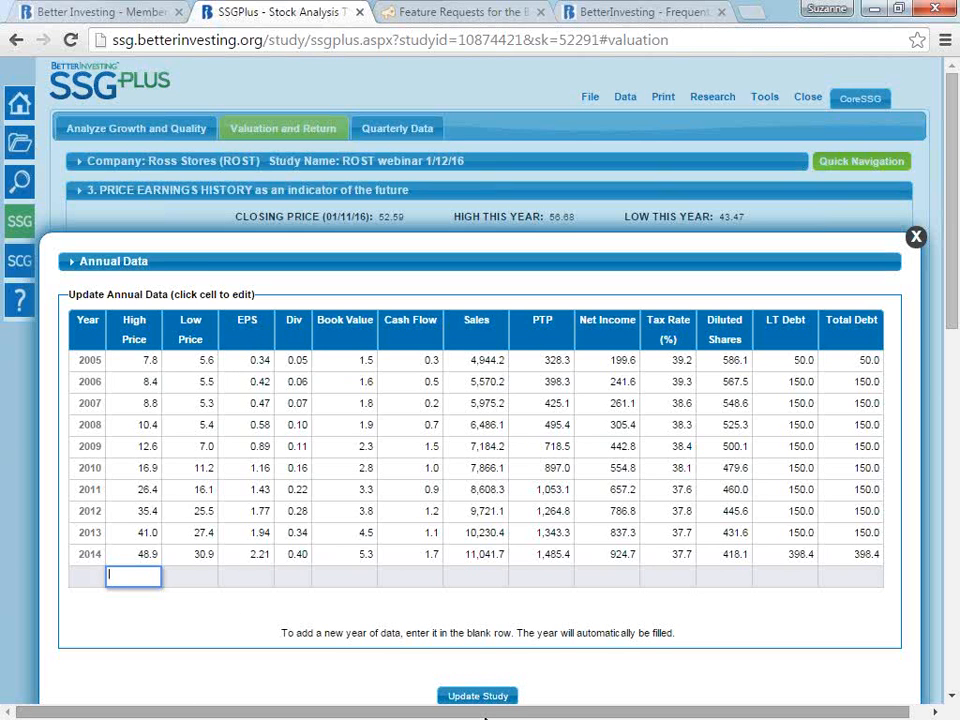
text(50)
key(Tab)
text(31)
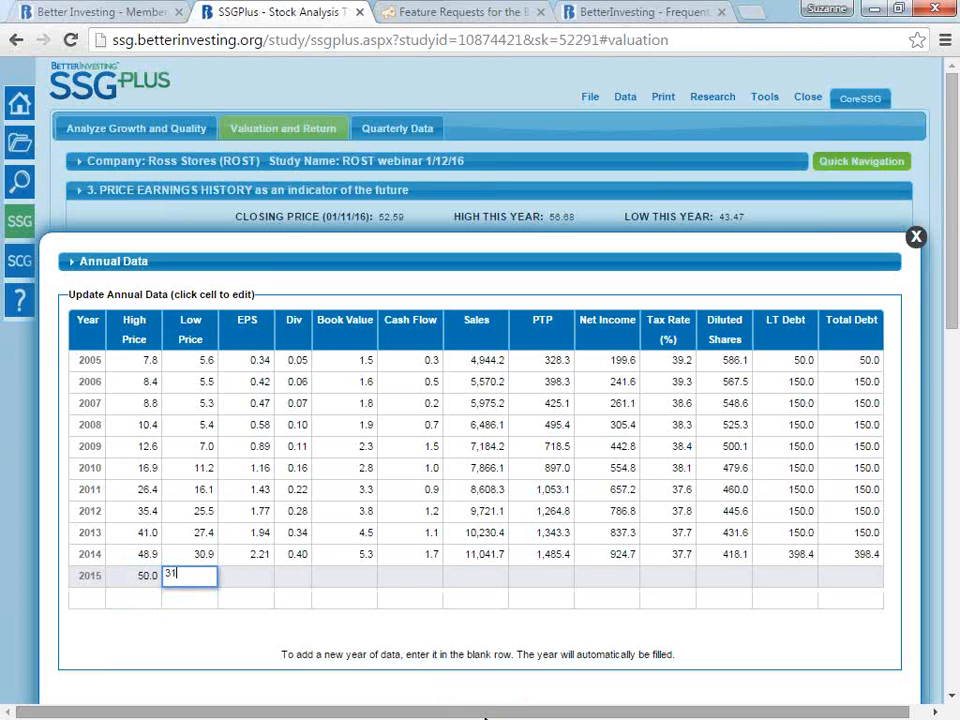
key(Tab)
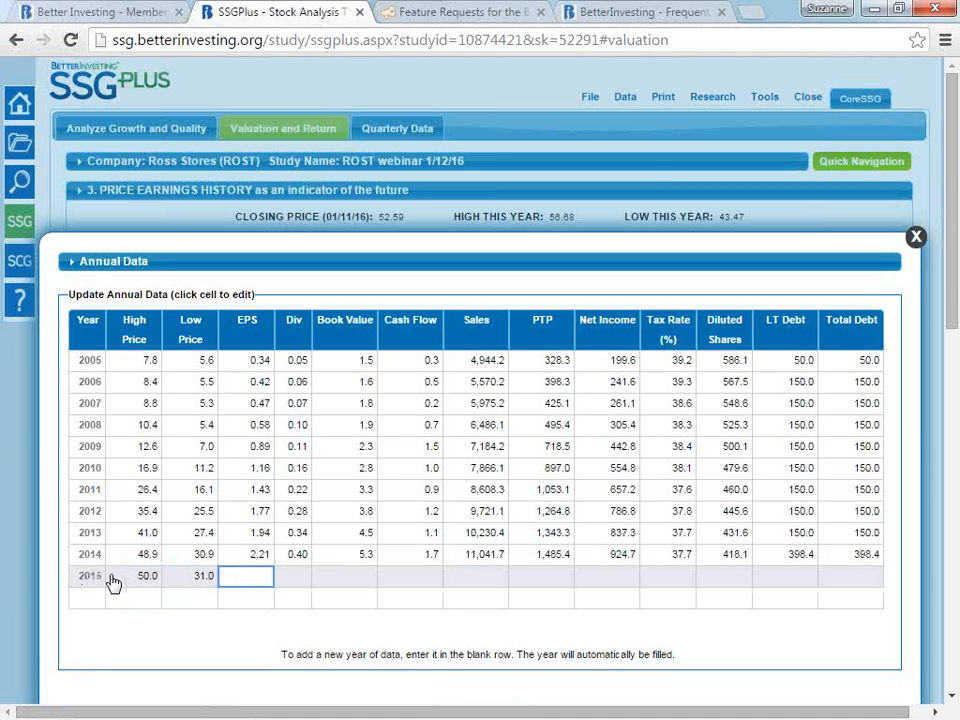
text(2.45)
key(Tab)
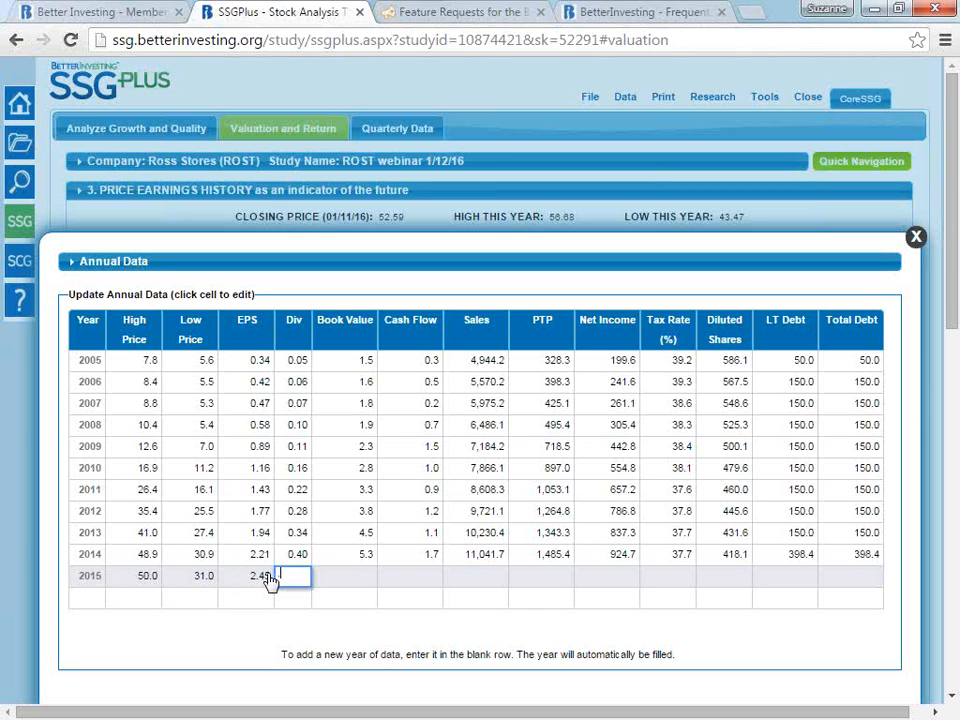
- Enter dividend 0.47, book value 5.5, cash flow 1.8 and sales 12000 in the 2015 row
text(0.47)
key(Tab)
text(5.5)
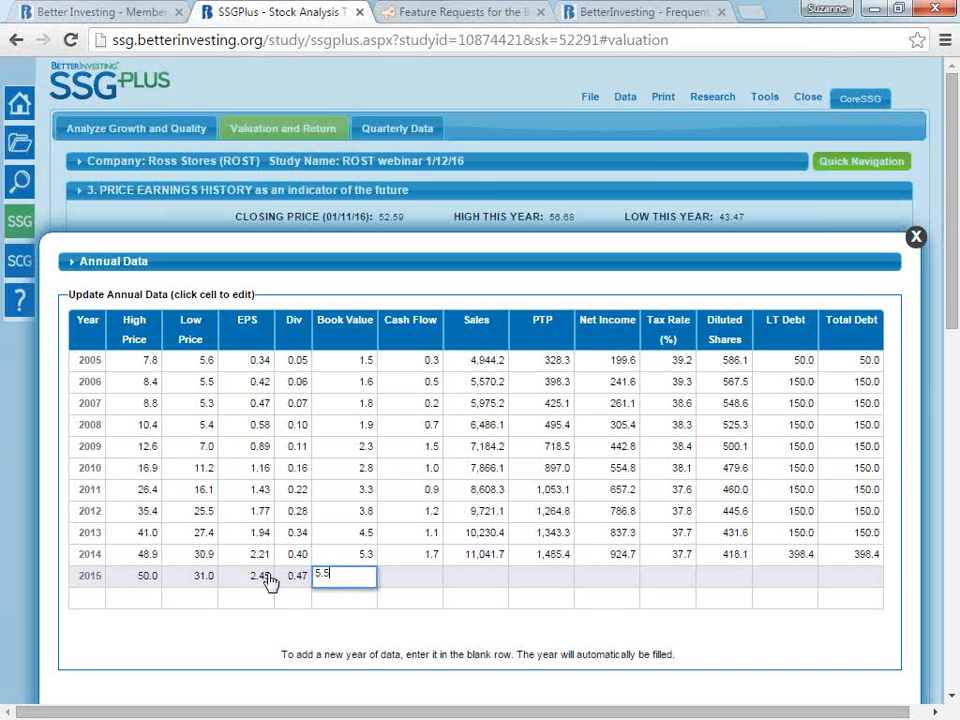
key(Tab)
text(1.8)
key(Tab)
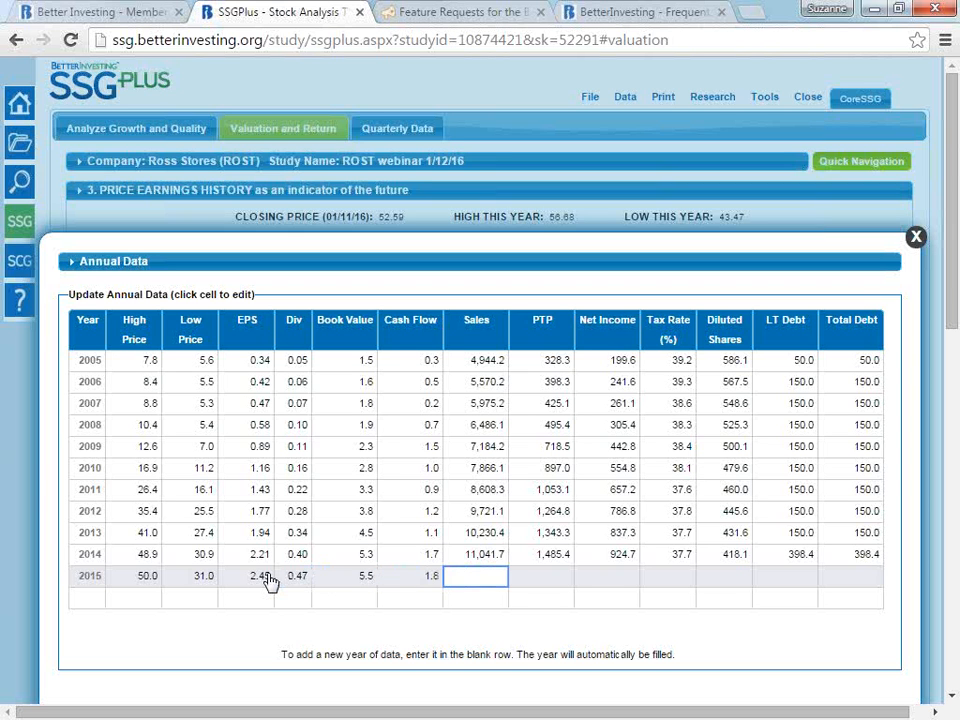
text(12000)
key(Tab)
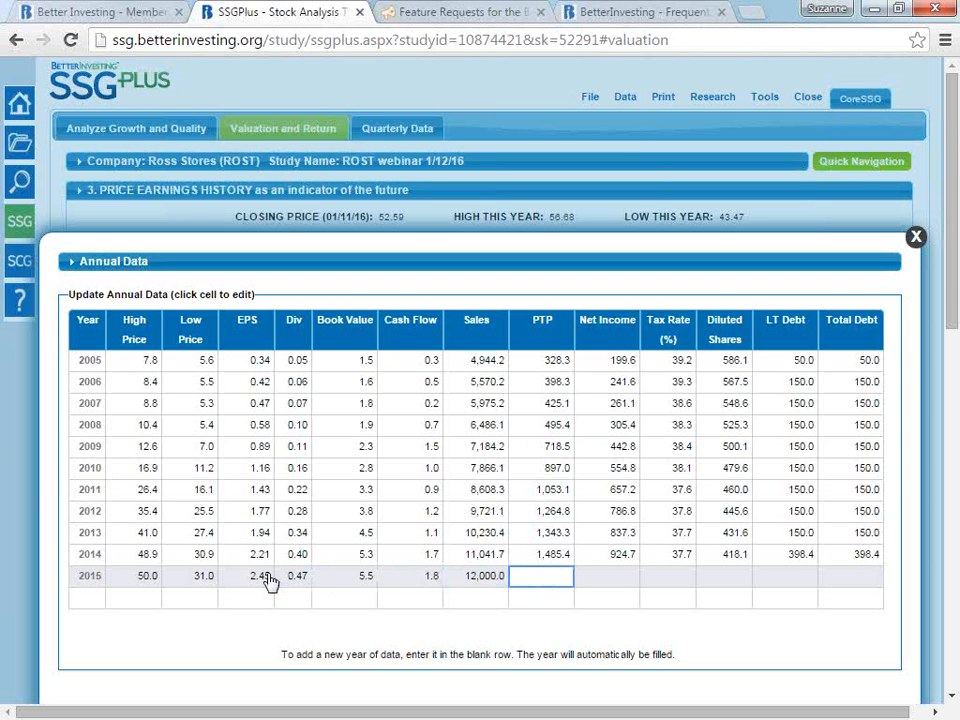
- Enter pre-tax profit 1500, net income 1000 and tax rate 37% in the 2015 row
text(1500)
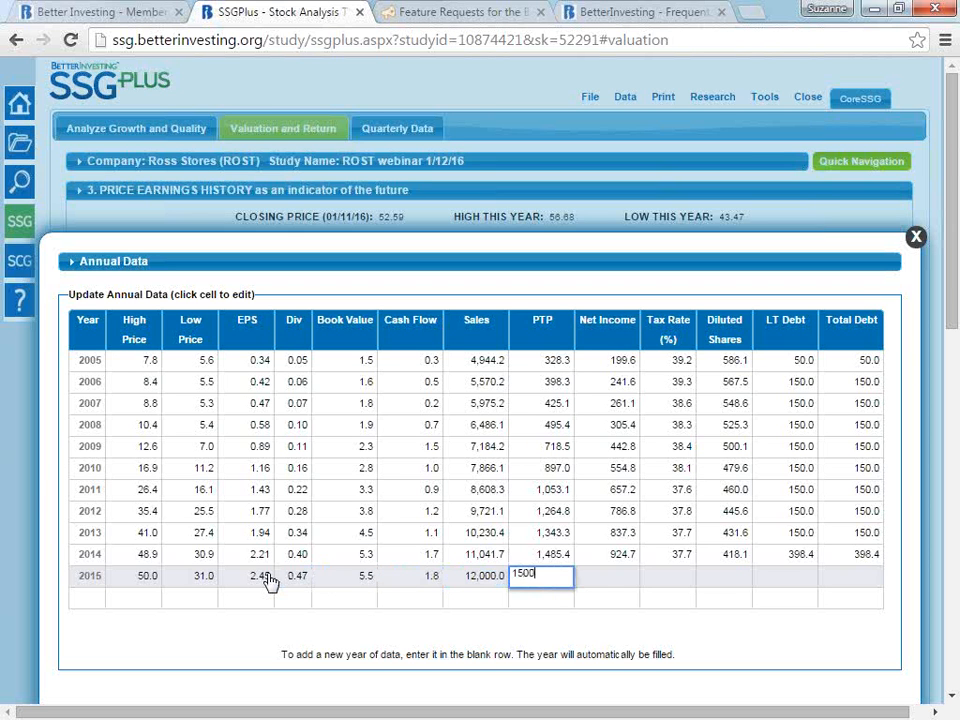
key(Tab)
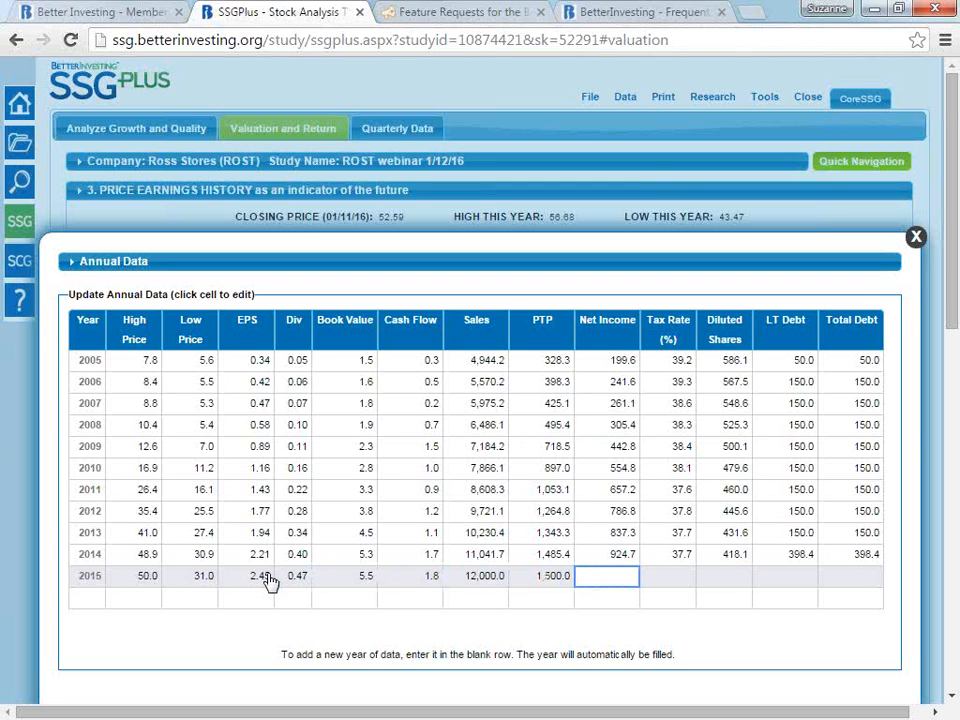
text(1000)
key(Tab)
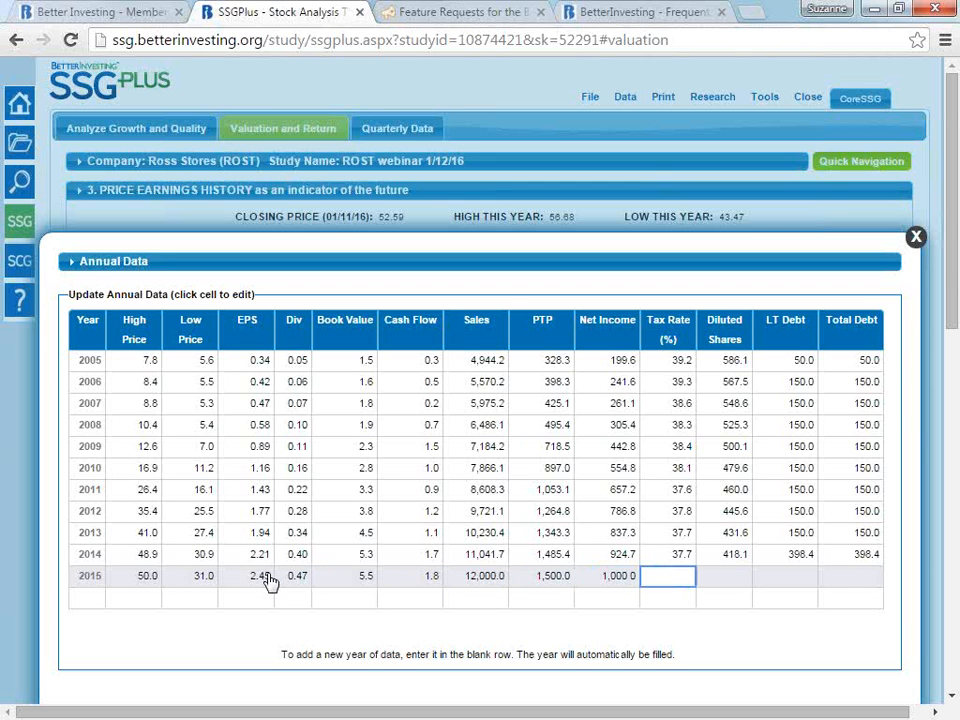
text(37)
key(Tab)
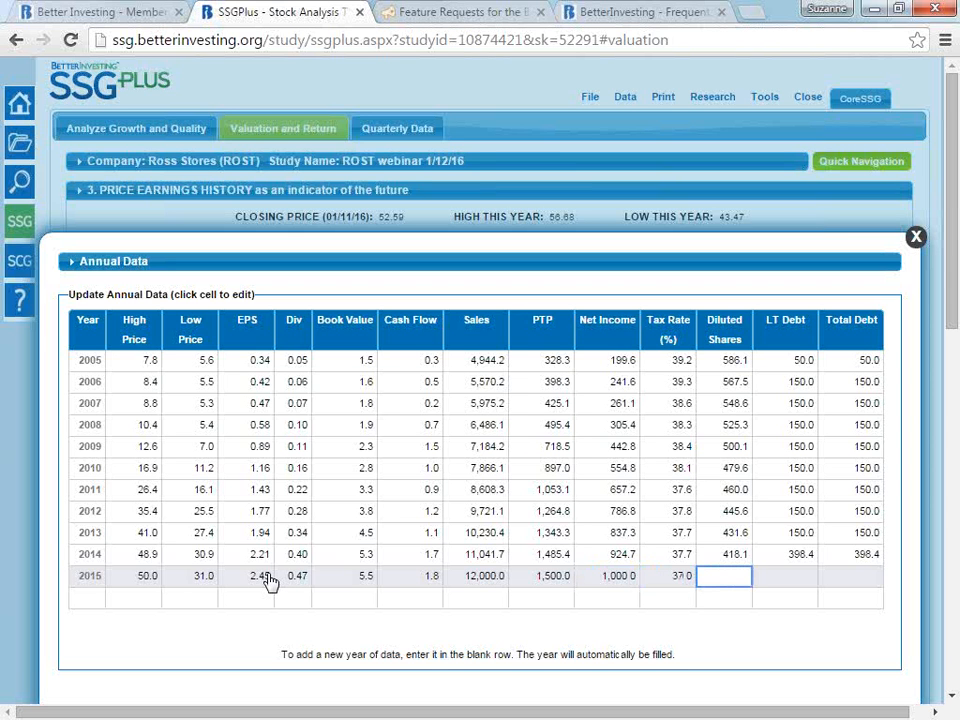
- Complete the 2015 row with 408 diluted shares, LT debt 400 and total debt 400, and update the study with the annual data
text(408)
key(Tab)
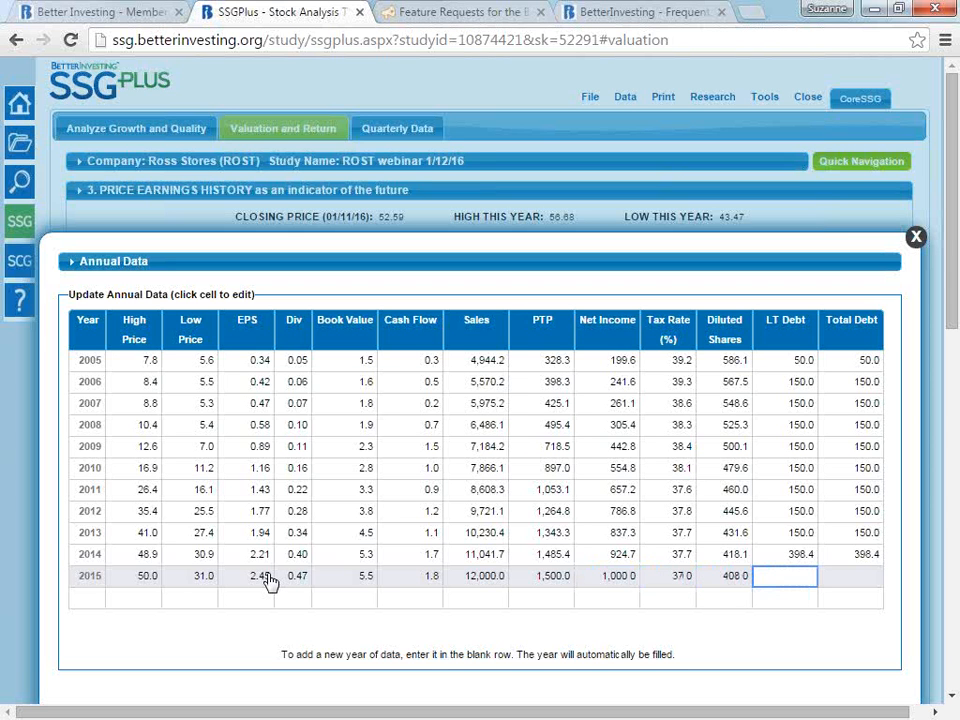
text(400)
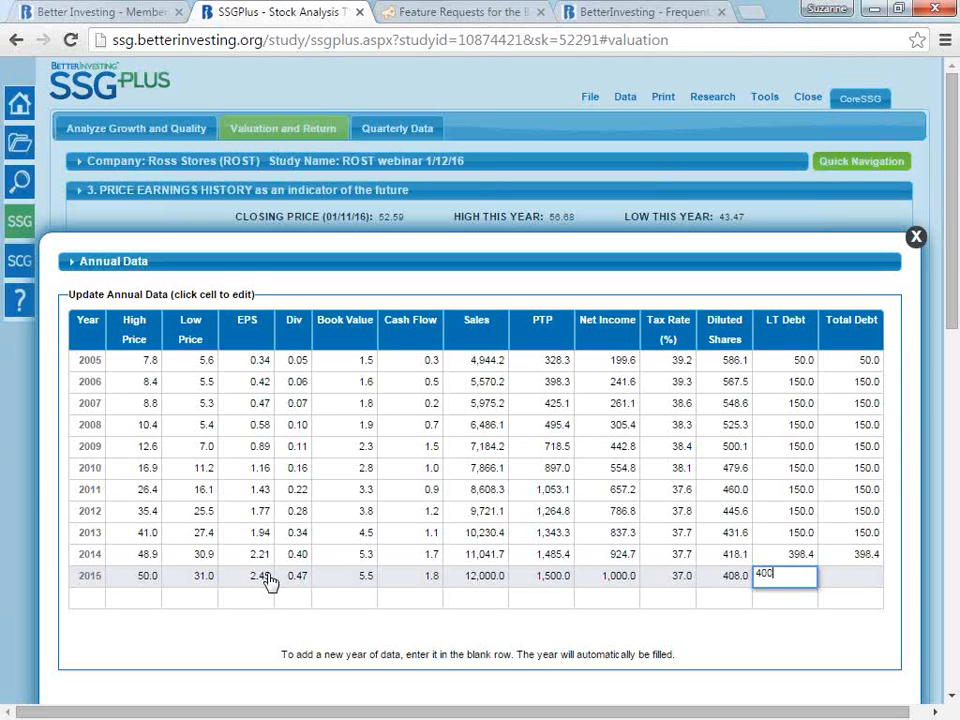
key(Tab)
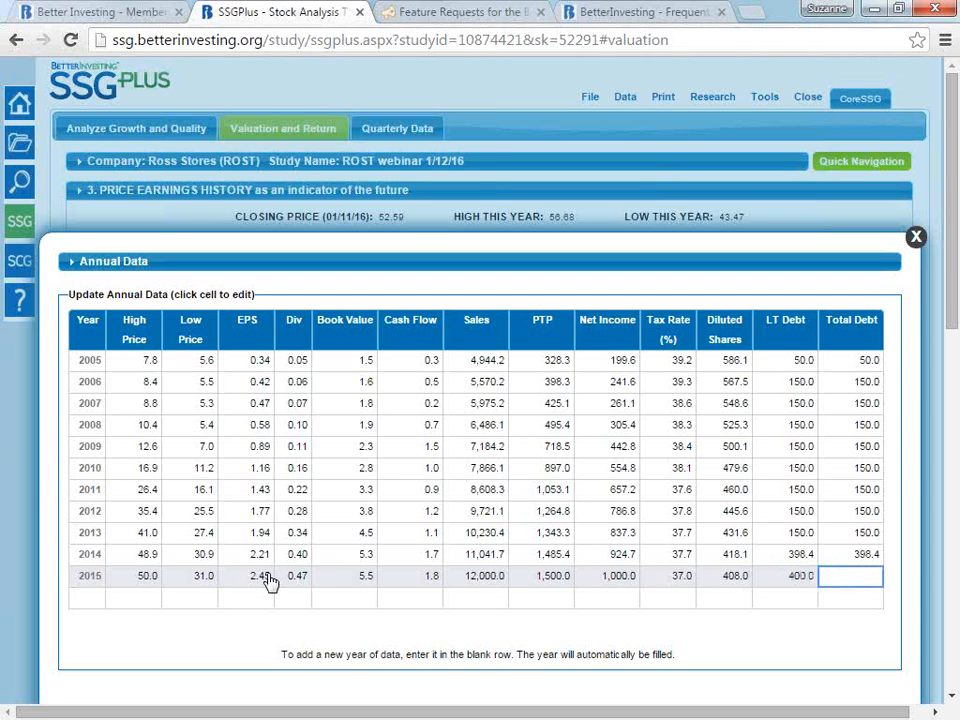
text(400)
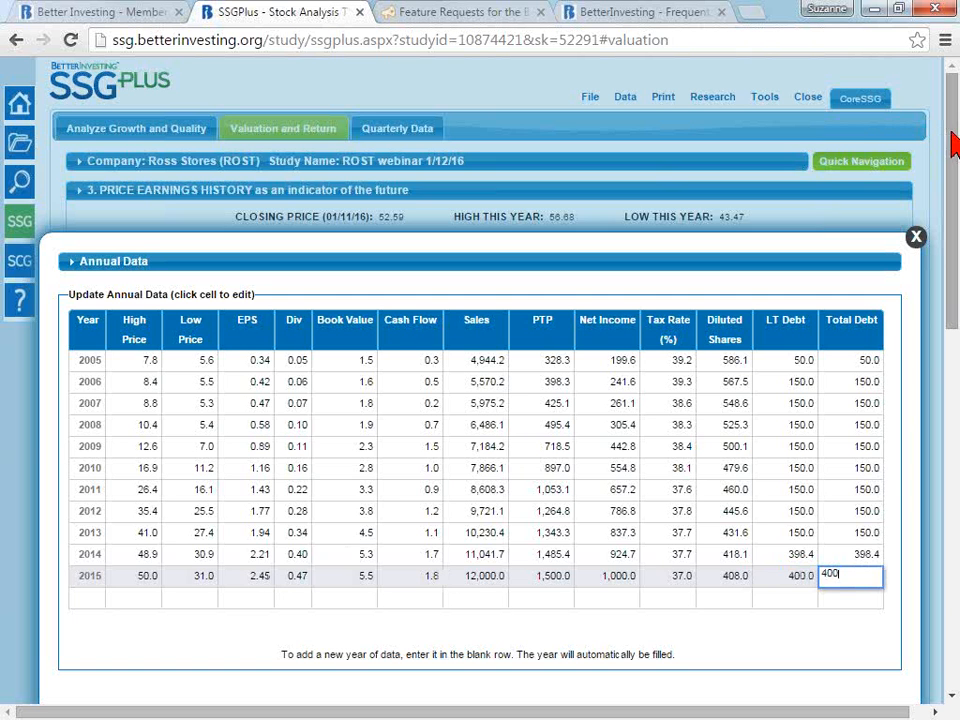
drag(955, 143, 955, 231)
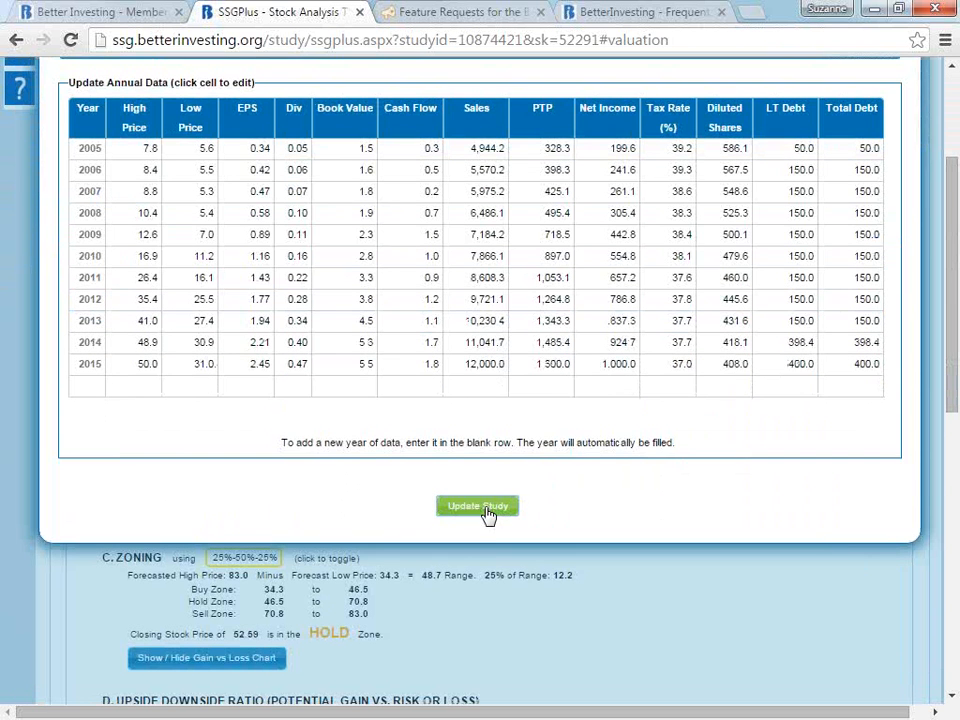
click(487, 511)
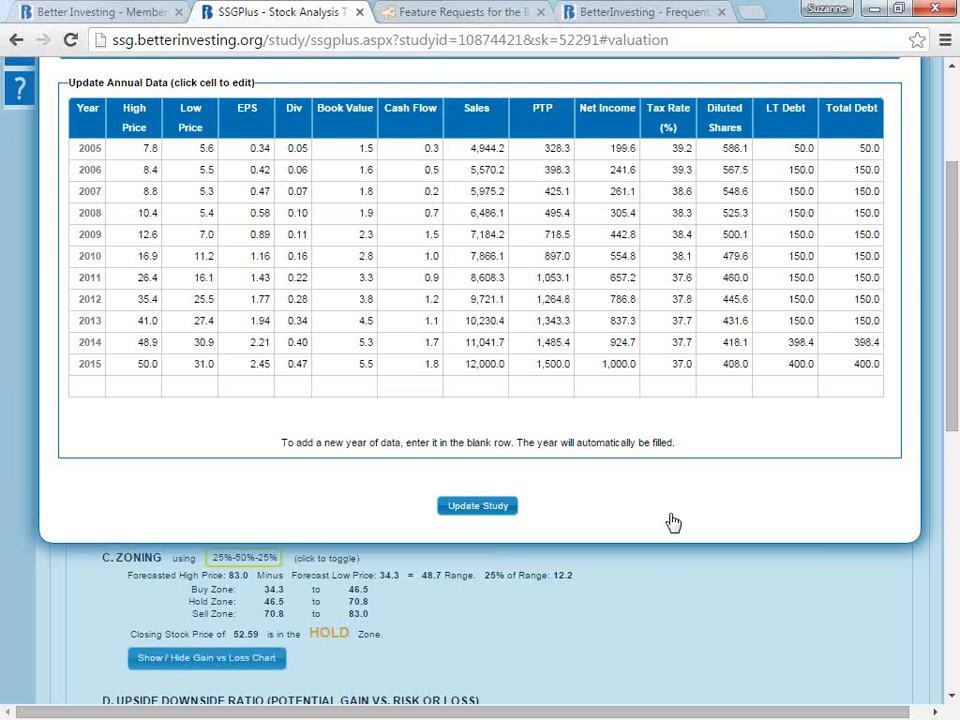
drag(953, 190, 953, 150)
click(916, 123)
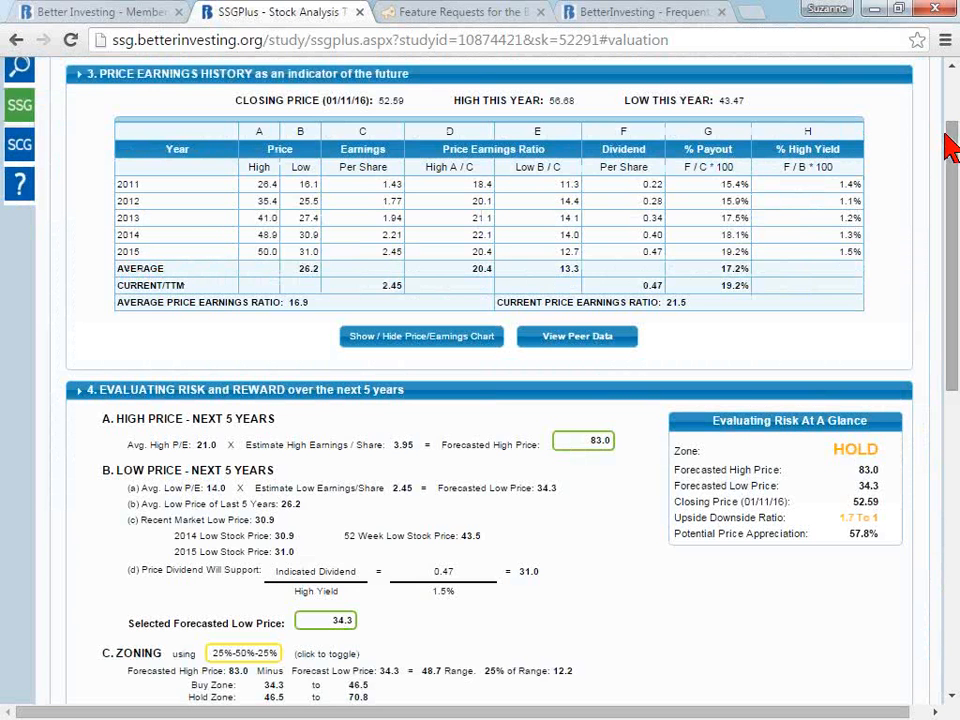
- View the study's editable Quarterly Data table and close it without making changes
scroll(953, 157, up, 1)
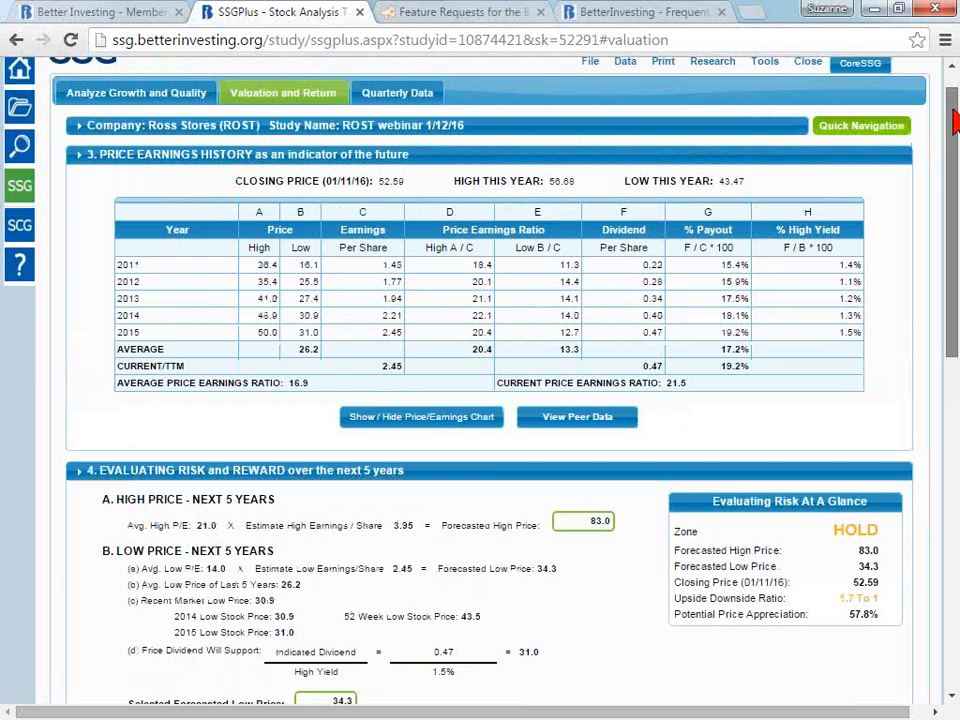
click(625, 87)
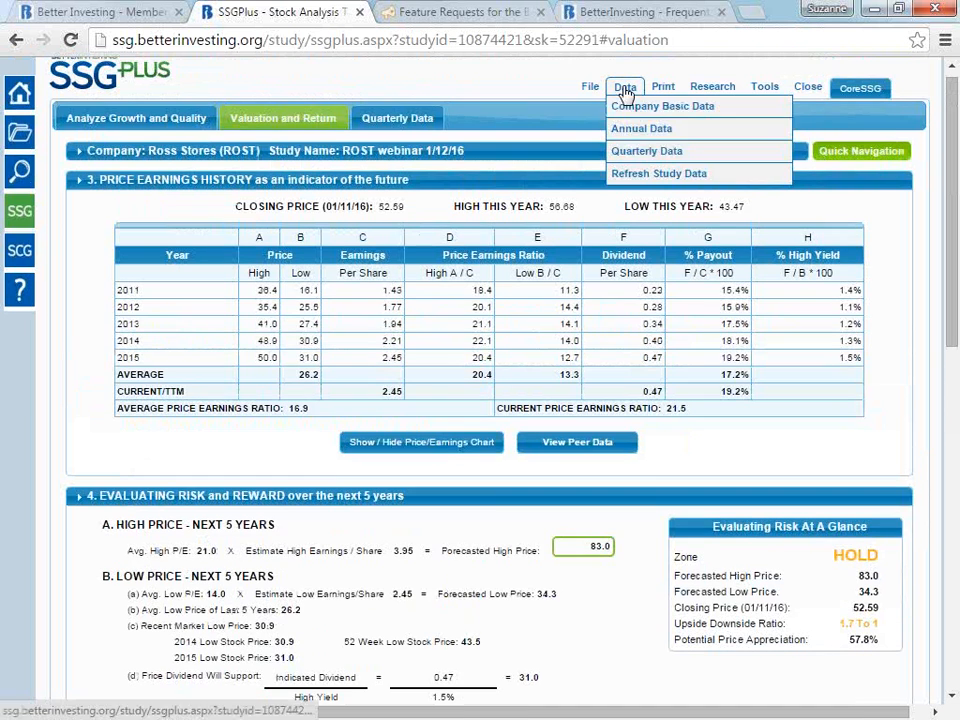
click(648, 152)
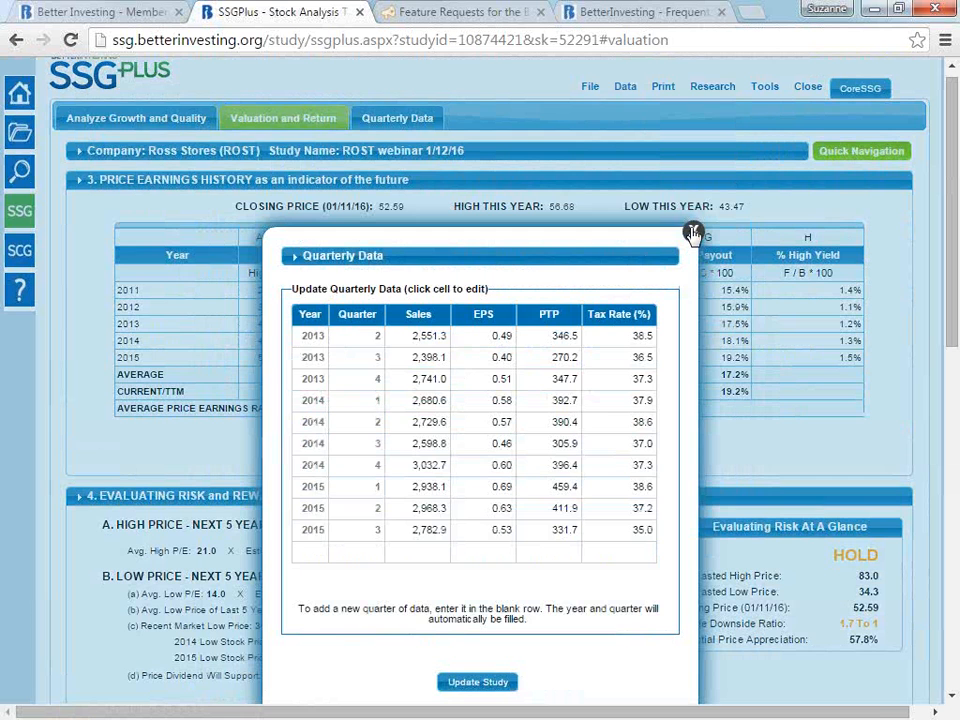
click(693, 233)
- Refresh the study from the data service, overwriting its company data and stock closing price
click(625, 90)
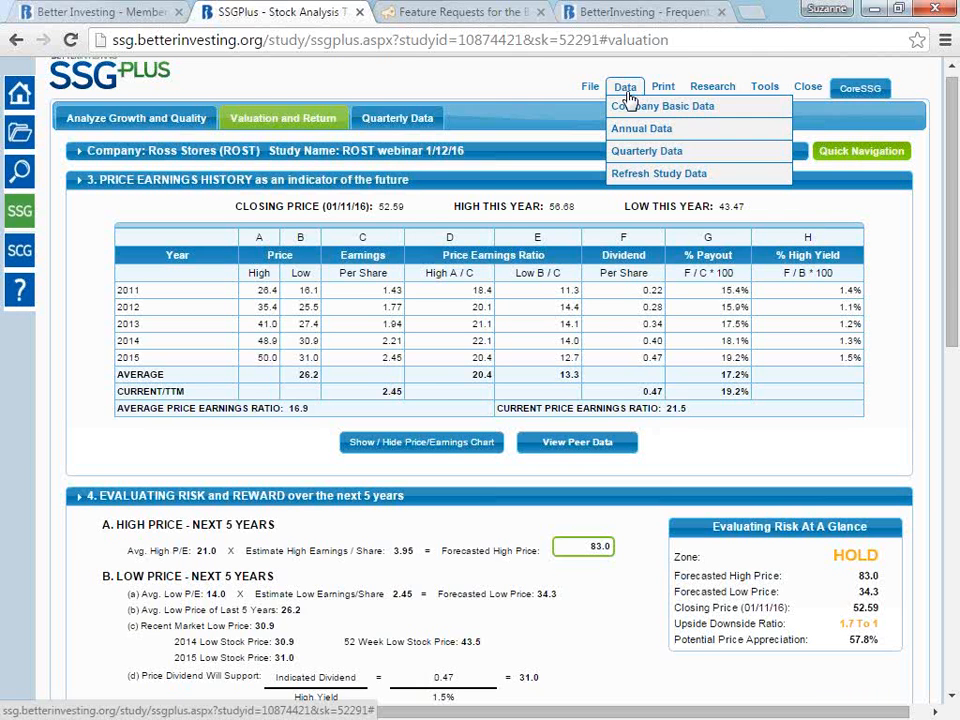
click(657, 175)
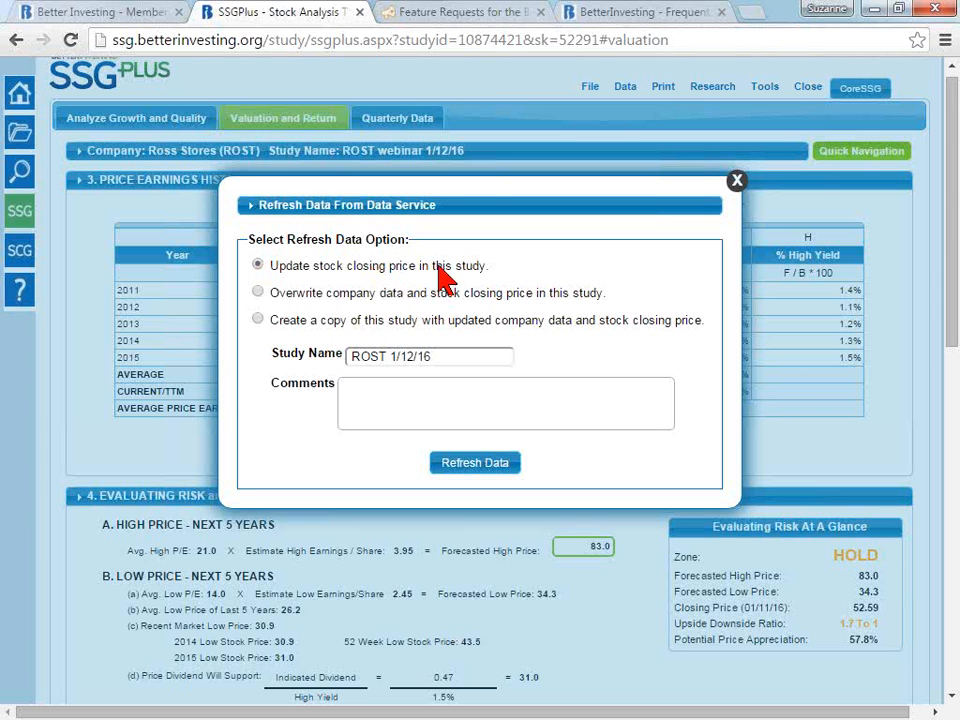
click(324, 295)
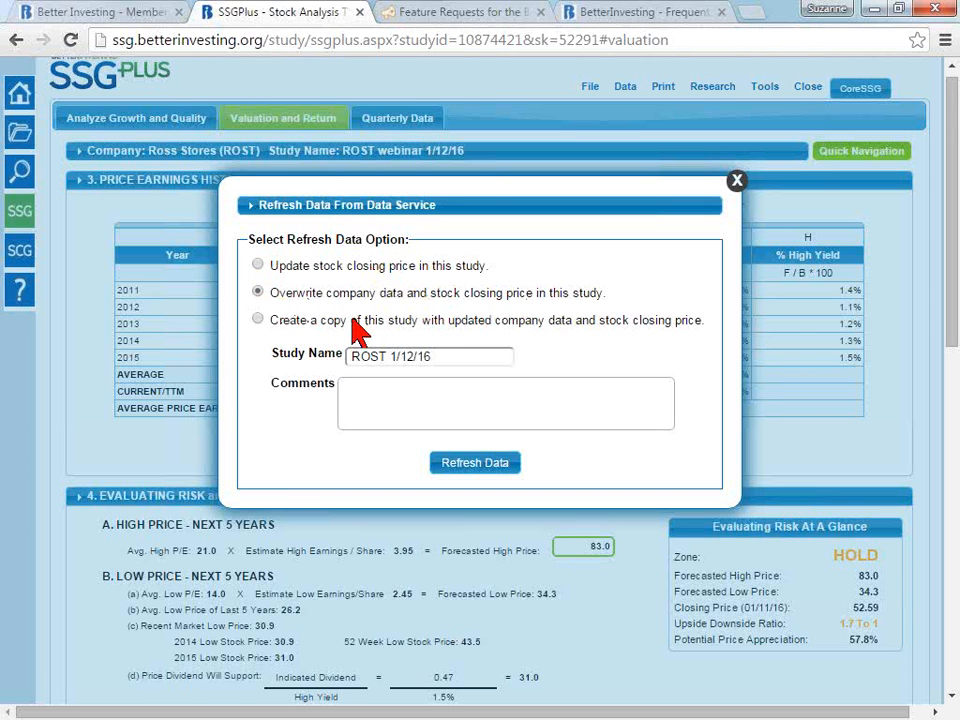
click(262, 318)
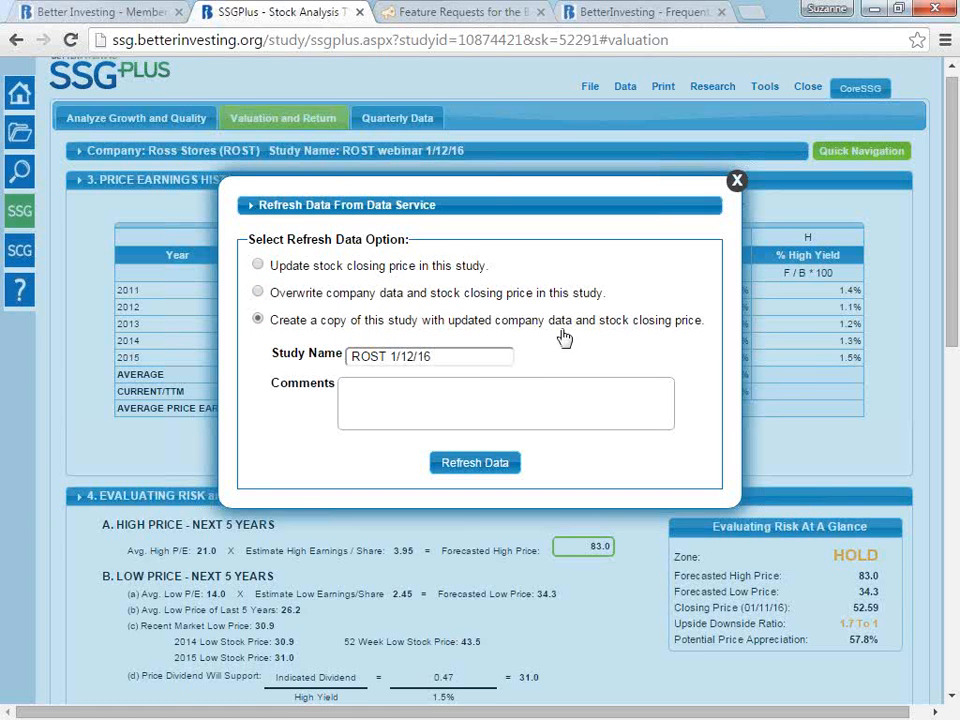
click(259, 292)
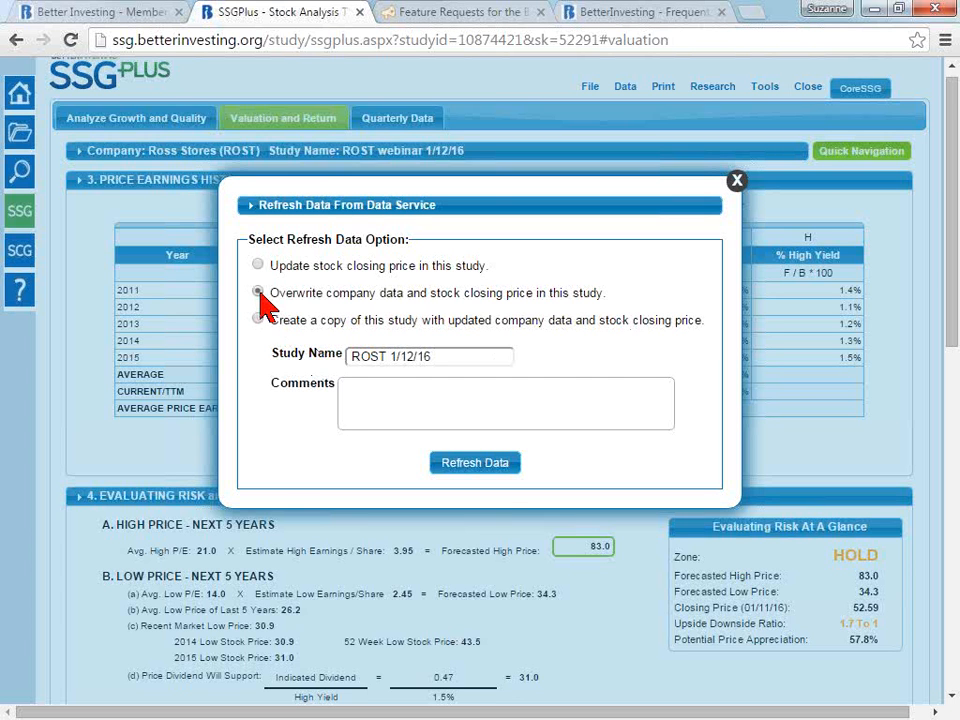
click(476, 463)
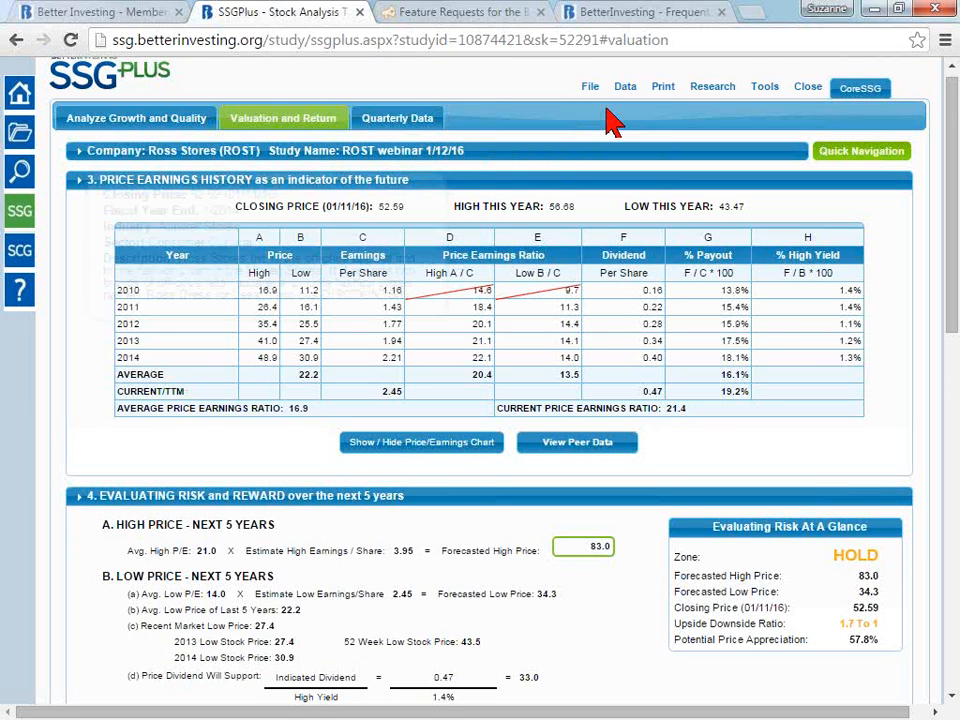
- Try out the item selections for sharing the study, including the online copy and PDF report, and close without sharing
mouse_move(627, 88)
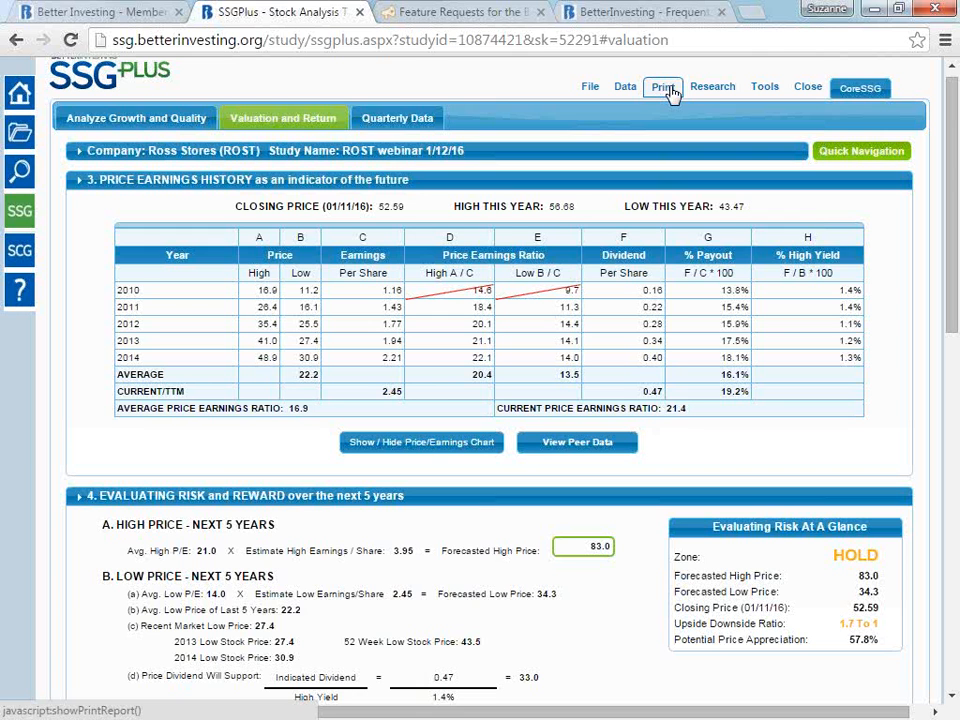
mouse_move(597, 91)
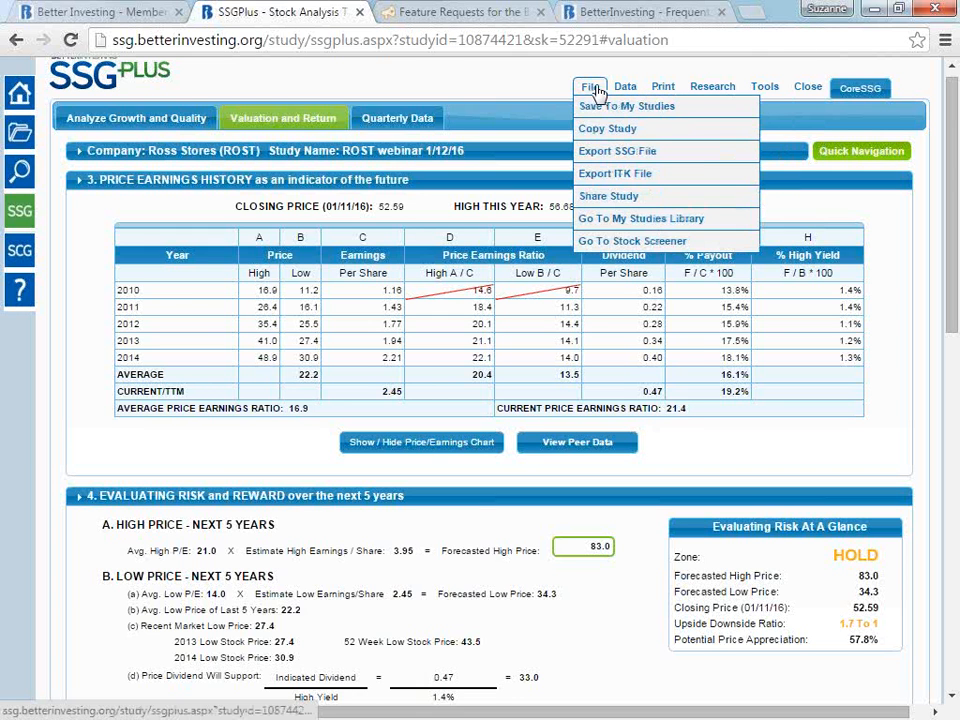
click(614, 200)
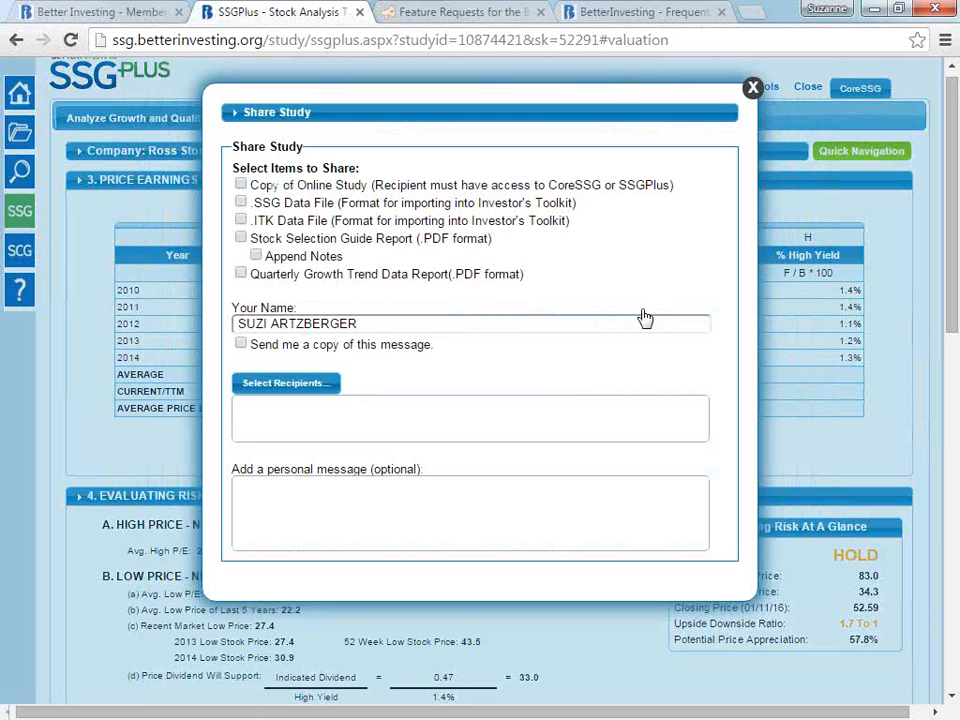
click(242, 238)
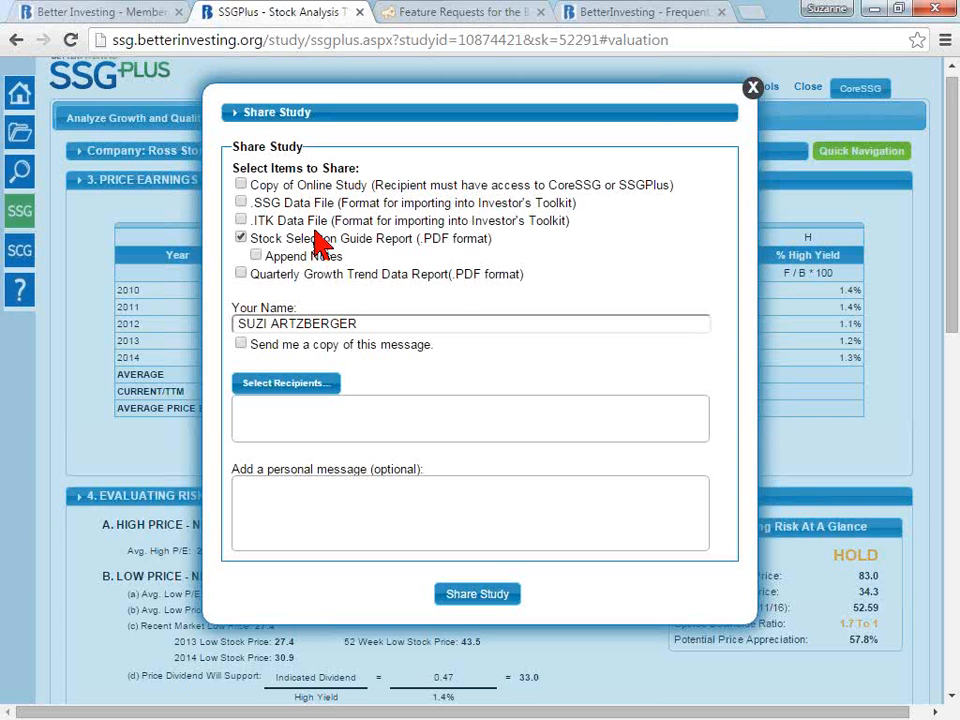
click(240, 237)
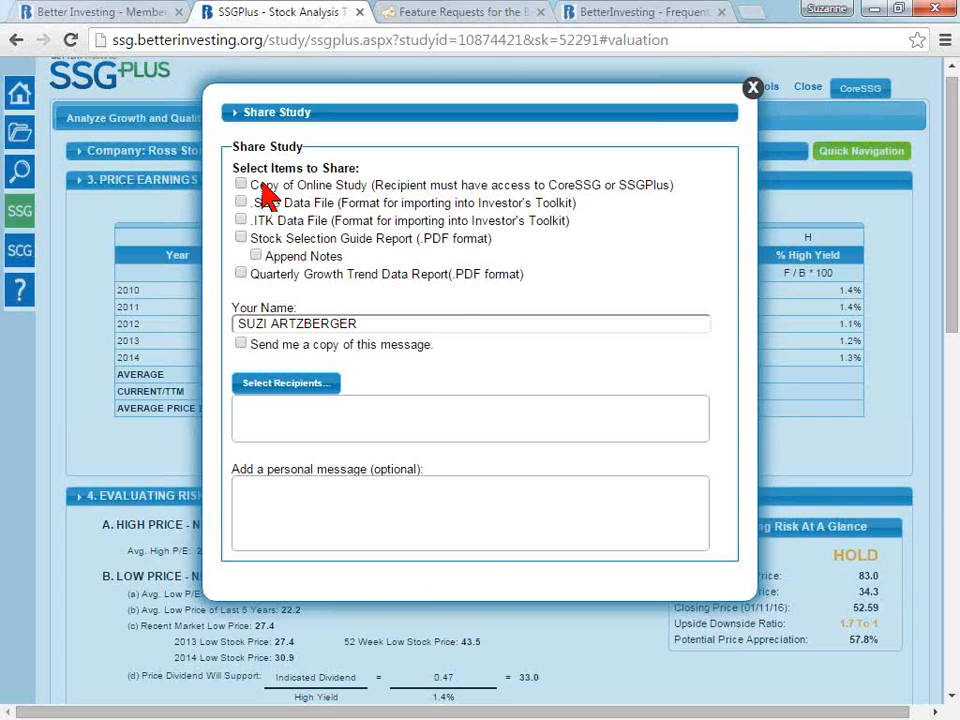
click(241, 184)
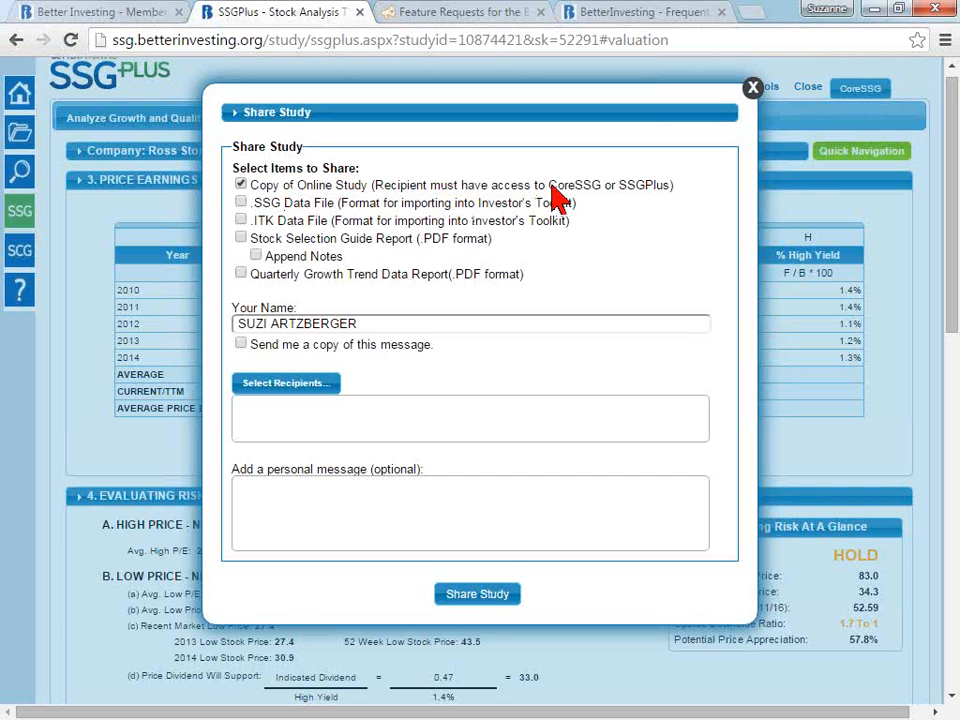
click(615, 188)
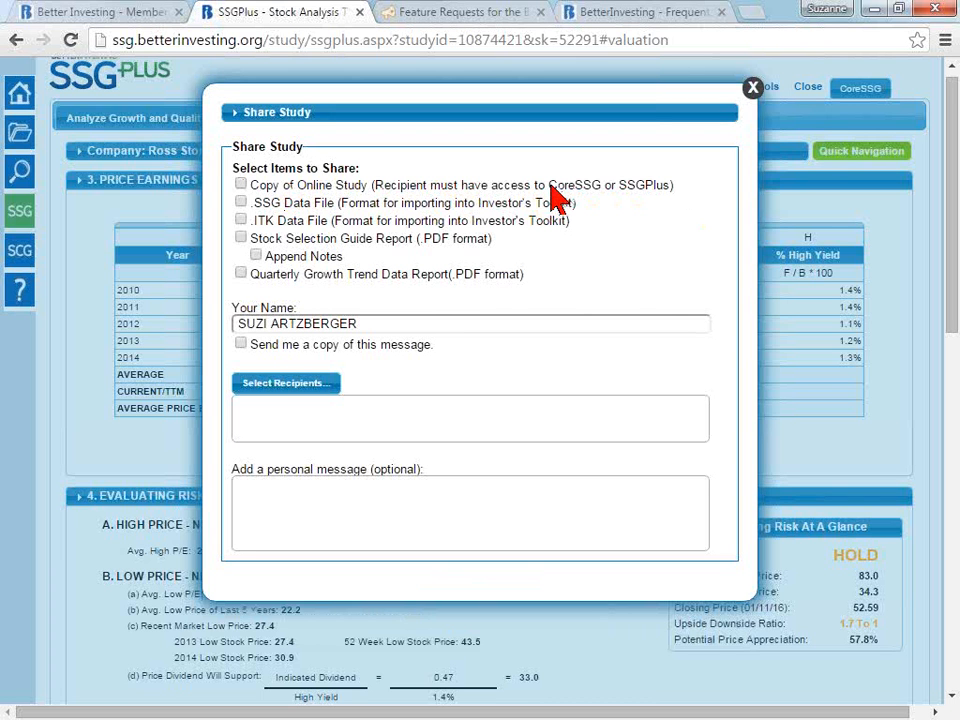
click(252, 186)
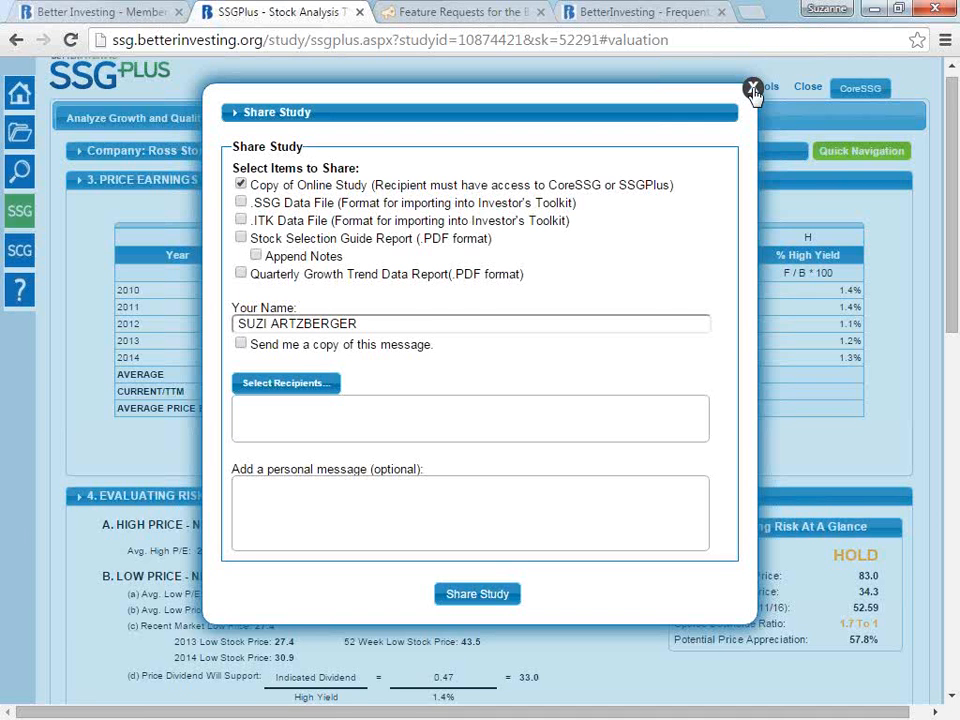
click(240, 202)
click(240, 220)
click(240, 238)
click(256, 256)
click(240, 273)
click(753, 88)
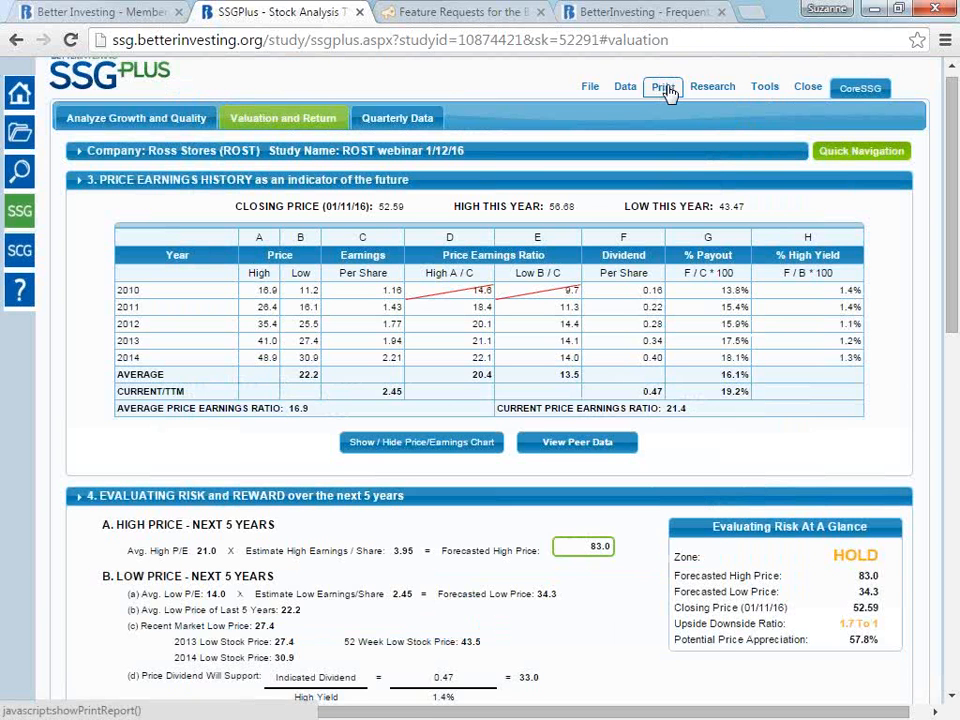
- Generate the Two Page Stock Selection Guide as a PDF and save it as ROST.pdf in Downloads
click(666, 91)
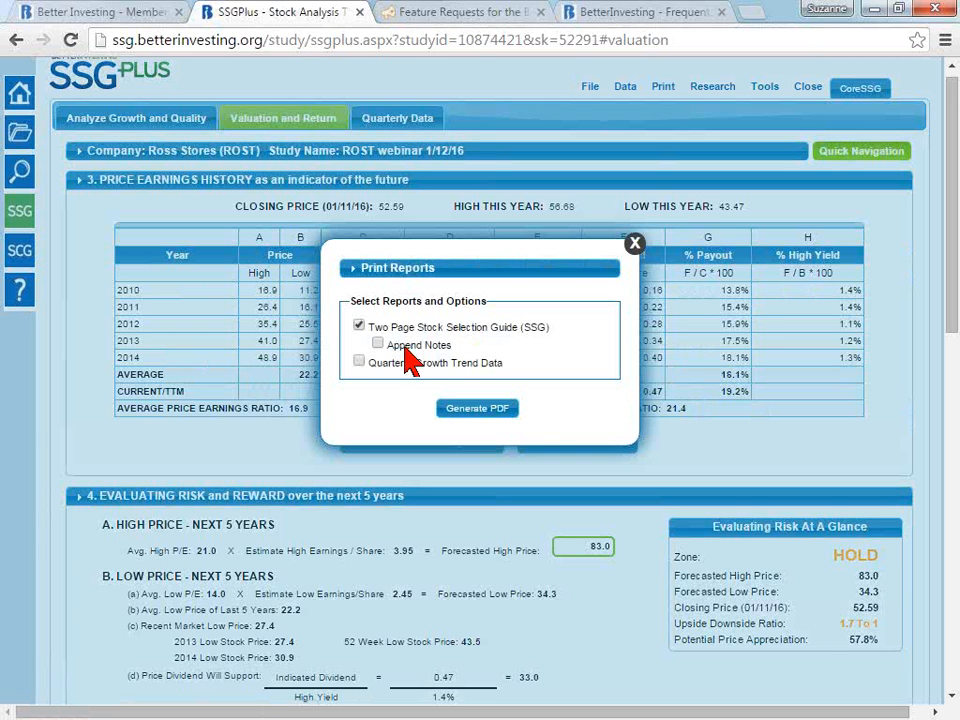
click(501, 413)
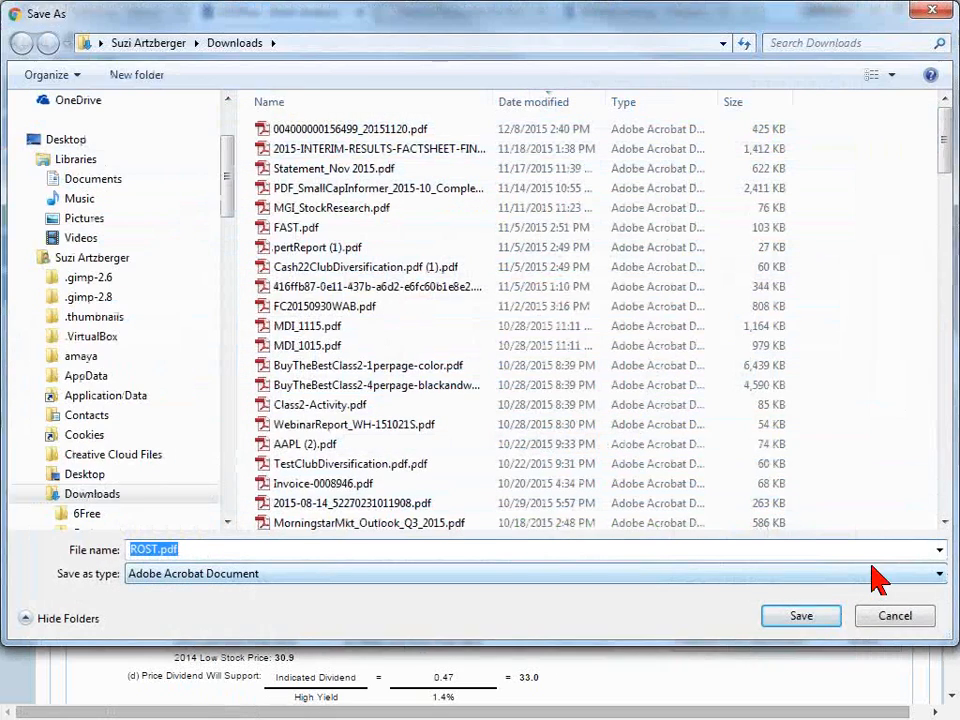
click(805, 618)
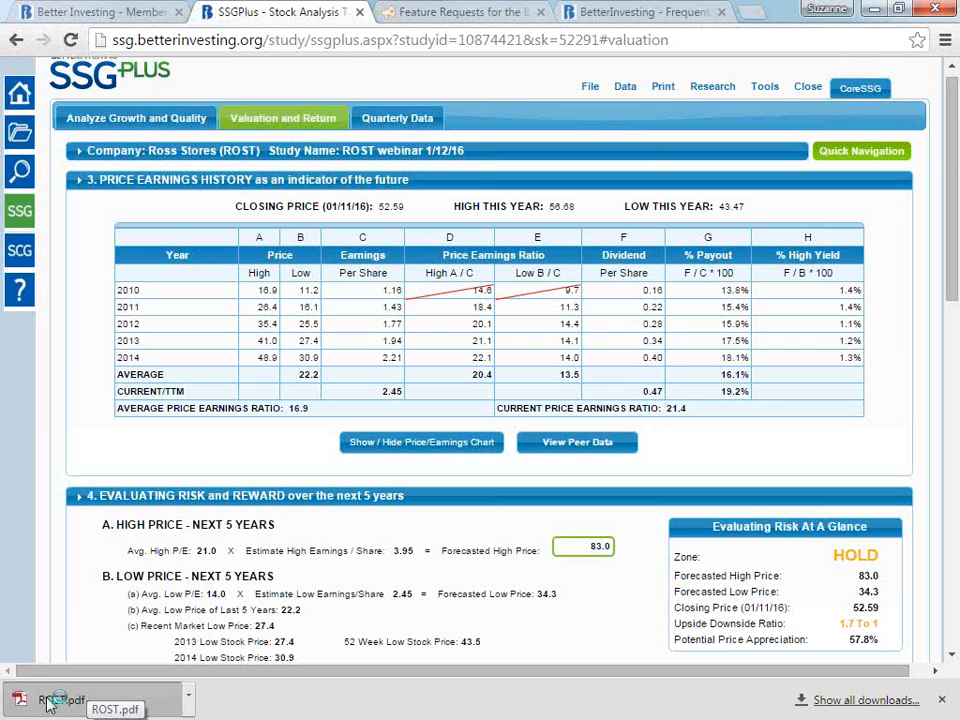
- Open ROST.pdf, examine both pages of the Stock Selection Guide report, and close it
click(48, 704)
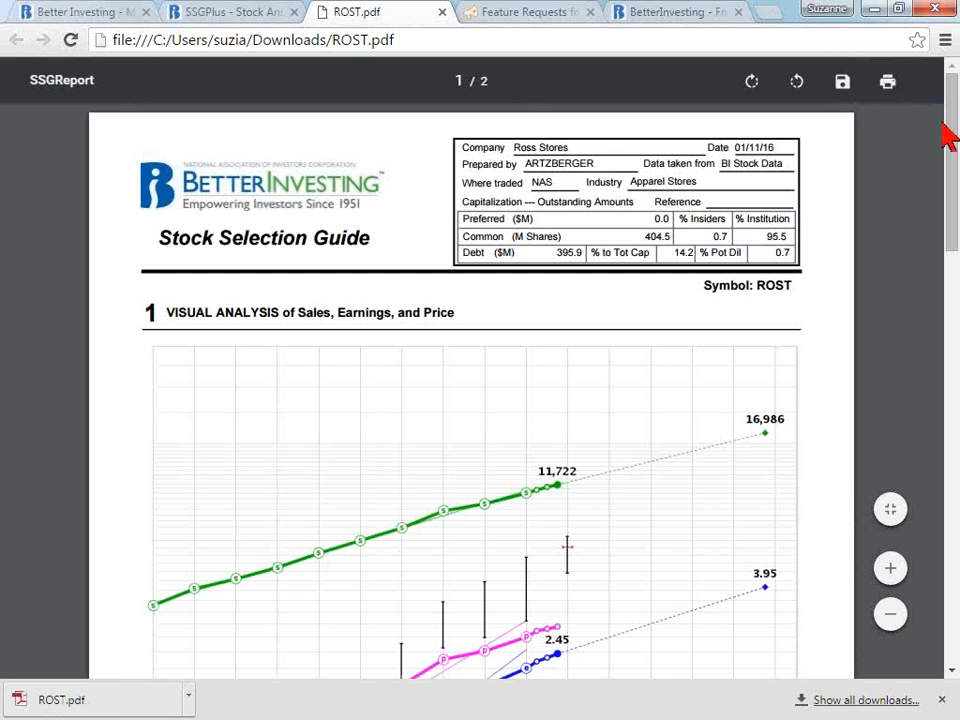
scroll(952, 152, down, 5)
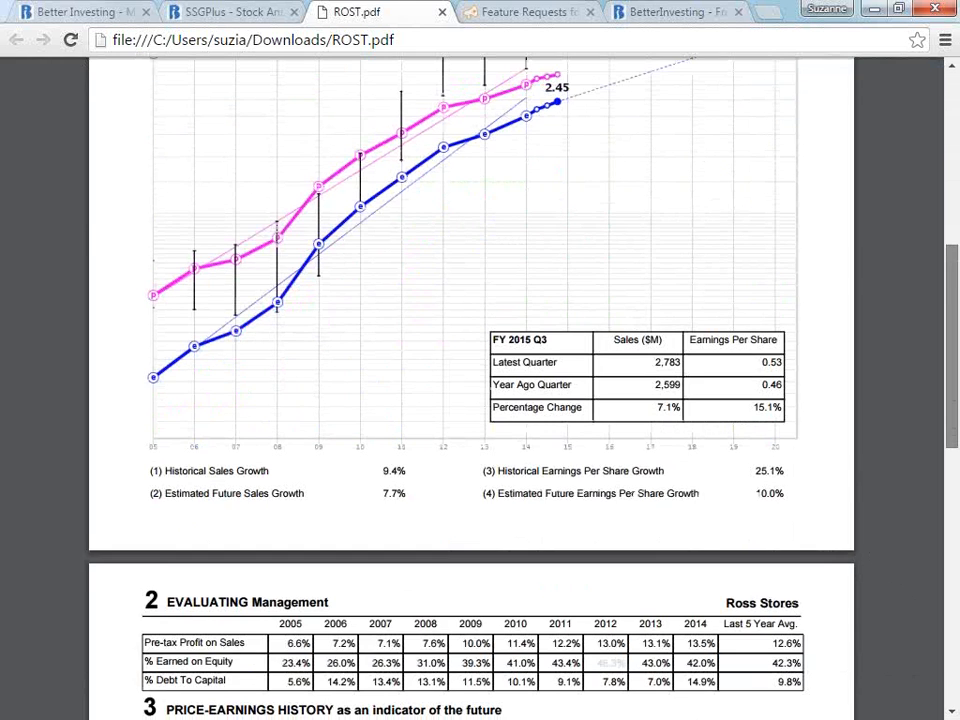
scroll(470, 400, down, 8)
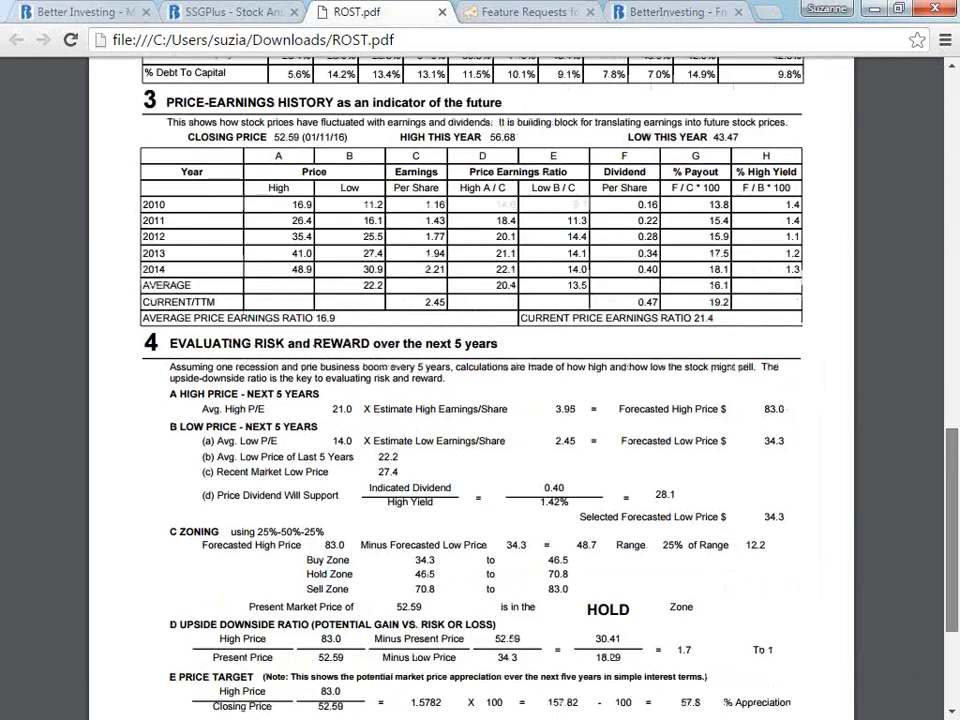
scroll(470, 400, up, 12)
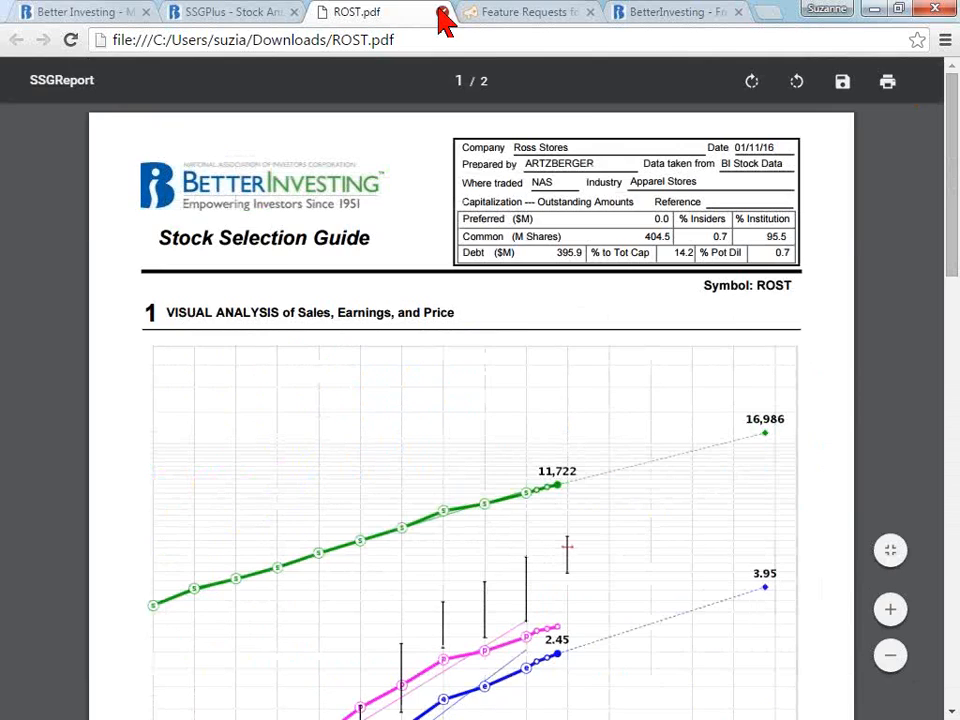
click(442, 12)
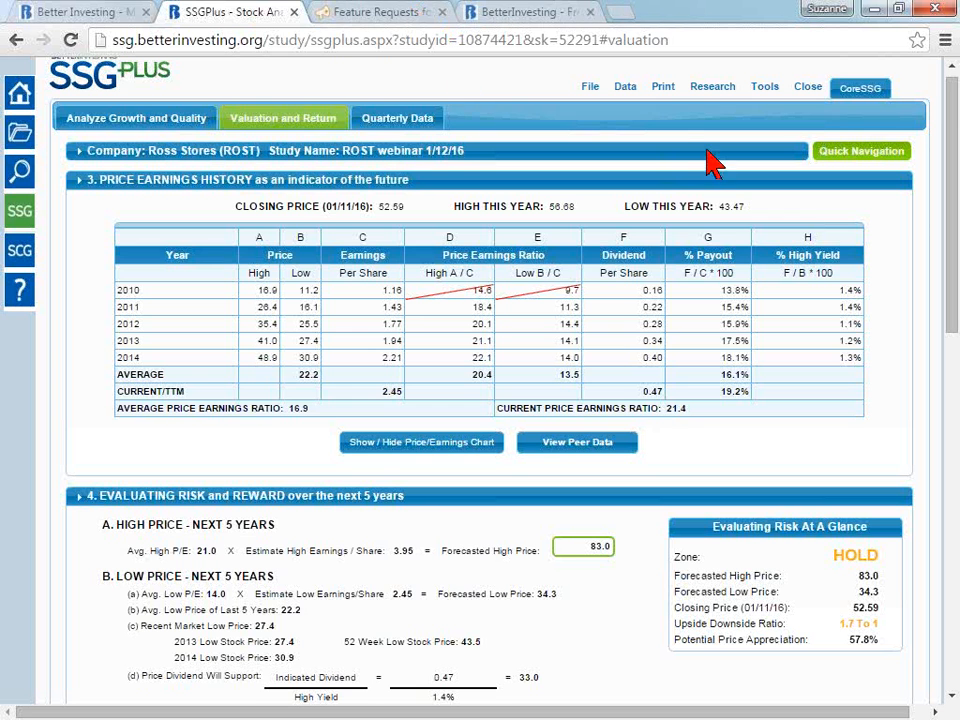
- Include appended notes and Quarterly Growth Trend Data in the print report options, and close without generating a PDF
click(665, 88)
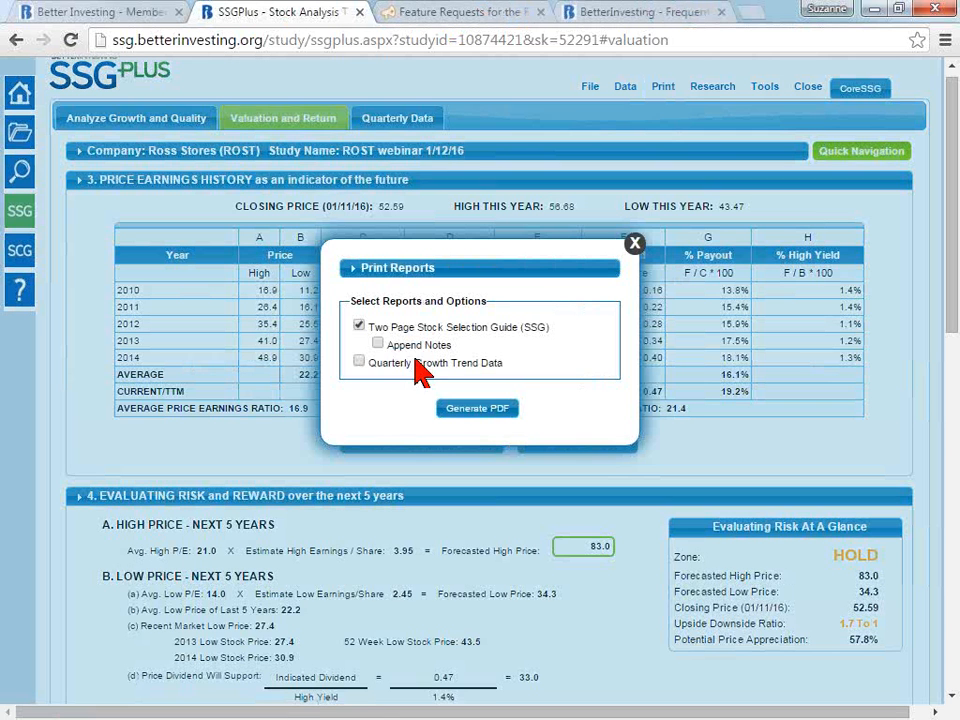
click(393, 349)
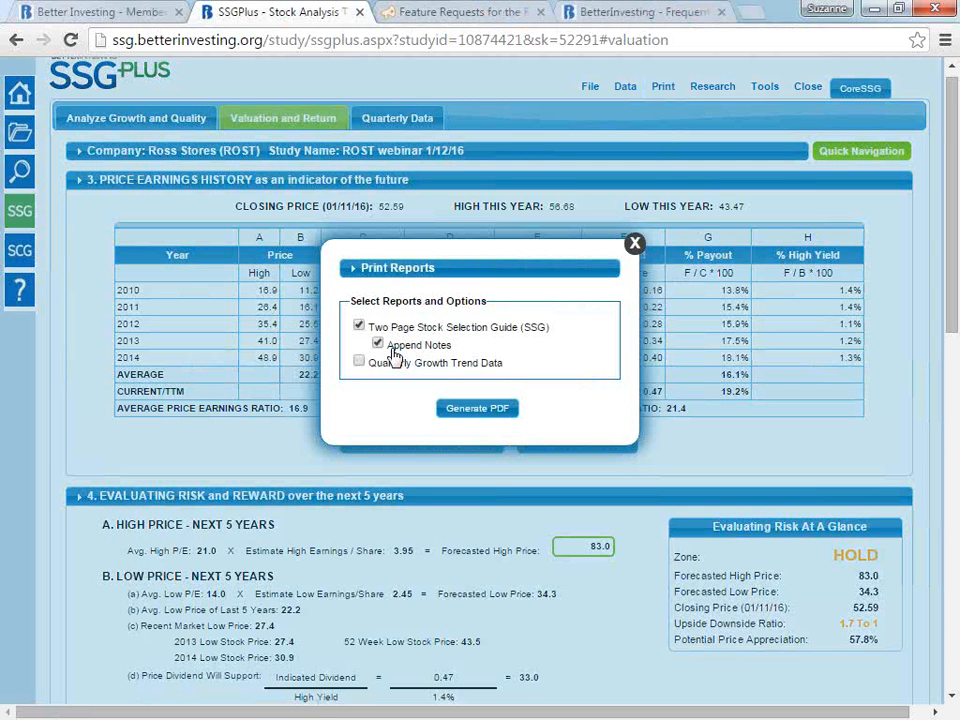
click(394, 368)
click(635, 246)
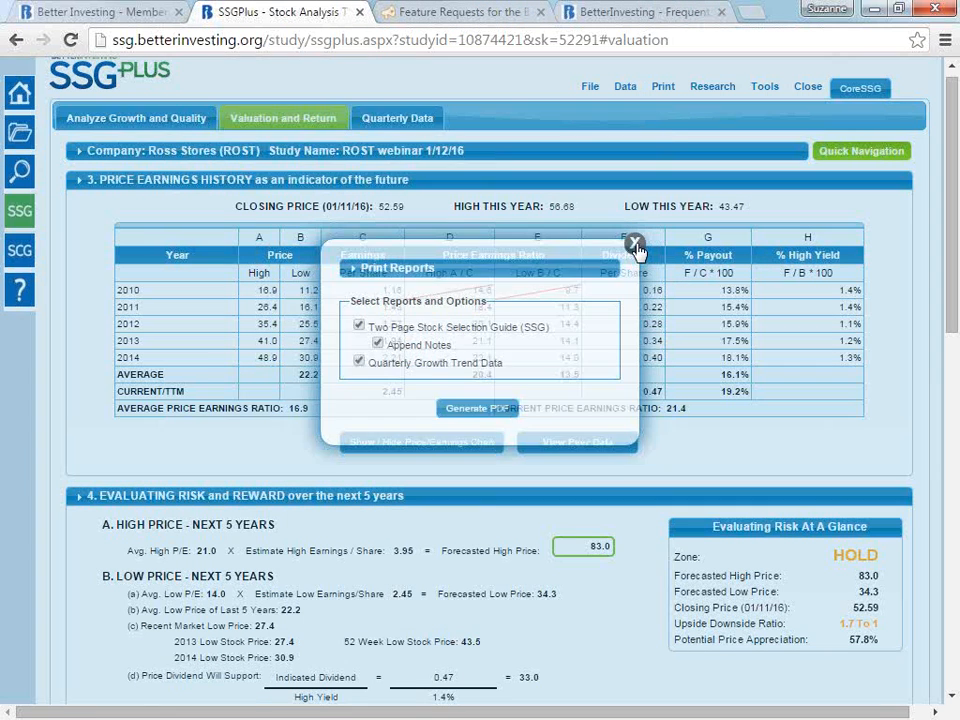
- Start a new note in the study with the subject "new note"
mouse_move(768, 88)
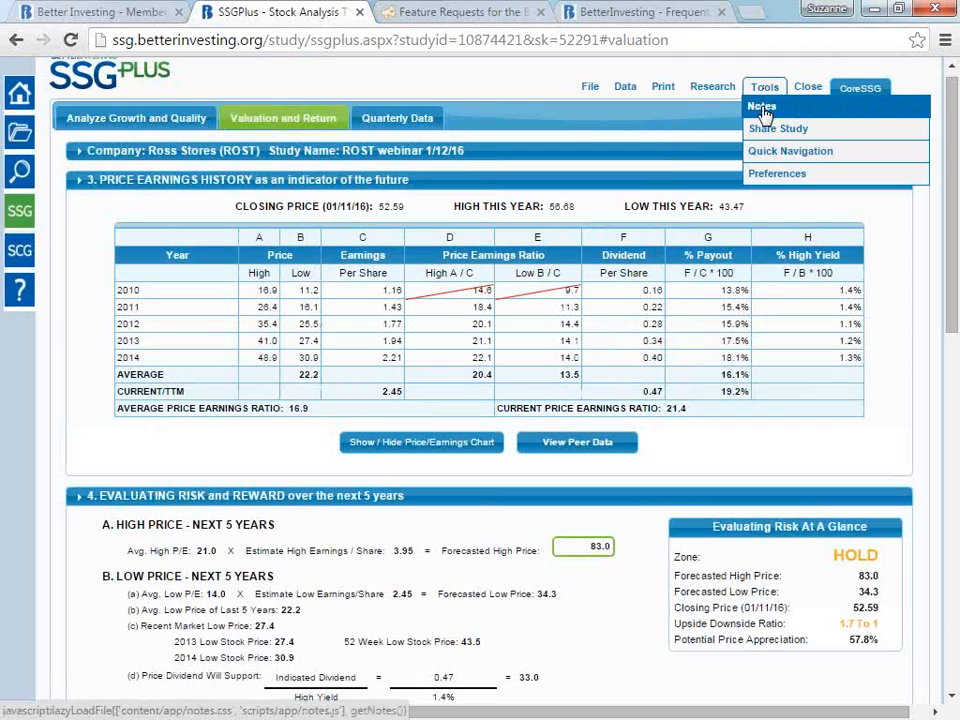
click(763, 108)
click(478, 440)
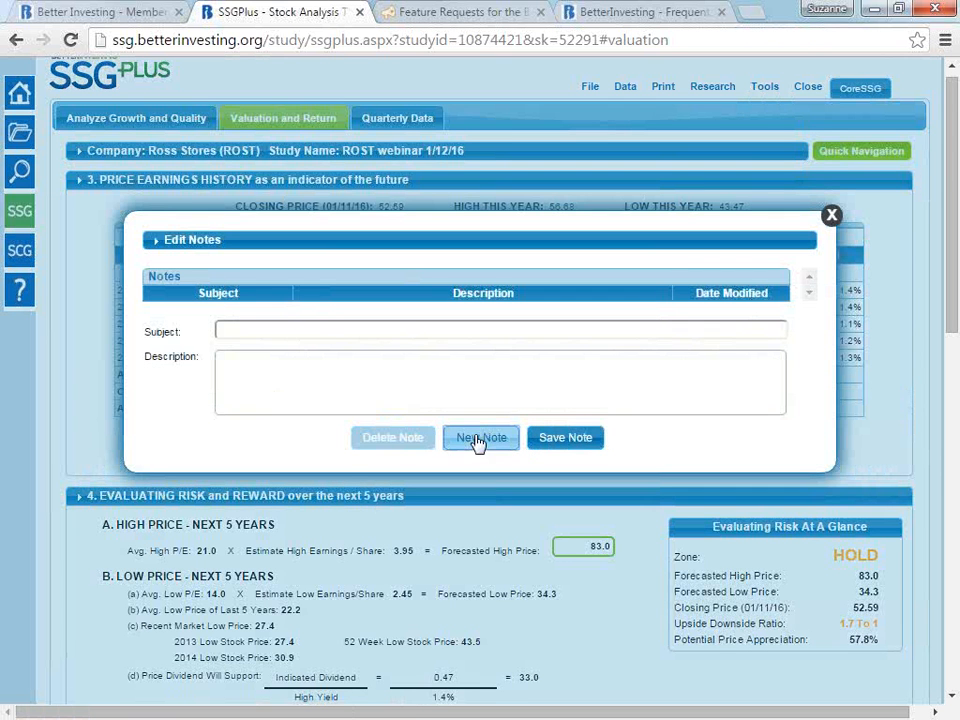
click(361, 343)
text(ne)
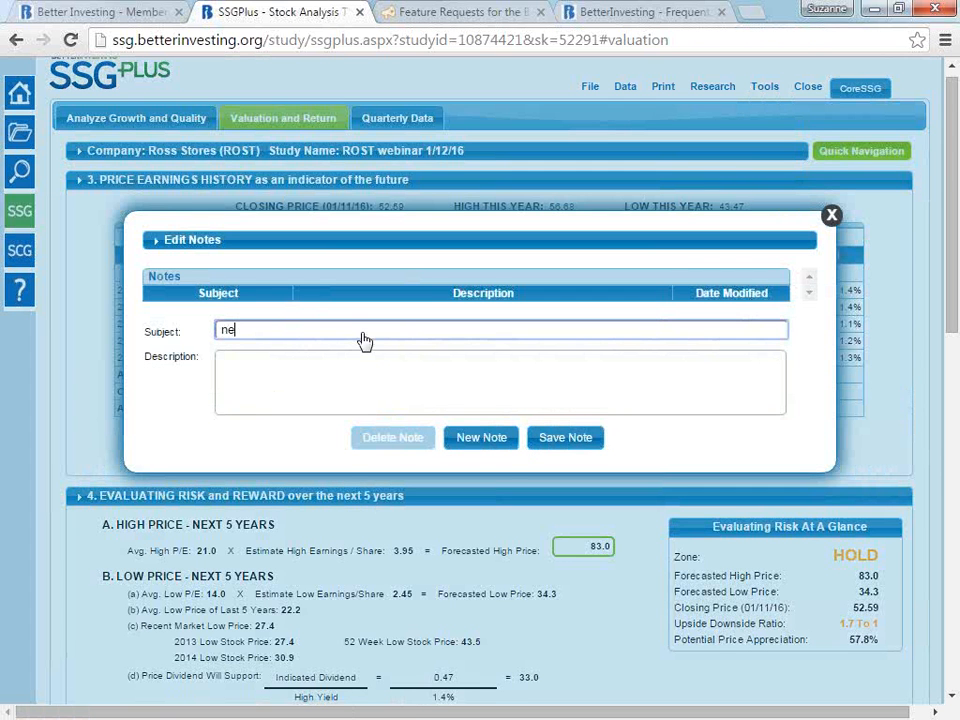
text(w note)
key(Tab)
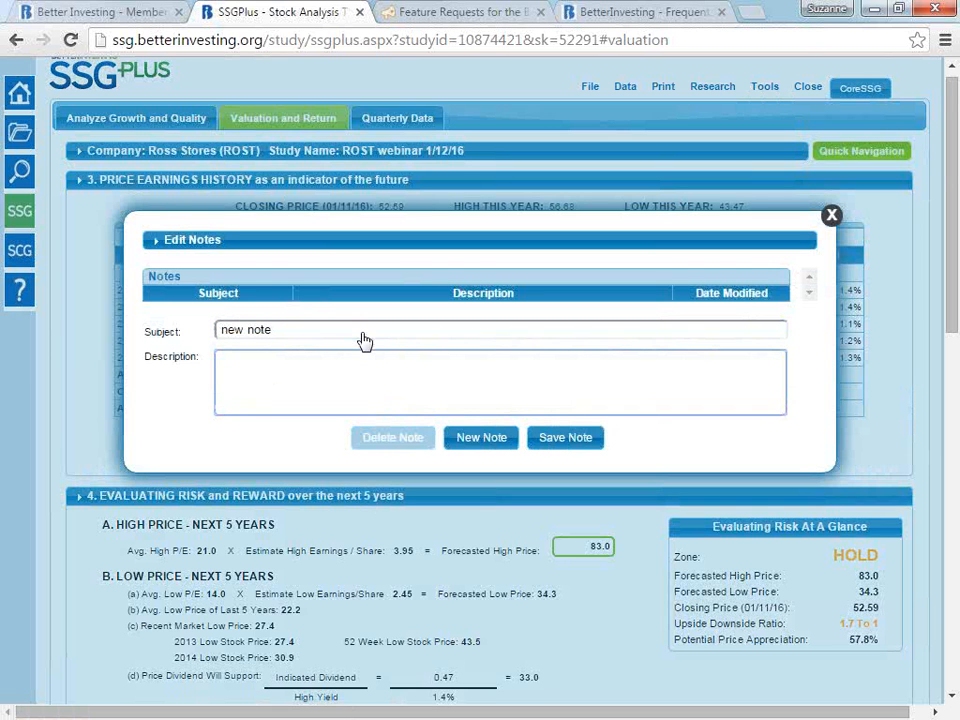
- Enter "analyst growth rates or company guidance" as the note's description, save the note and close the notes editor
text(analyst growtn rates or c)
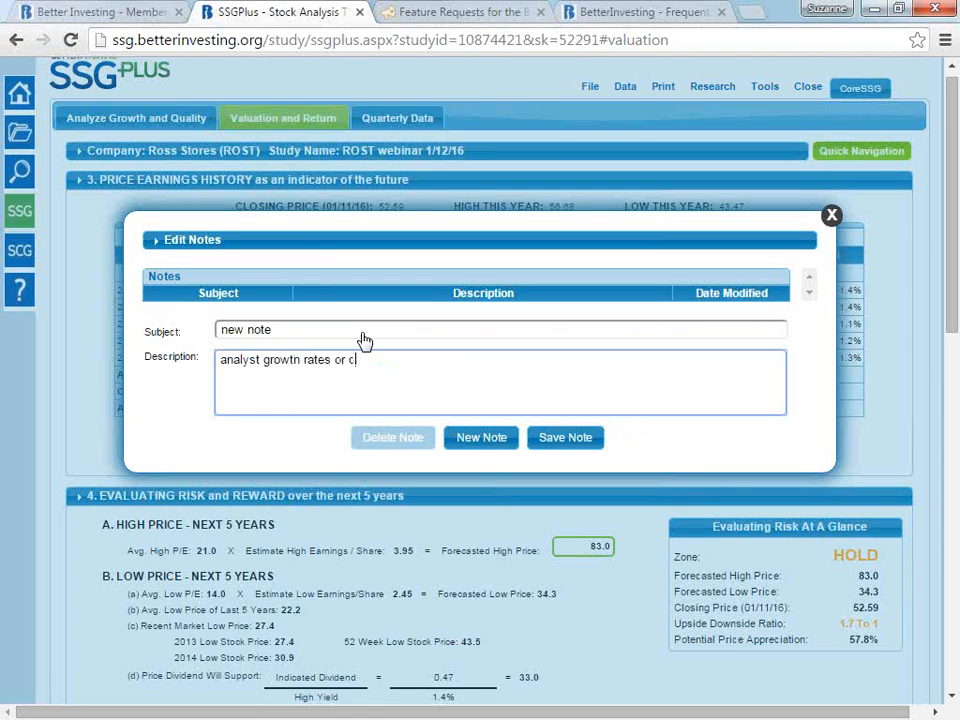
text(ompany guidance)
click(578, 441)
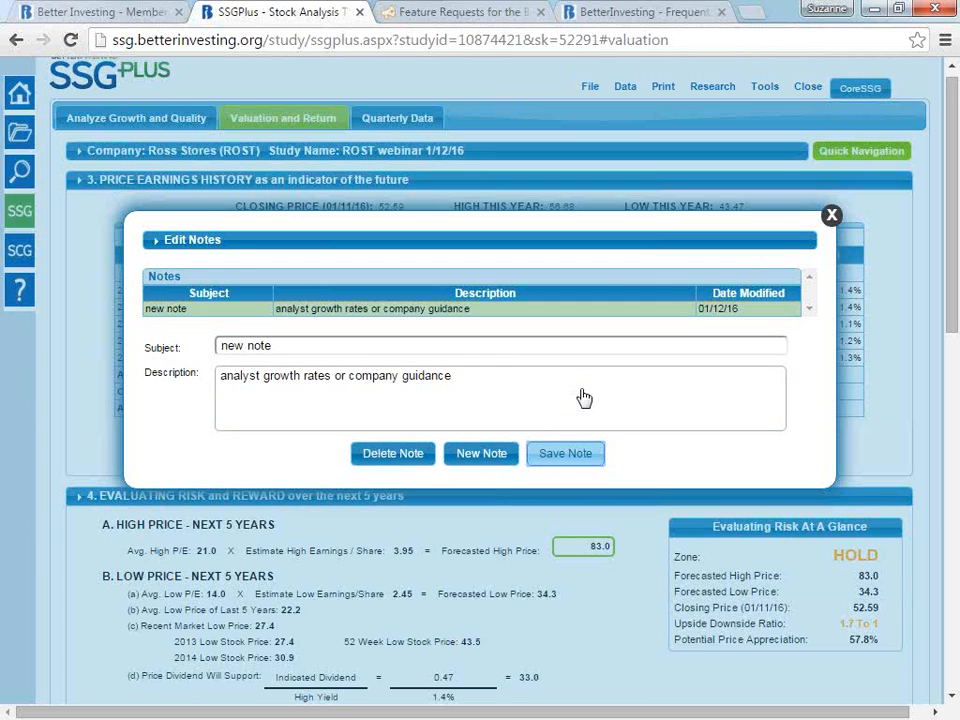
click(831, 217)
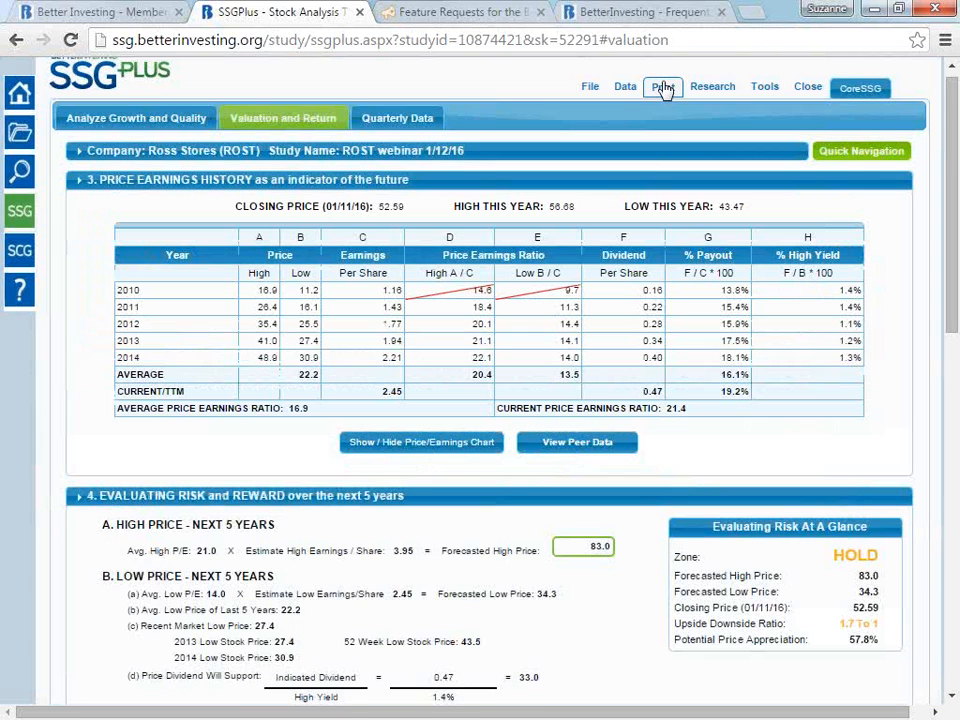
- Enable appending notes to the Two Page Stock Selection Guide print report, and close without generating a PDF
click(663, 88)
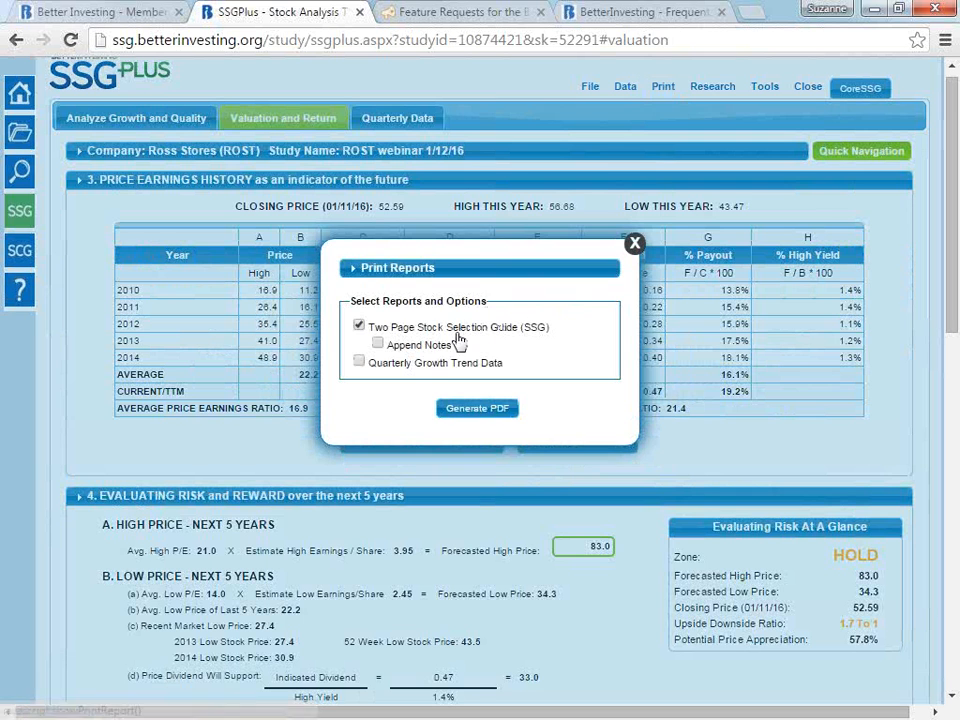
click(378, 343)
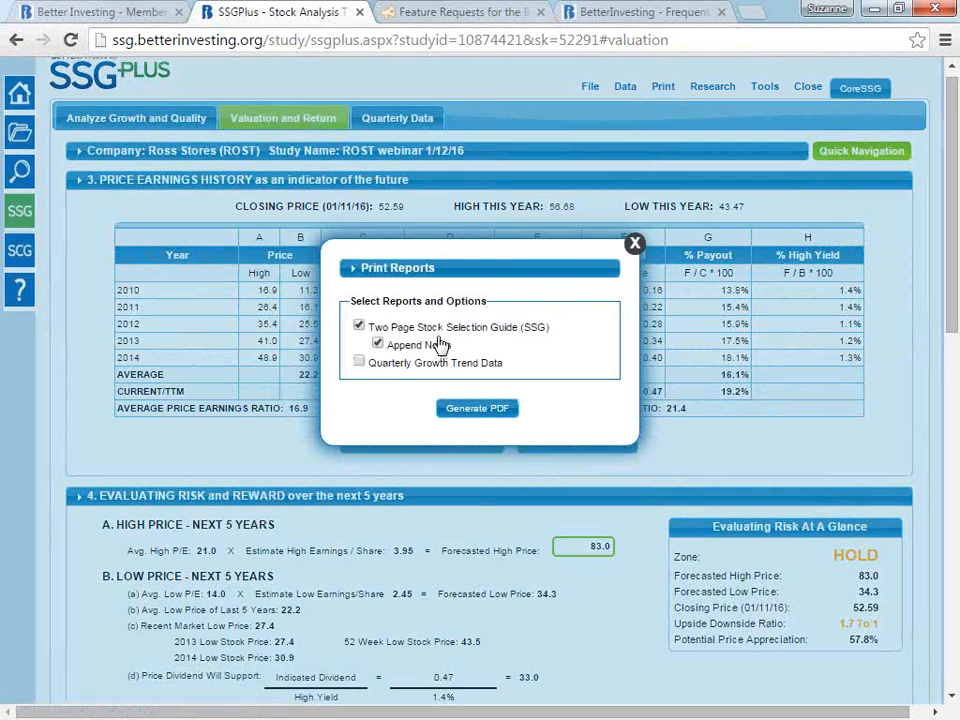
click(634, 245)
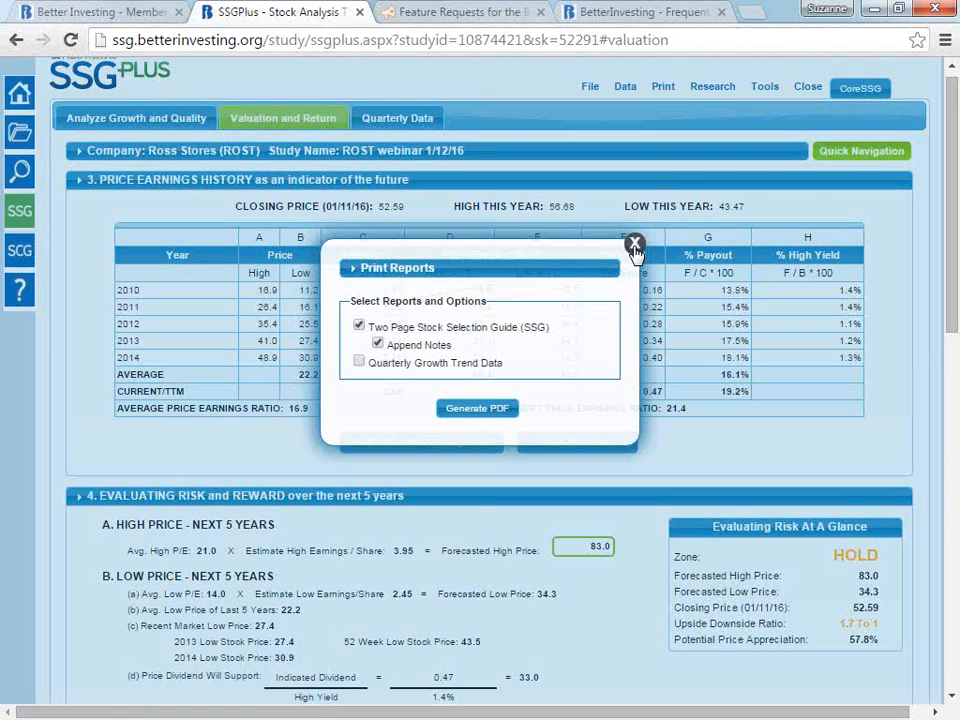
- Show the external research resources available for Ross Stores
mouse_move(728, 92)
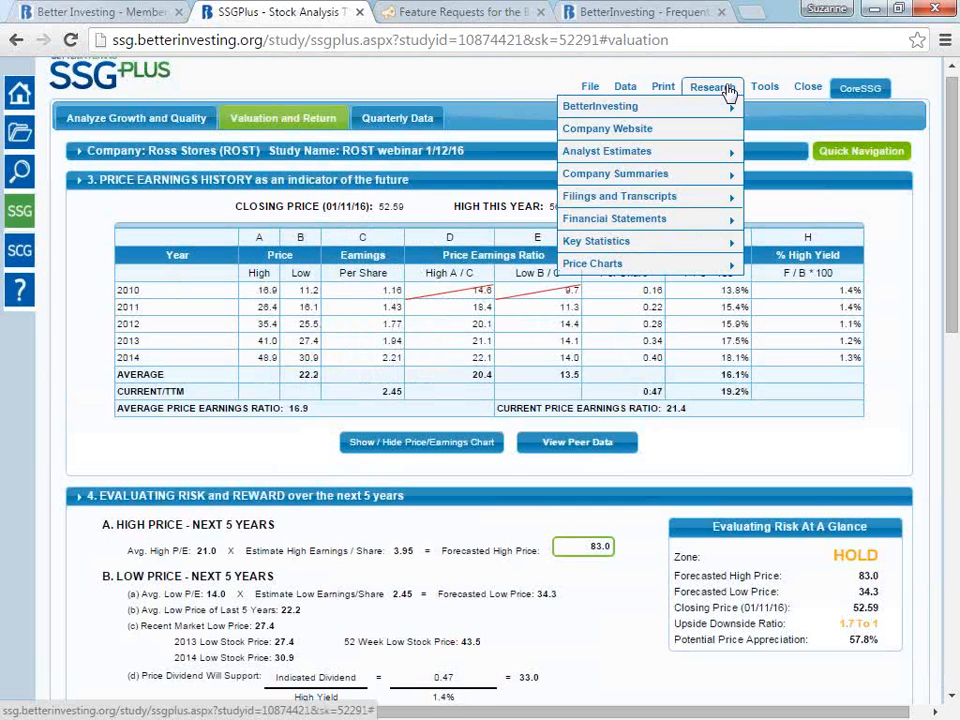
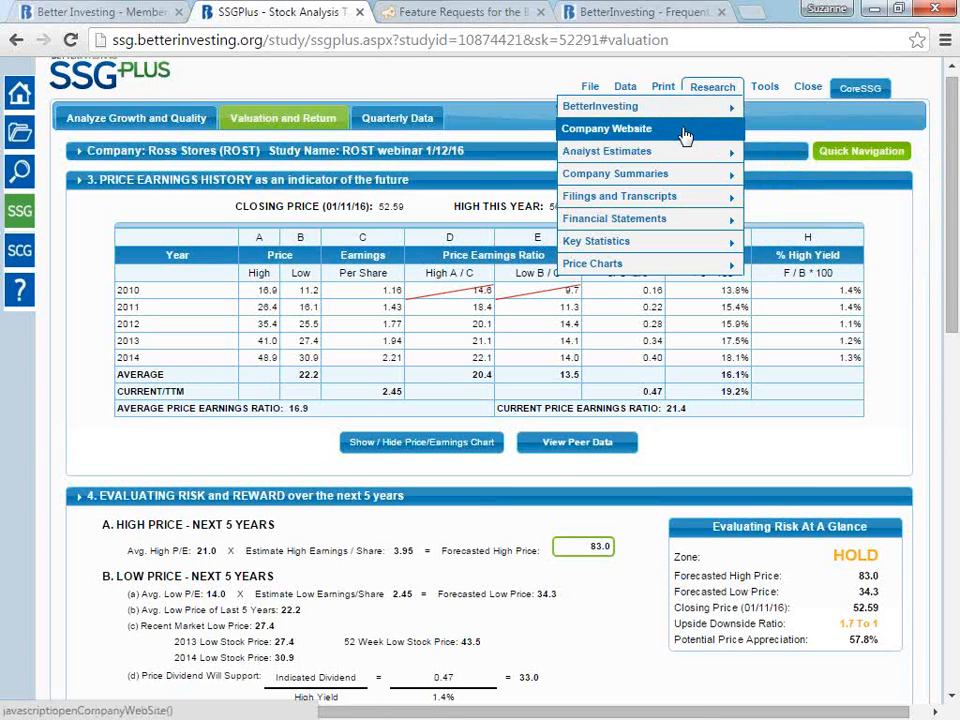
- Open the Ross Stores company website from the study's research resources, dismiss the email sign-up offer and open the Investors page
click(688, 135)
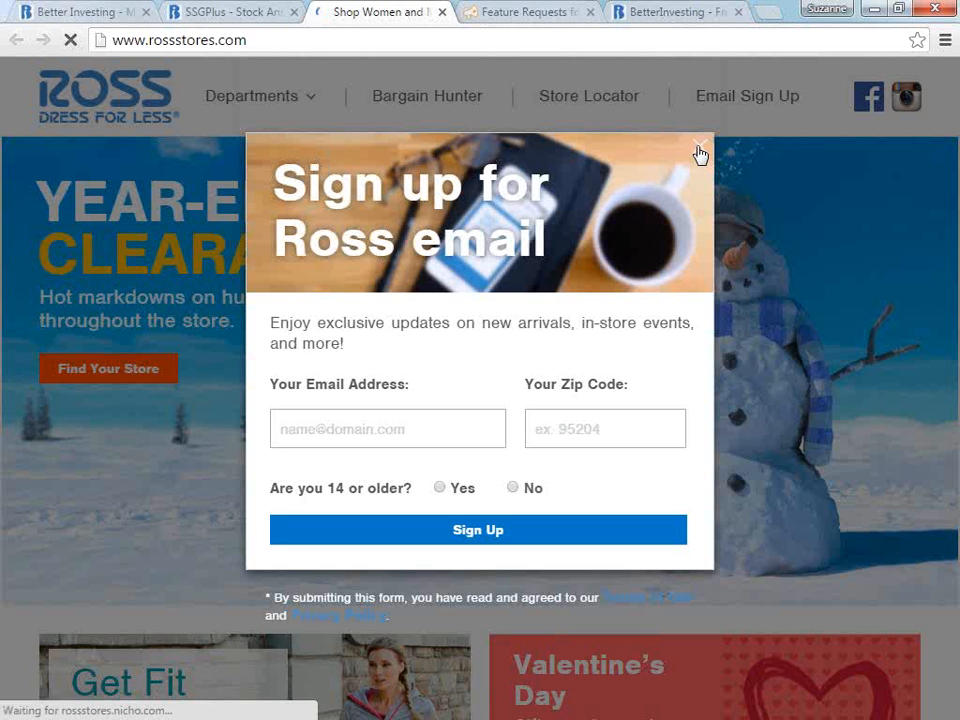
click(712, 147)
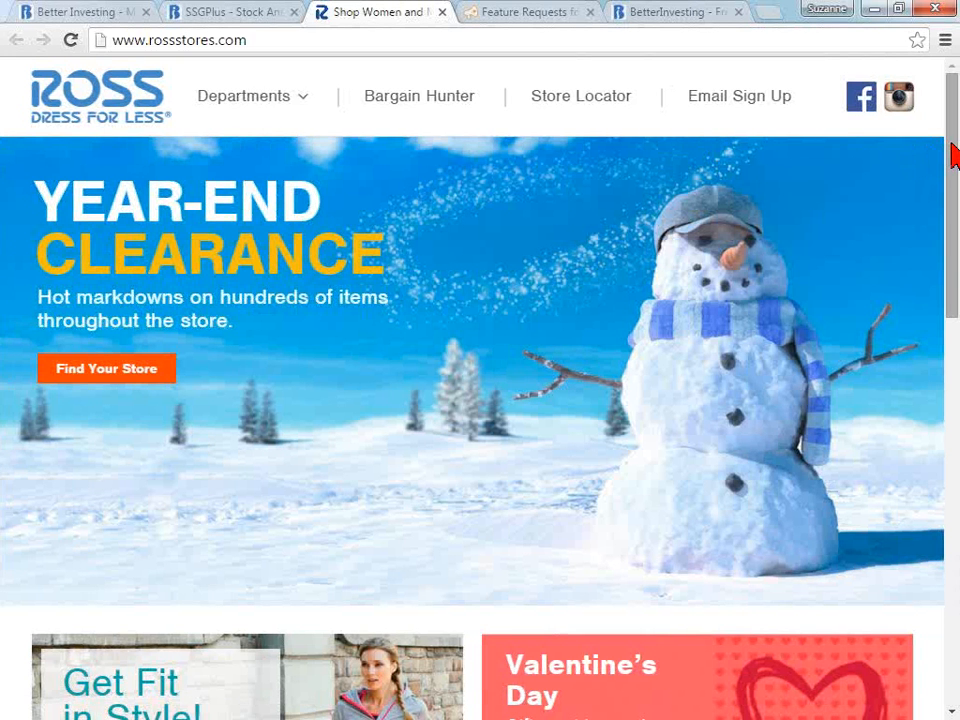
scroll(955, 158, down, 9)
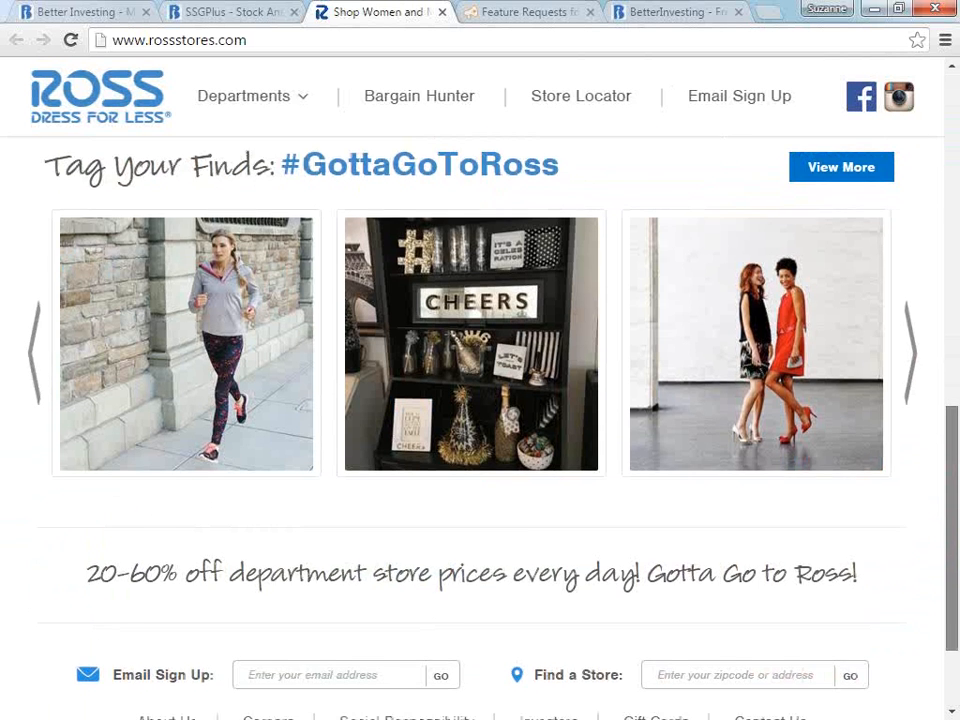
scroll(480, 400, down, 2)
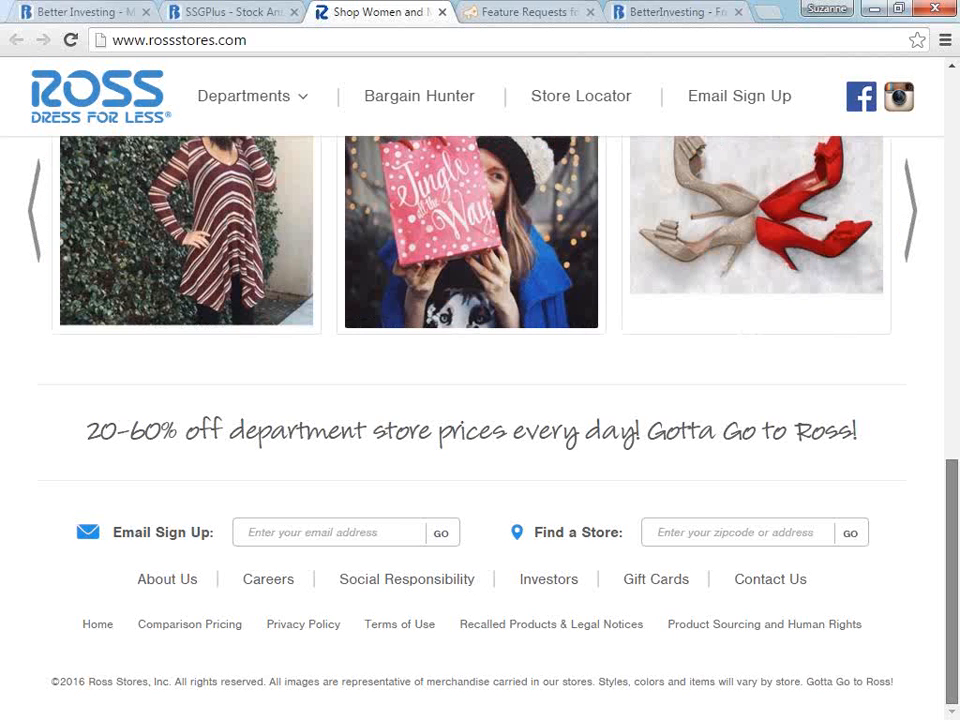
click(547, 581)
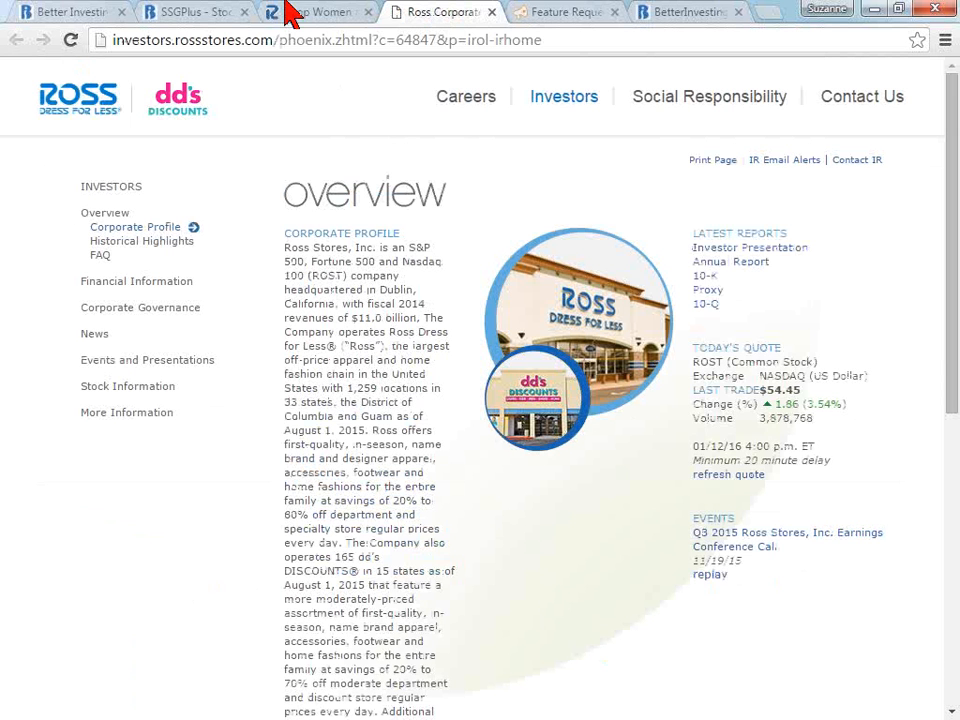
- Return to the study and open the SEC EDGAR 10-K filings for Ross Stores from its research resources
click(215, 22)
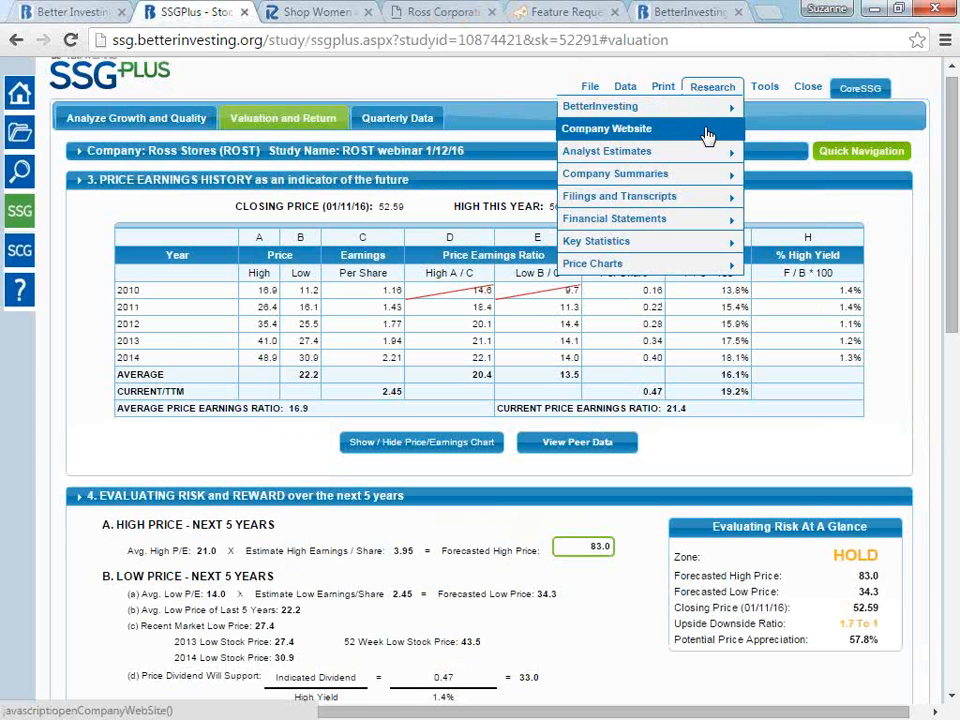
mouse_move(707, 151)
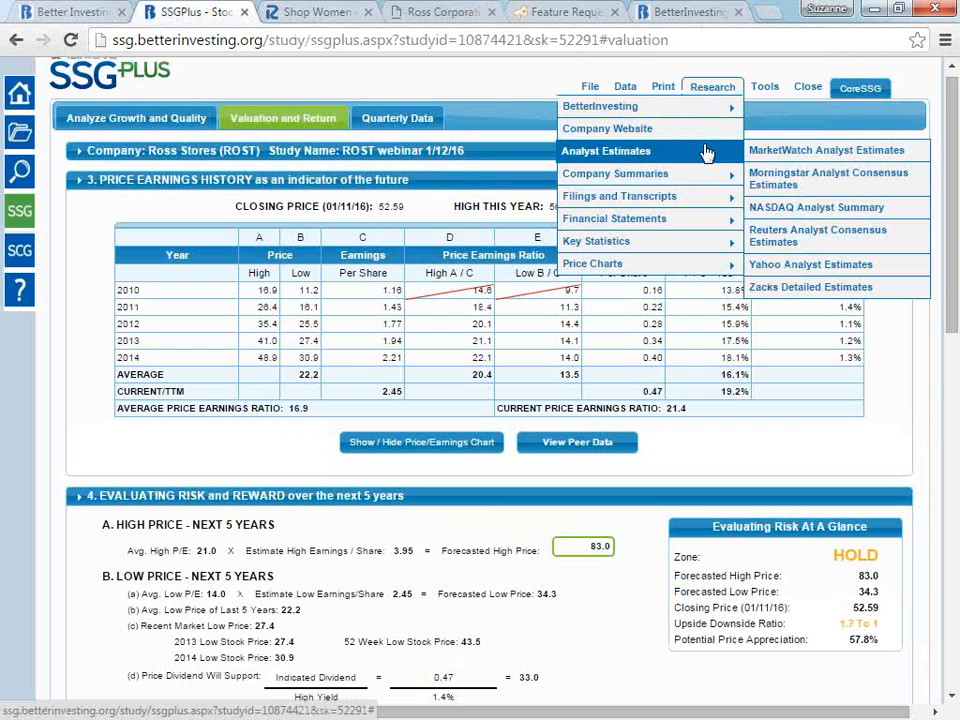
mouse_move(703, 178)
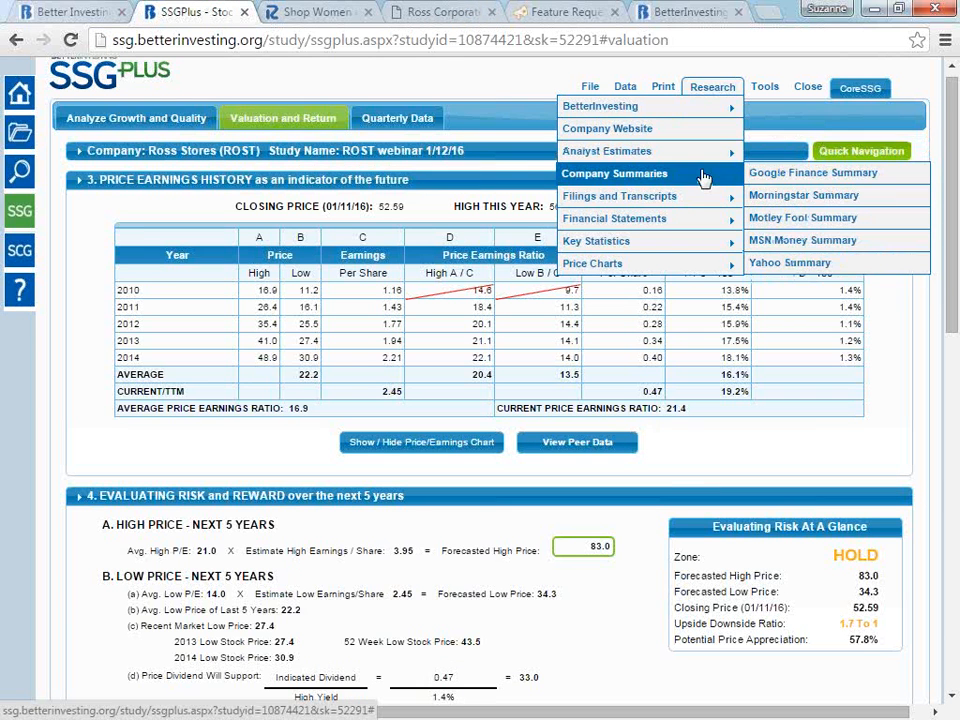
mouse_move(705, 203)
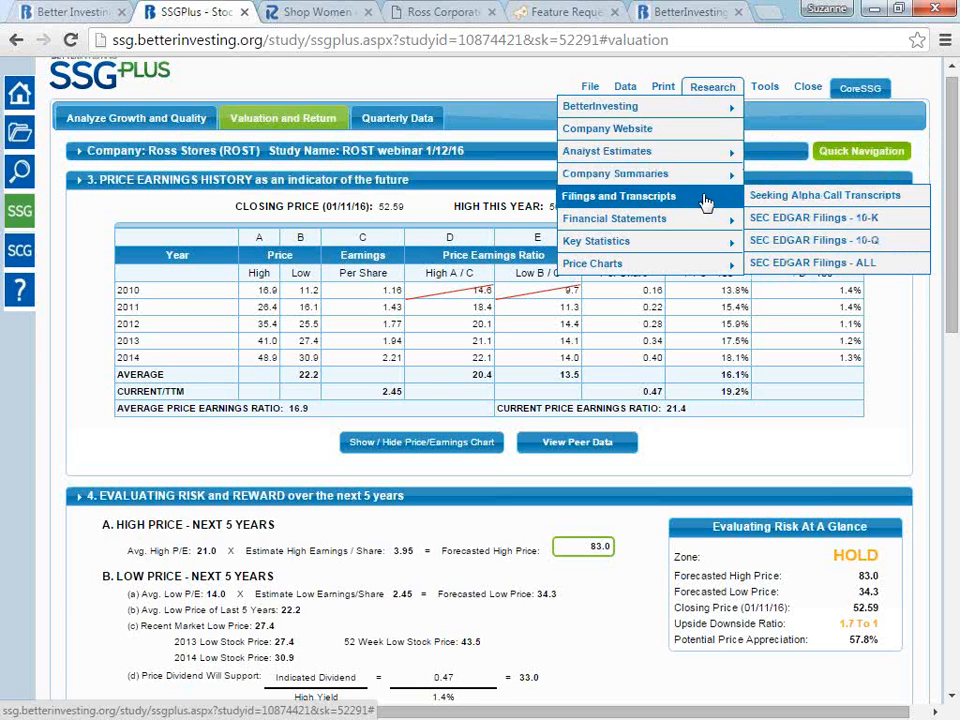
click(799, 219)
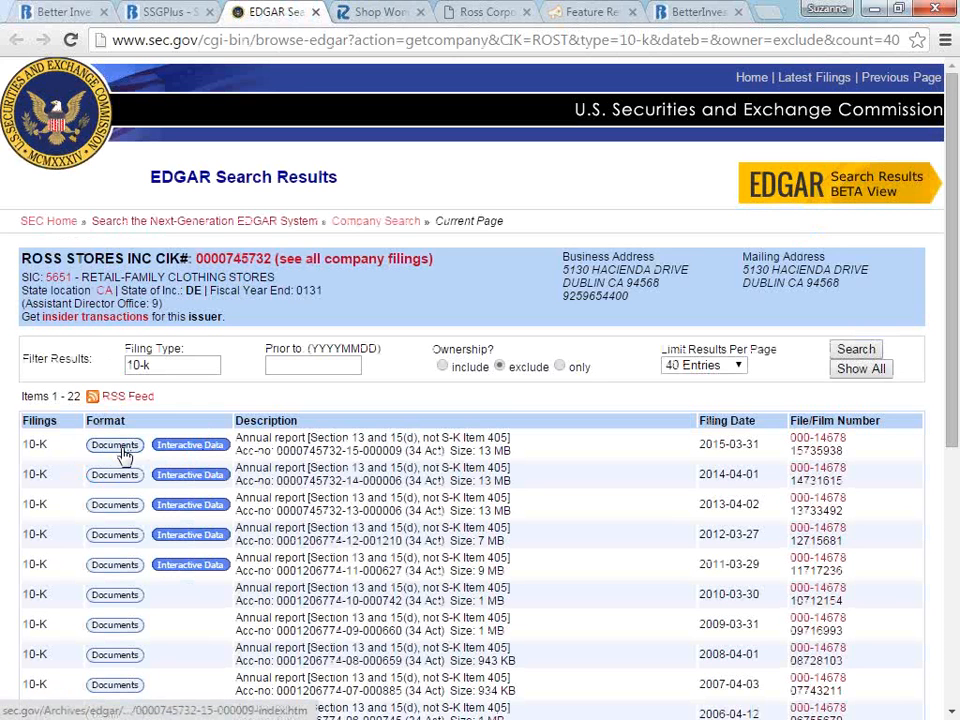
- Return to the study and review the Financial Statements, Key Statistics and Price Charts research sources
click(172, 20)
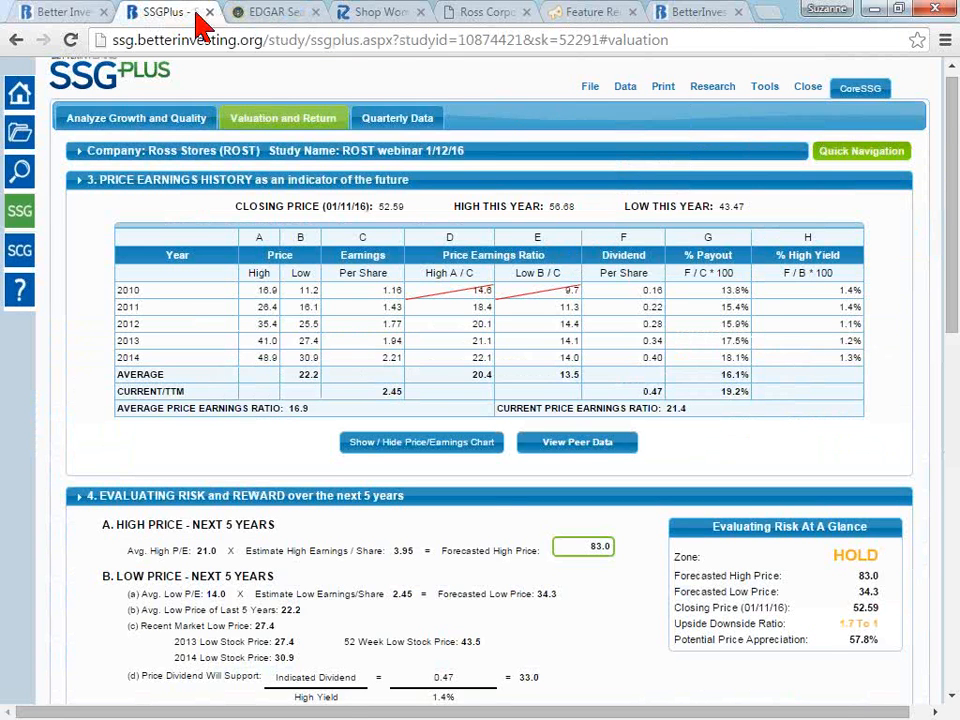
click(713, 87)
mouse_move(716, 112)
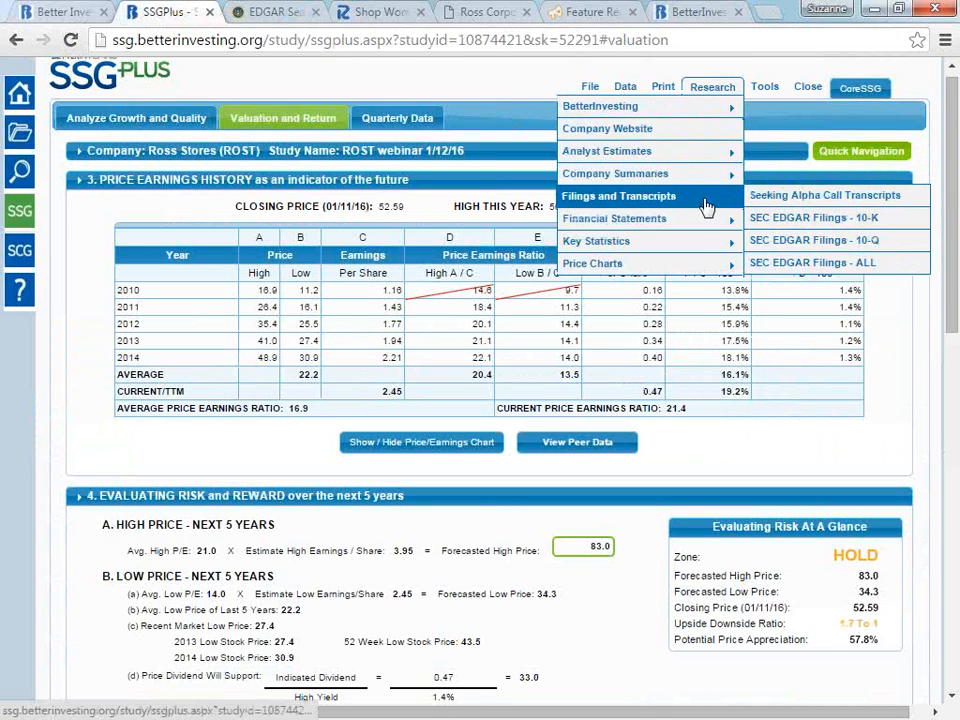
mouse_move(709, 225)
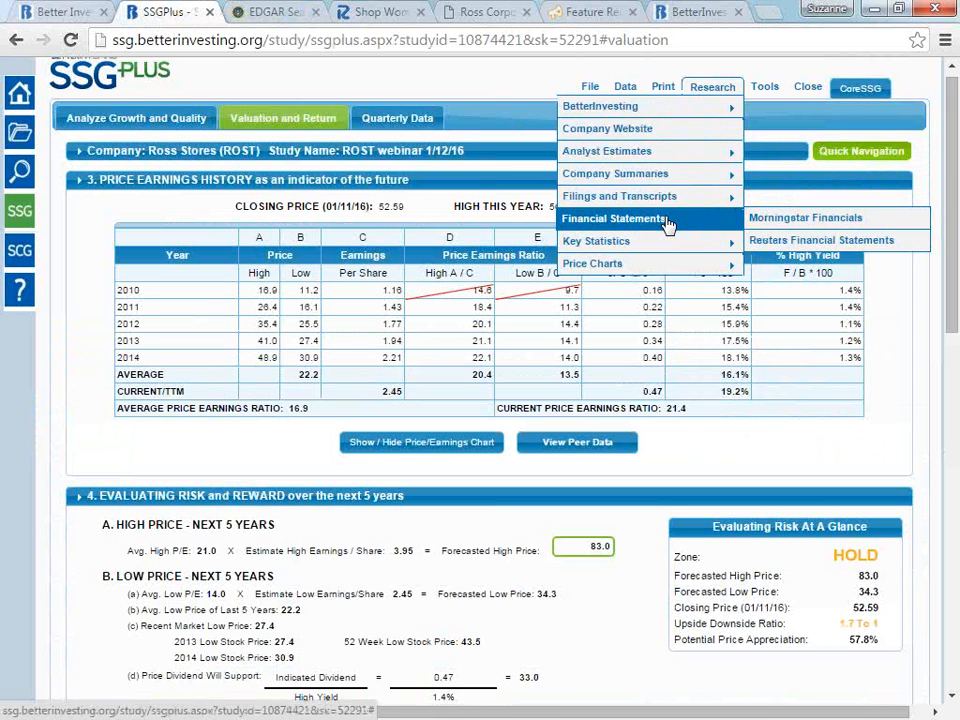
mouse_move(675, 245)
mouse_move(683, 272)
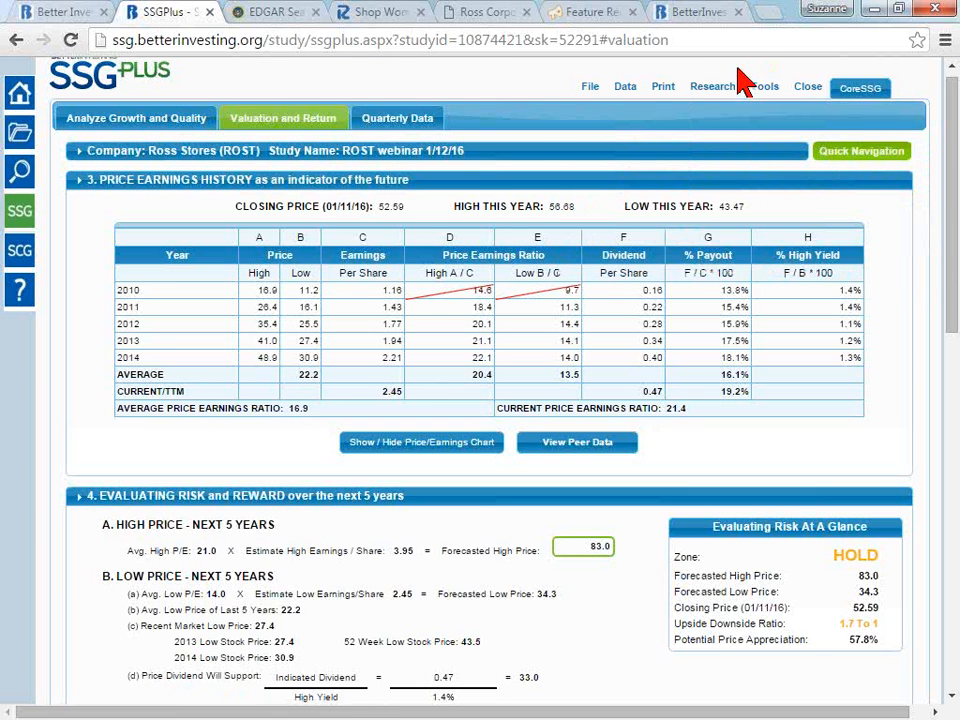
- Review the study's tools and its file options for exporting and sharing, and call up Quick Navigation
mouse_move(768, 103)
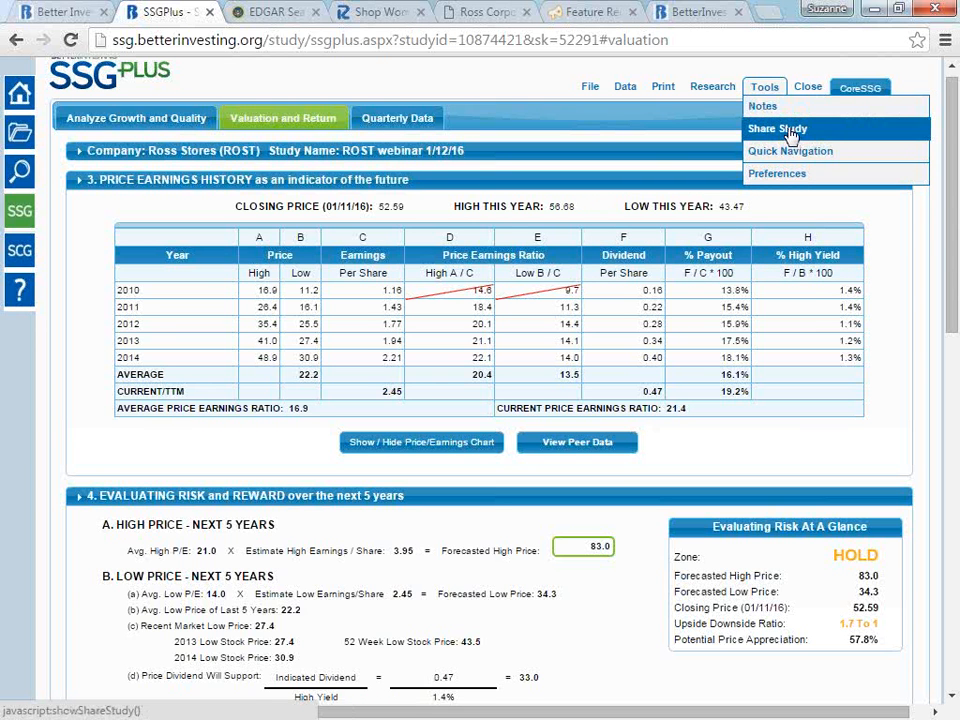
click(589, 86)
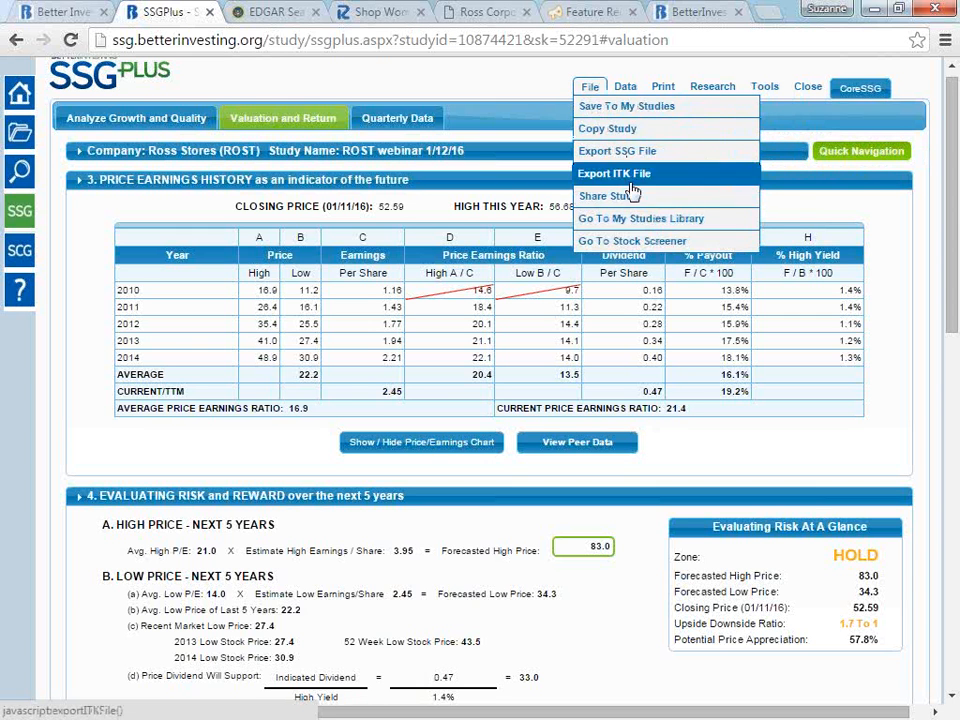
click(768, 88)
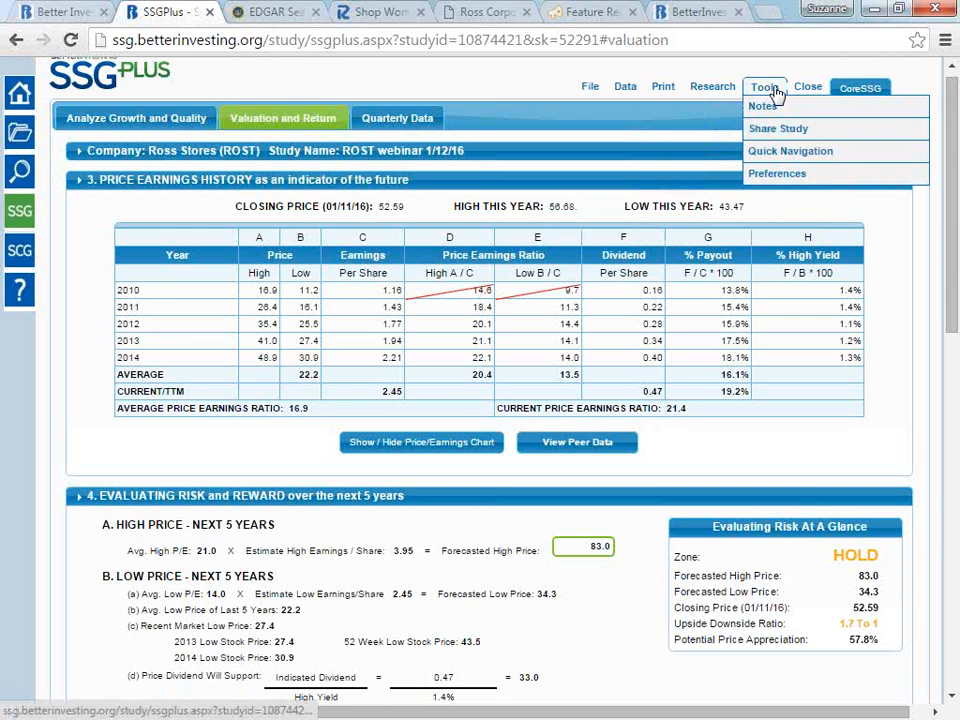
click(805, 155)
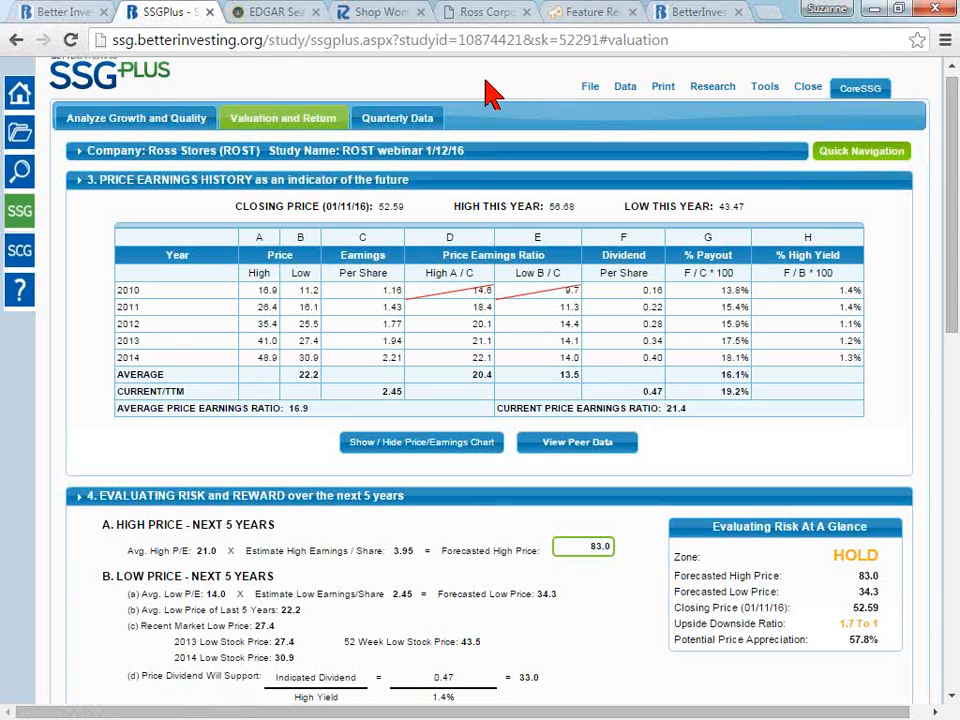
click(898, 152)
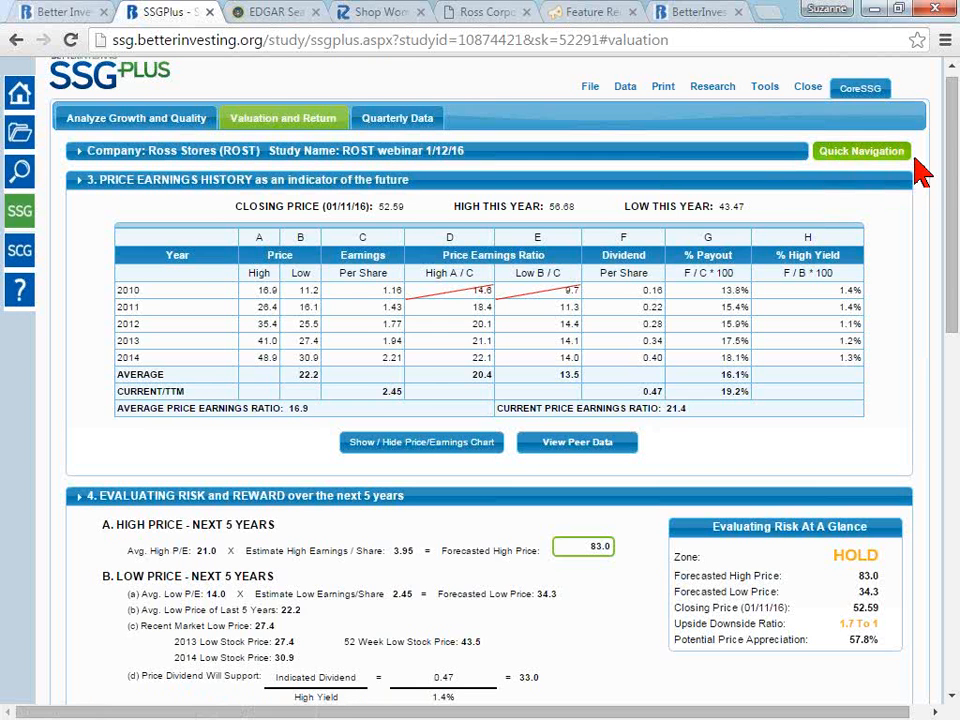
- View the Analyze Growth and Quality page of the study and return to Valuation and Return
click(162, 122)
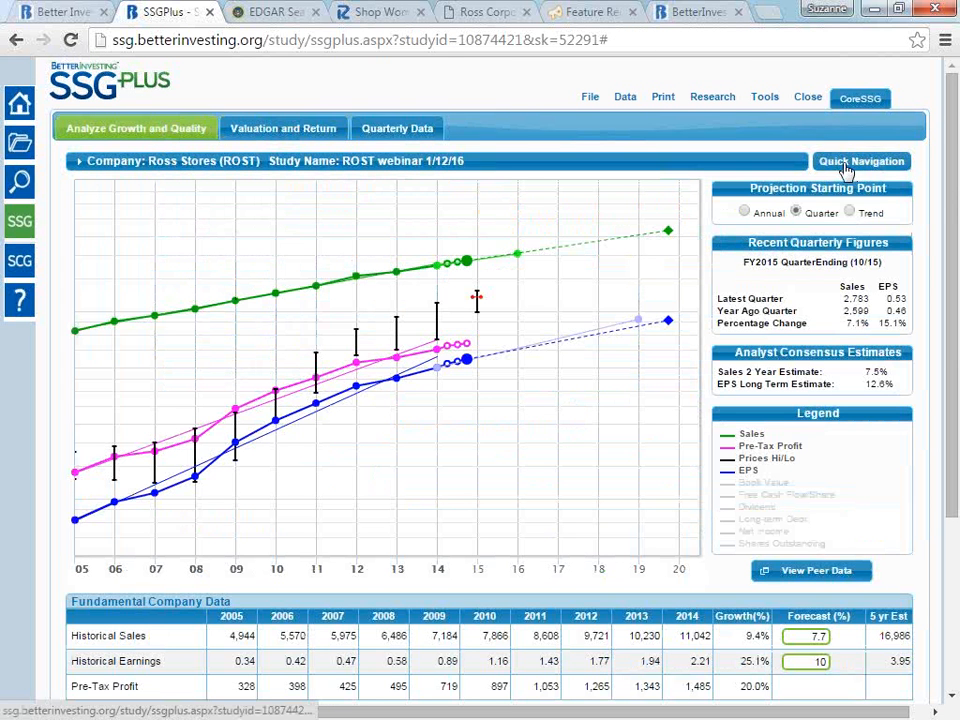
click(310, 135)
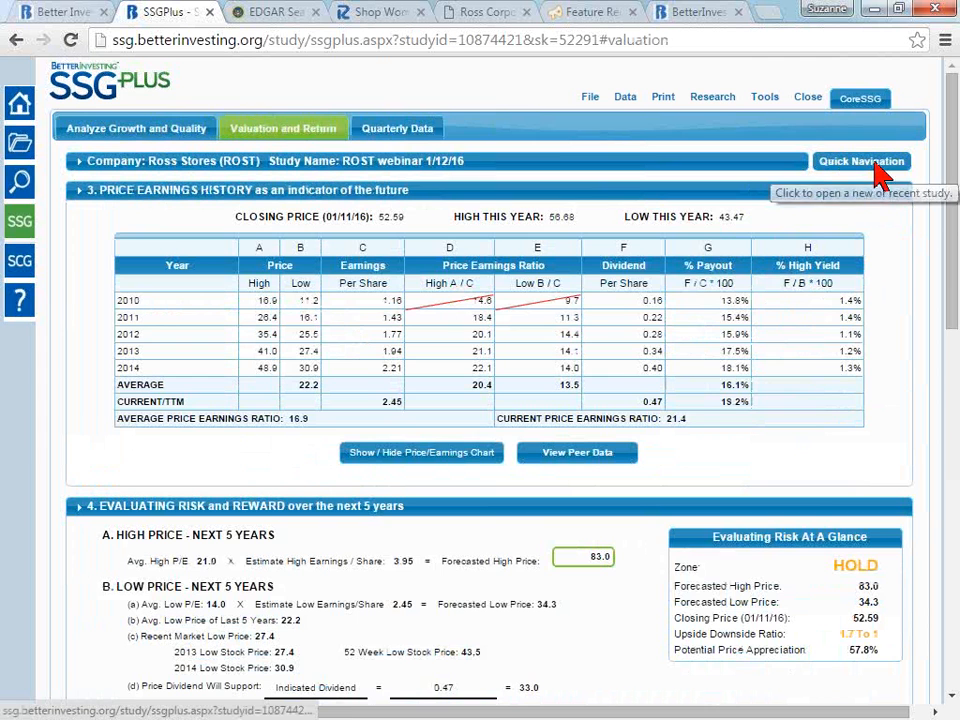
- Look up the ticker aapl for a new study in Quick Navigation and clear the entry without creating a study
click(868, 162)
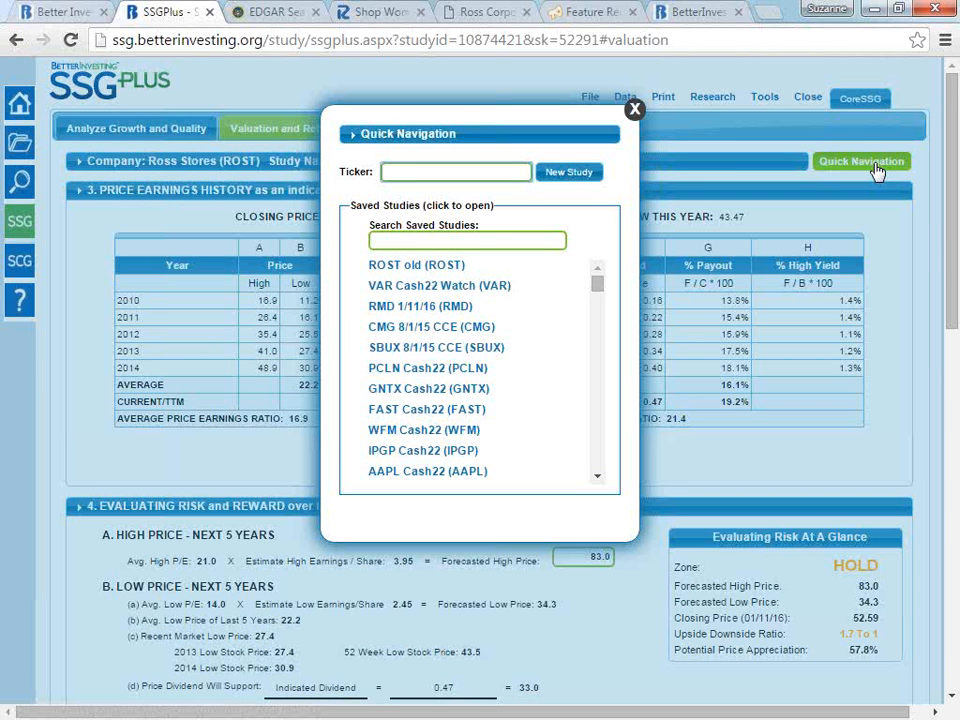
click(399, 176)
text(a)
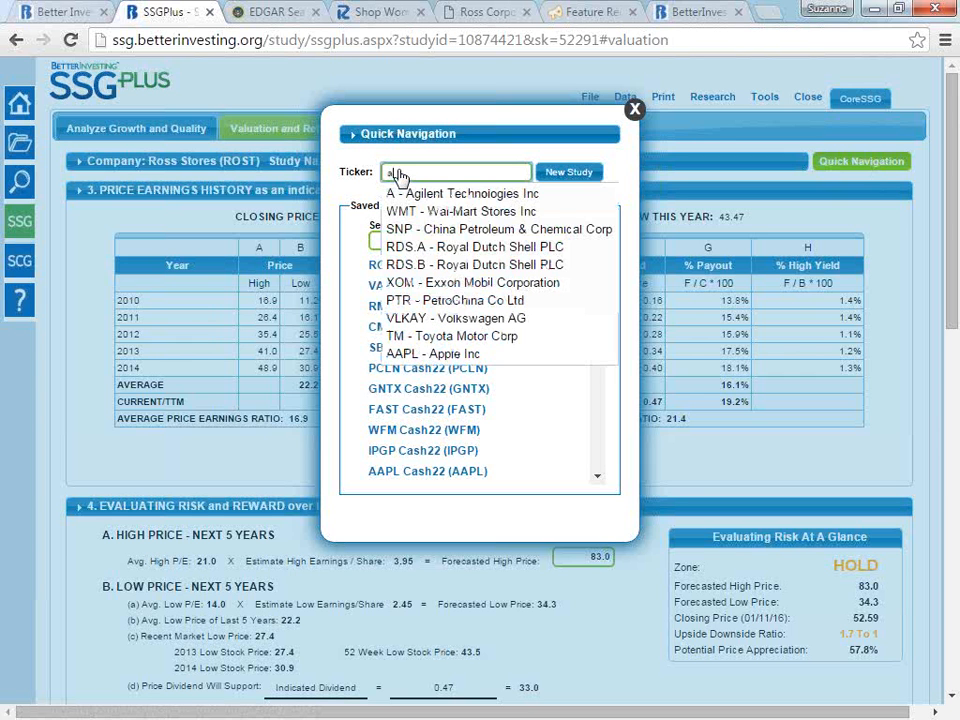
text(p)
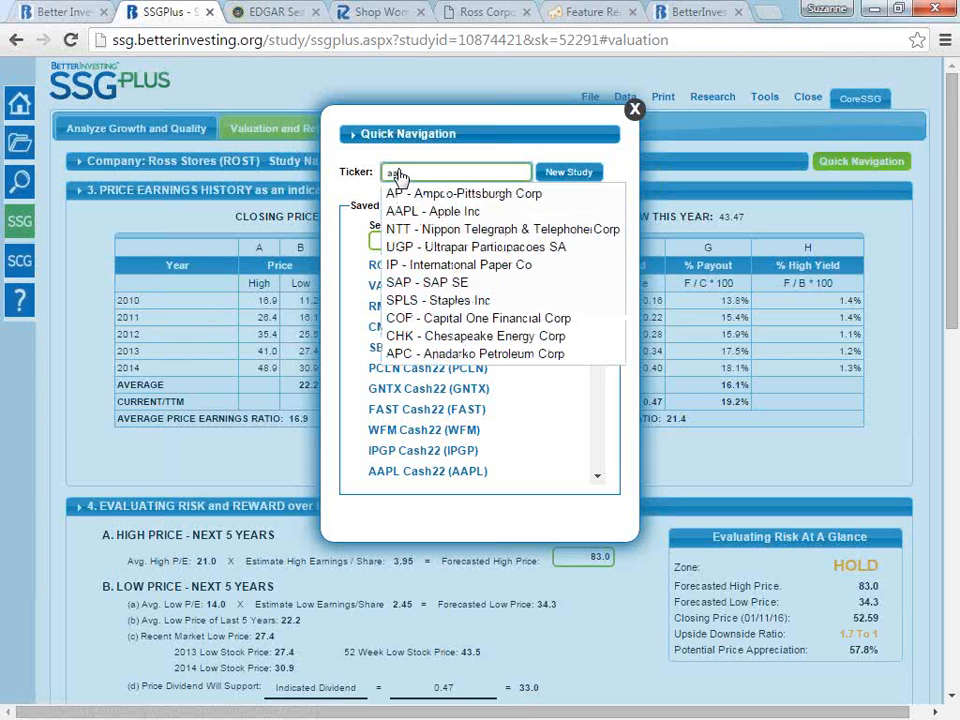
text(l)
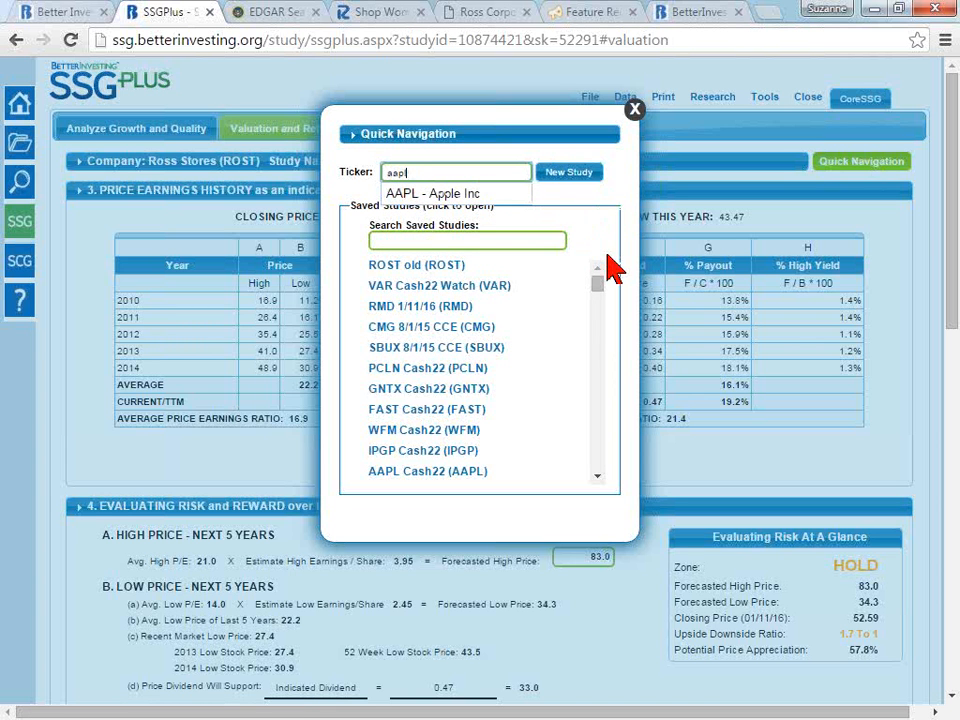
key(BackSpace)
key(BackSpace)
key(BackSpace)
key(BackSpace)
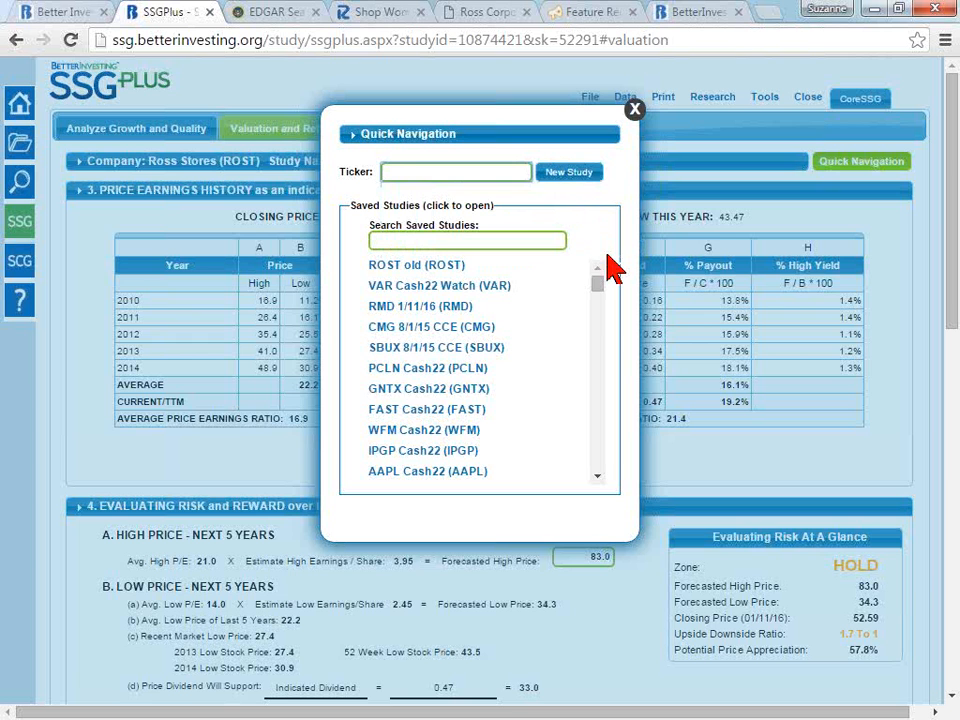
- Search the saved studies for "rost" and clear the search
click(527, 244)
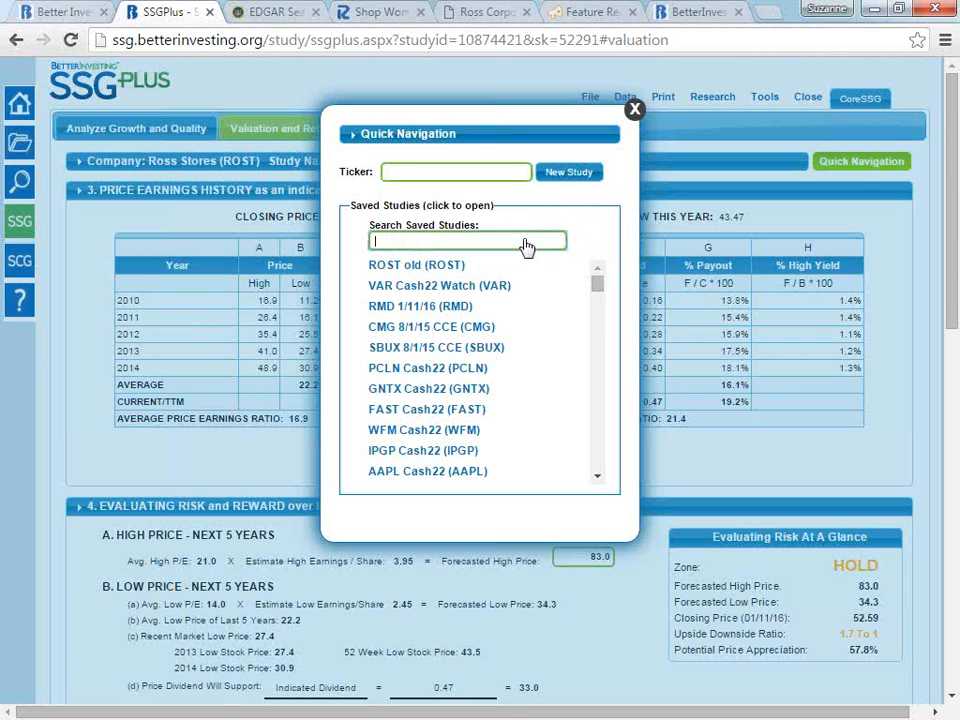
text(rost)
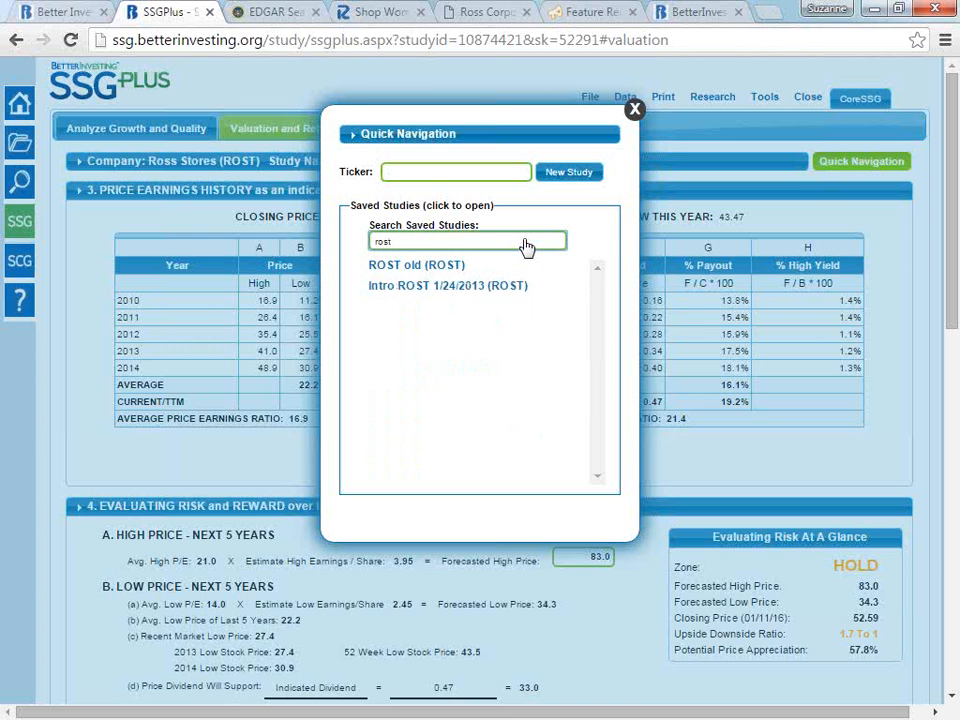
key(BackSpace)
key(BackSpace)
key(BackSpace)
key(BackSpace)
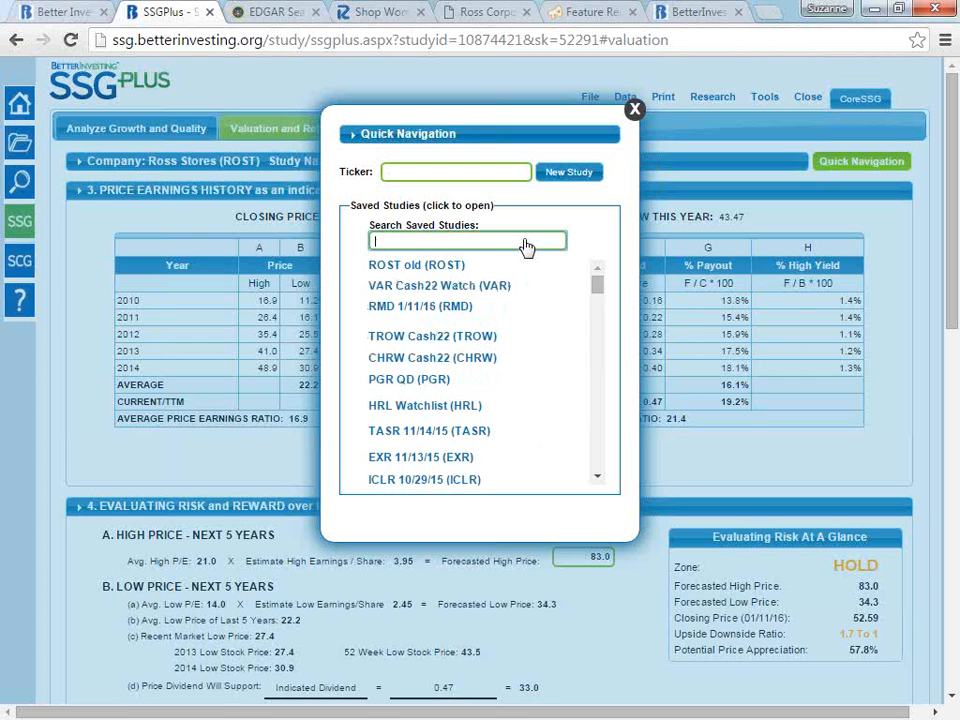
- Search the saved studies for "aapl" and close Quick Navigation without opening a study
text(aapl)
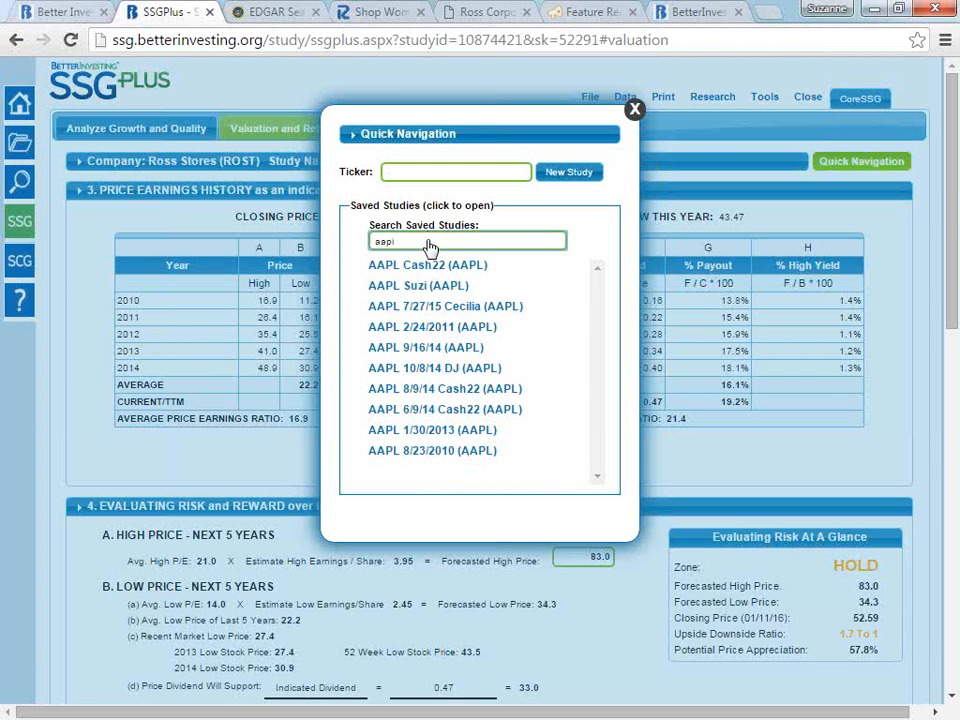
click(635, 112)
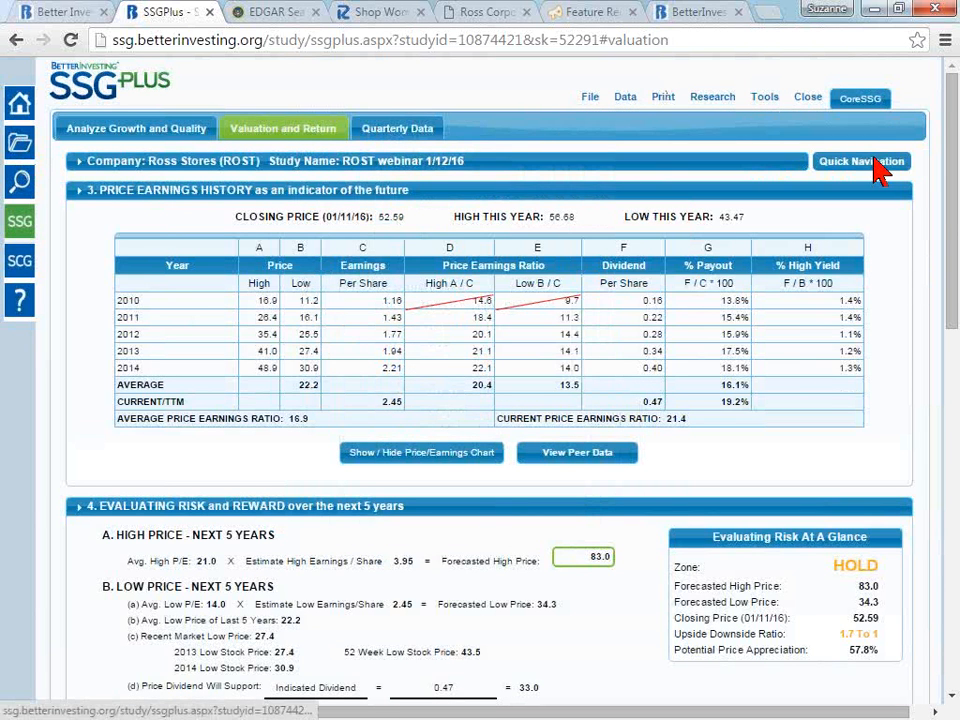
- Reopen Quick Navigation, browse through the list of saved studies and return to the start of the list
click(876, 165)
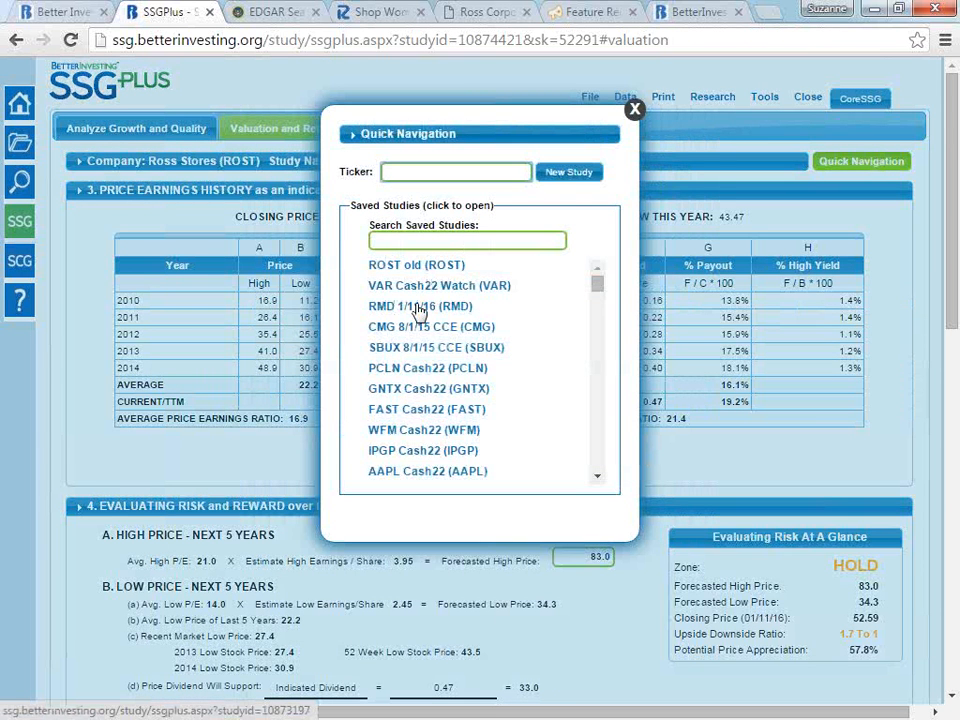
drag(420, 307, 628, 525)
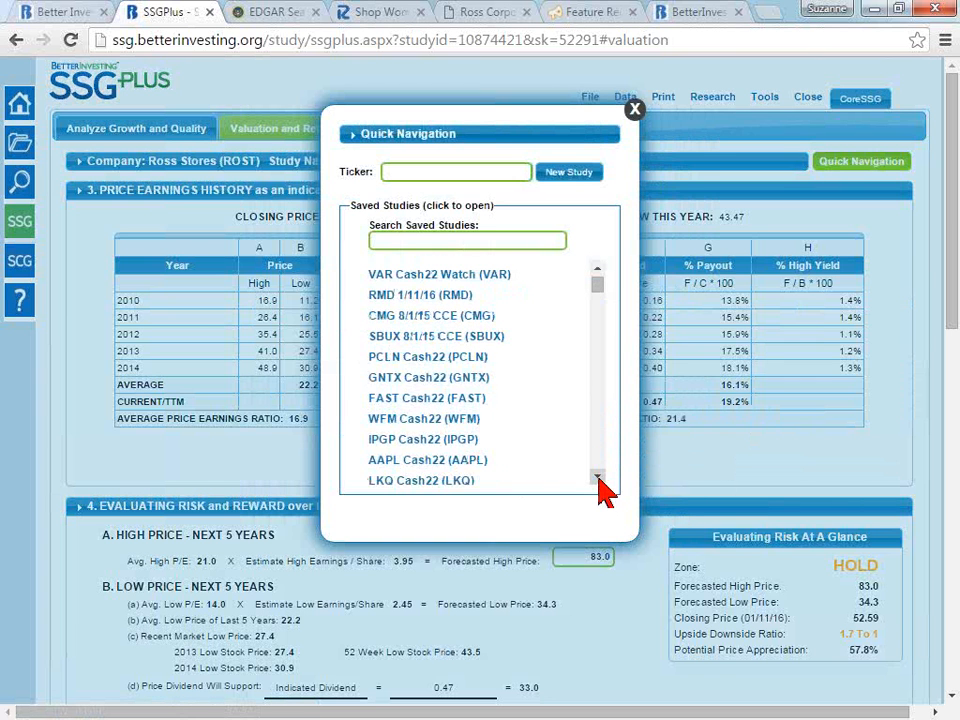
scroll(600, 482, down, 8)
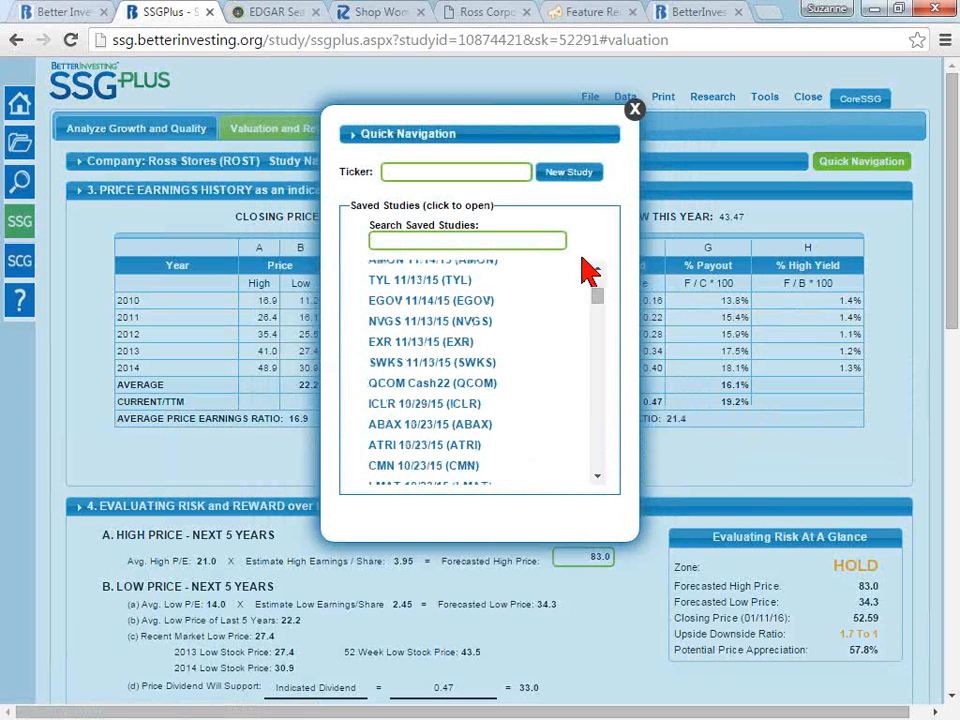
mouse_move(604, 304)
mouse_down()
mouse_move(606, 472)
mouse_move(606, 279)
mouse_up()
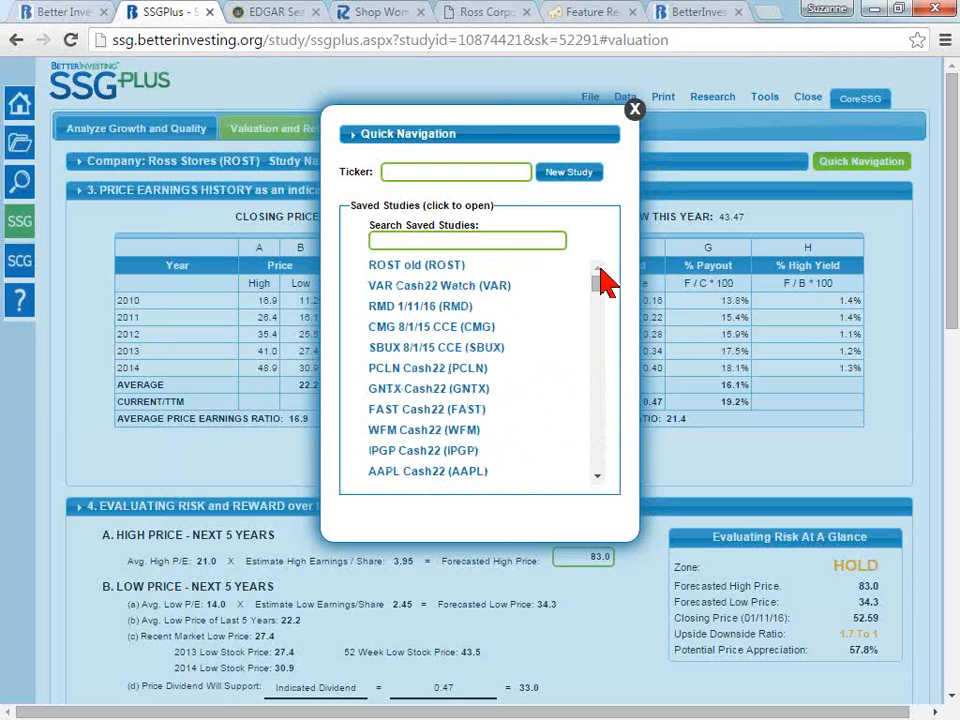
- Search the saved studies in Quick Navigation for "cash22" and close it without opening a study
click(635, 110)
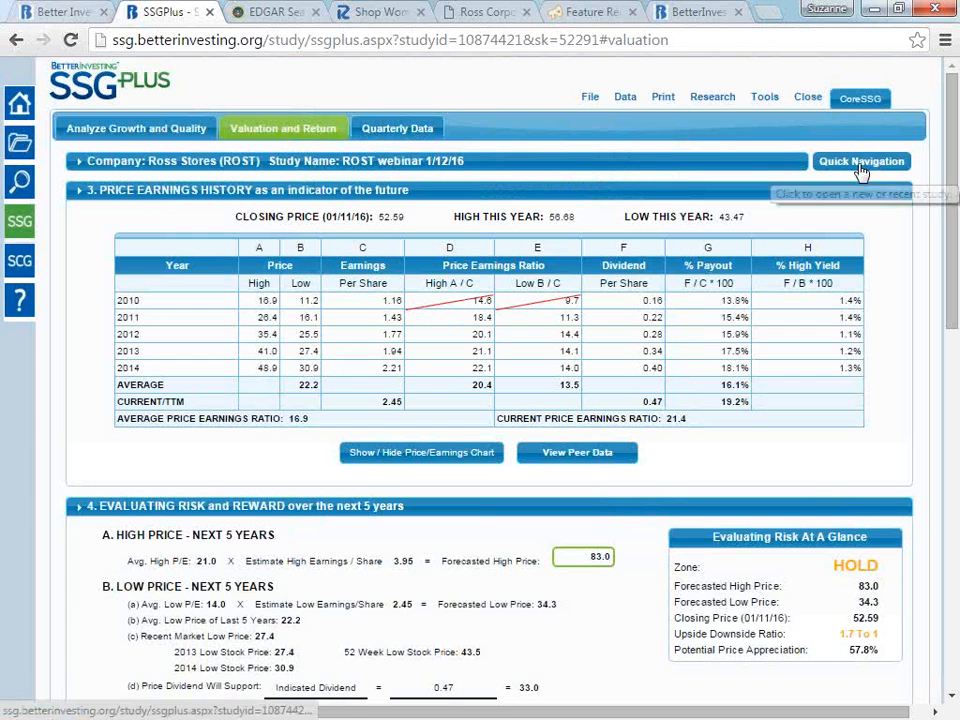
click(862, 172)
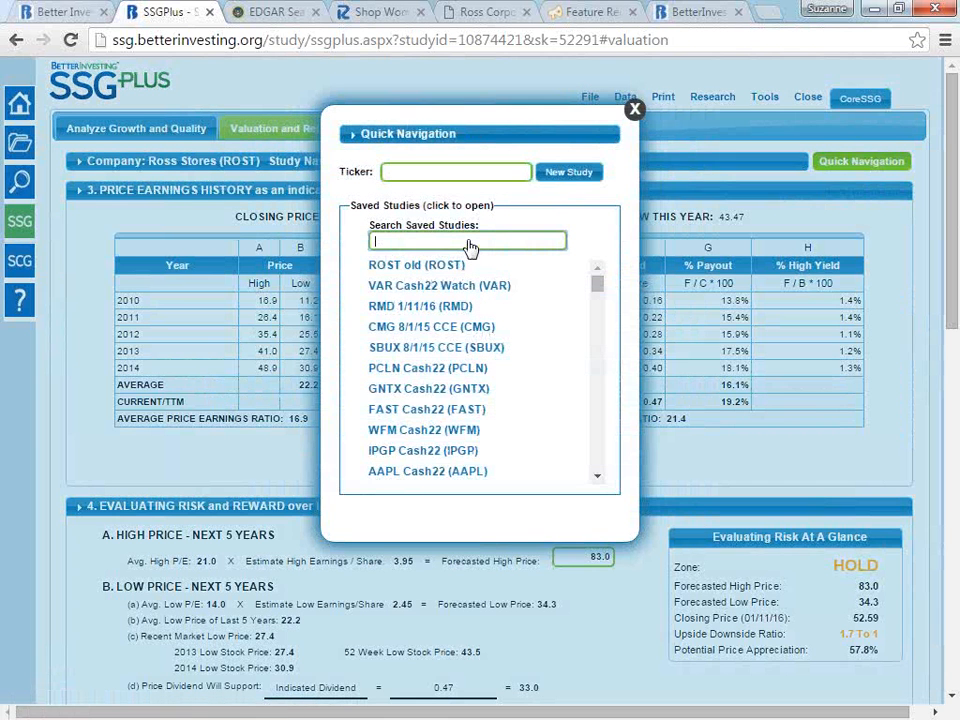
text(cash22)
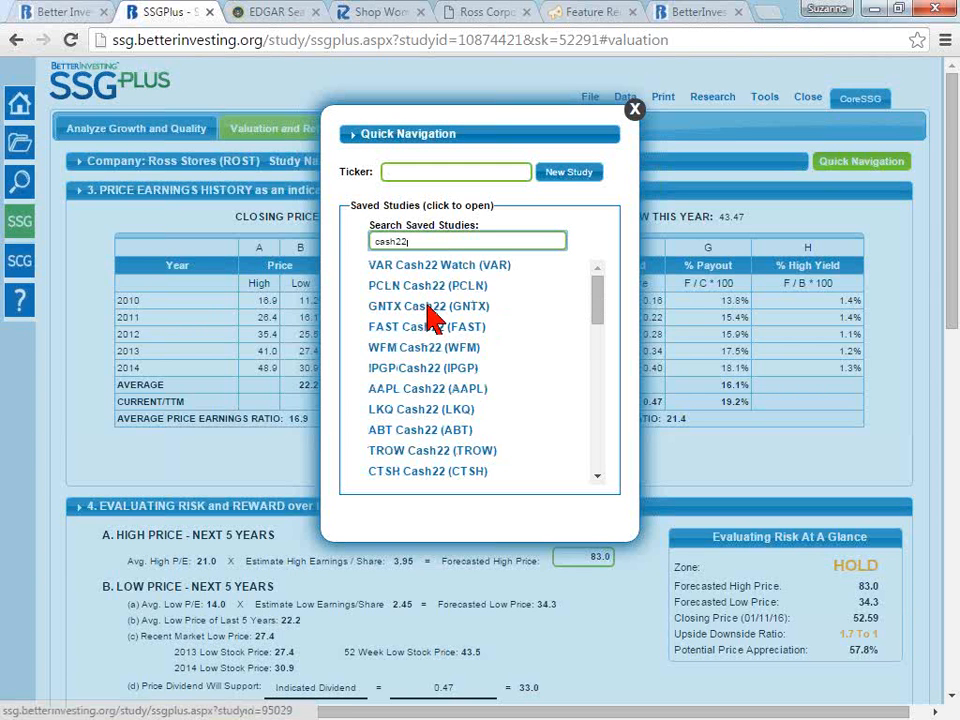
mouse_move(606, 300)
mouse_down()
mouse_move(613, 422)
mouse_move(606, 279)
mouse_up()
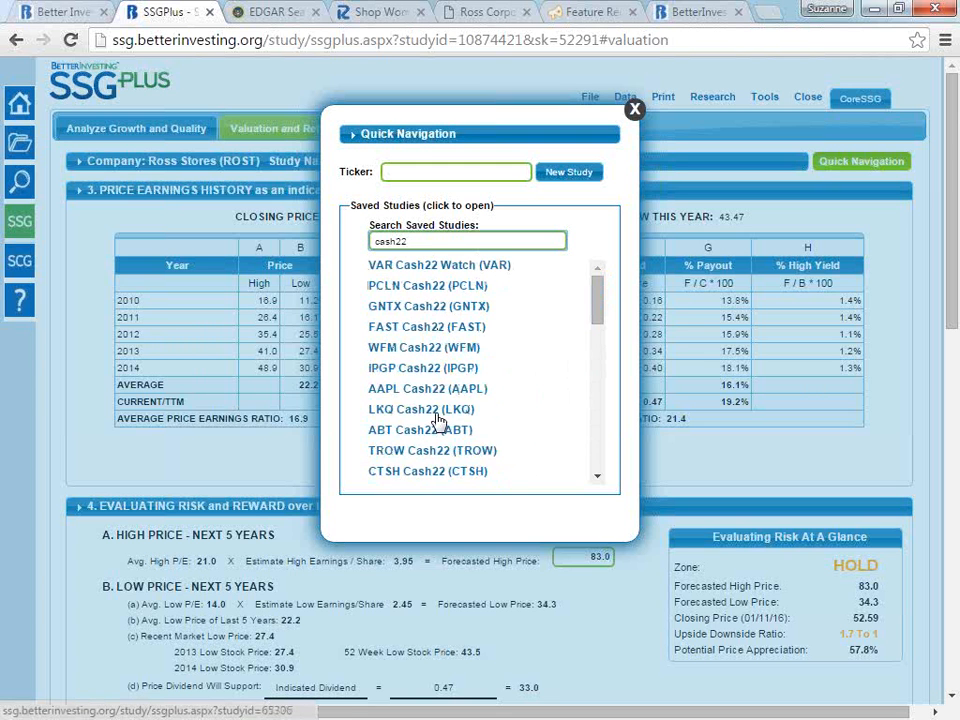
click(634, 112)
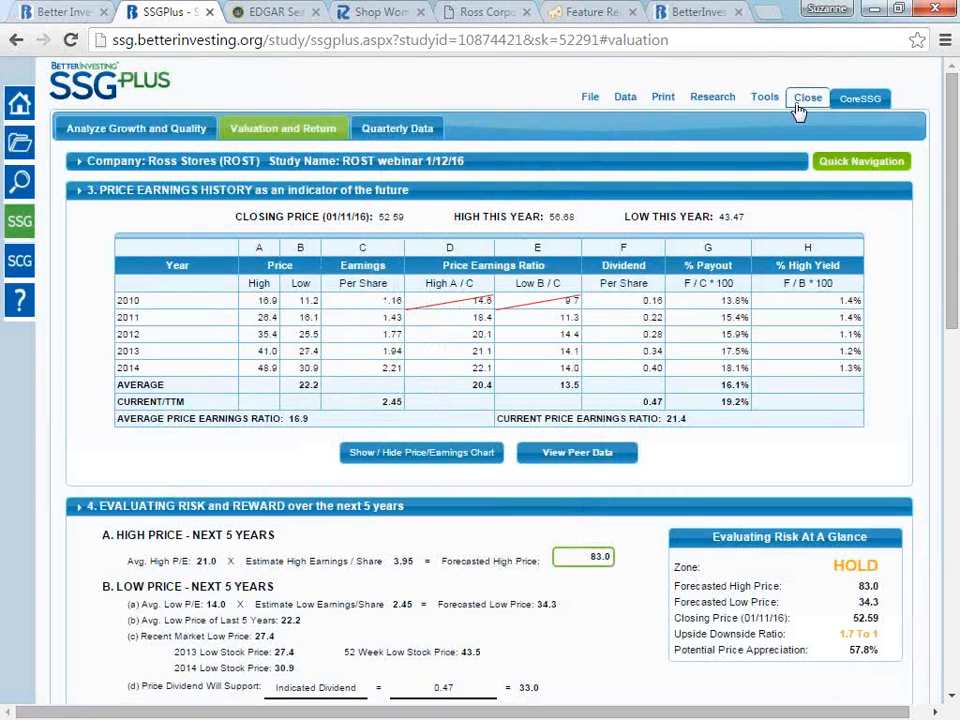
- Open the study preferences, review the zoning choices and the Prepared by entry, and close them without saving
click(765, 100)
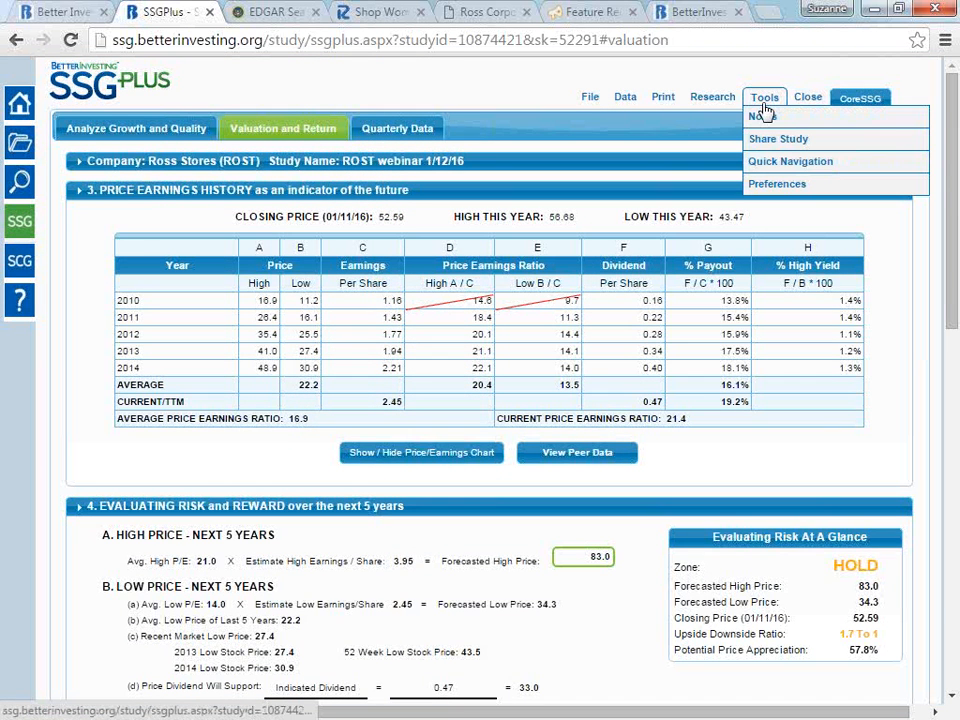
click(789, 188)
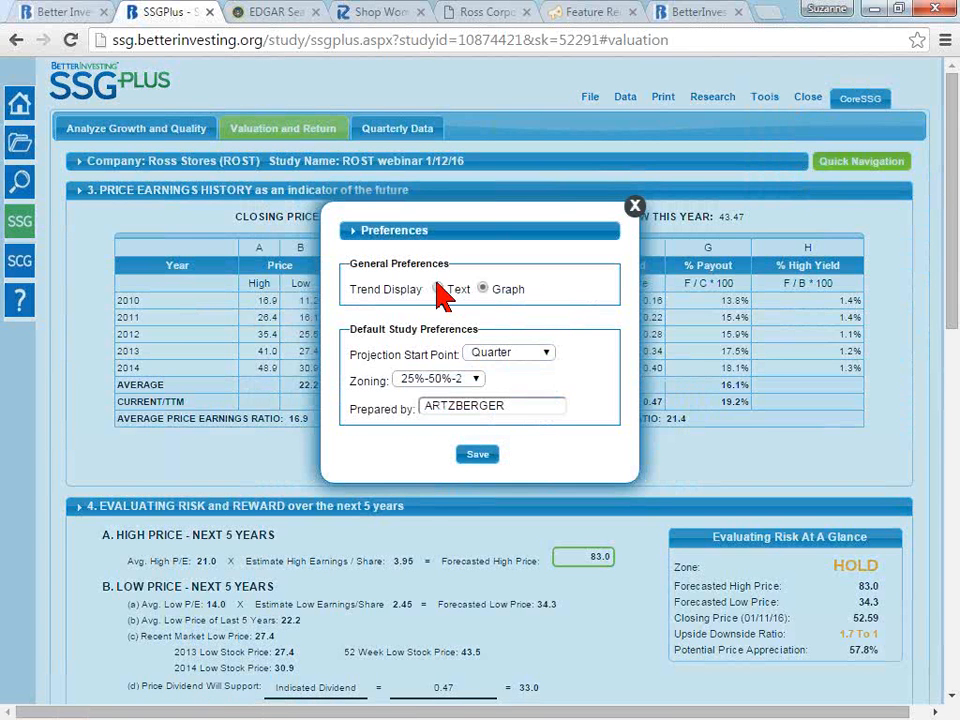
click(462, 383)
click(549, 384)
click(512, 410)
drag(512, 410, 422, 421)
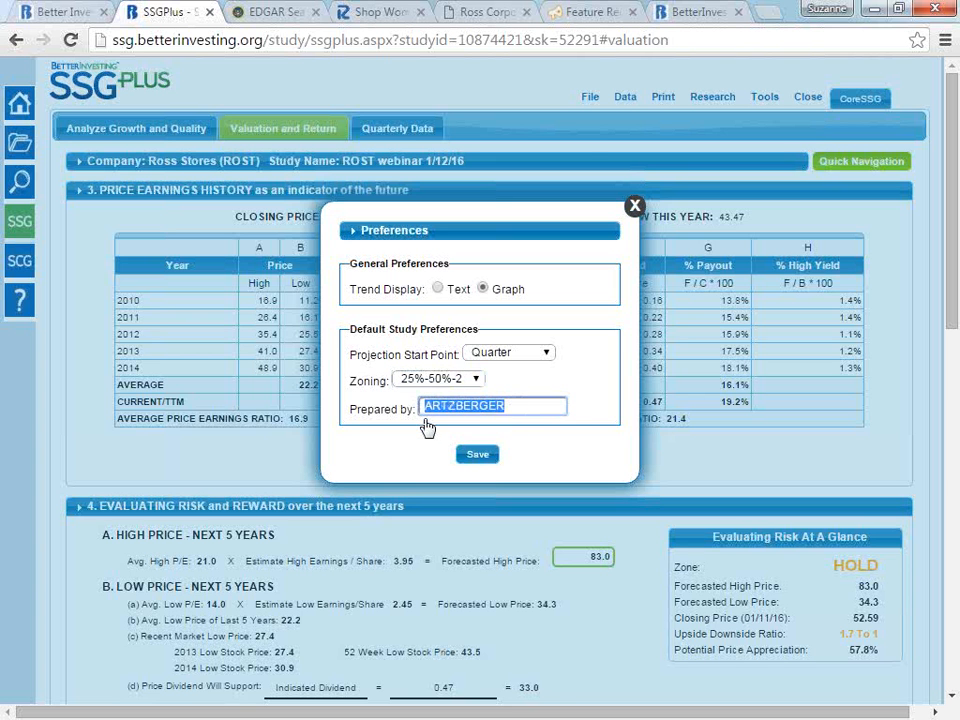
click(635, 207)
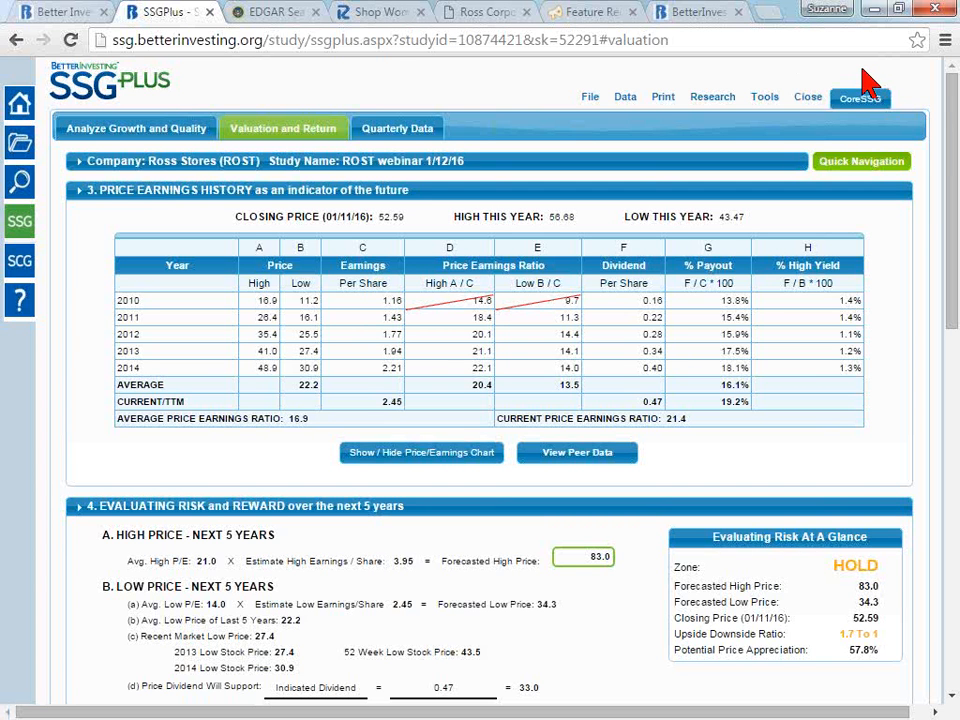
- Create a new study for the ticker AAPL through Quick Navigation
click(855, 165)
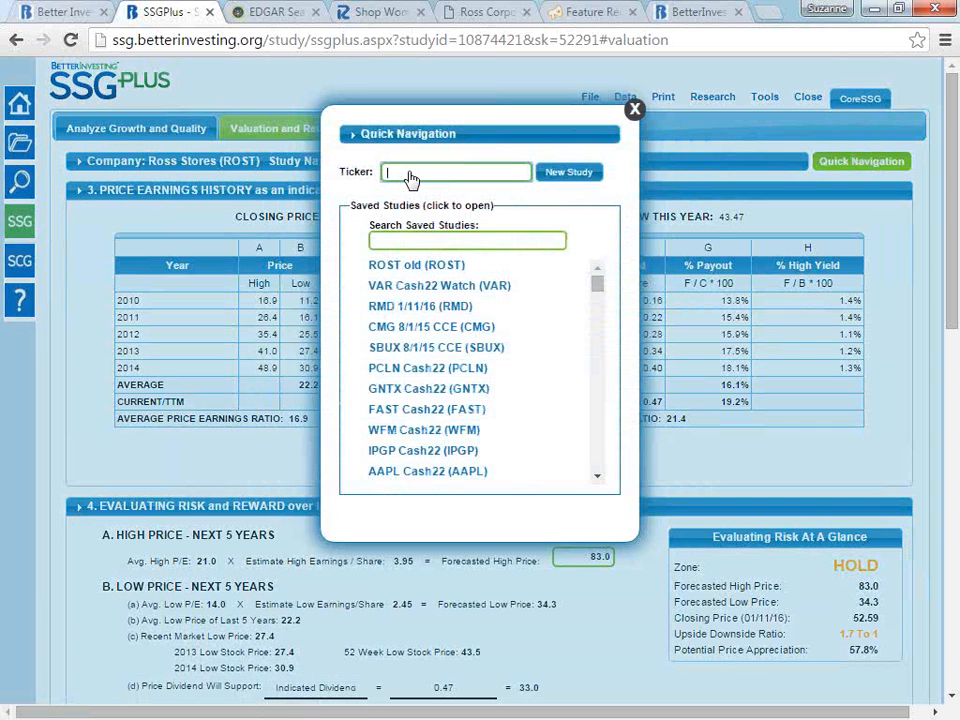
click(412, 177)
text(aap)
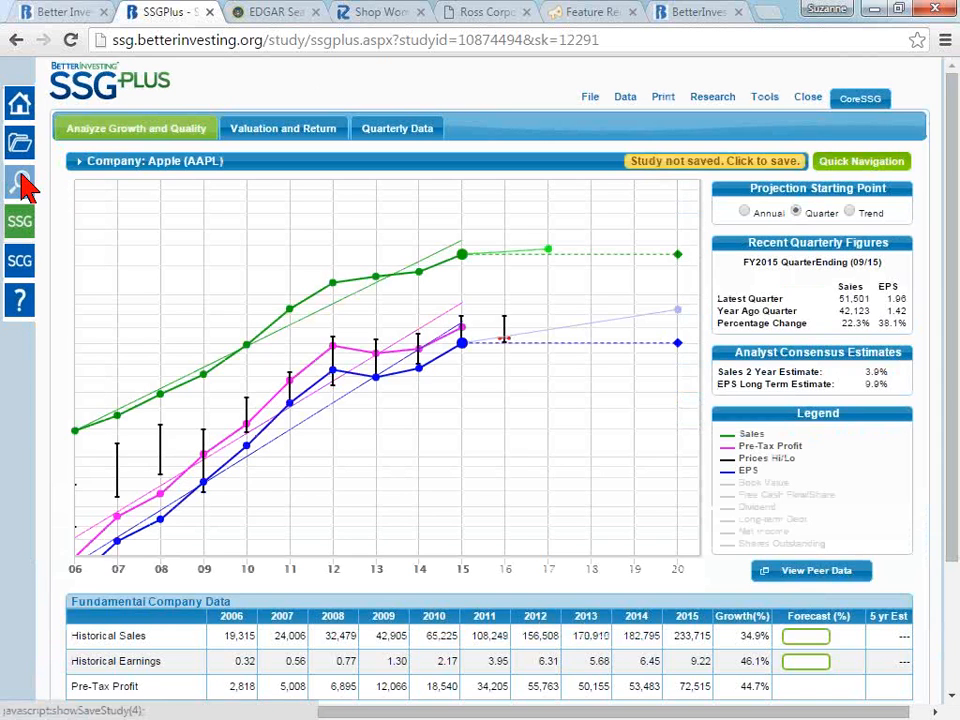
- Try to leave the unsaved Apple study for research, dismiss the save prompt, and reopen the study "ROST webinar 1/12/16" through Quick Navigation
click(25, 185)
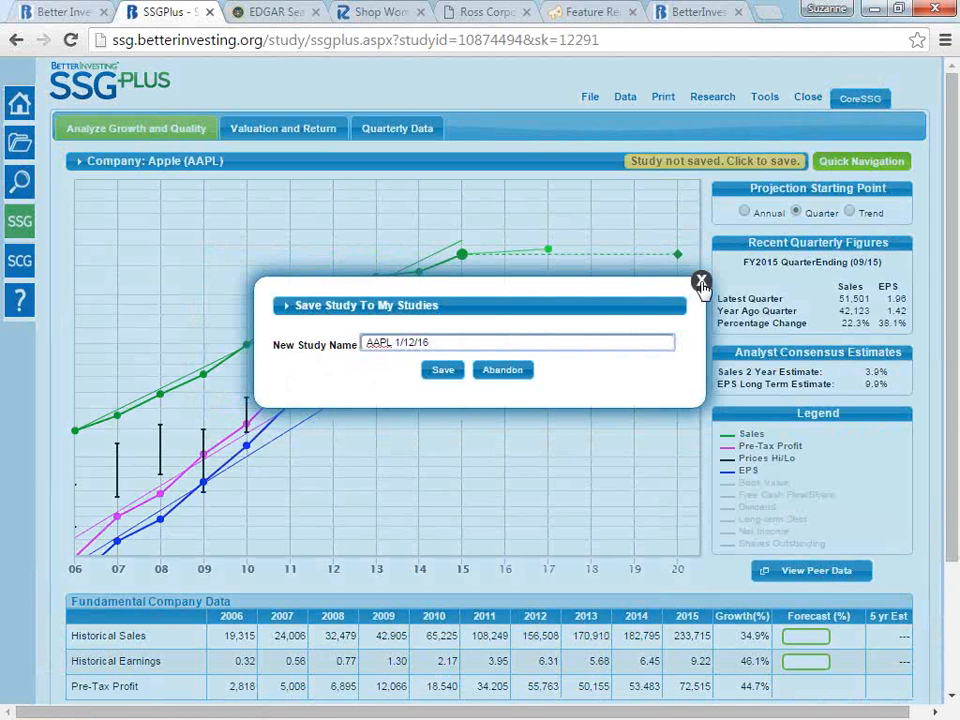
click(701, 281)
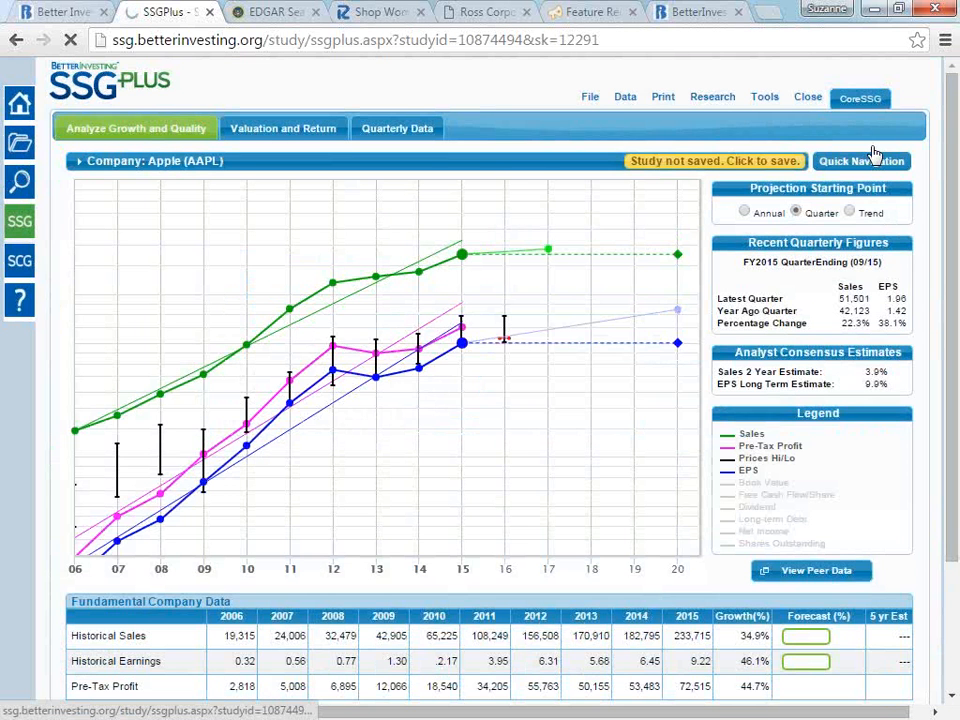
click(870, 158)
click(468, 310)
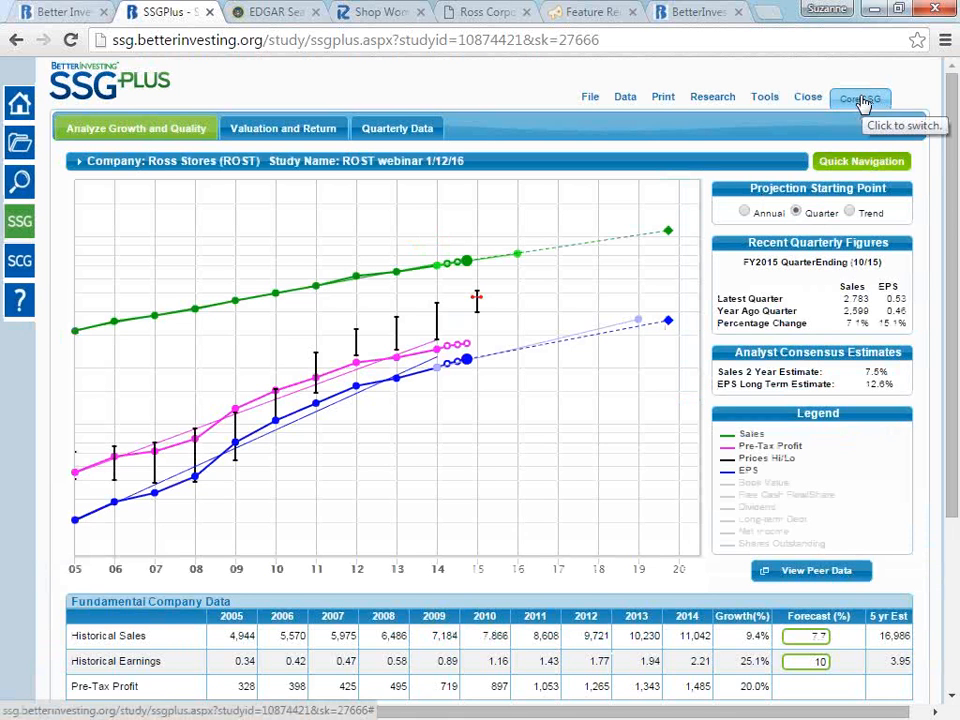
- Switch the Ross Stores study to CoreSSG and read through the Education text on historical sales
click(868, 99)
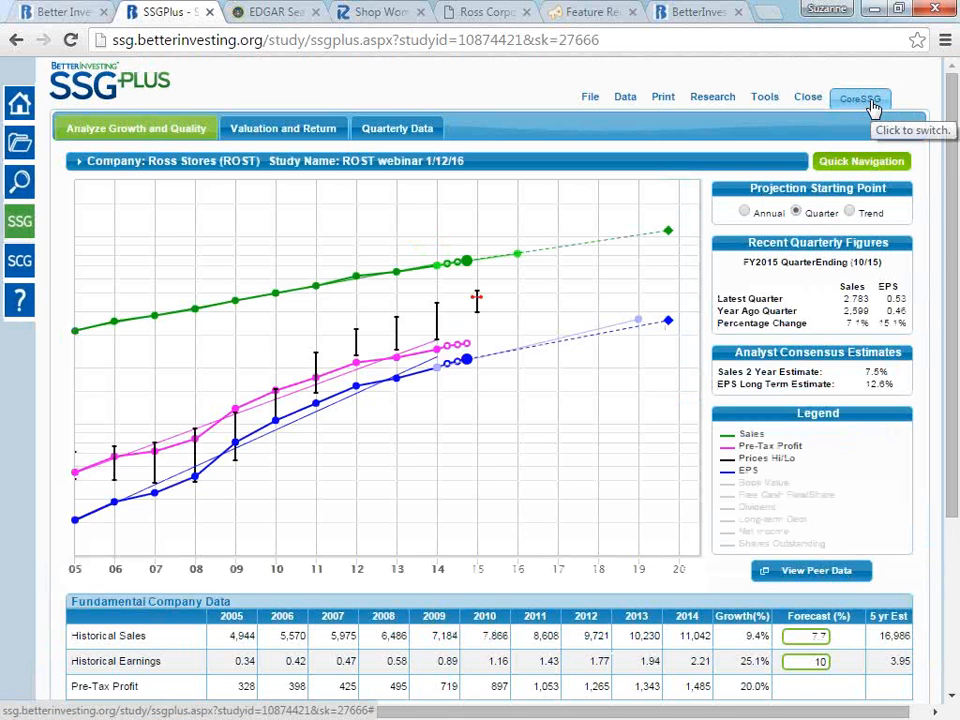
click(873, 104)
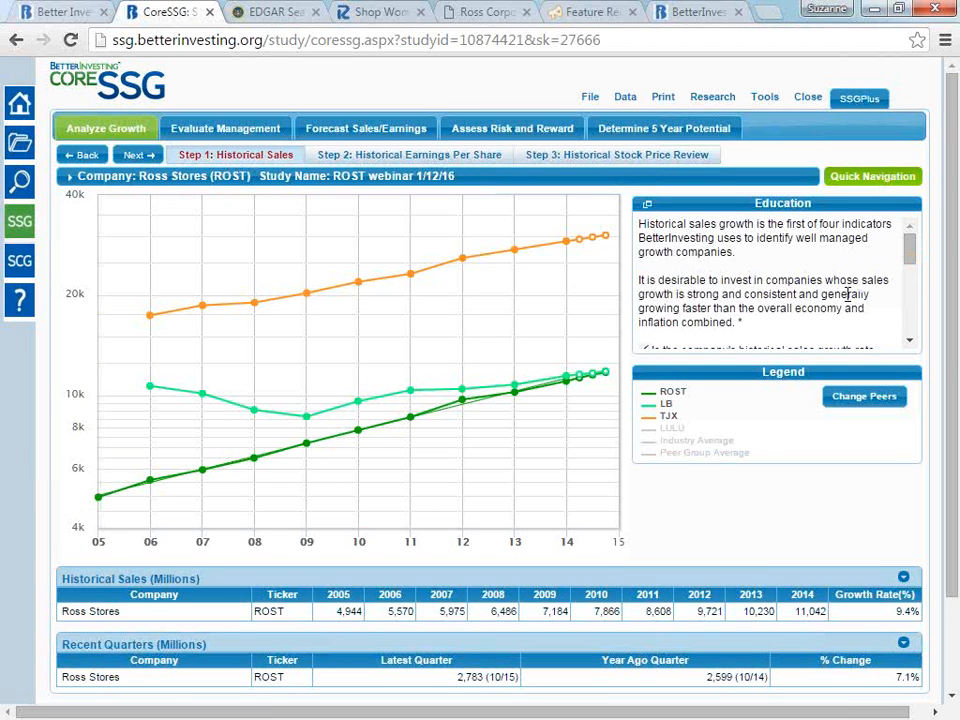
scroll(848, 294, down, 5)
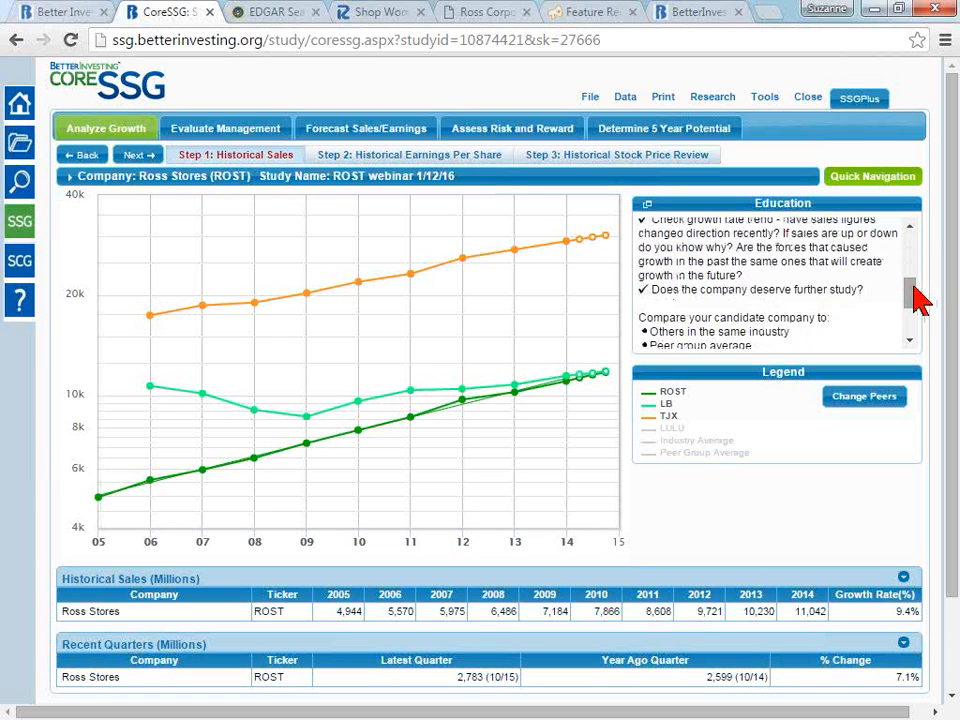
drag(912, 285, 912, 224)
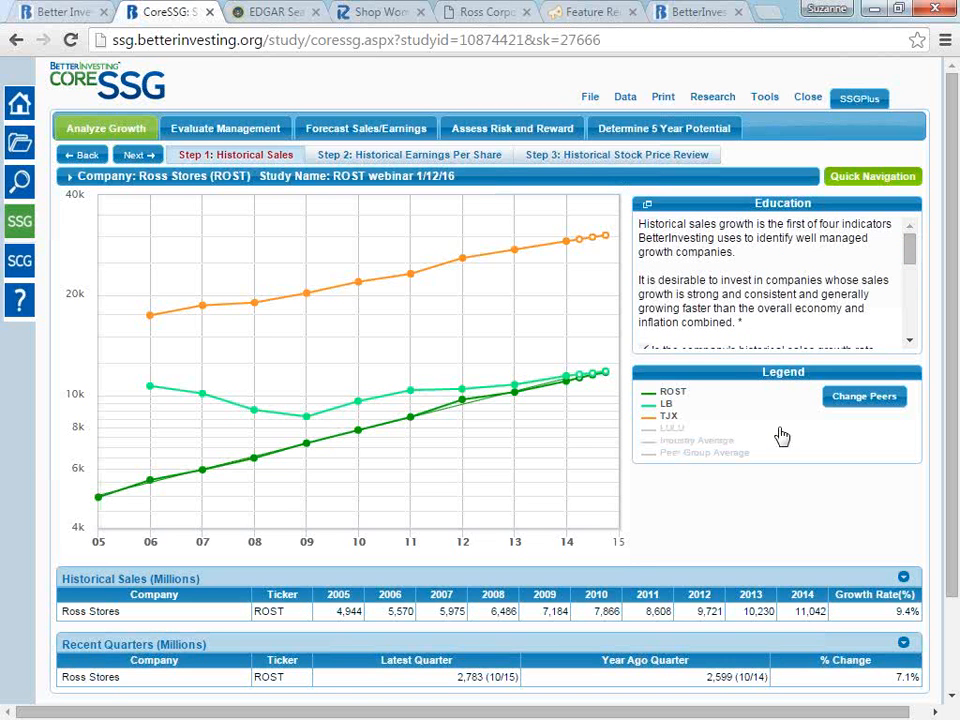
- Switch the Ross Stores study back to SSGPlus and open the help
click(868, 98)
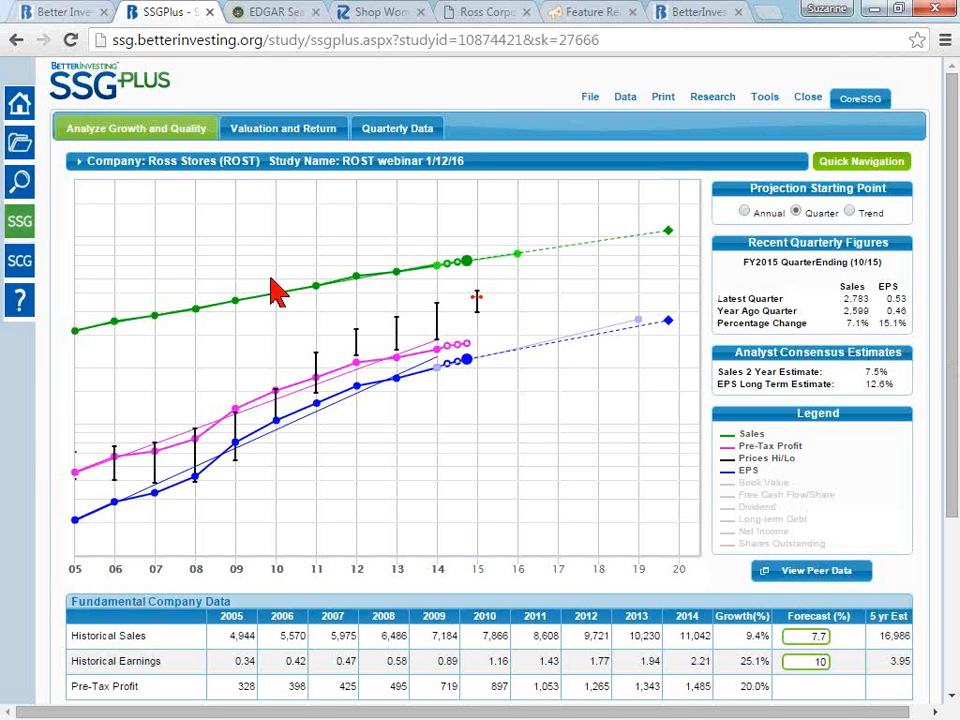
click(19, 308)
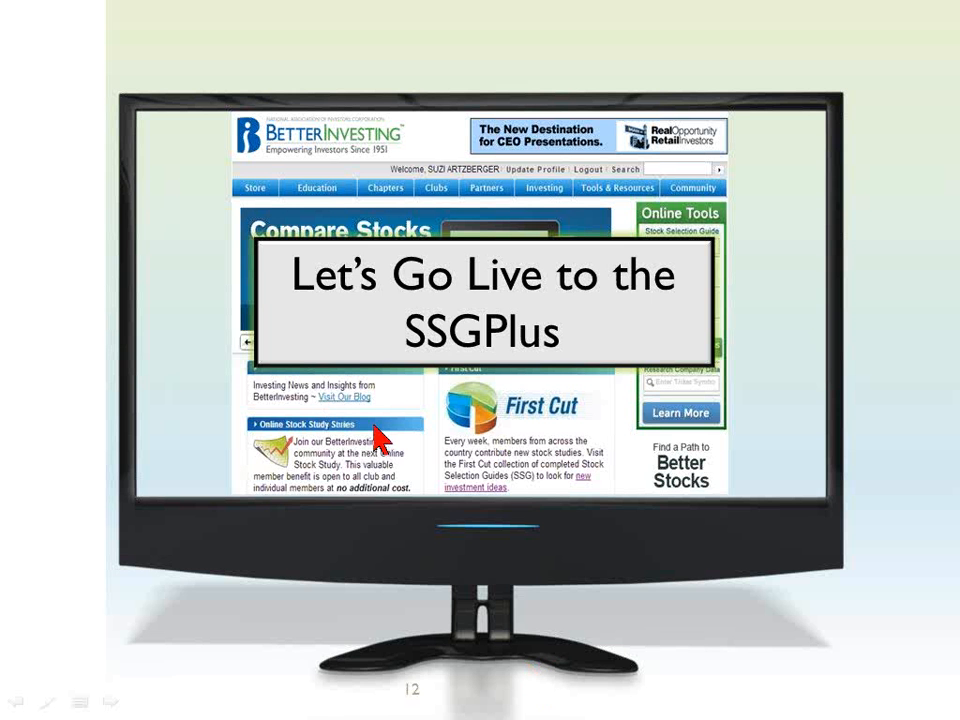
click(374, 426)
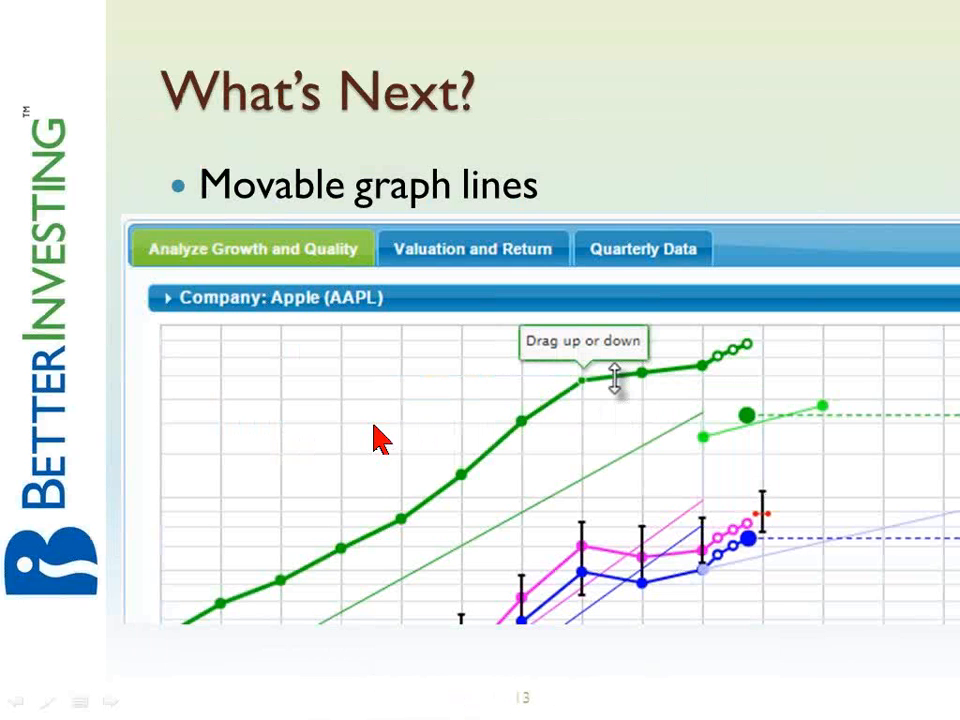